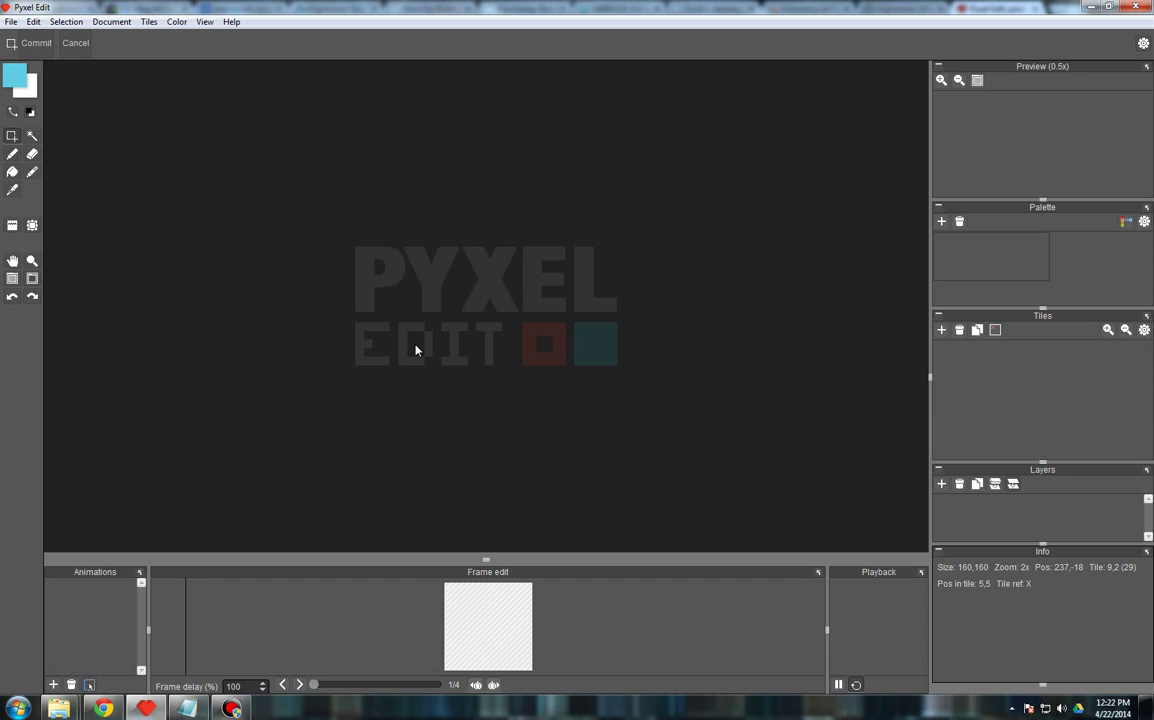
# - Create a tiled document 10 tiles wide and 10 high with 16 x 16 tiles, and maximize its window
pyautogui.click(10, 21)
pyautogui.click(28, 38)
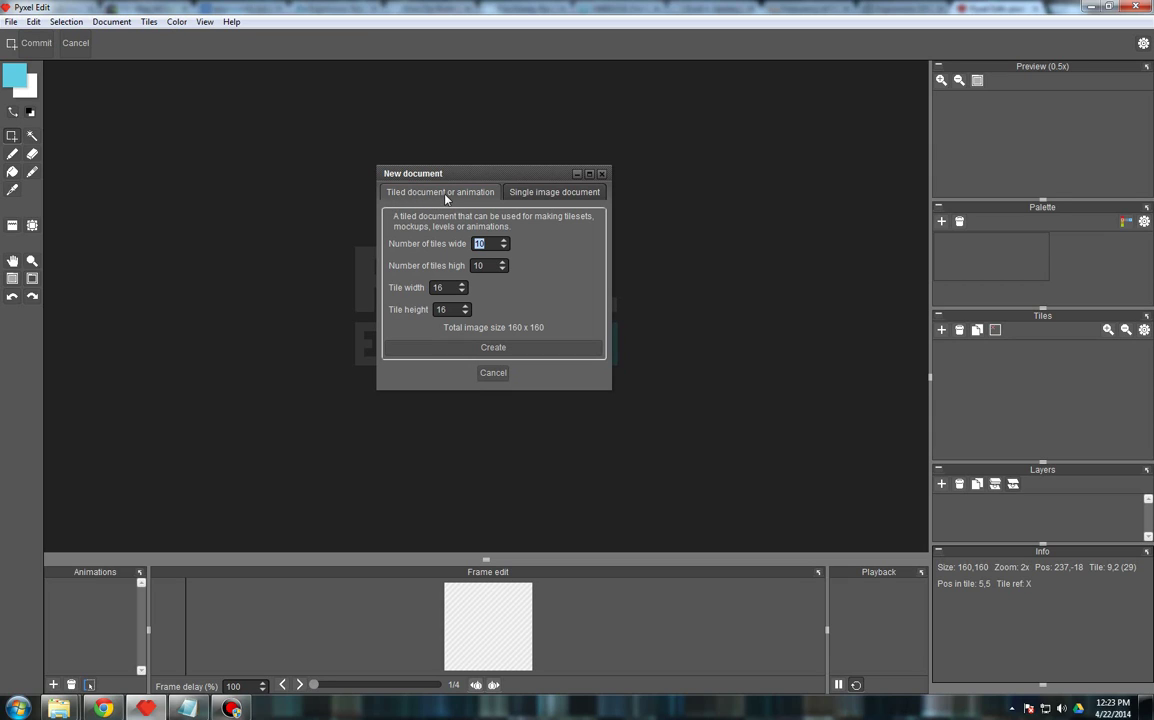
pyautogui.click(555, 198)
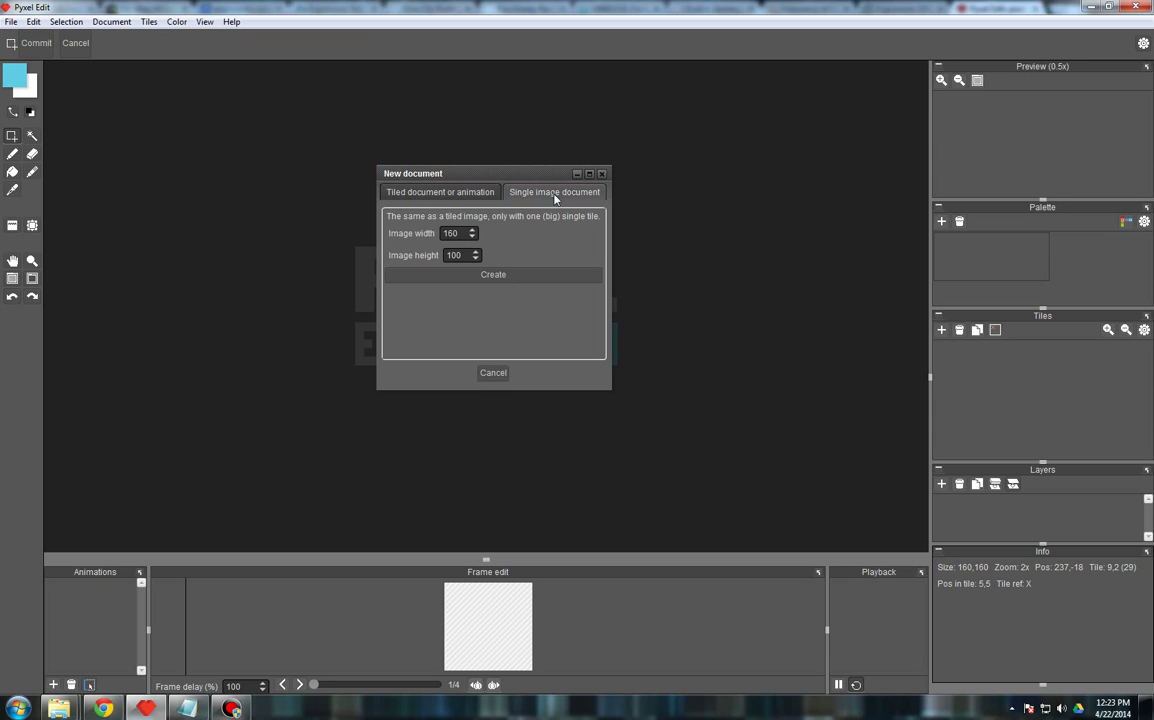
pyautogui.click(462, 198)
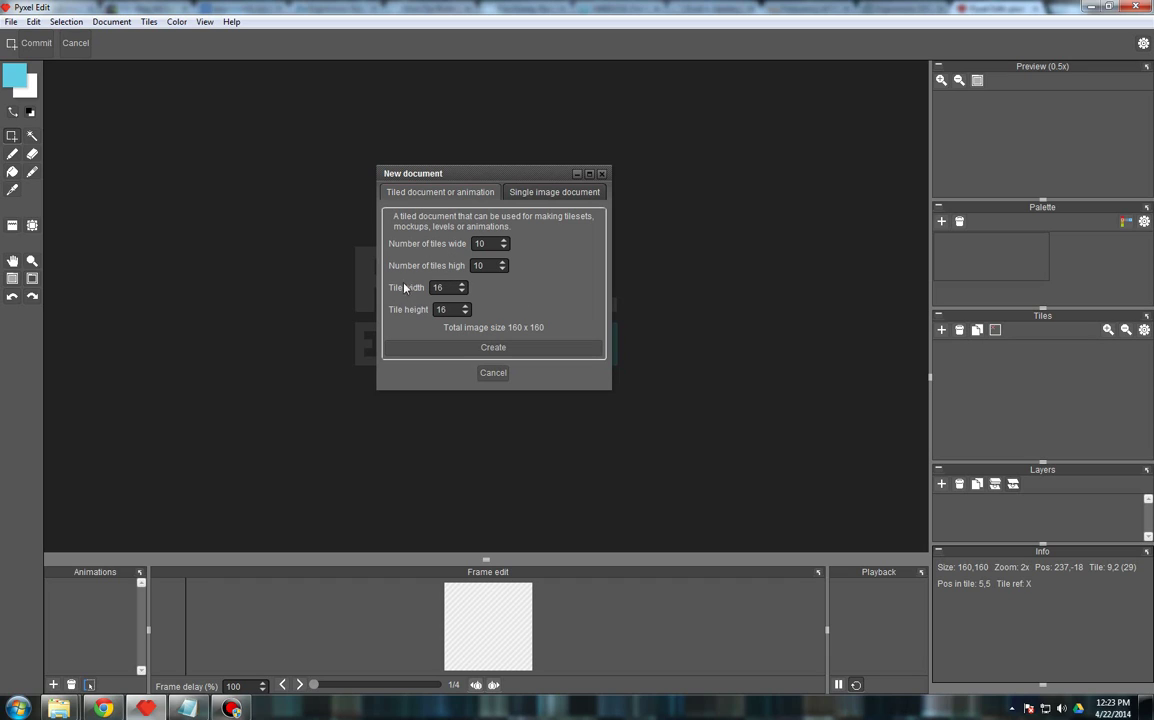
pyautogui.click(445, 287)
pyautogui.doubleClick(445, 287)
pyautogui.click(442, 310)
pyautogui.click(502, 350)
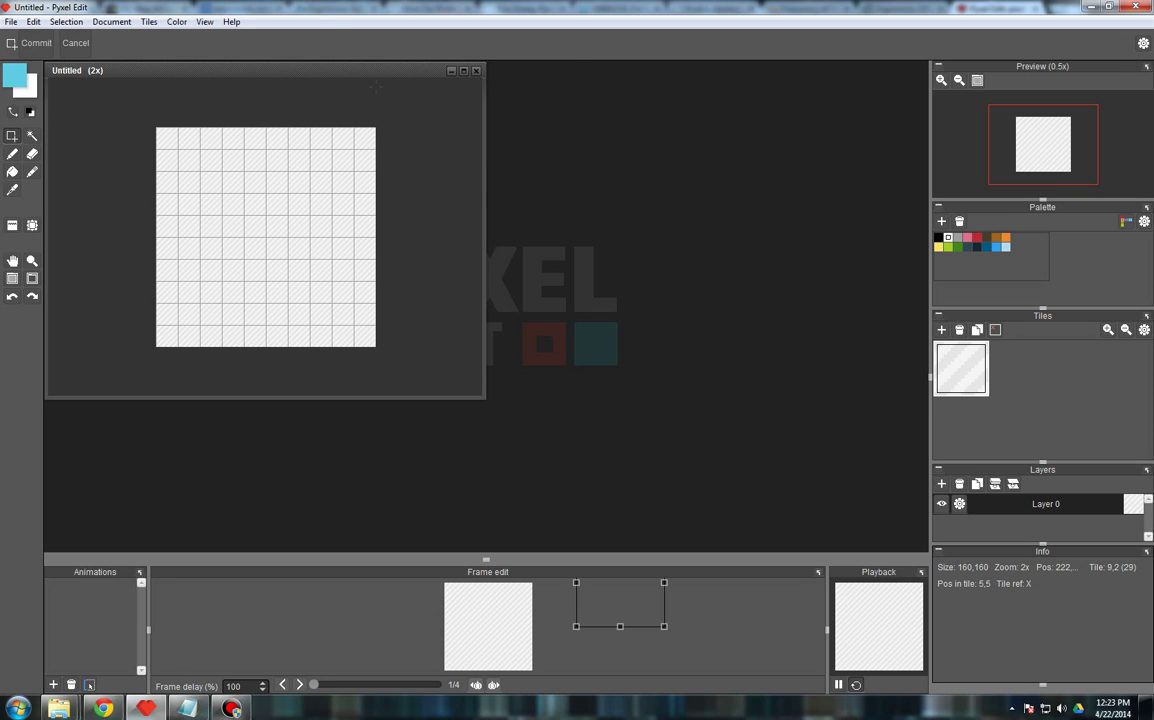
pyautogui.click(465, 71)
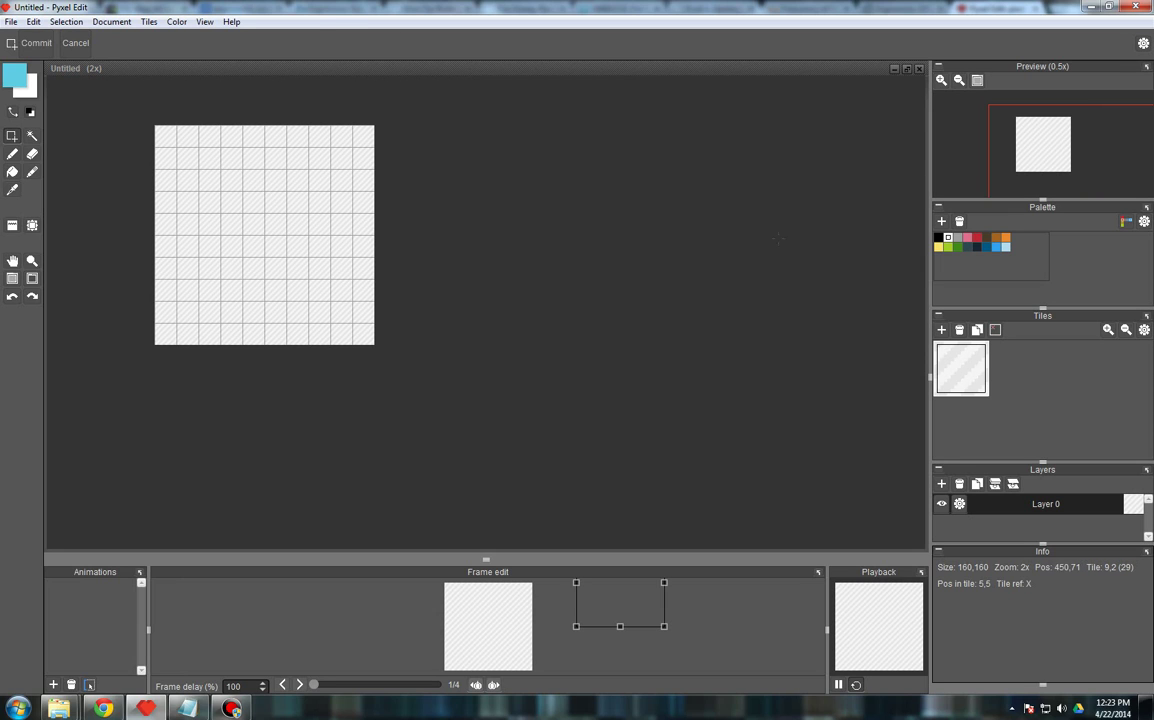
# - Paste the copied robot sprite, align it inside tile 3,3 of the grid, and commit the placement
pyautogui.scroll(-1, 482, 212)
pyautogui.scroll(1, 482, 212)
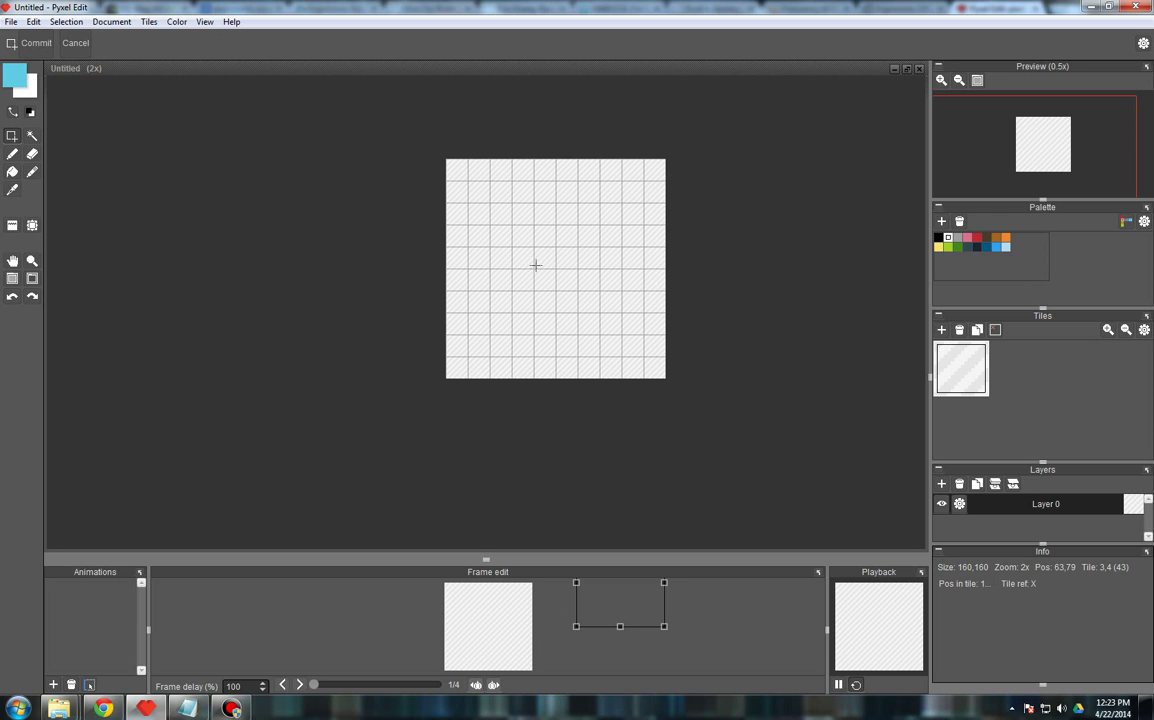
pyautogui.scroll(2, 553, 241)
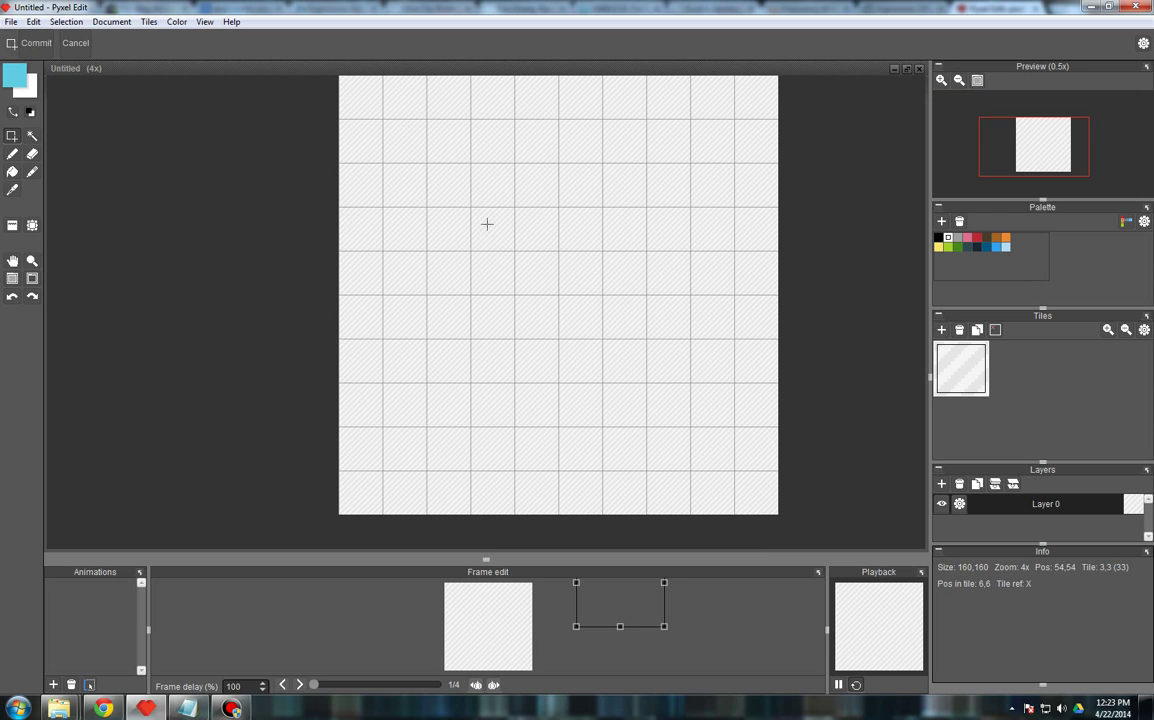
pyautogui.hotkey('ctrl', 'v')
pyautogui.scroll(2, 477, 245)
pyautogui.moveTo(497, 380); pyautogui.dragTo(509, 211)
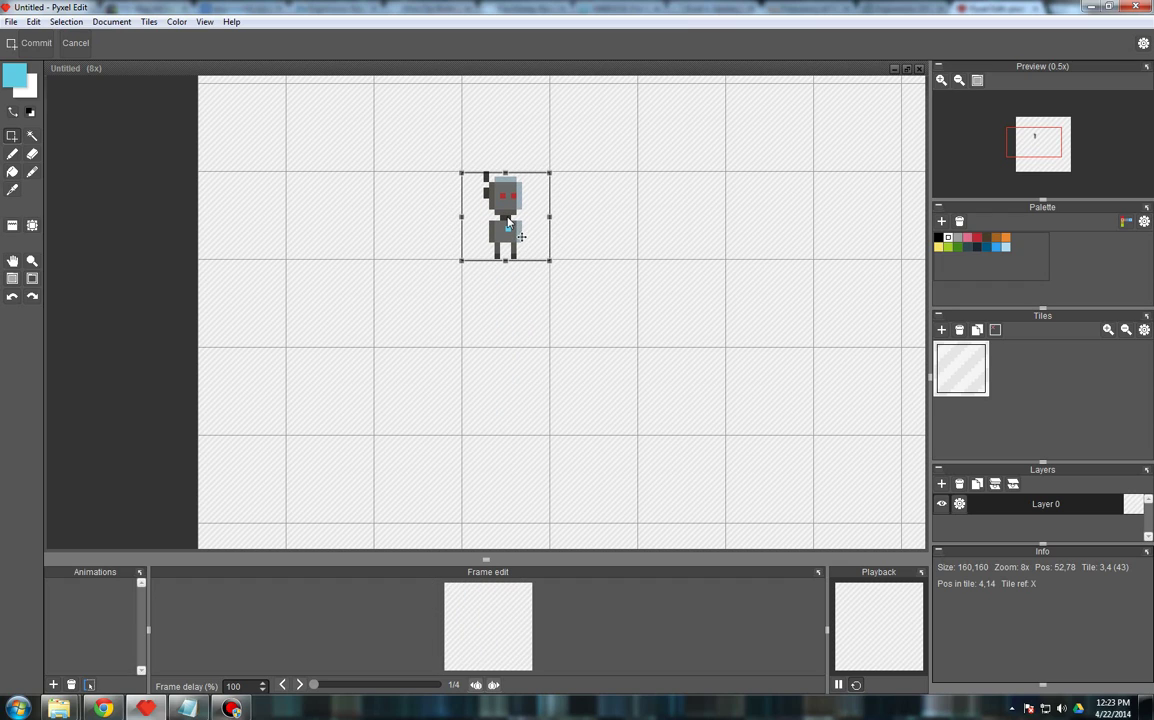
pyautogui.click(602, 218)
pyautogui.click(602, 248)
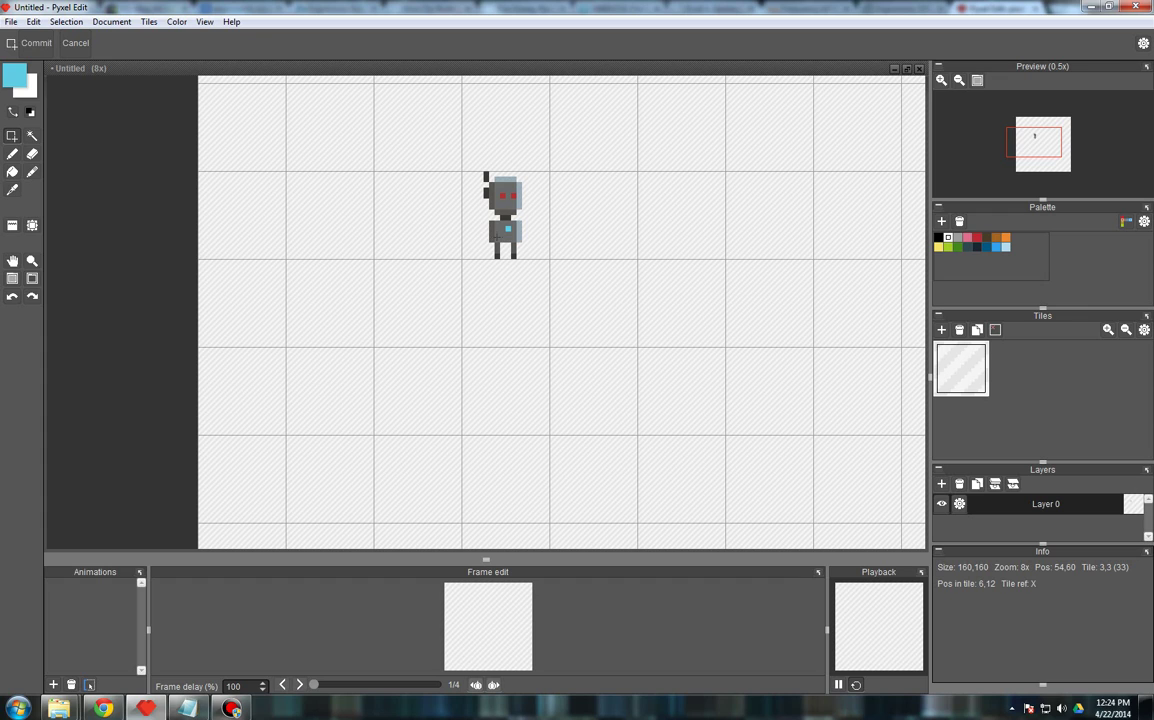
# - Enlarge the animation and frame editing area slightly by raising its boundary with the canvas
pyautogui.scroll(1, 518, 170)
pyautogui.scroll(-1, 72, 214)
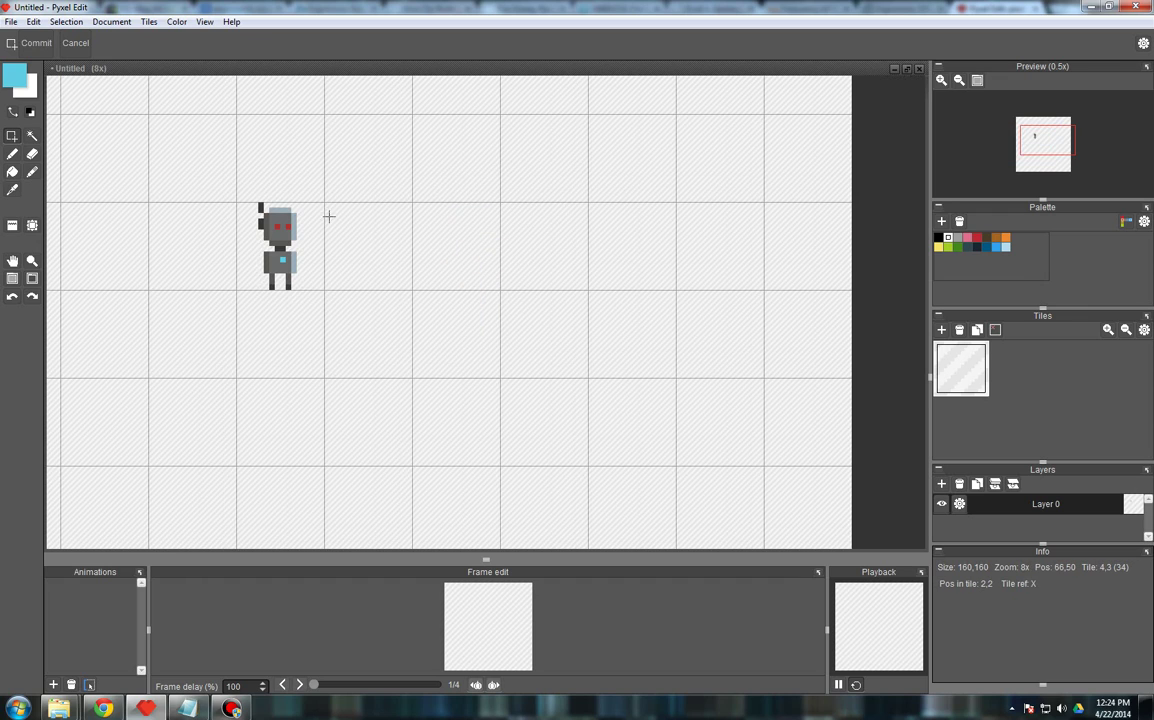
pyautogui.scroll(1, 328, 216)
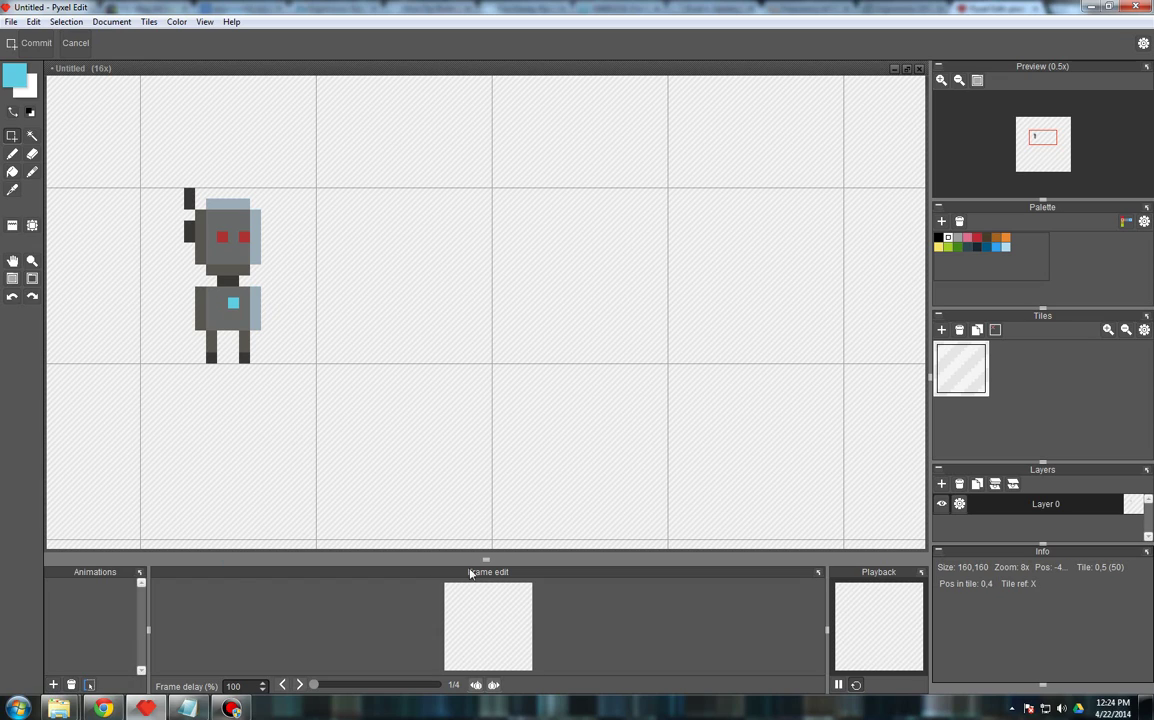
pyautogui.moveTo(485, 553)
pyautogui.mouseDown()
pyautogui.moveTo(485, 675)
pyautogui.moveTo(485, 537)
pyautogui.moveTo(485, 687)
pyautogui.moveTo(494, 532)
pyautogui.mouseUp()
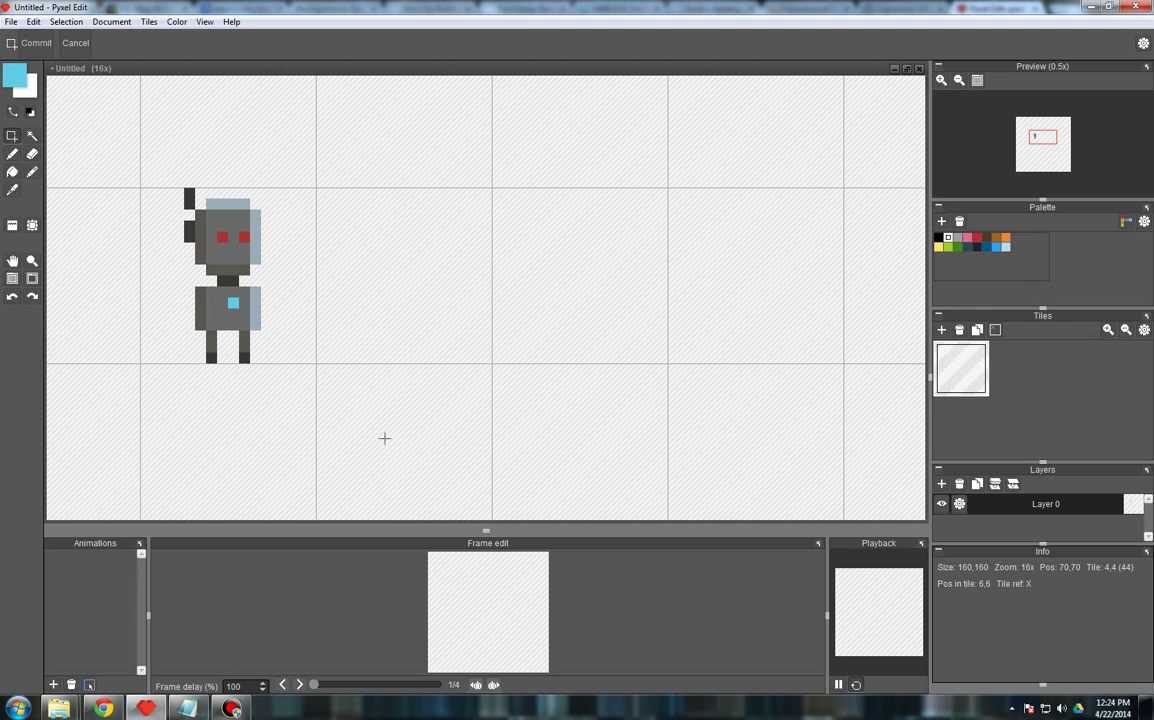
# - Add a new animation named Idle with base tile 0 and a length of 4 frames
pyautogui.scroll(-2, 366, 440)
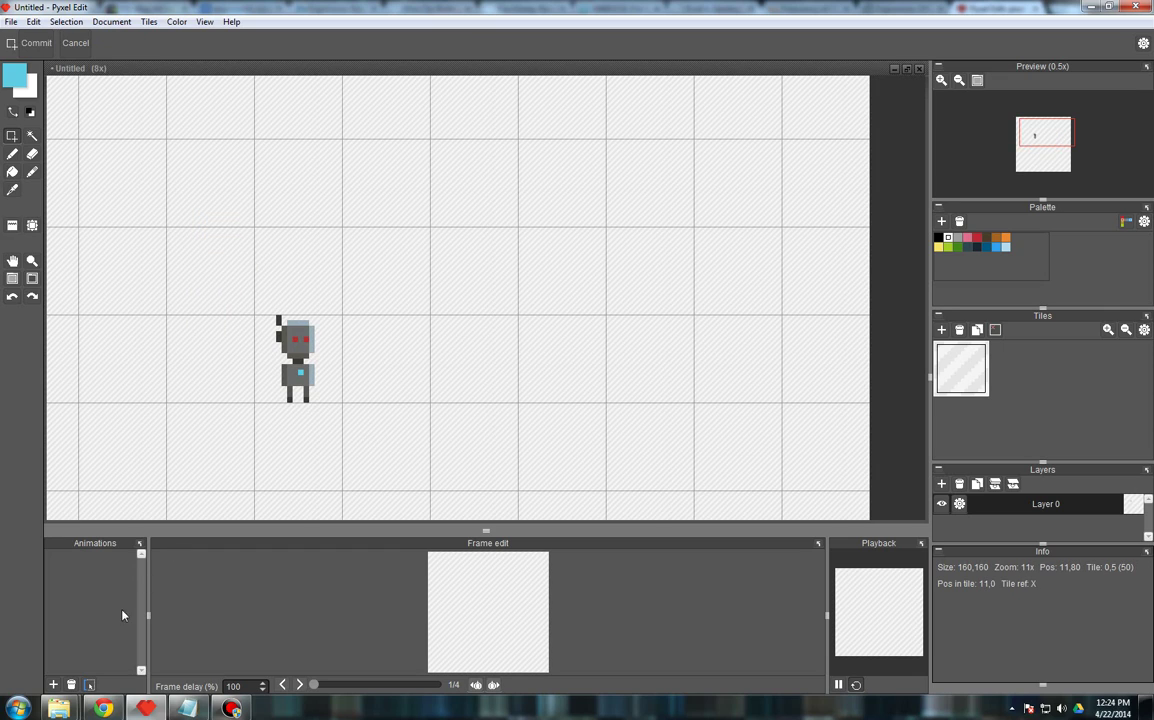
pyautogui.click(54, 685)
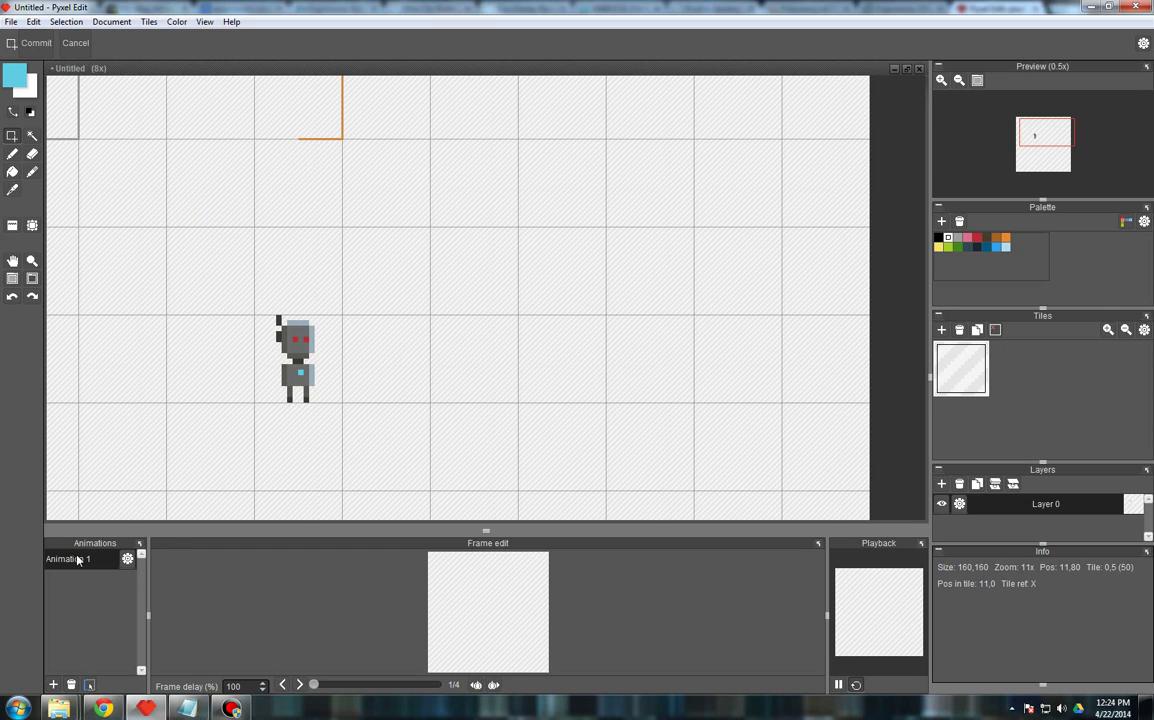
pyautogui.click(127, 560)
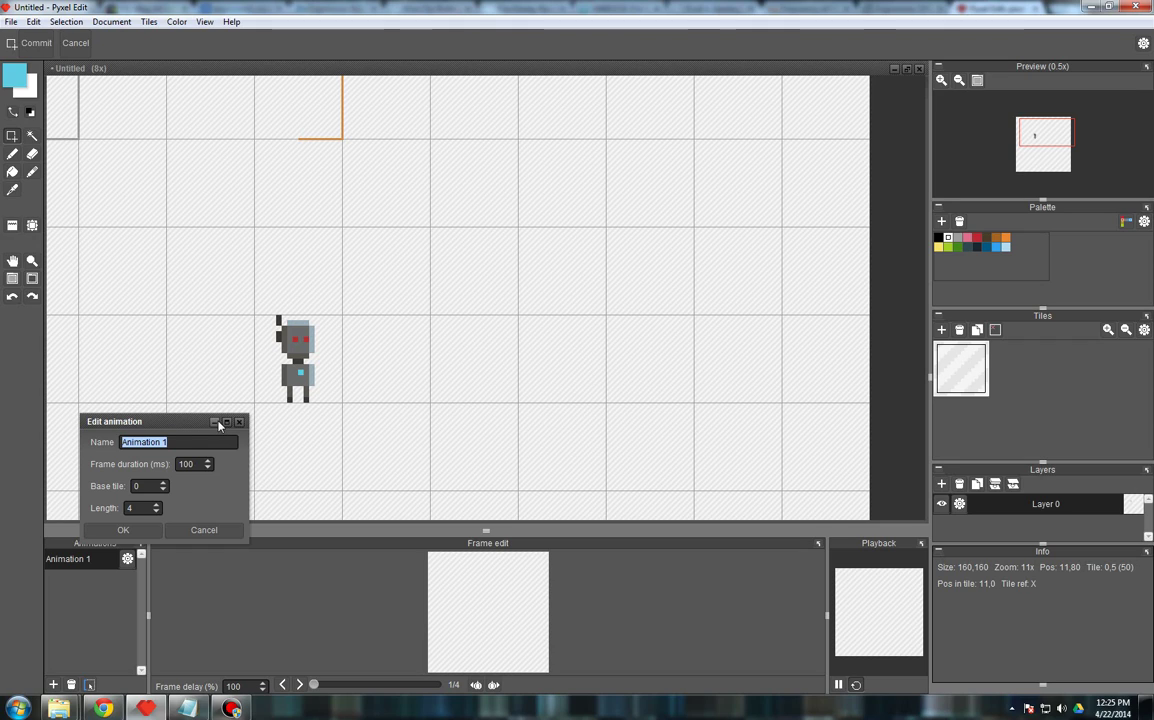
pyautogui.write('Idle')
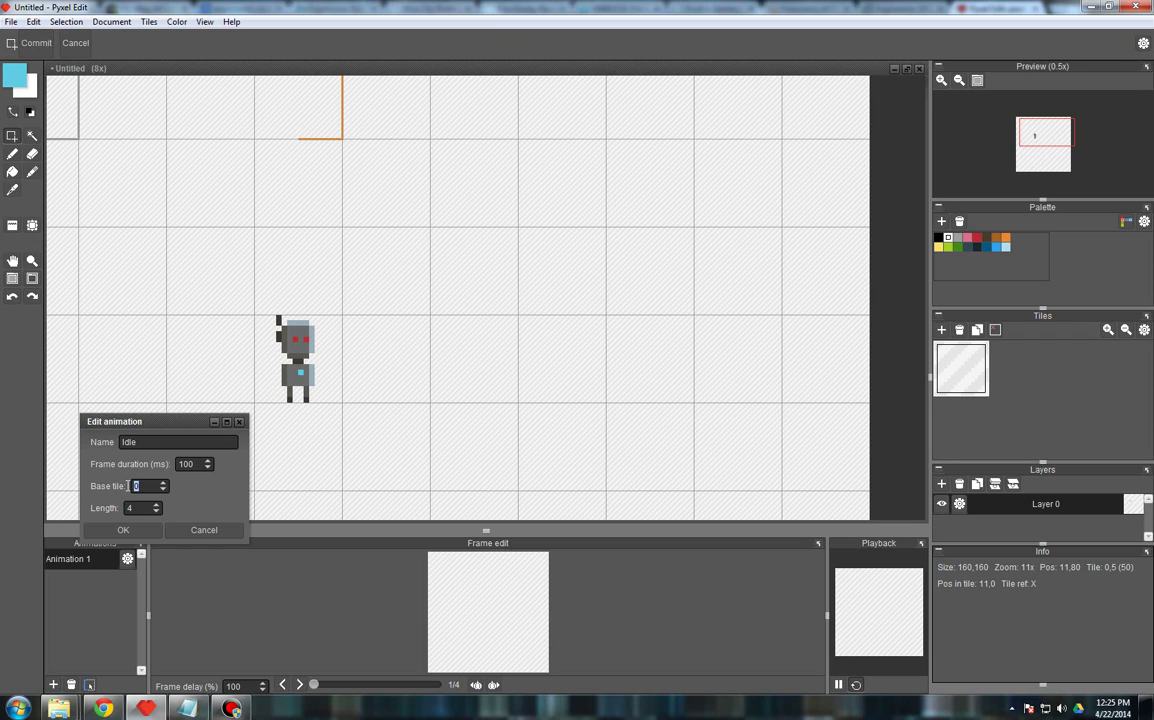
pyautogui.moveTo(146, 486); pyautogui.dragTo(128, 487)
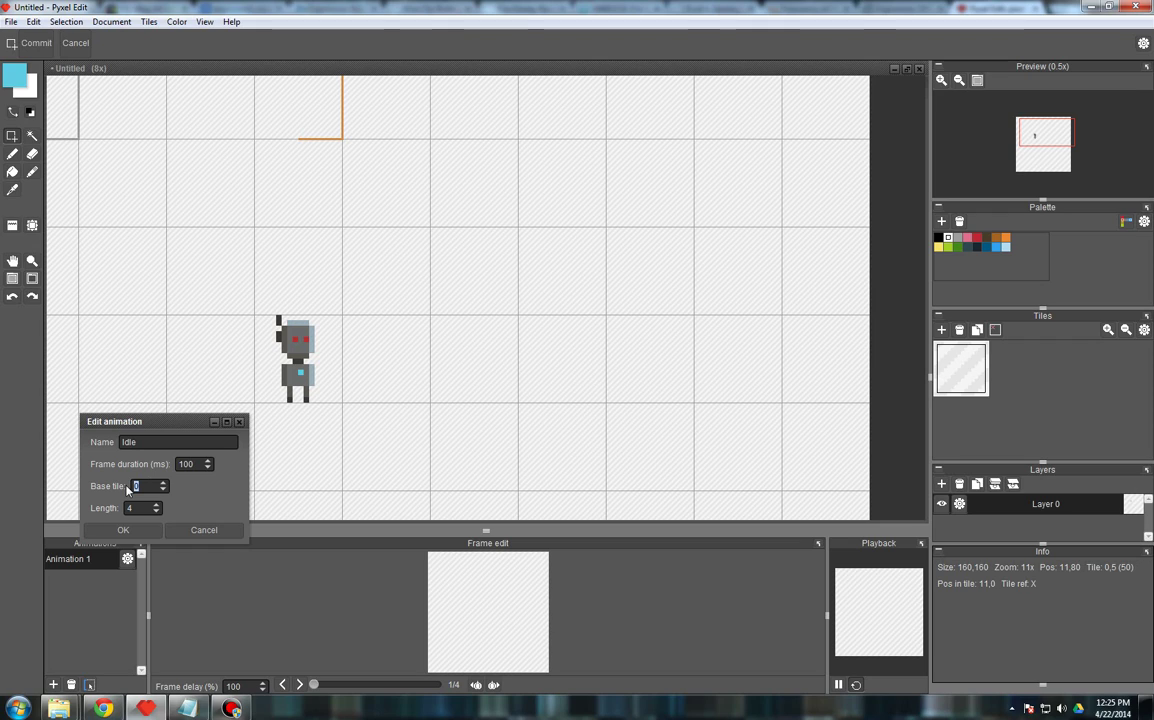
pyautogui.doubleClick(128, 509)
pyautogui.write('4')
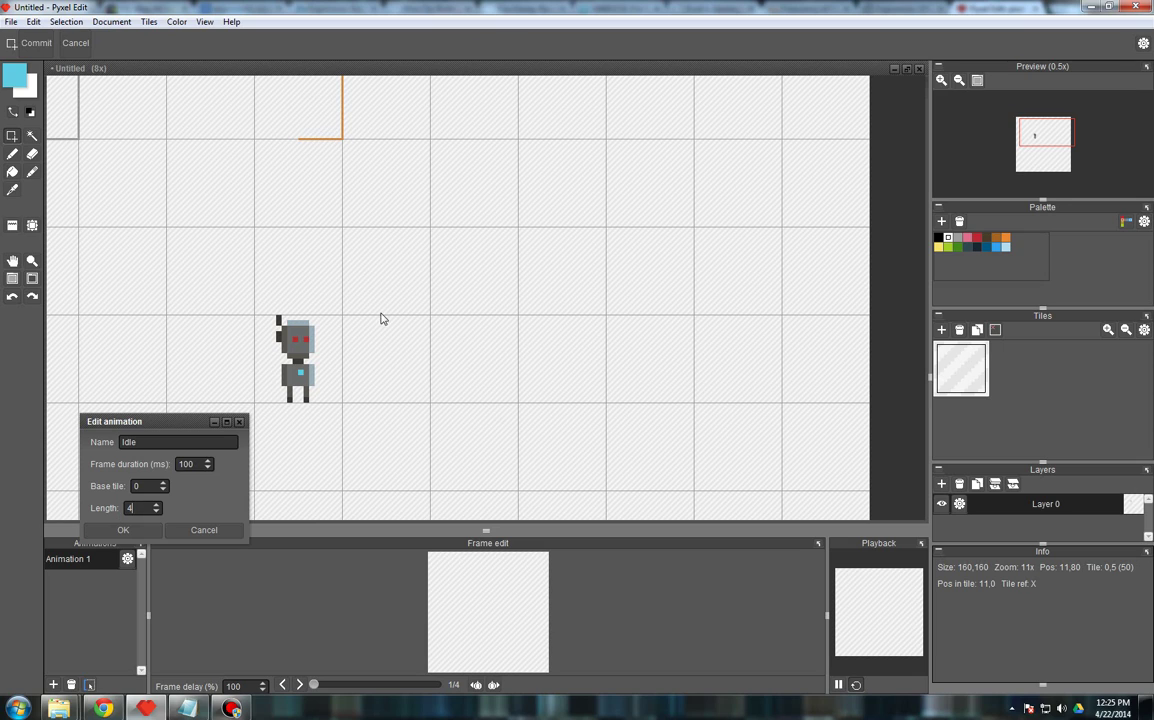
pyautogui.press('Return')
# - Move the start of the Idle animation range to the robot's tile and check its base tile and length settings
pyautogui.scroll(-2, 523, 432)
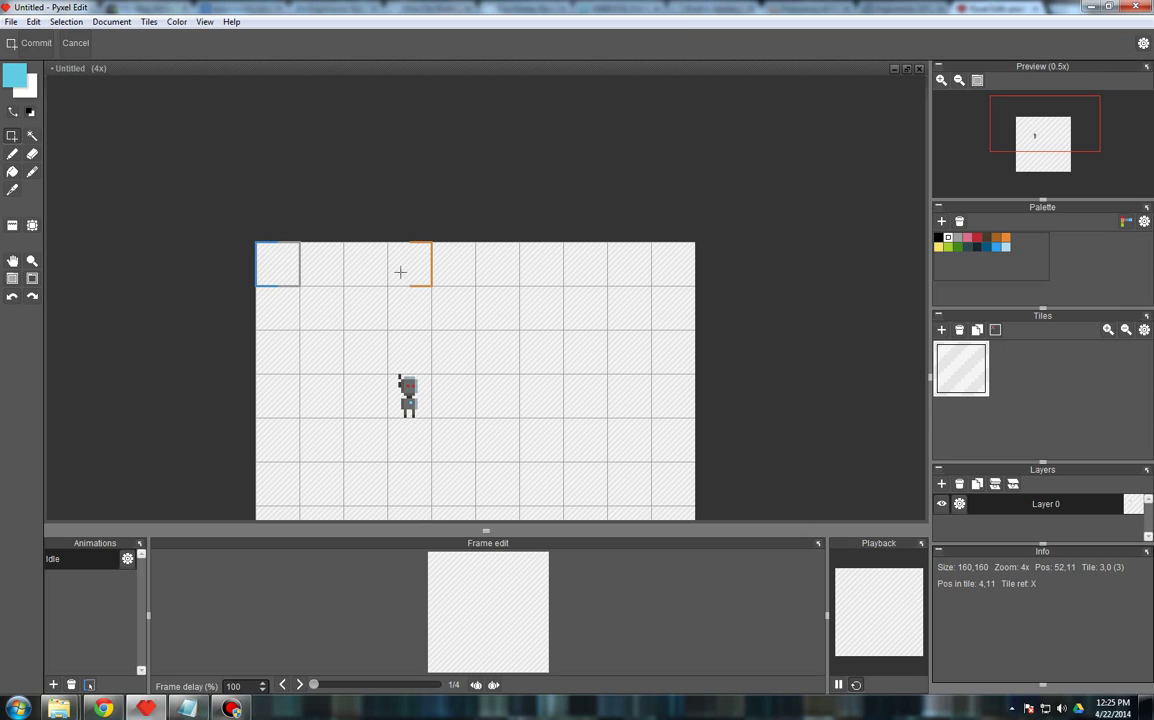
pyautogui.click(128, 558)
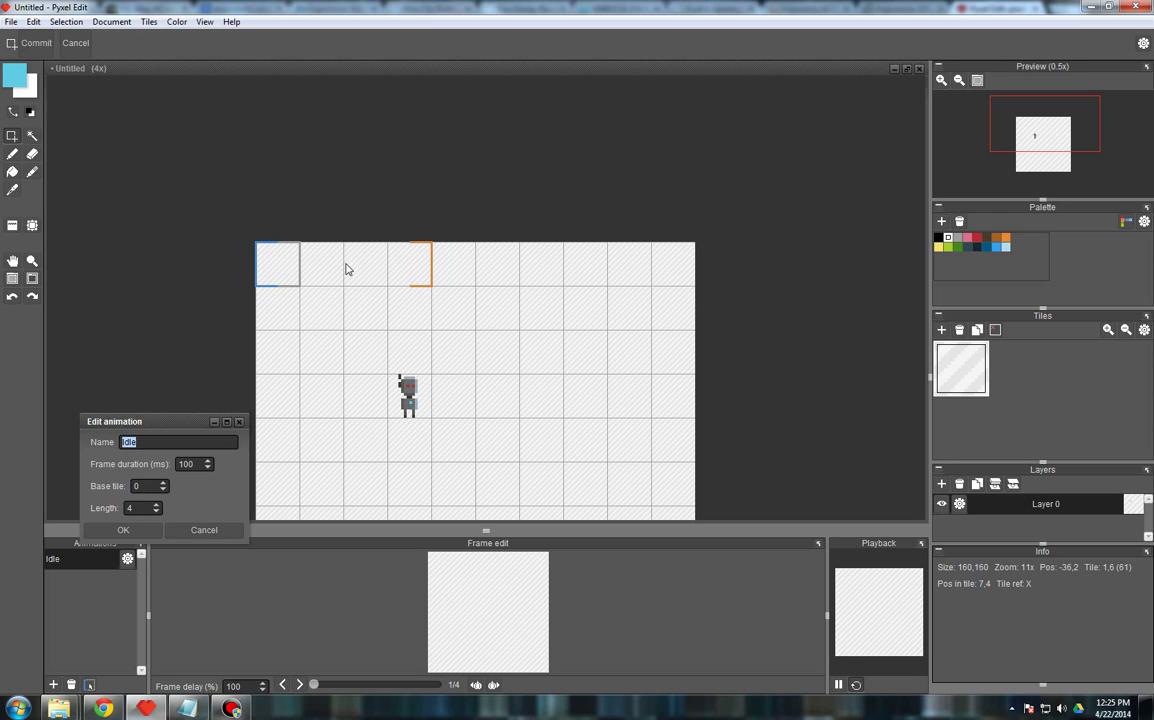
pyautogui.press('Tab')
pyautogui.press('Tab')
pyautogui.press('Tab')
pyautogui.click(118, 531)
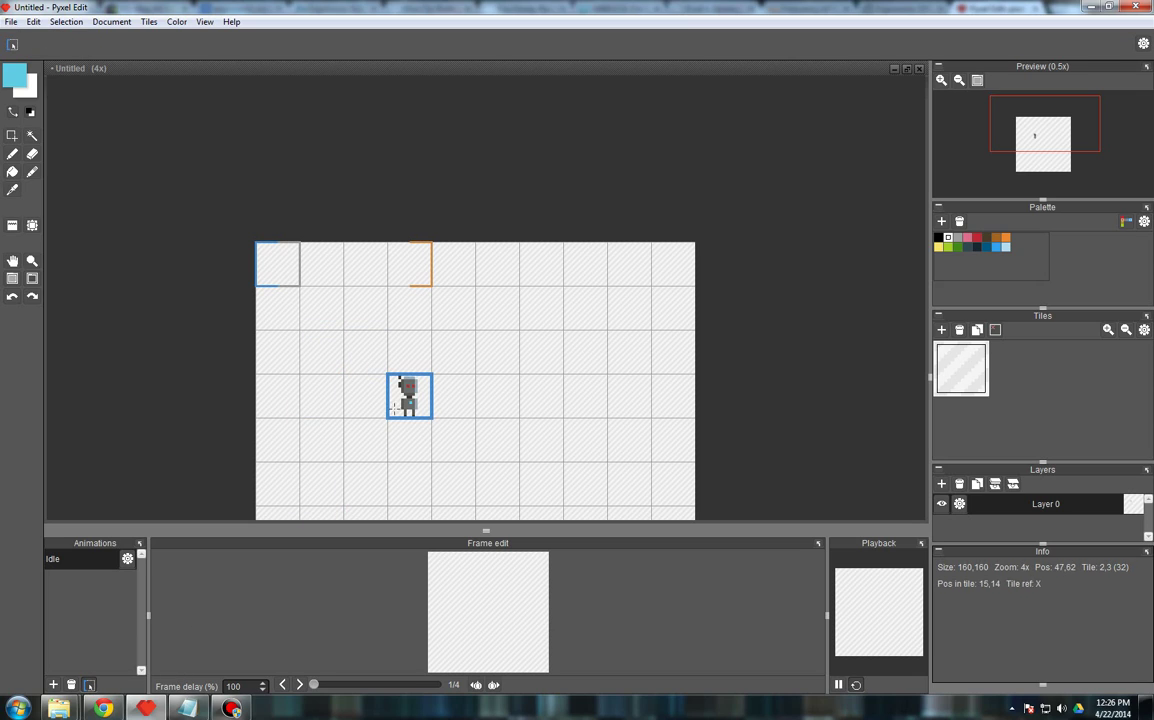
pyautogui.click(409, 396)
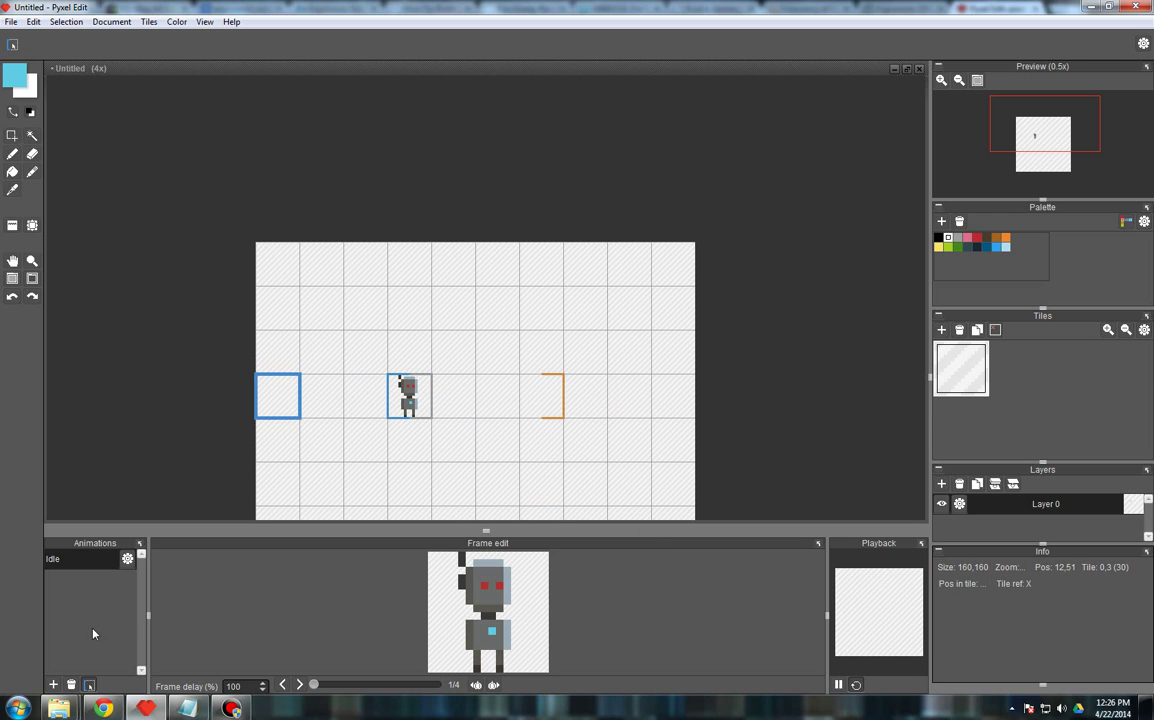
pyautogui.click(127, 560)
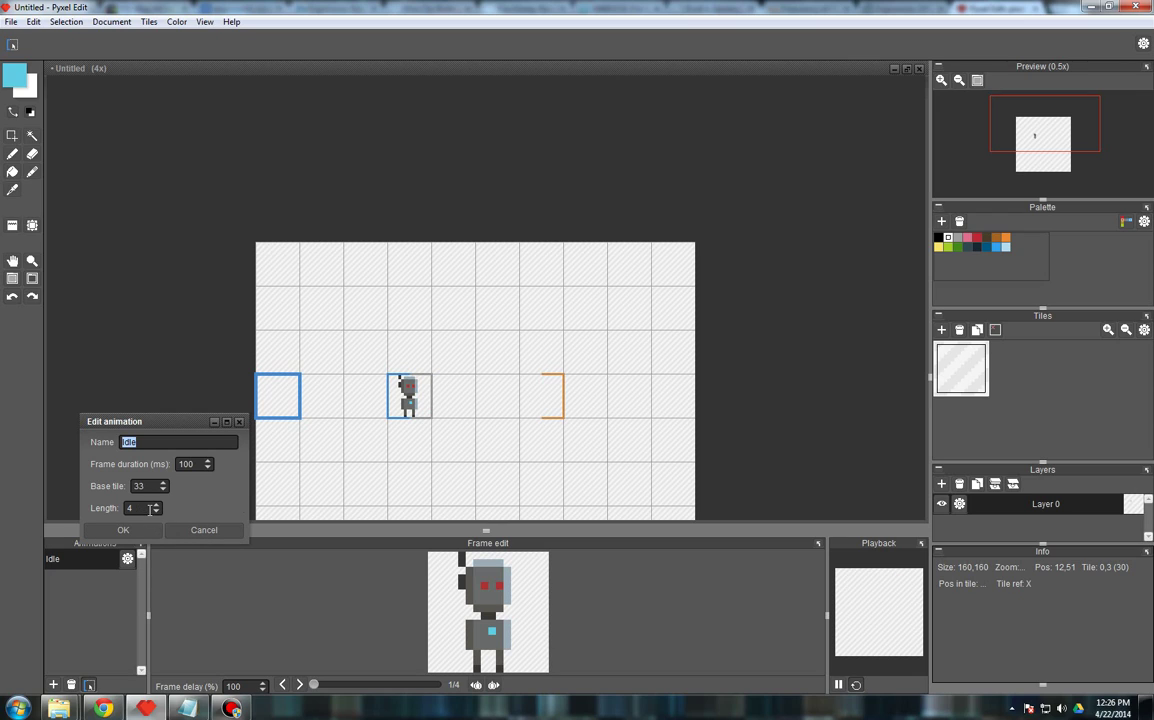
pyautogui.click(137, 533)
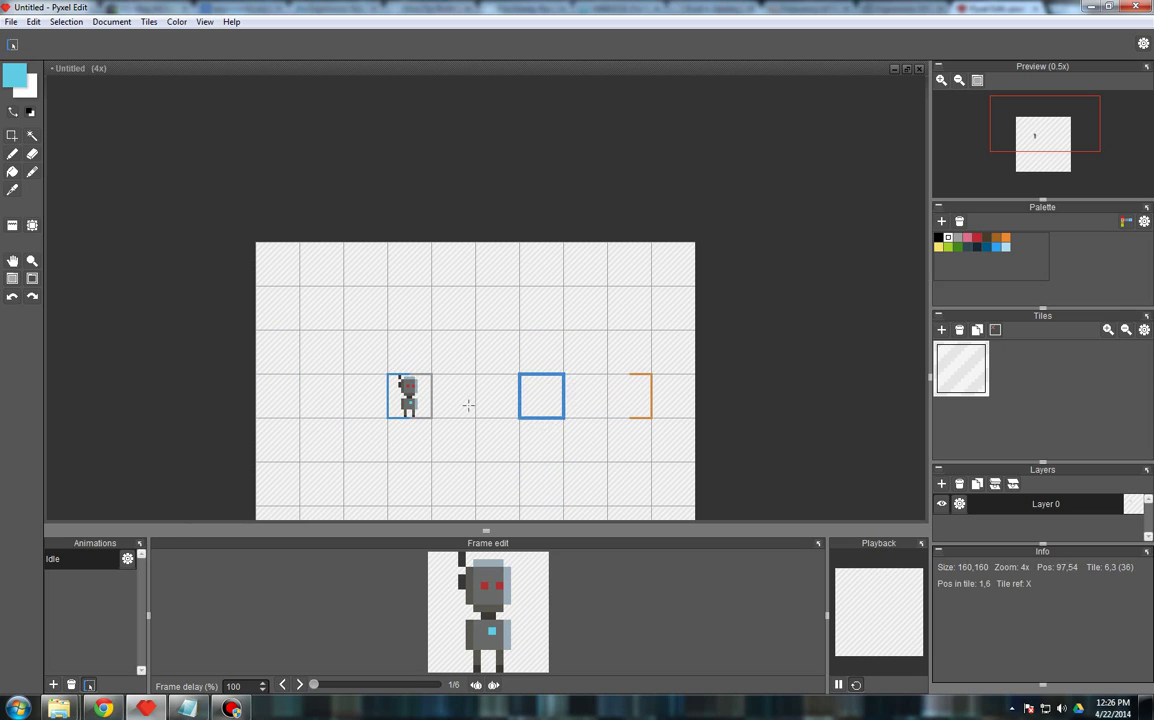
# - Try five-, six- and seven-frame Idle ranges along the robot's row, and return to four frames starting at the robot
pyautogui.moveTo(621, 397); pyautogui.dragTo(628, 406)
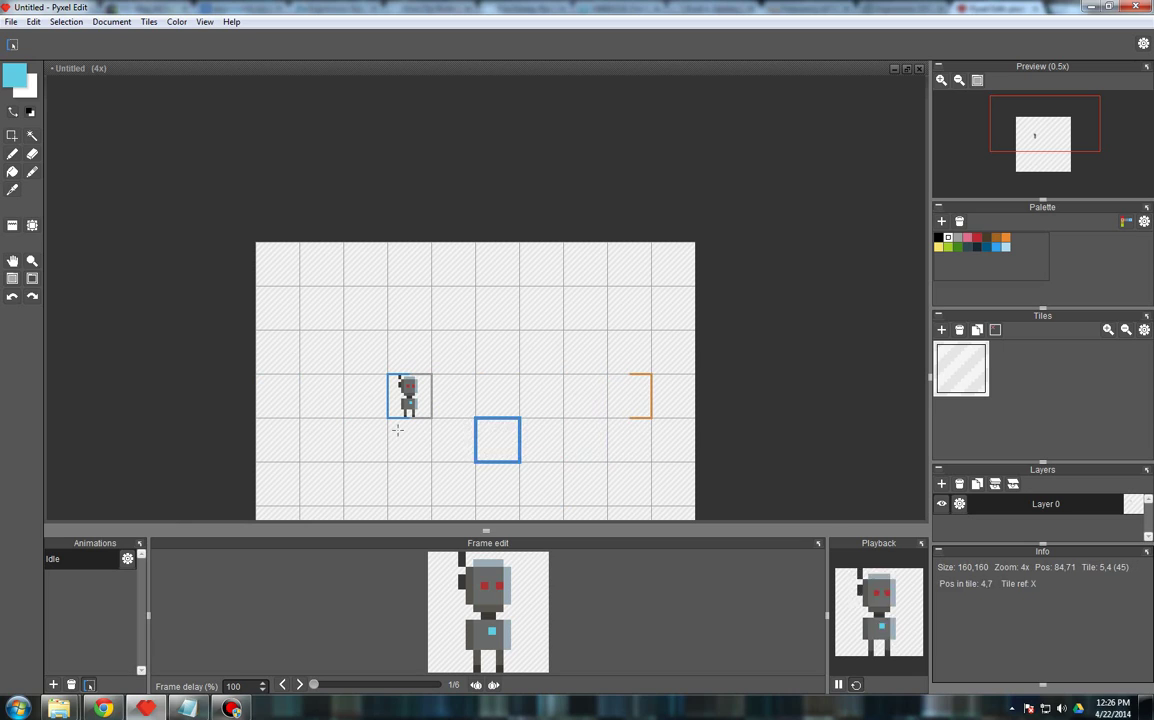
pyautogui.moveTo(368, 437); pyautogui.dragTo(628, 444)
pyautogui.click(404, 398)
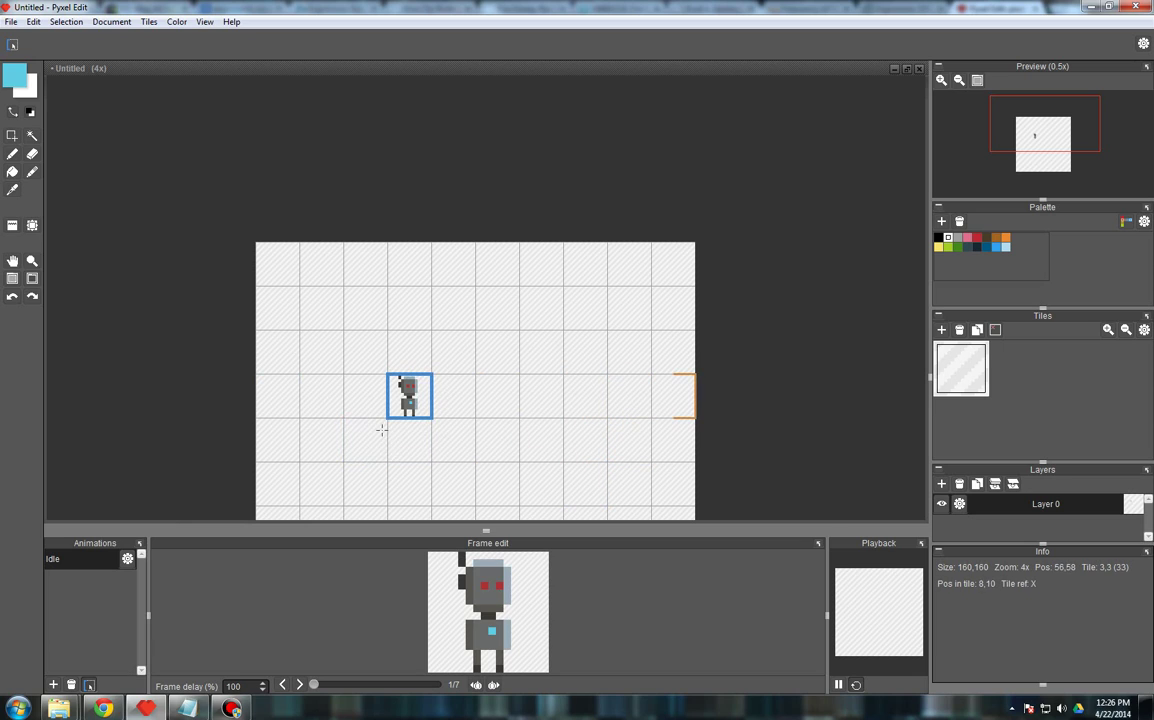
pyautogui.click(322, 399)
pyautogui.rightClick(490, 404)
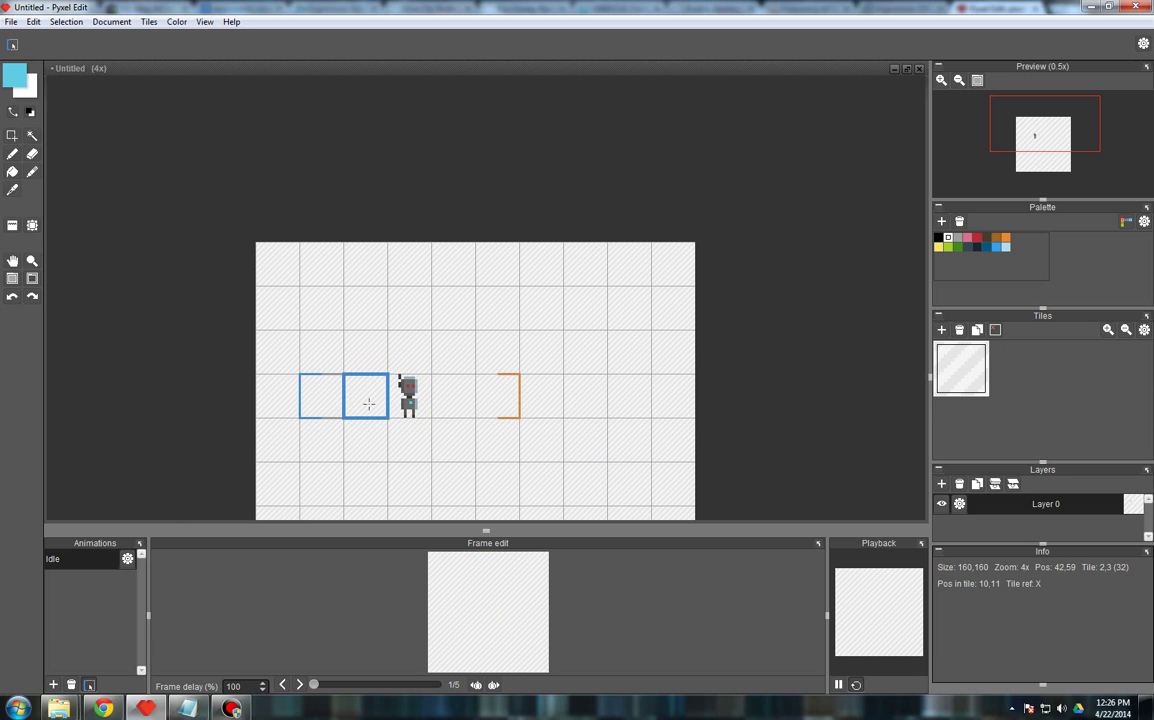
pyautogui.click(368, 404)
pyautogui.rightClick(495, 399)
pyautogui.click(409, 396)
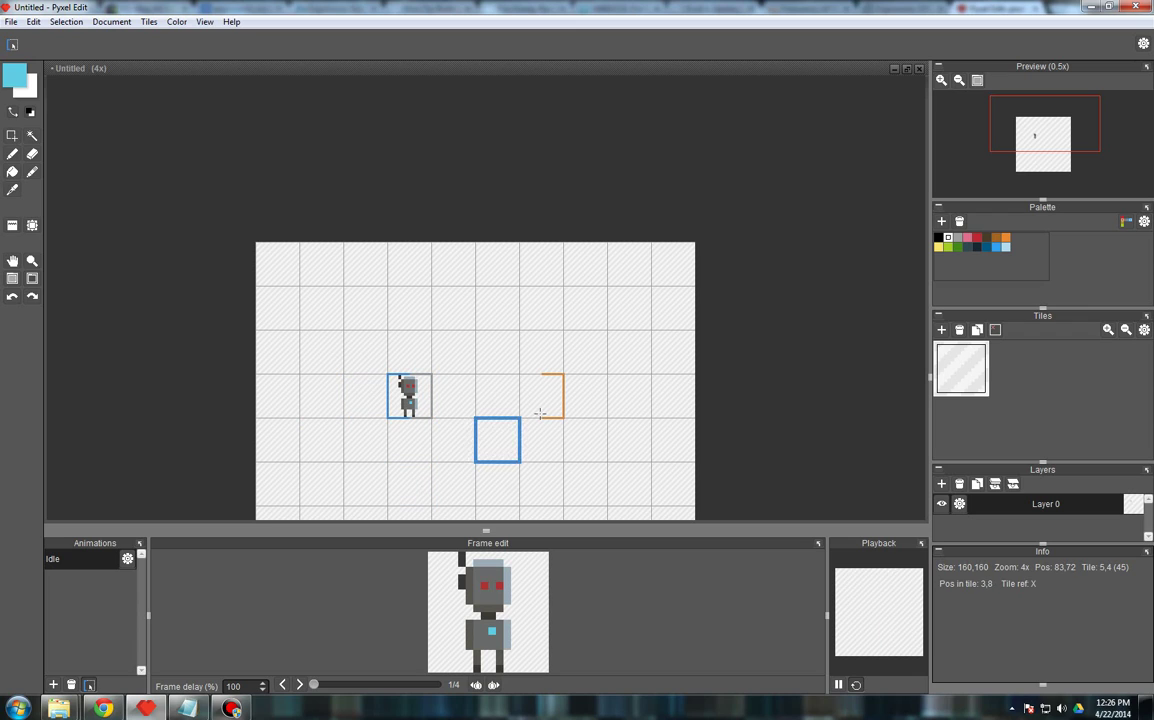
# - Try six- and seven-frame Idle ranges with different start tiles, and review the animation's settings
pyautogui.moveTo(556, 396); pyautogui.dragTo(629, 396)
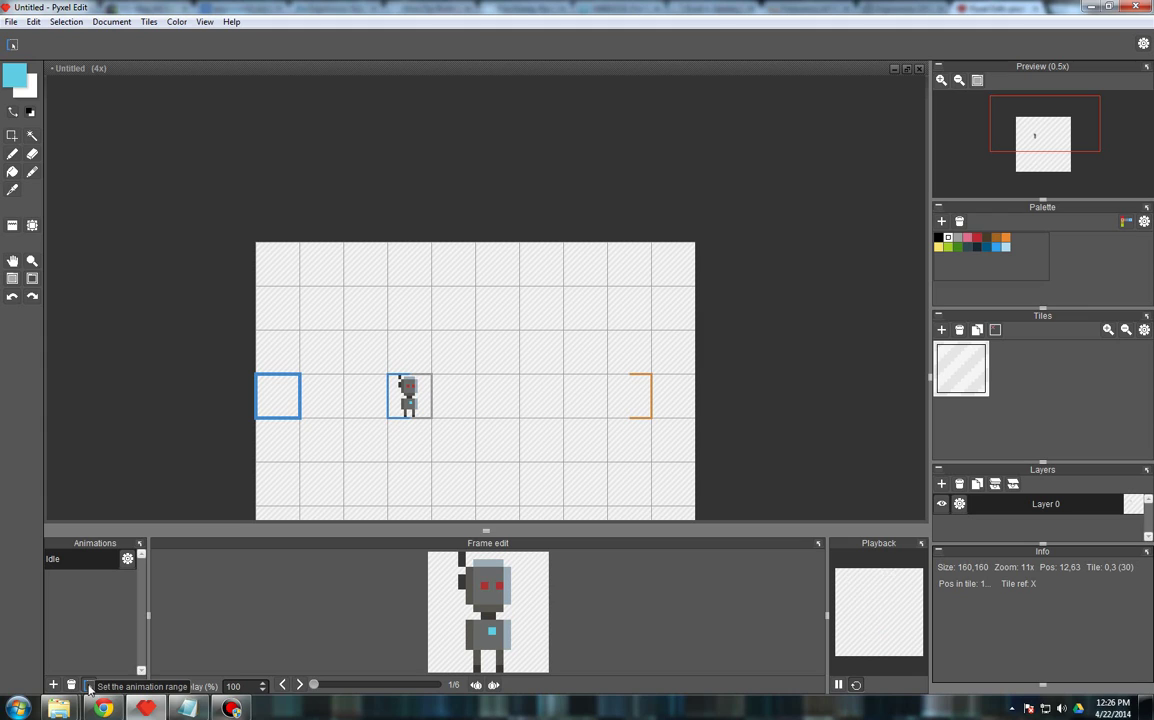
pyautogui.click(364, 394)
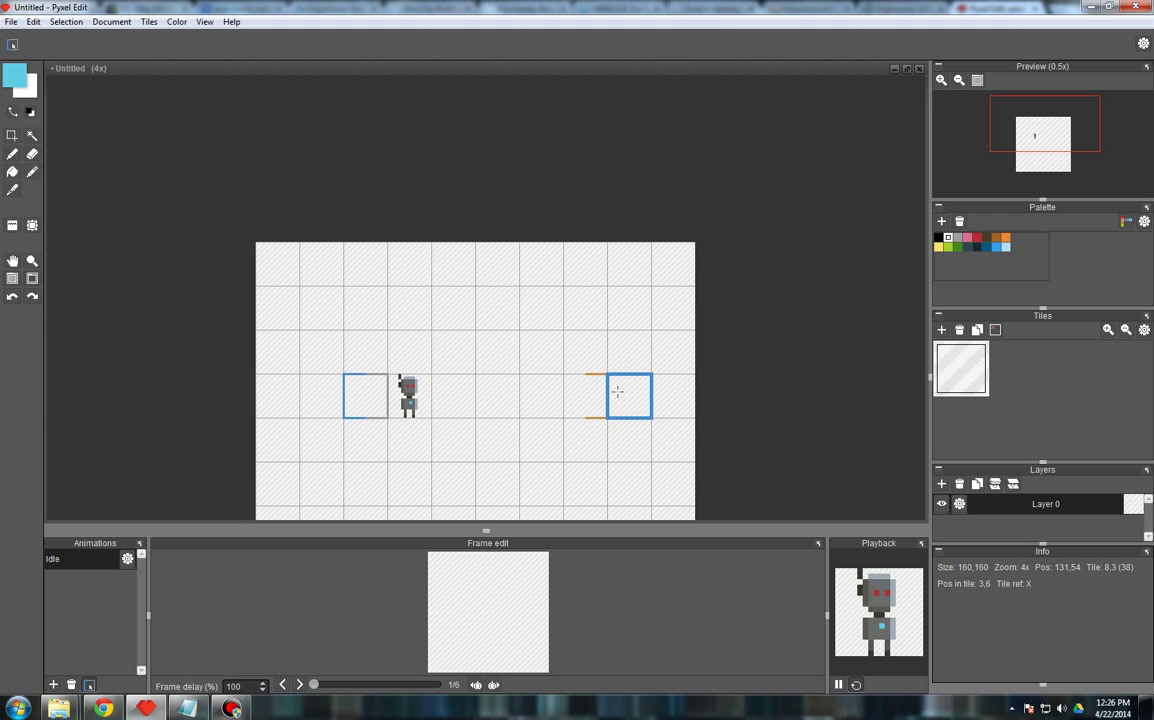
pyautogui.click(429, 397)
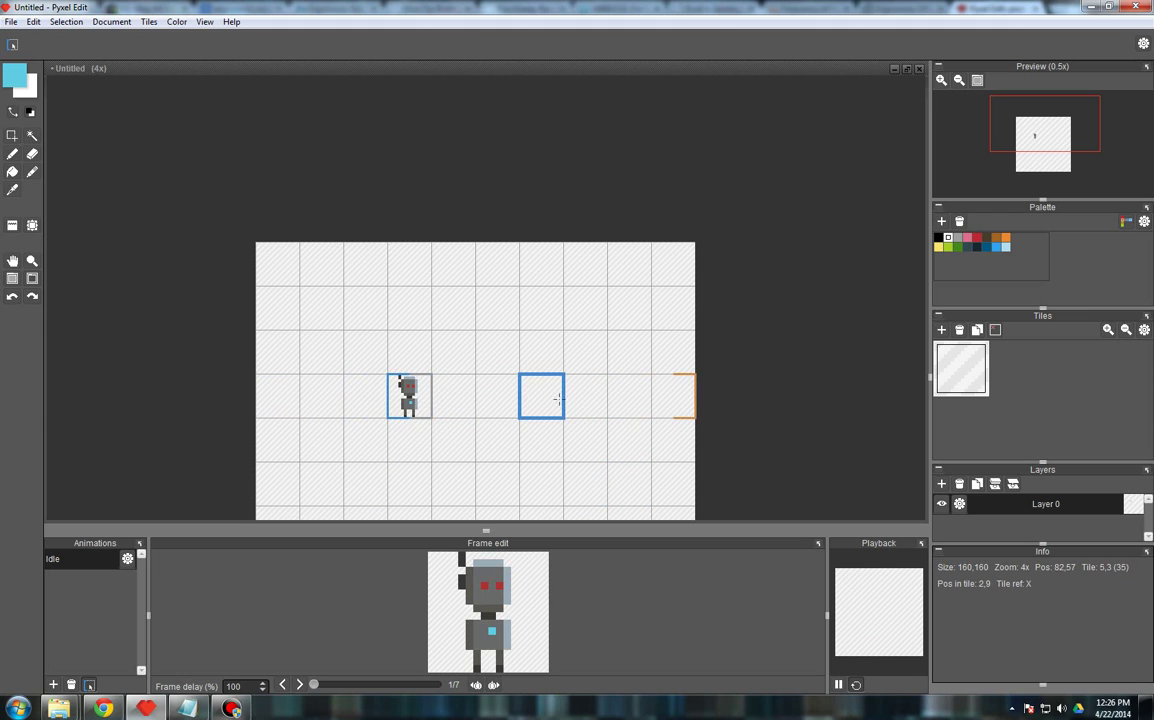
pyautogui.click(127, 560)
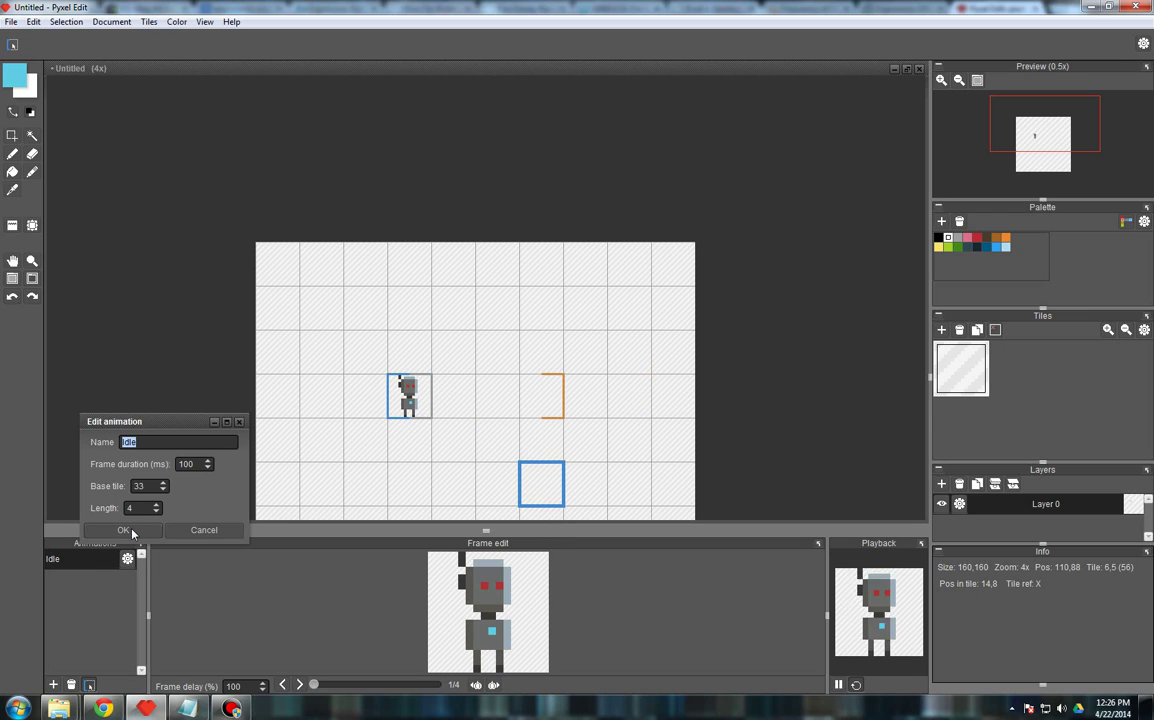
pyautogui.click(128, 531)
# - Adjust the Idle animation's start and end tiles, settling on a four-tile range that starts at the robot
pyautogui.moveTo(367, 388); pyautogui.dragTo(629, 396)
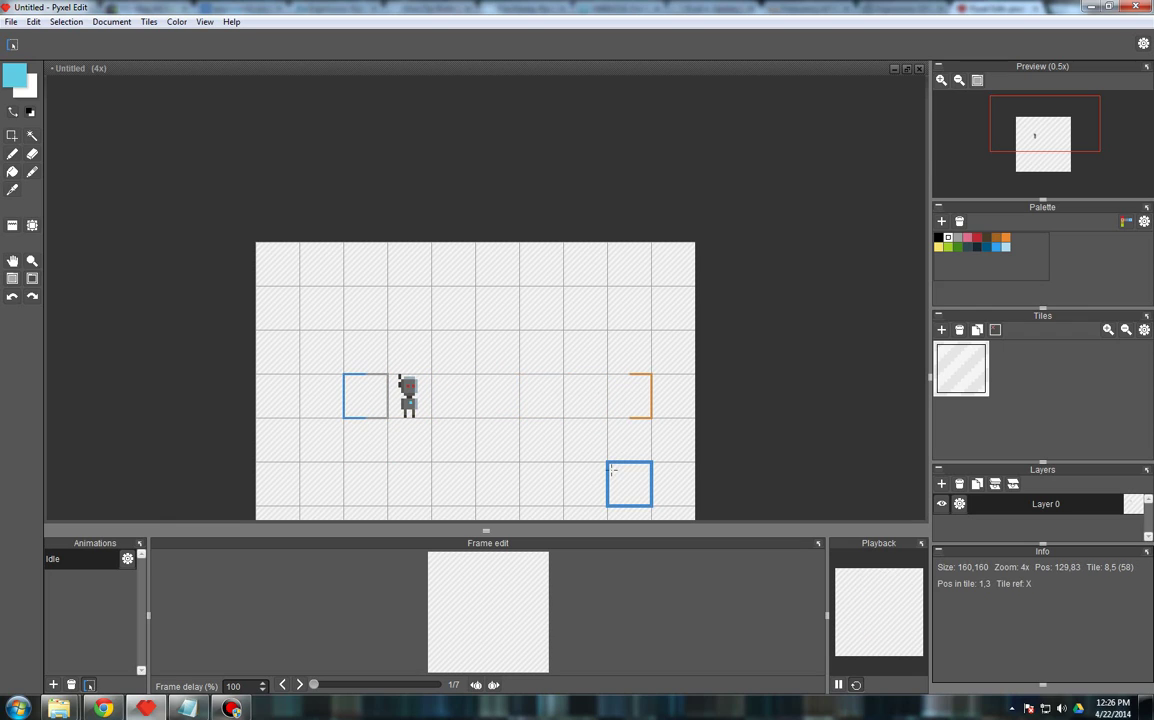
pyautogui.click(333, 350)
pyautogui.moveTo(333, 350); pyautogui.dragTo(497, 353)
pyautogui.click(401, 380)
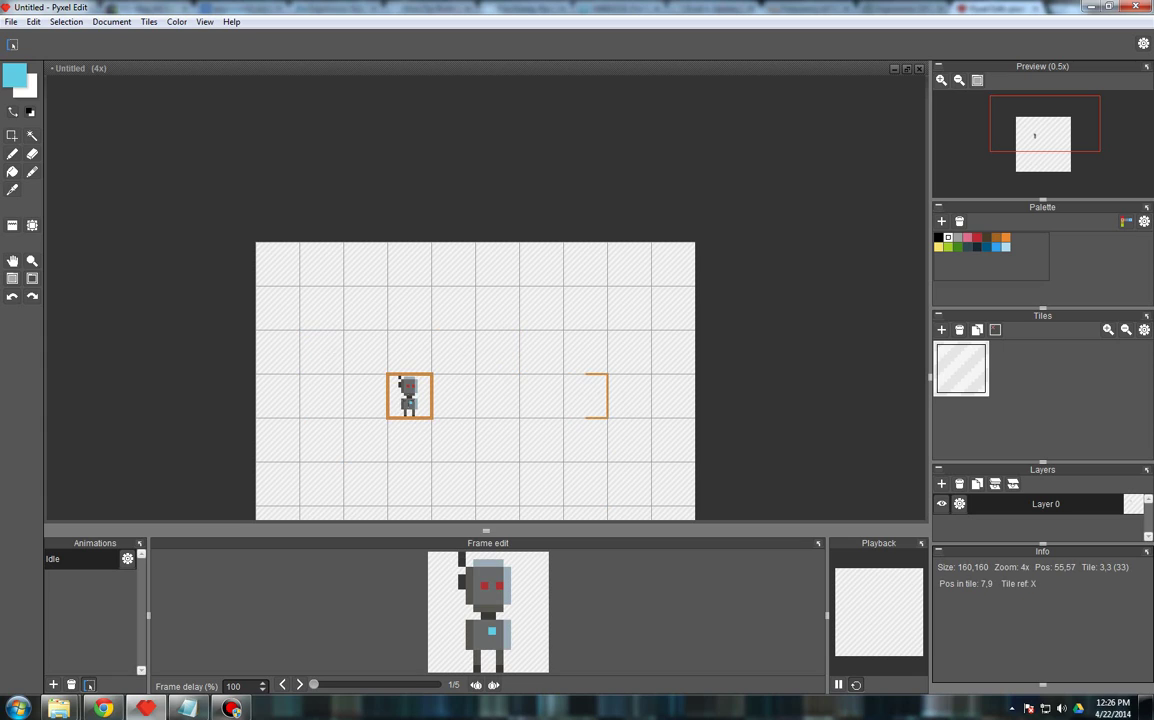
pyautogui.moveTo(421, 406); pyautogui.dragTo(525, 393)
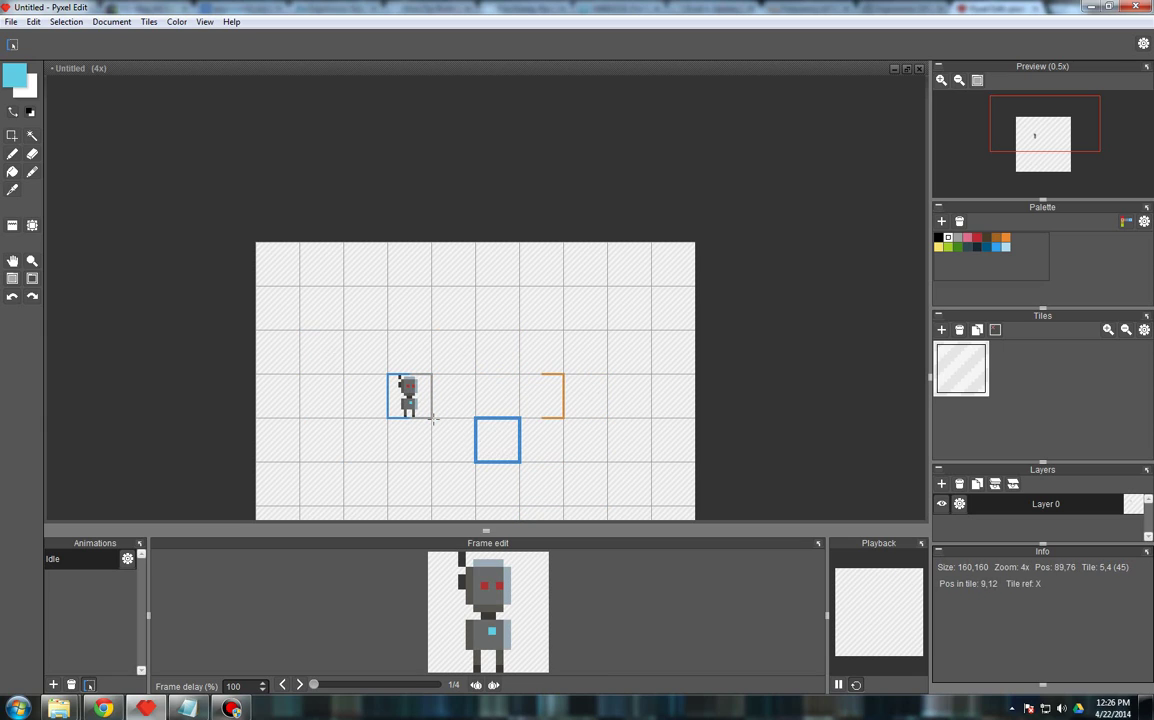
# - Try four-, five- and six-frame Idle ranges starting at the robot, at the tile before it and two rows below
pyautogui.moveTo(428, 402); pyautogui.dragTo(502, 427)
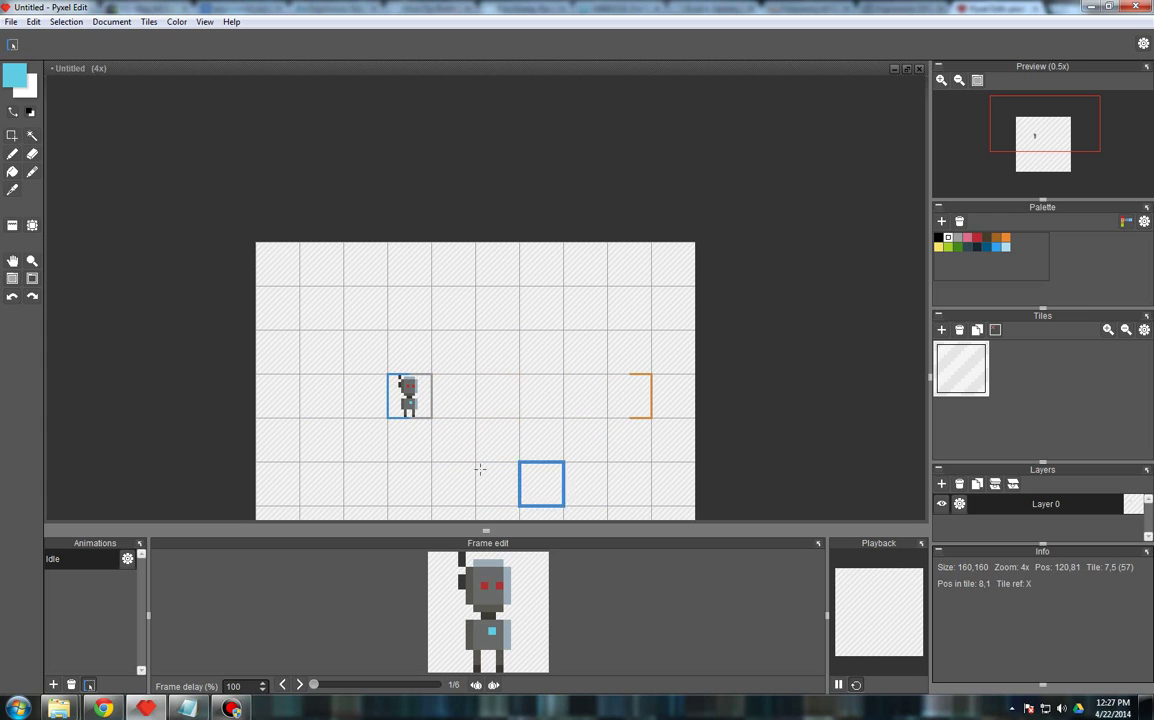
pyautogui.click(363, 399)
pyautogui.moveTo(363, 399); pyautogui.dragTo(497, 396)
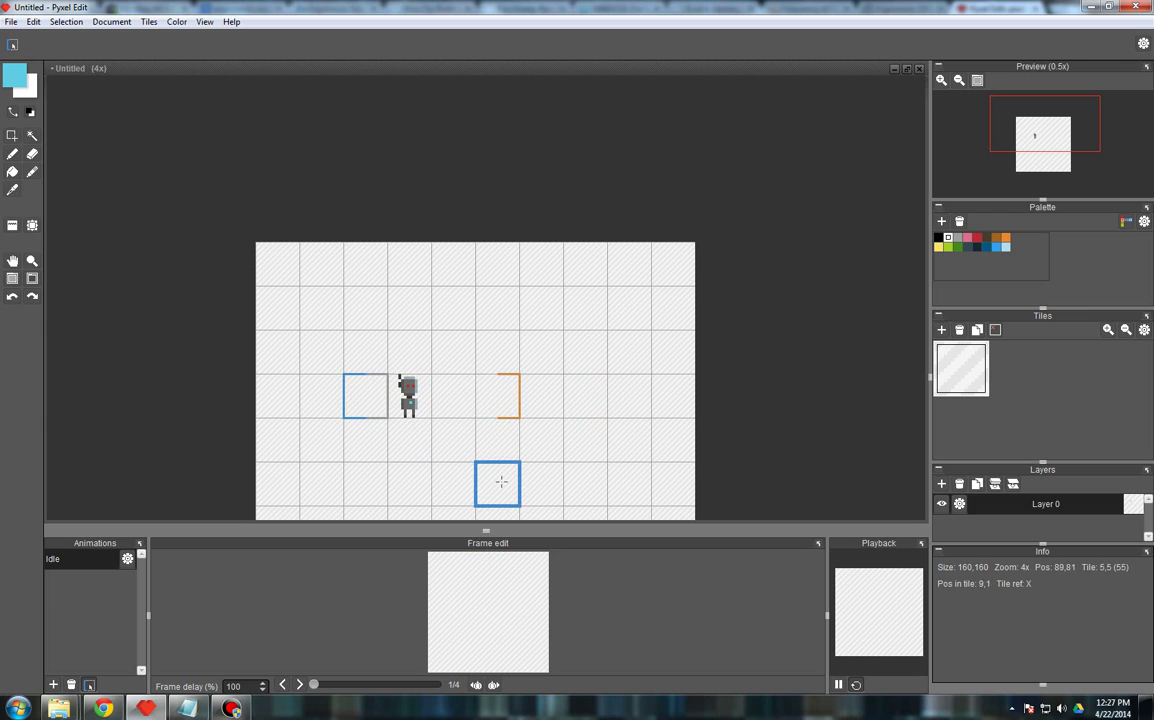
pyautogui.click(365, 480)
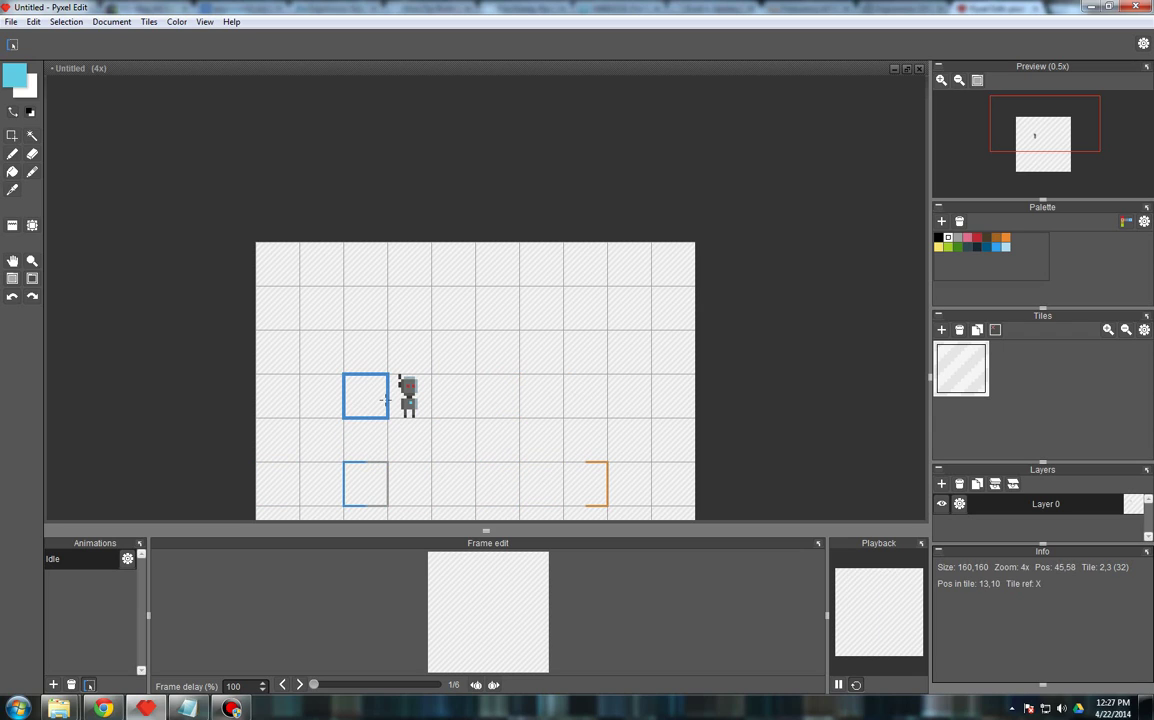
pyautogui.click(380, 390)
pyautogui.click(541, 396)
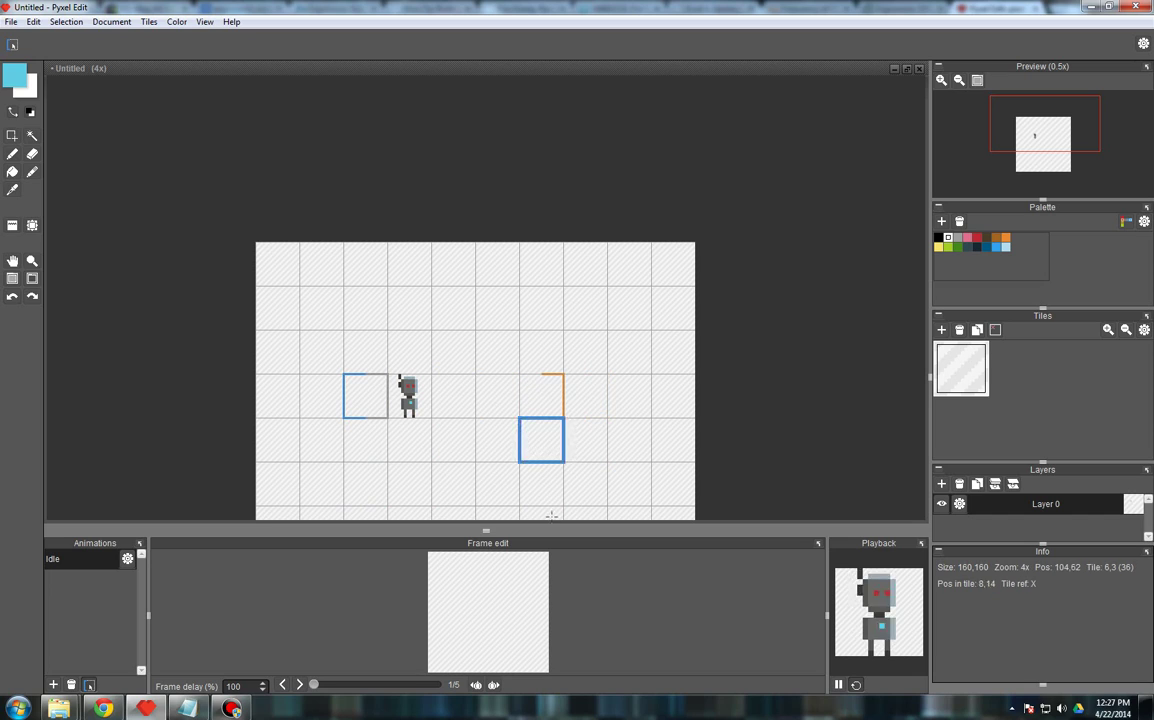
# - Try five- and two-frame Idle ranges from the robot, and return to five frames starting one tile before it
pyautogui.click(409, 395)
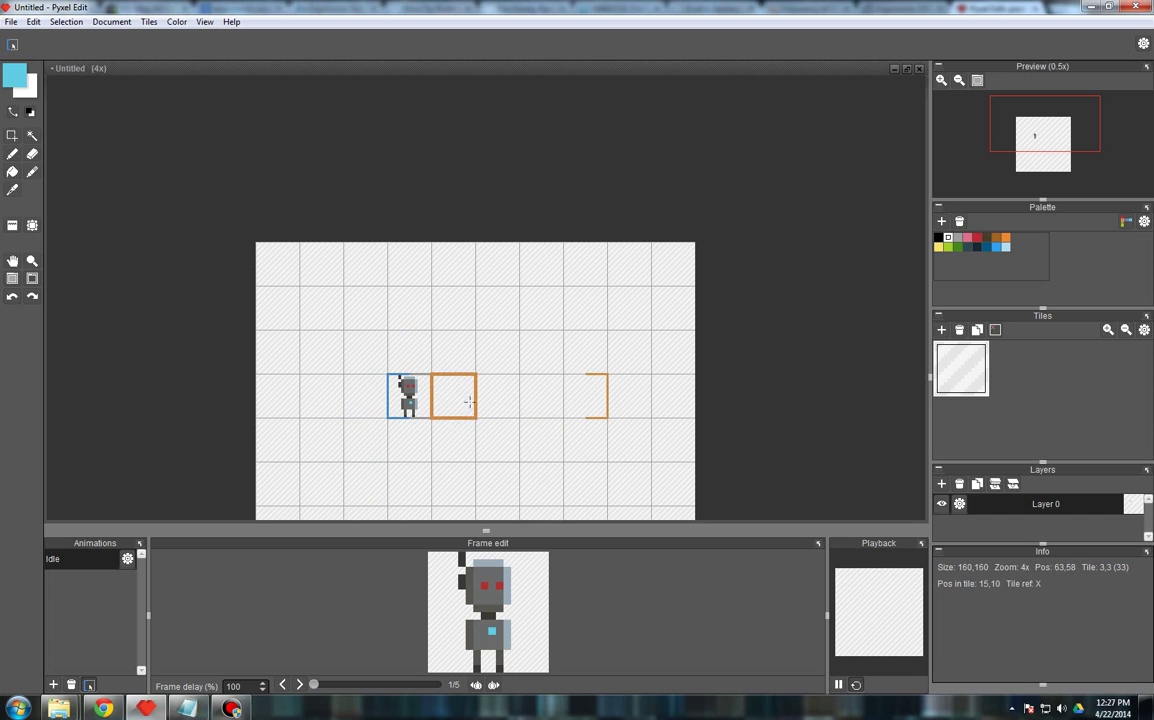
pyautogui.click(540, 396)
pyautogui.click(450, 395)
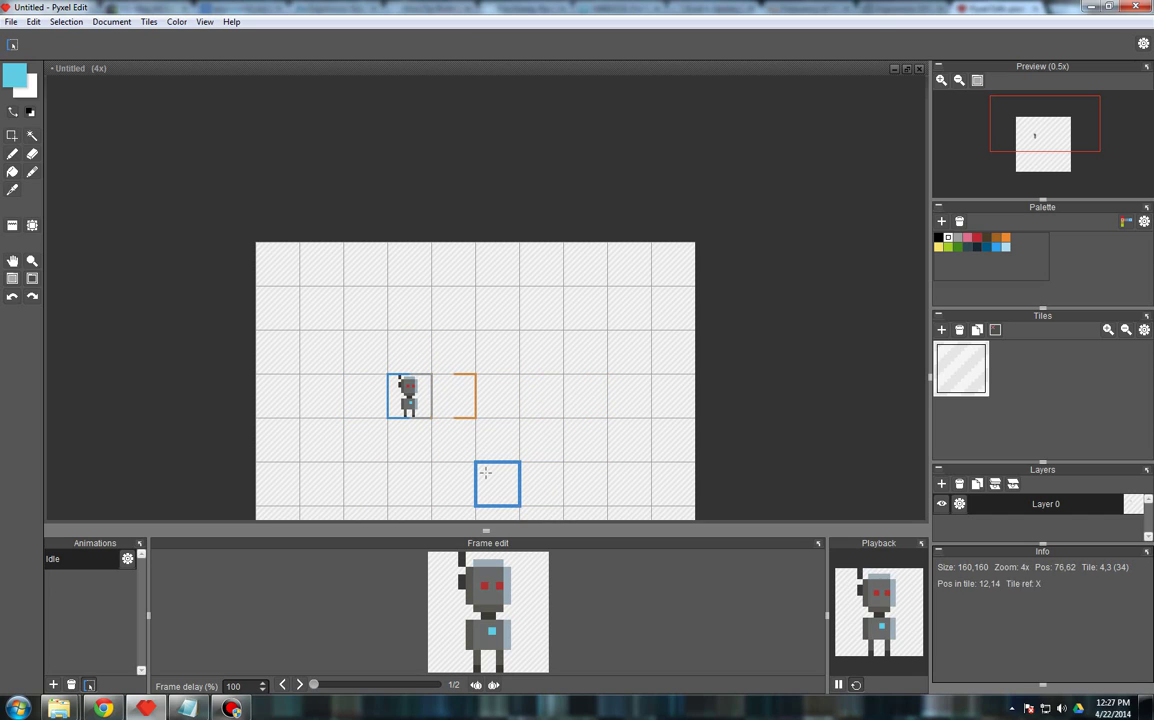
pyautogui.click(366, 396)
pyautogui.click(541, 396)
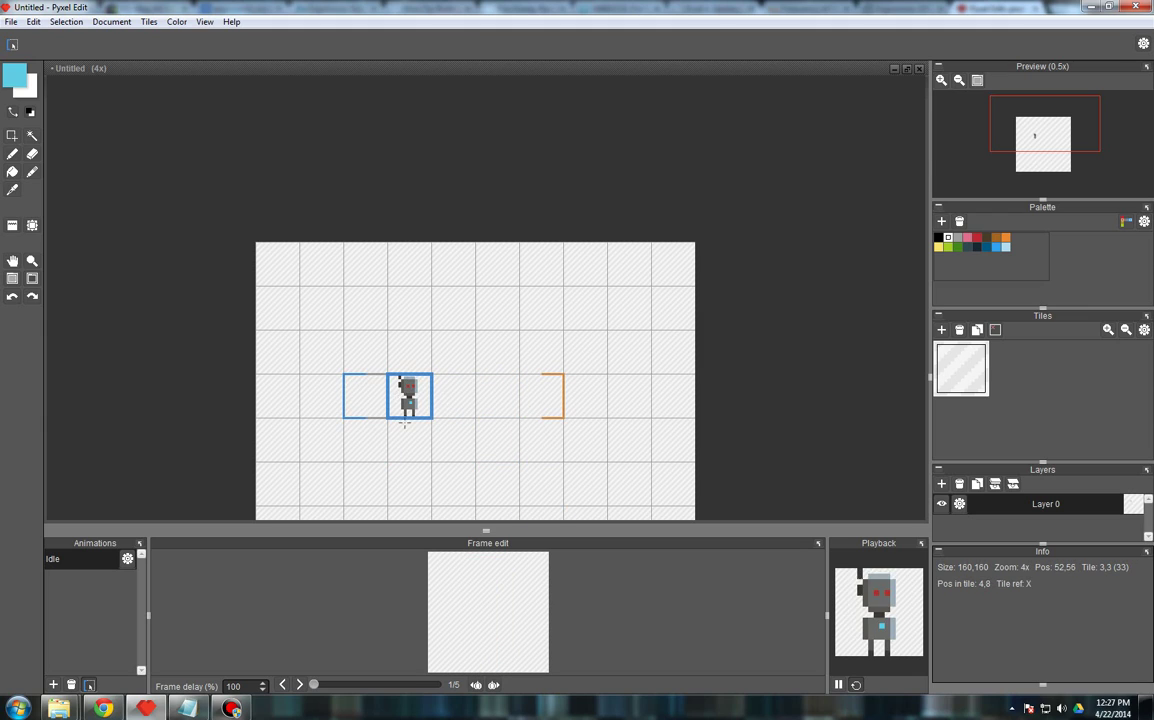
# - Try a three-frame Idle range starting directly below the robot, and check its base tile and length settings
pyautogui.scroll(-1, 482, 229)
pyautogui.scroll(1, 445, 272)
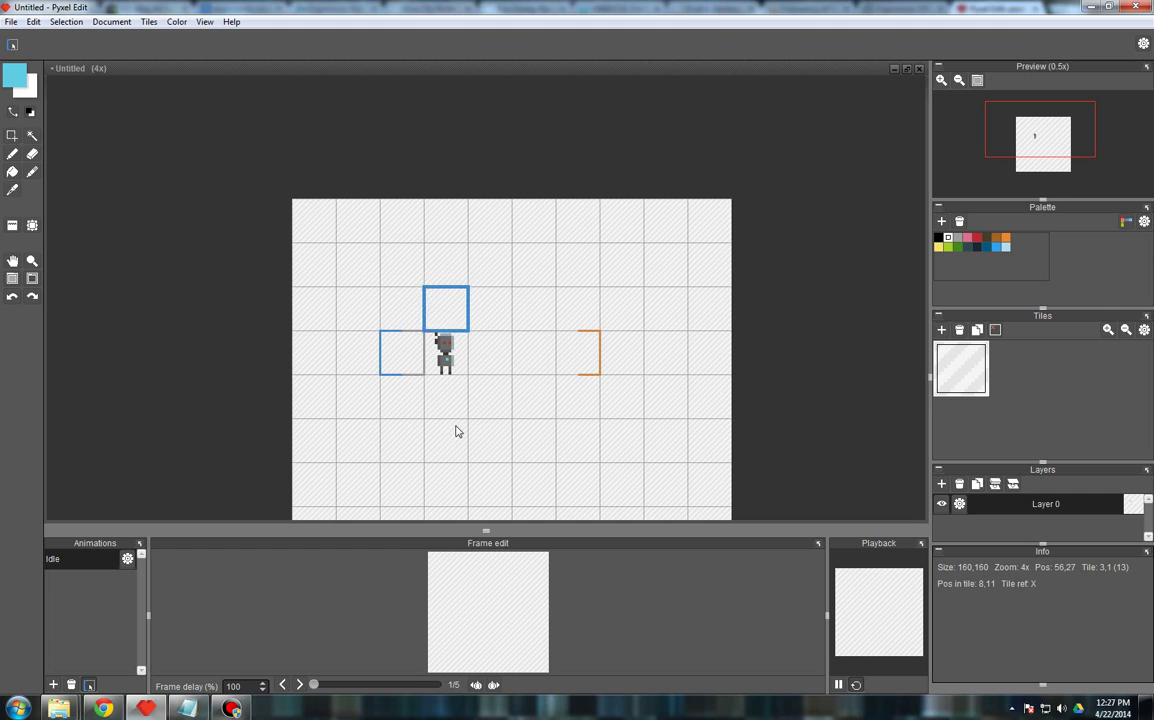
pyautogui.click(446, 396)
pyautogui.click(530, 396)
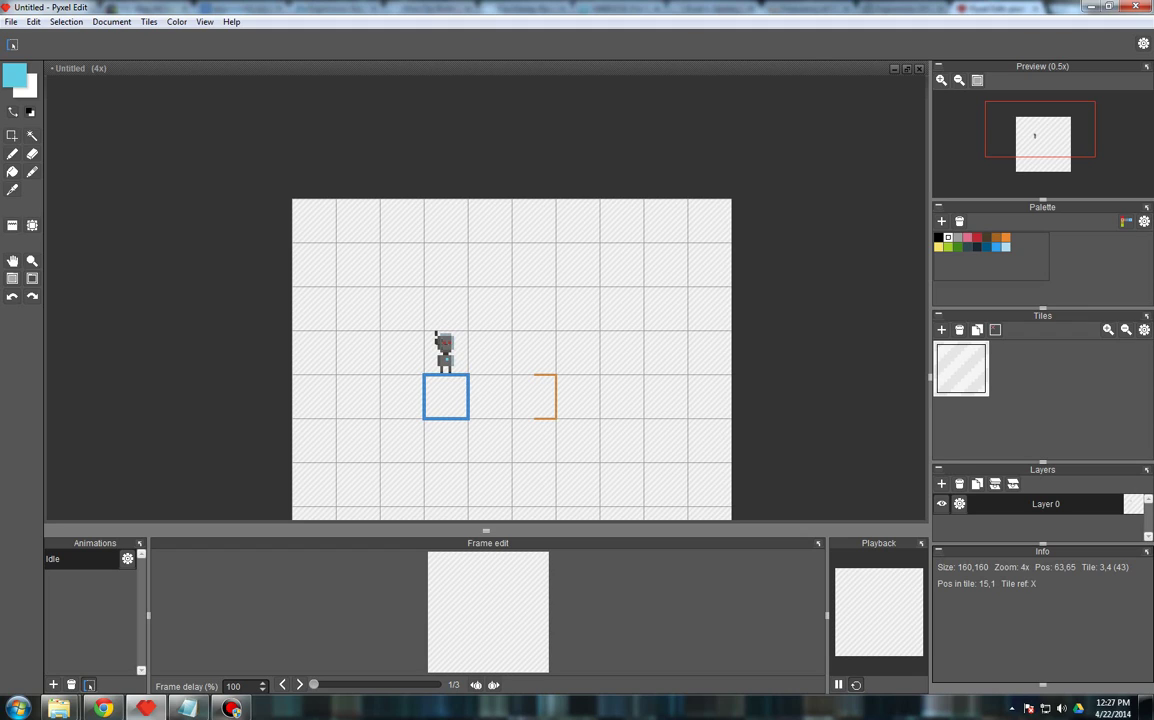
pyautogui.click(127, 559)
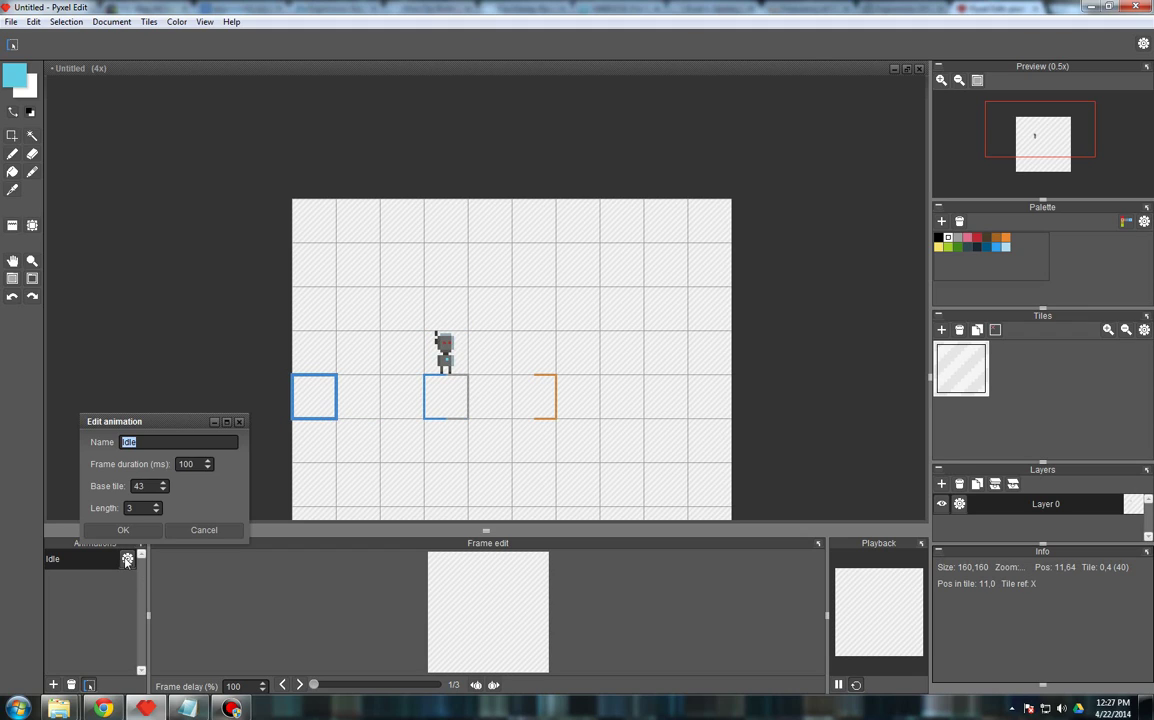
pyautogui.click(135, 532)
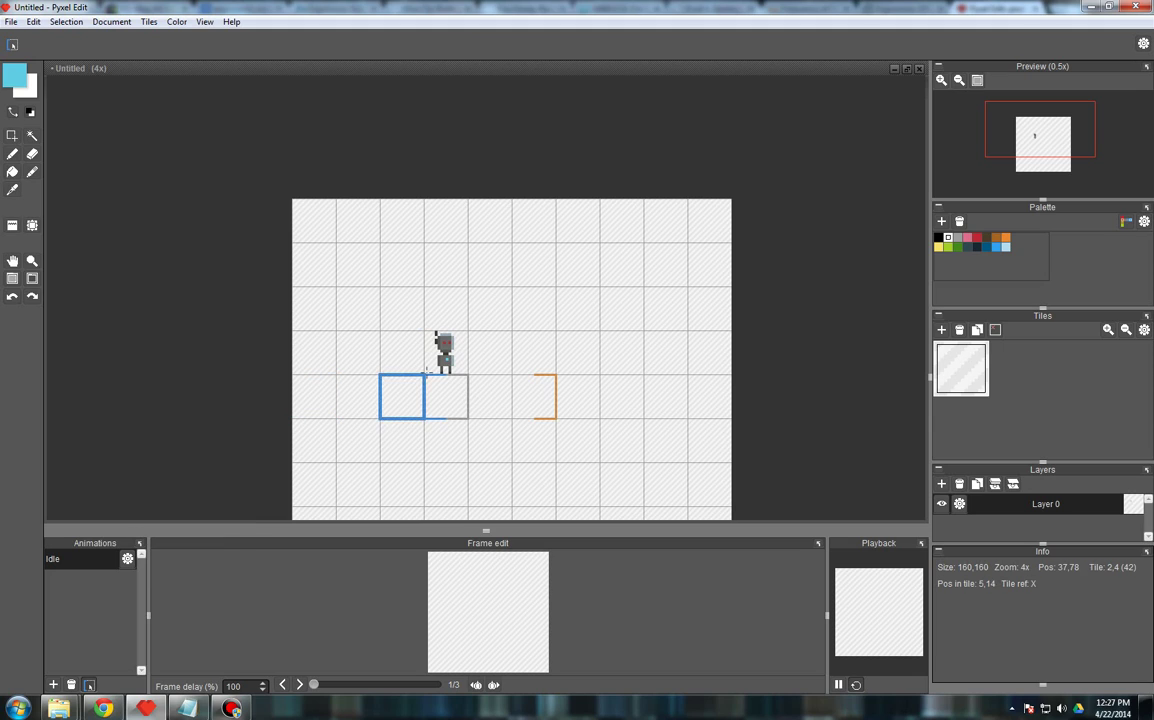
# - Set the Idle animation to a six-frame range starting at the tile immediately before the robot
pyautogui.click(400, 352)
pyautogui.click(585, 355)
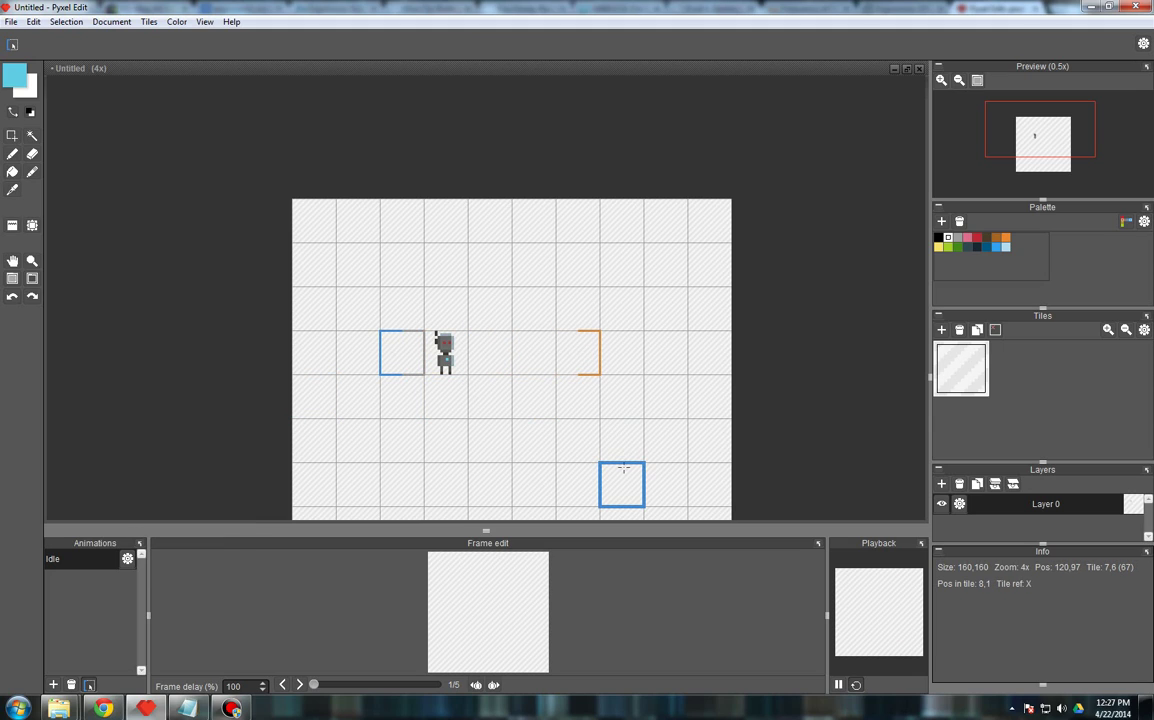
pyautogui.click(443, 357)
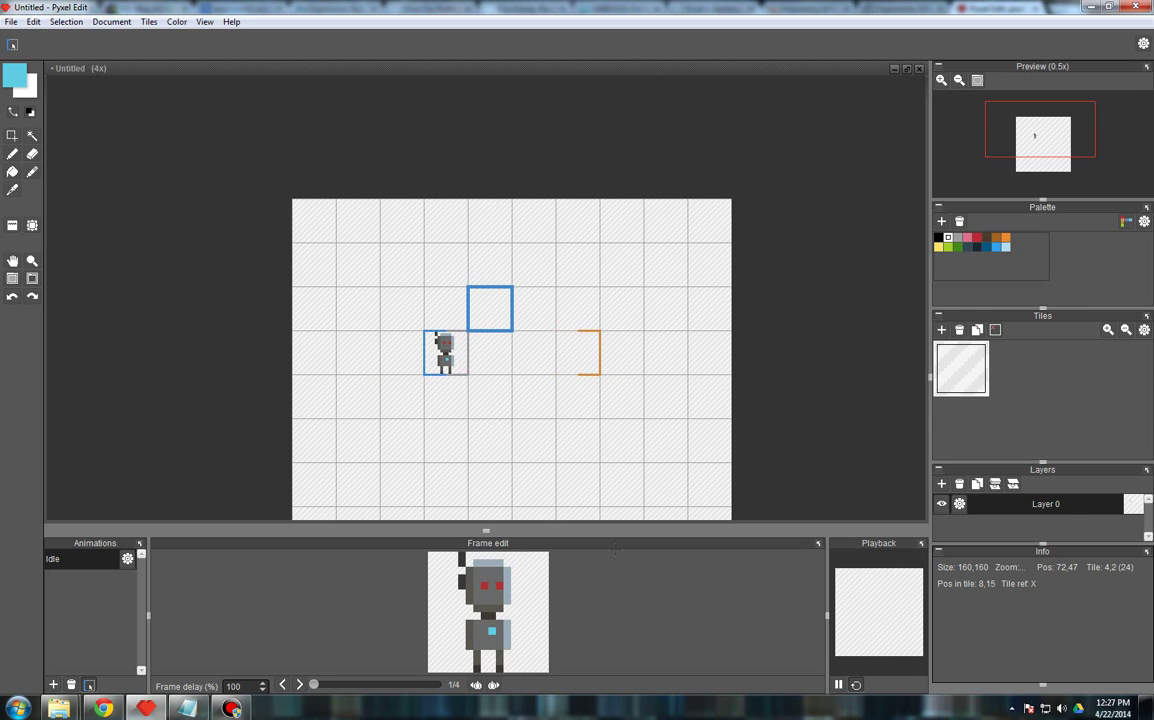
pyautogui.click(410, 354)
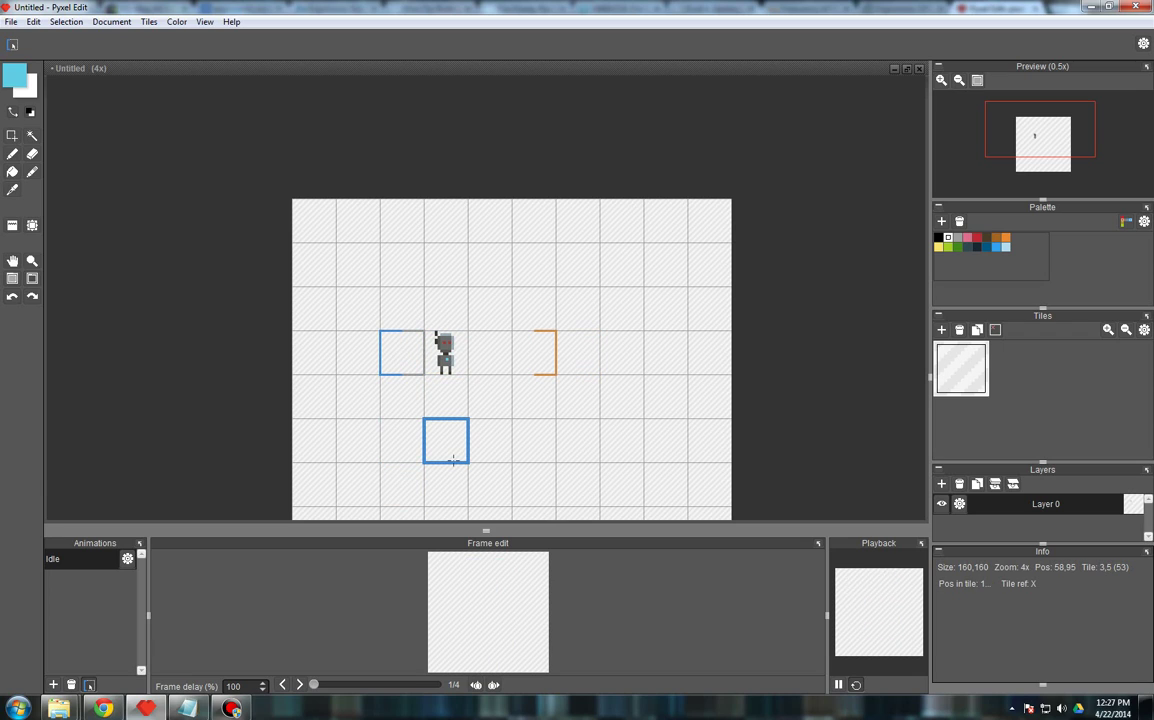
pyautogui.rightClick(620, 352)
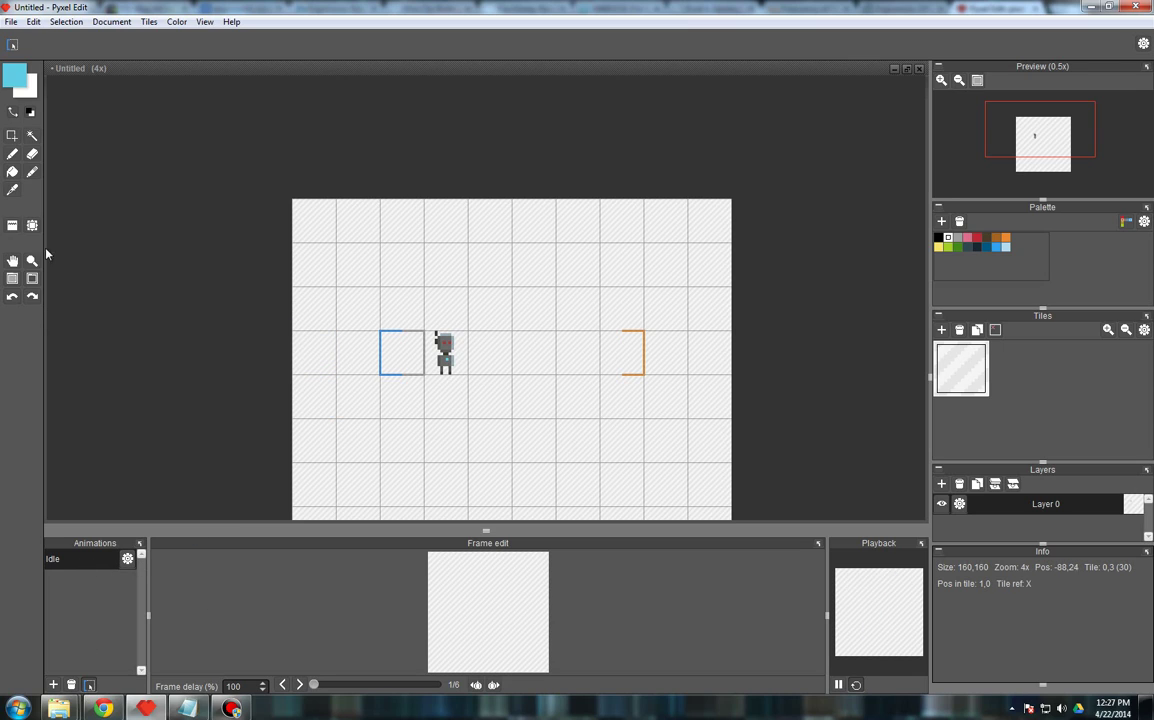
# - Place a copy of the robot in the first tile of the Idle range with the Tile placer tool
pyautogui.click(12, 226)
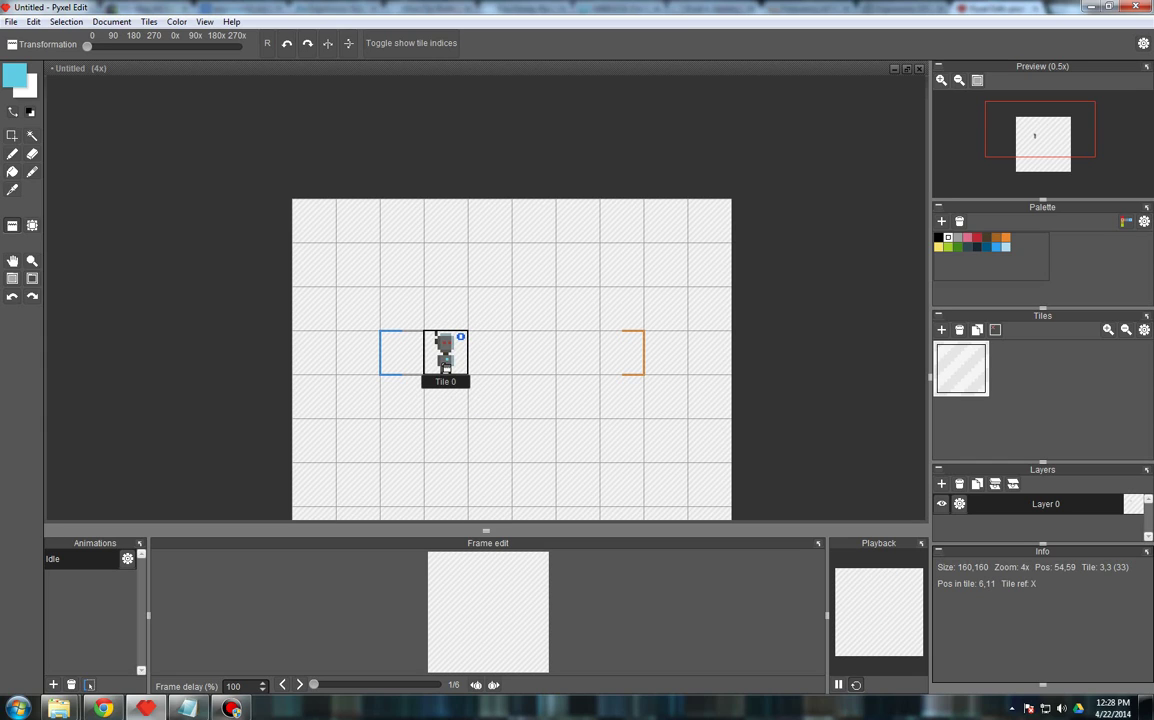
pyautogui.click(400, 356)
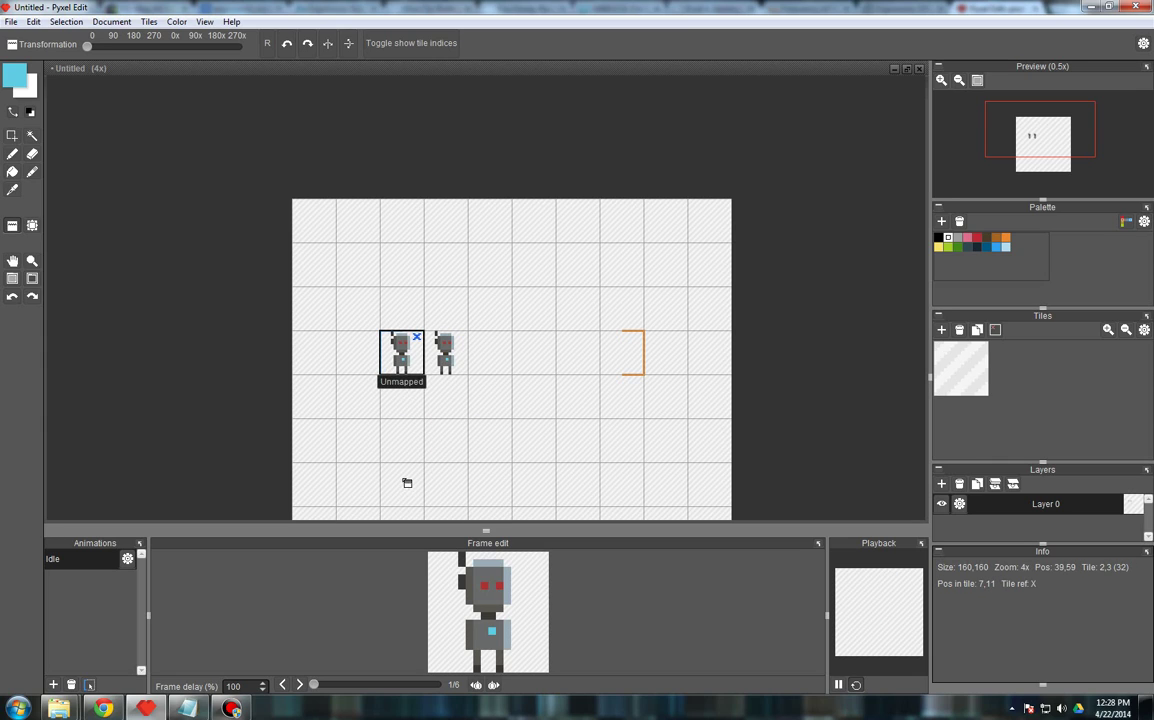
pyautogui.scroll(1, 379, 390)
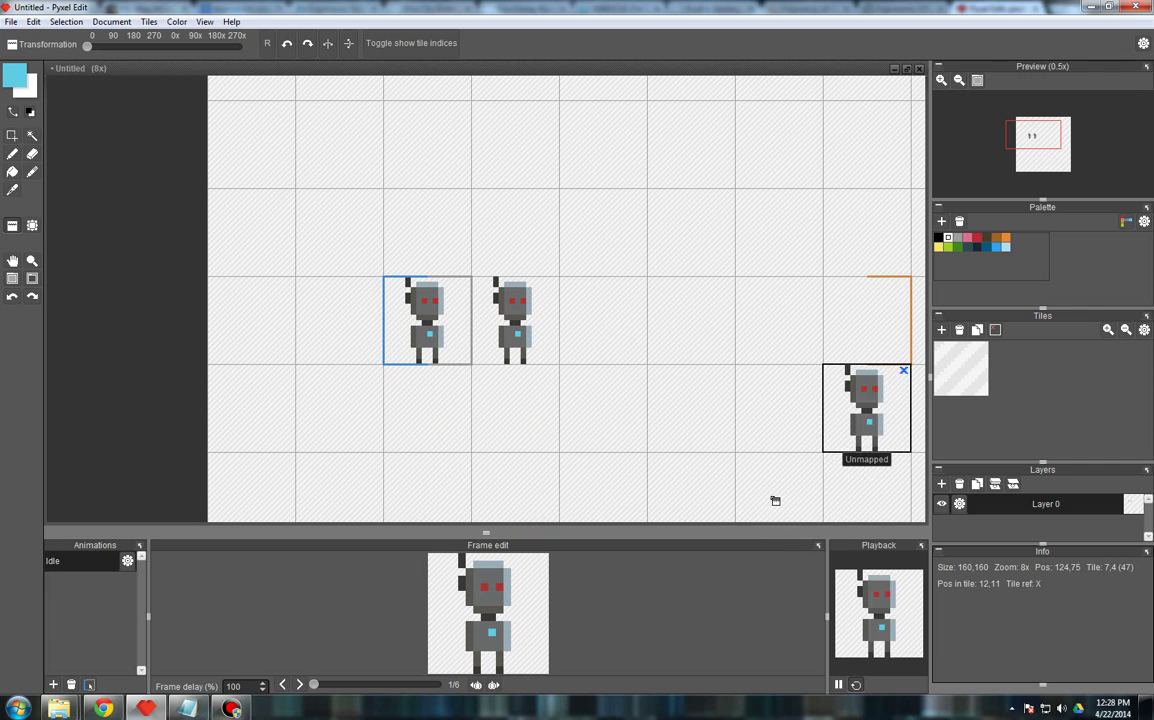
pyautogui.scroll(-1, 247, 380)
pyautogui.scroll(1, 357, 353)
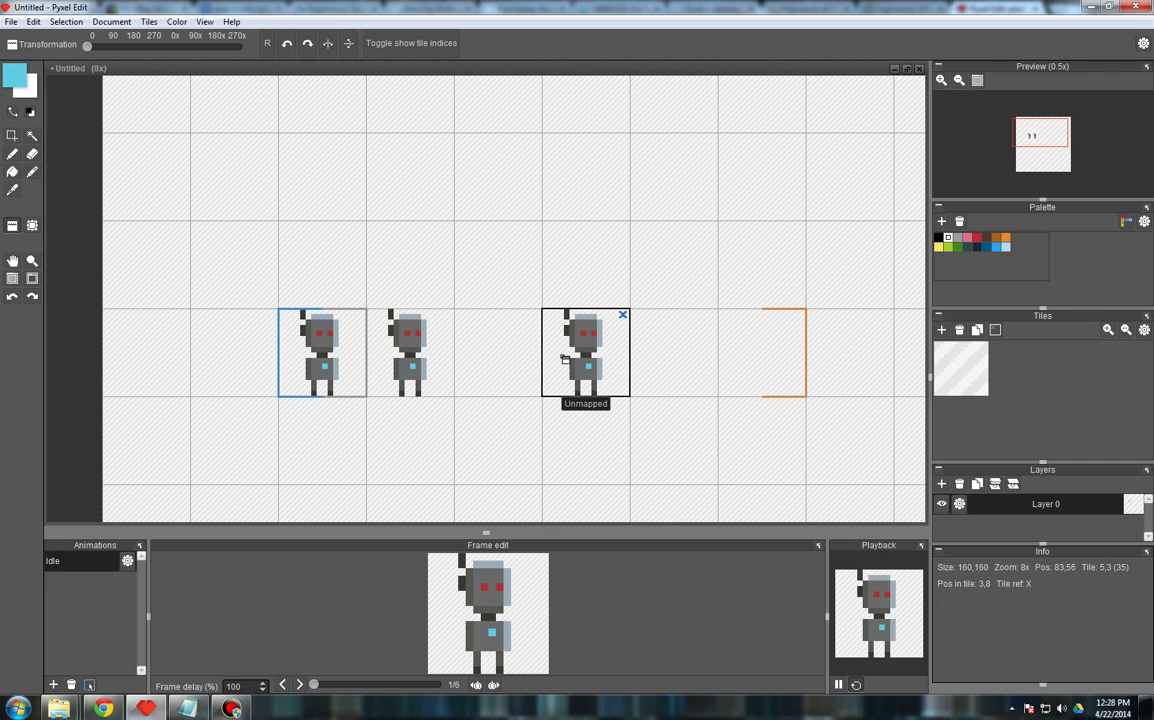
pyautogui.scroll(-1, 565, 360)
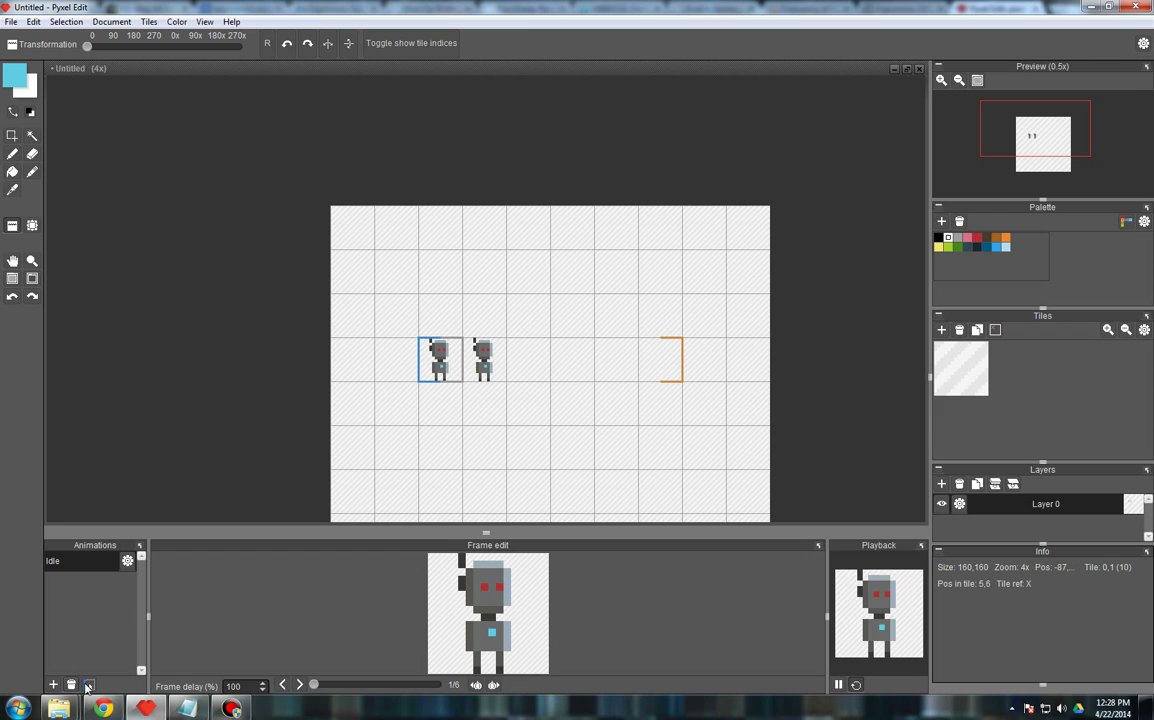
# - Try stretching the Idle range across several rows, and return to six frames starting at the first robot
pyautogui.press('Escape')
pyautogui.click(415, 274)
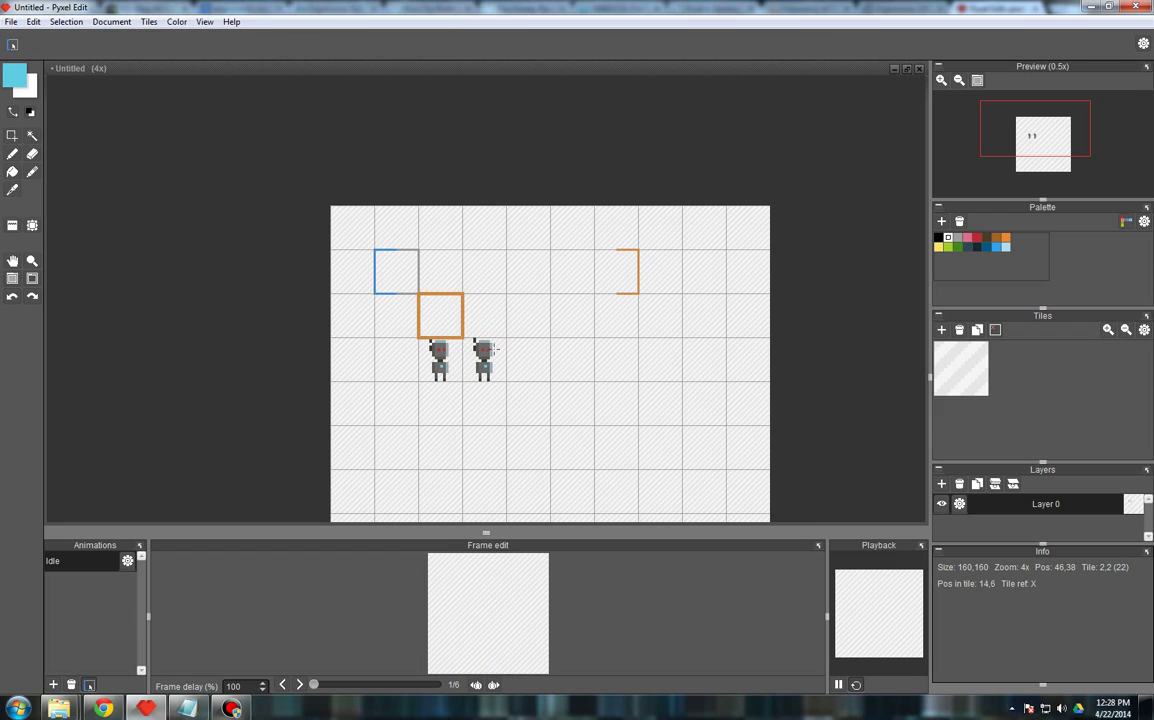
pyautogui.click(665, 452)
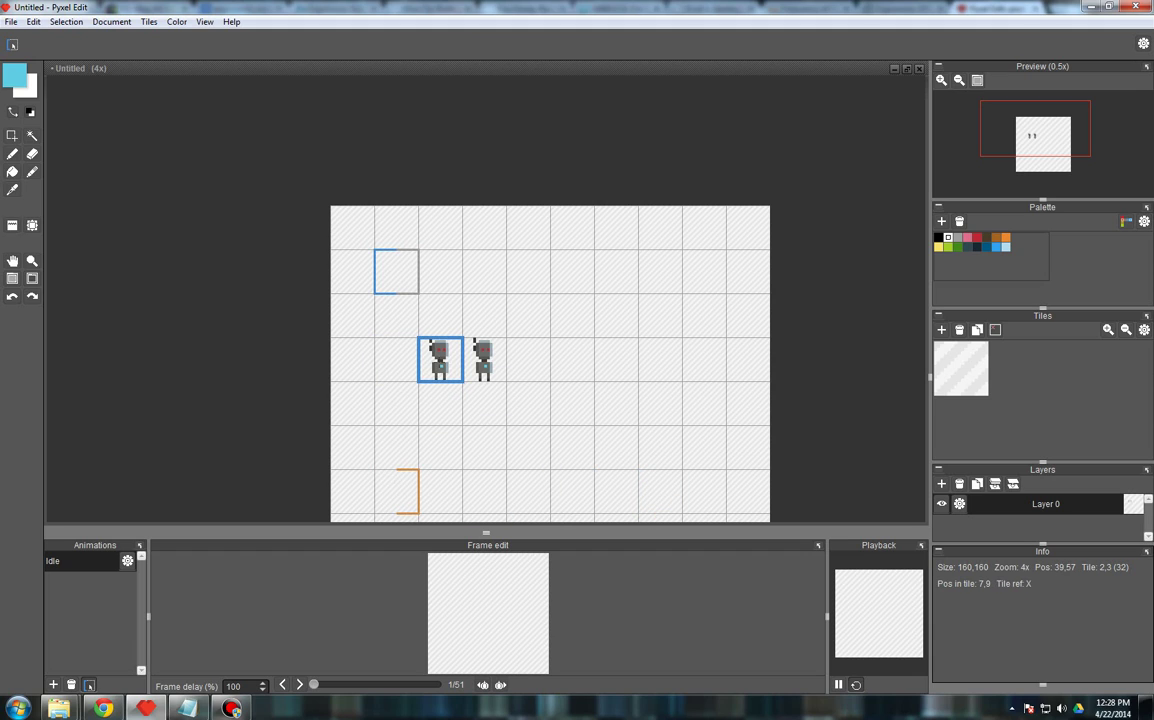
pyautogui.click(440, 359)
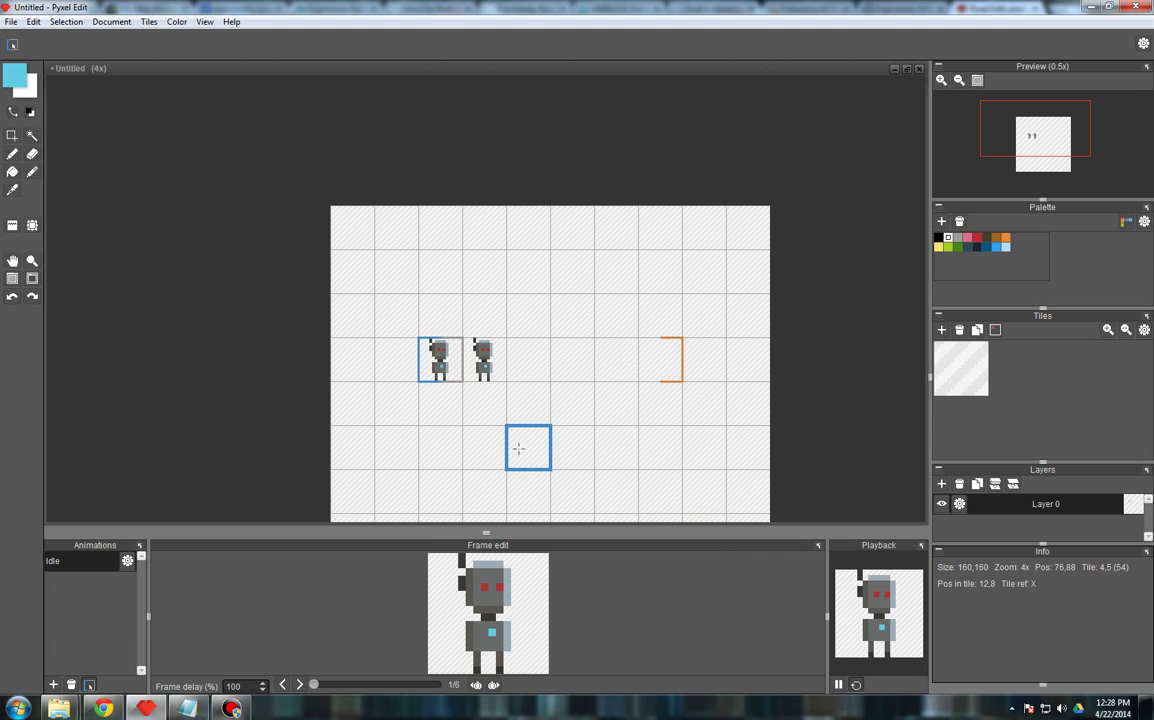
# - Place robot tiles in the remaining empty frames so that all six tiles of the Idle range hold a robot
pyautogui.scroll(1, 508, 402)
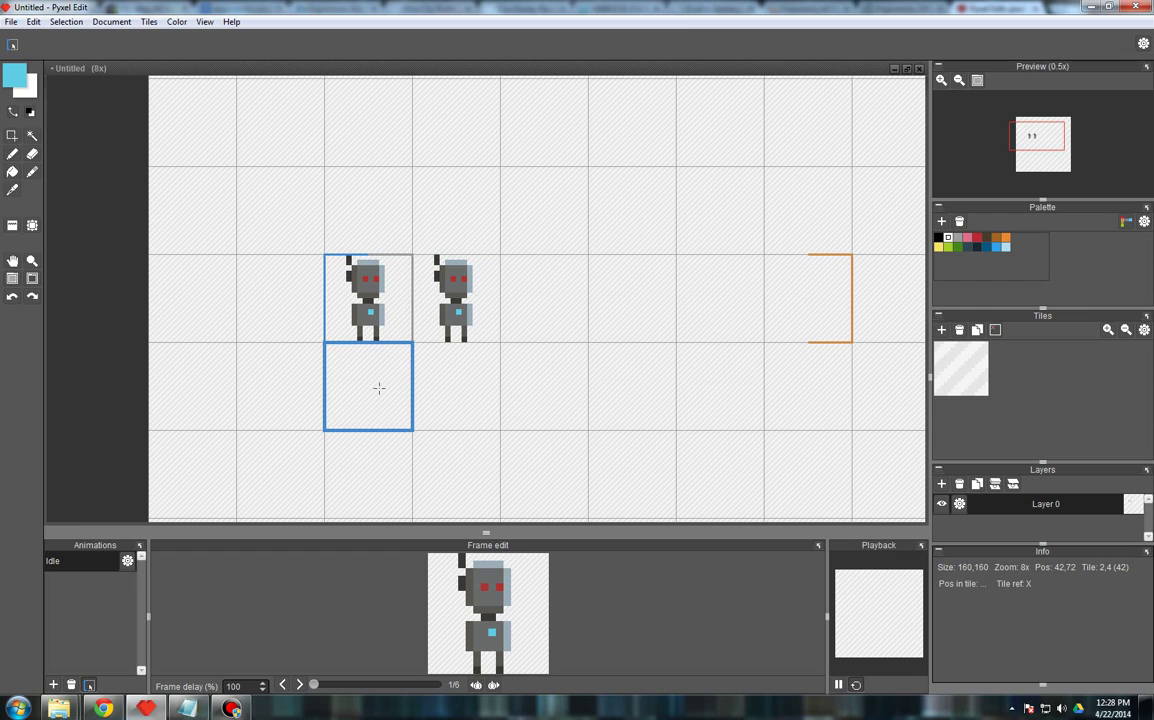
pyautogui.click(12, 225)
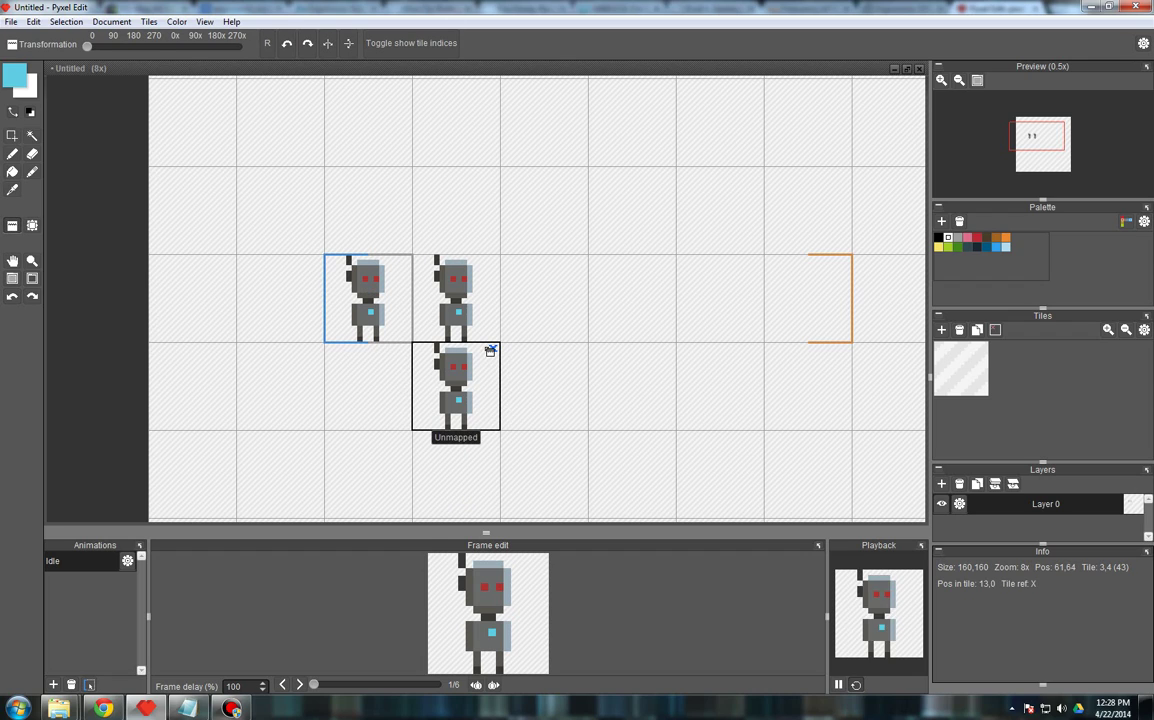
pyautogui.keyDown('shift'); pyautogui.click(471, 294); pyautogui.keyUp('shift')
pyautogui.keyDown('shift'); pyautogui.click(546, 300); pyautogui.keyUp('shift')
pyautogui.keyDown('shift'); pyautogui.click(622, 304); pyautogui.keyUp('shift')
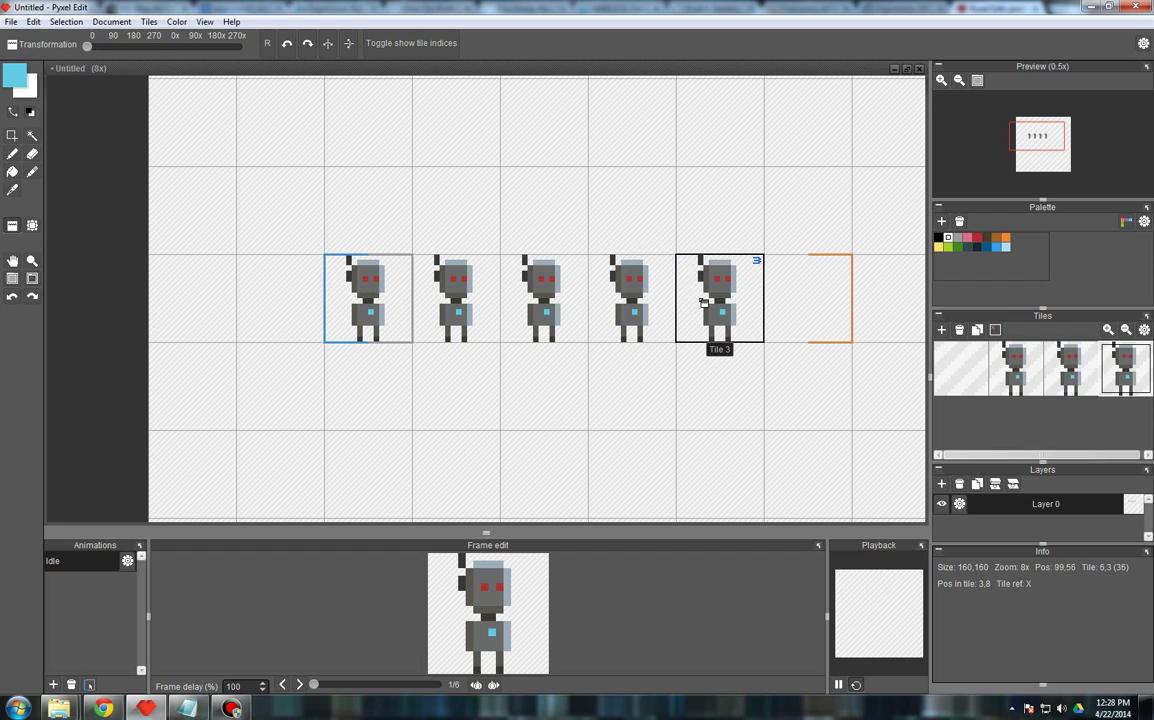
pyautogui.keyDown('shift'); pyautogui.click(712, 303); pyautogui.keyUp('shift')
pyautogui.keyDown('shift'); pyautogui.click(807, 303); pyautogui.keyUp('shift')
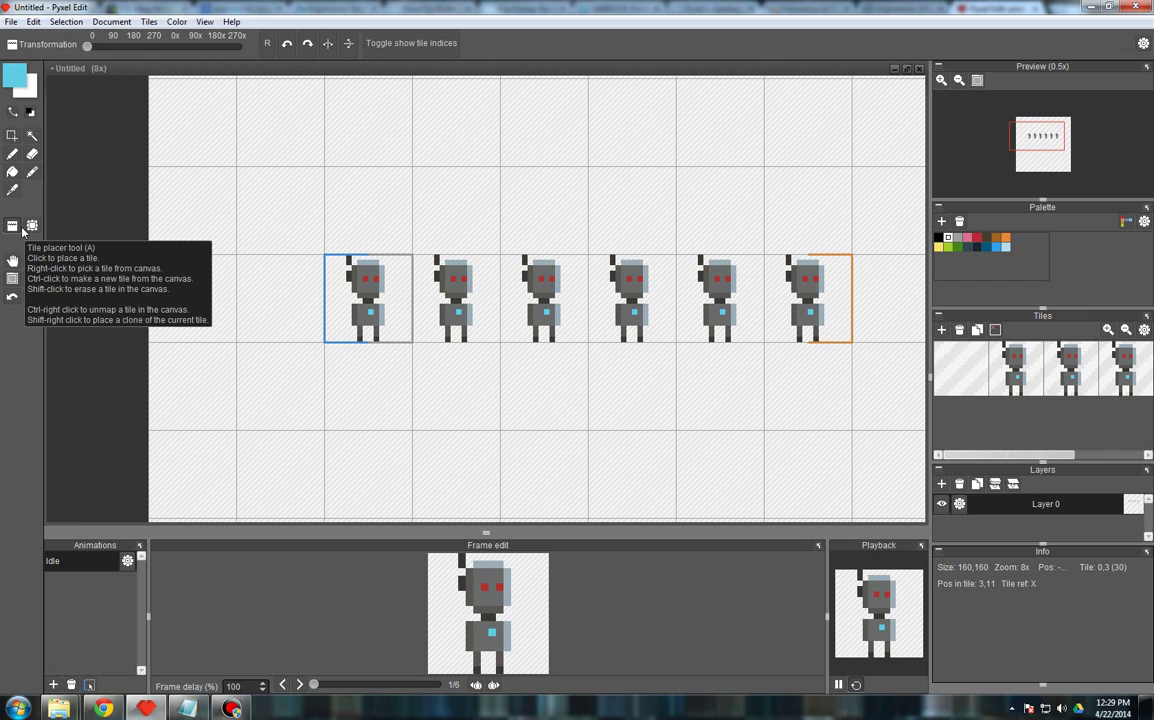
# - Paint over the fourth robot's red eyes with the head's grey using the Pen tool, and play the Idle animation
pyautogui.click(12, 154)
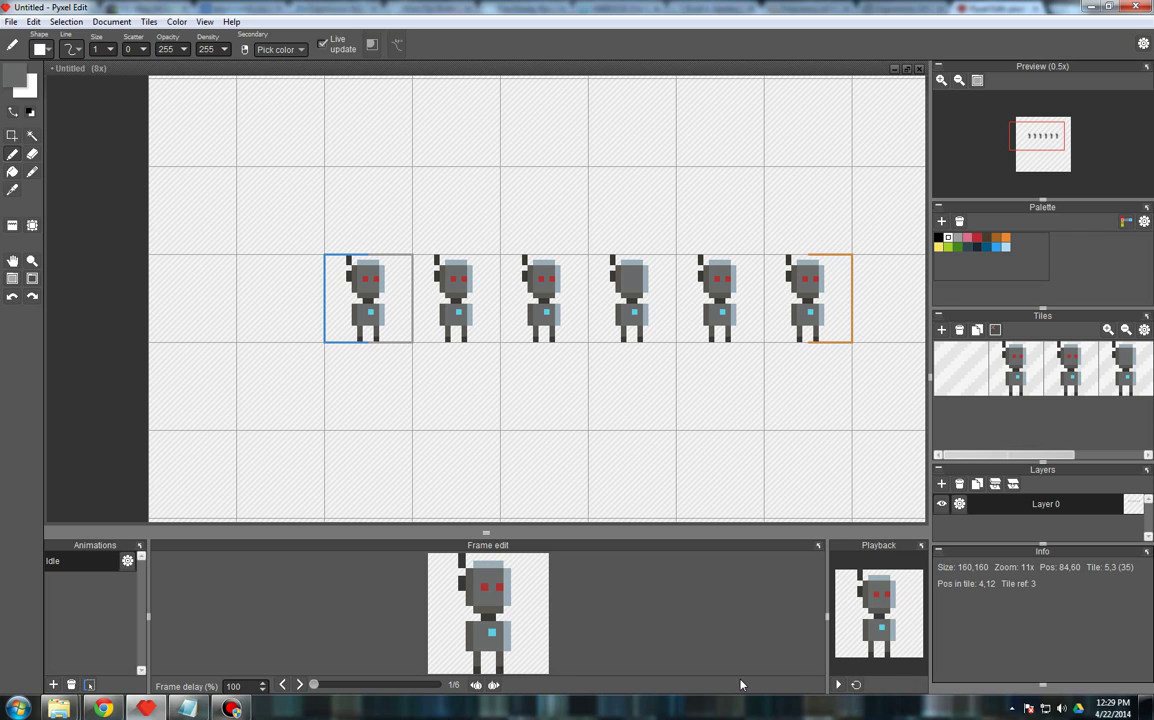
pyautogui.click(855, 684)
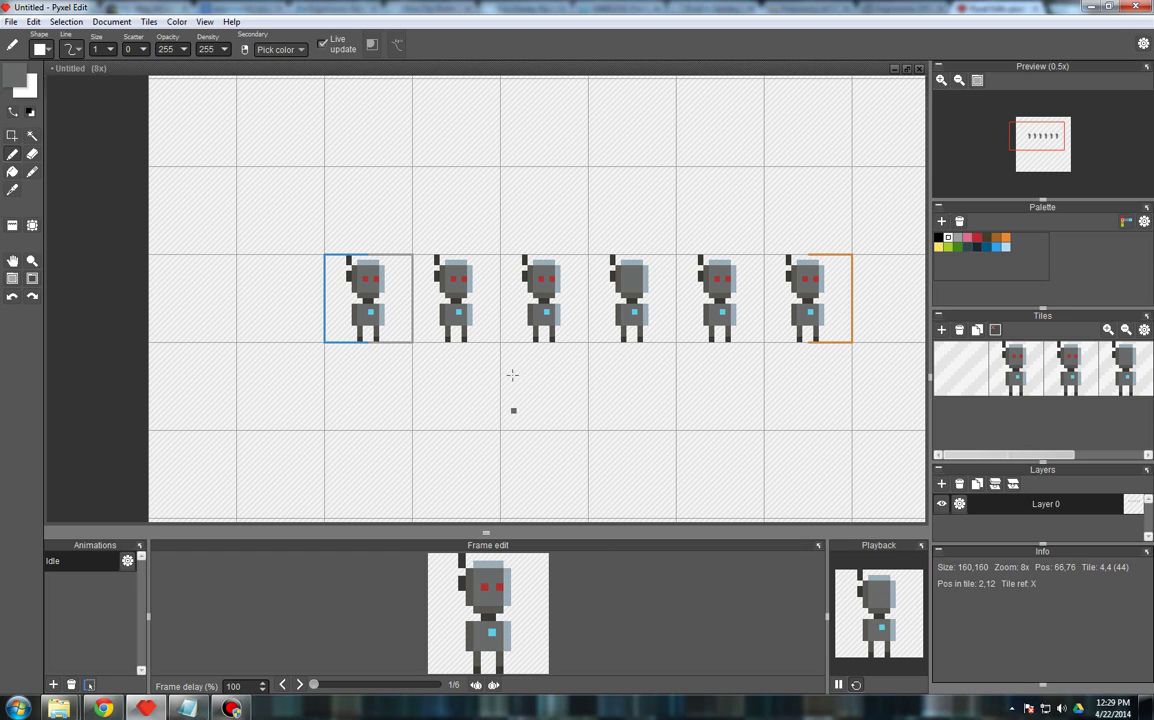
# - Pick the robot's cyan chest colour and darken it to saturation 22 and lightness 25 as the foreground colour
pyautogui.rightClick(370, 311)
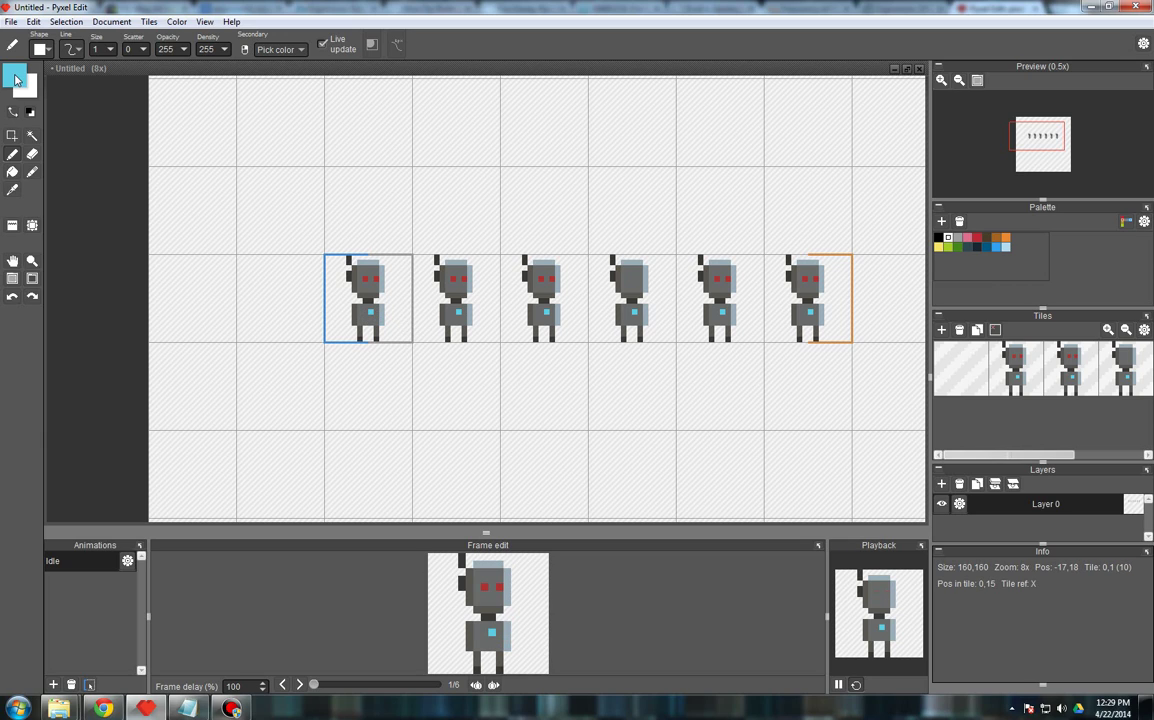
pyautogui.click(15, 79)
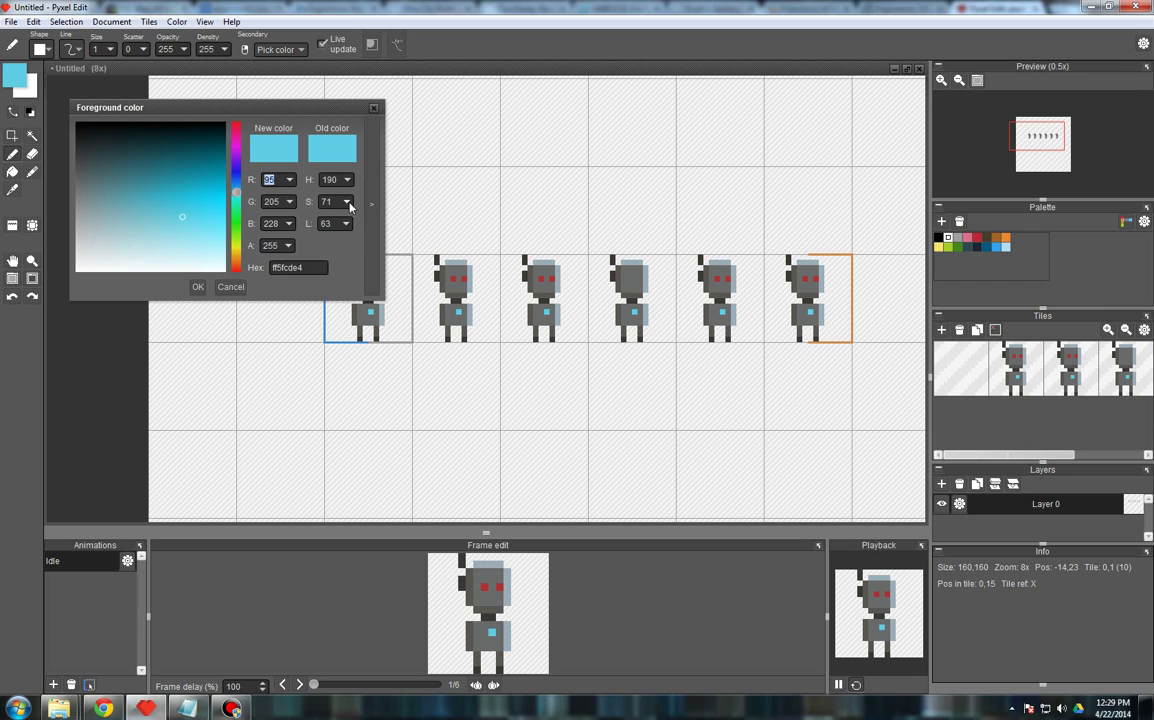
pyautogui.moveTo(348, 203); pyautogui.dragTo(350, 252)
pyautogui.click(339, 226)
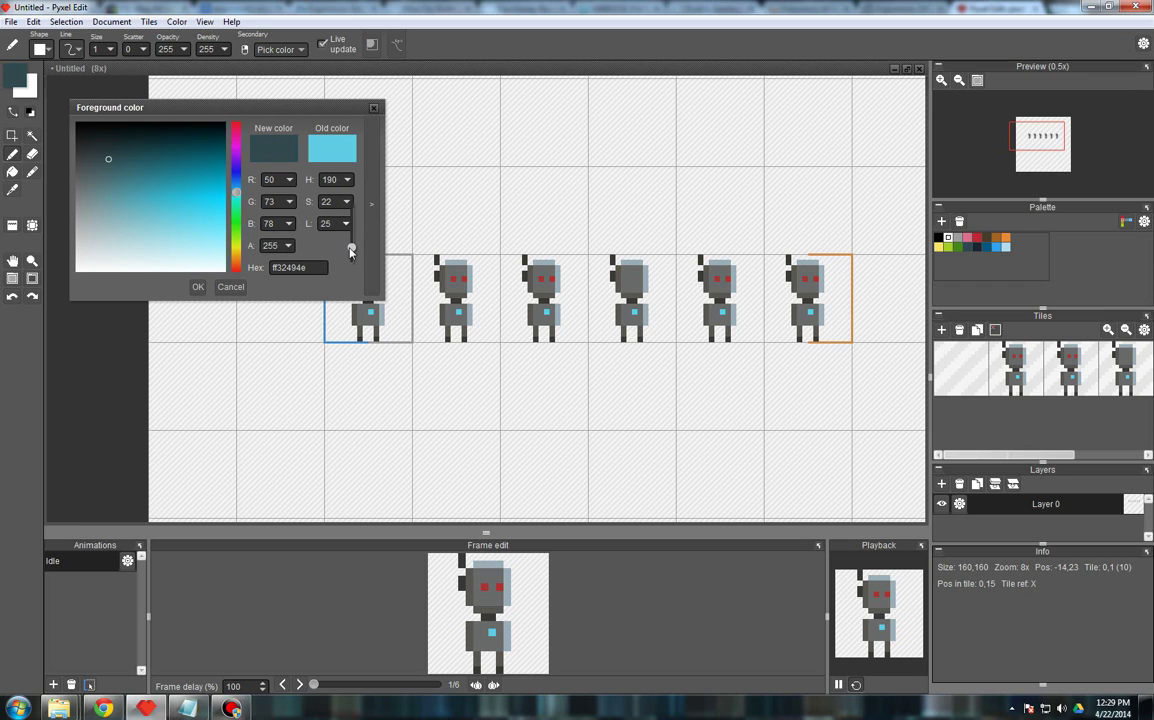
pyautogui.click(196, 288)
# - Paint the chest light dark on the robots after the first frame, and undo the stroke on the first robot
pyautogui.click(457, 312)
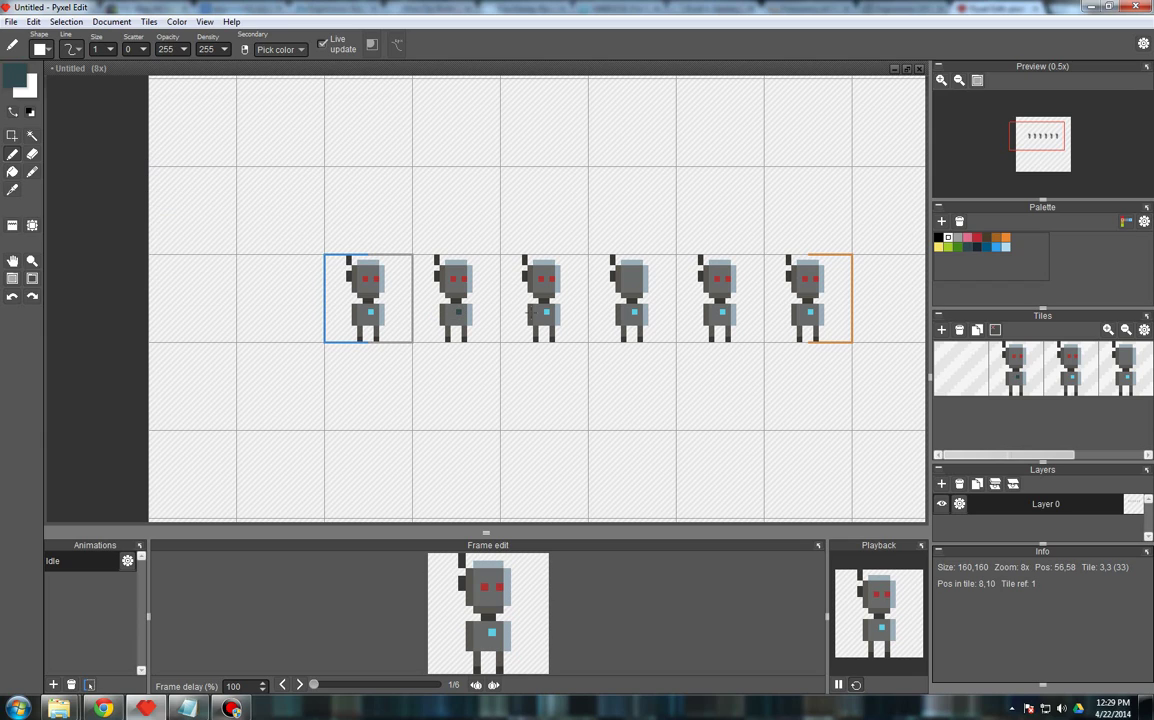
pyautogui.click(545, 312)
pyautogui.click(633, 312)
pyautogui.click(721, 312)
pyautogui.click(370, 311)
pyautogui.hotkey('ctrl', 'z')
pyautogui.click(513, 338)
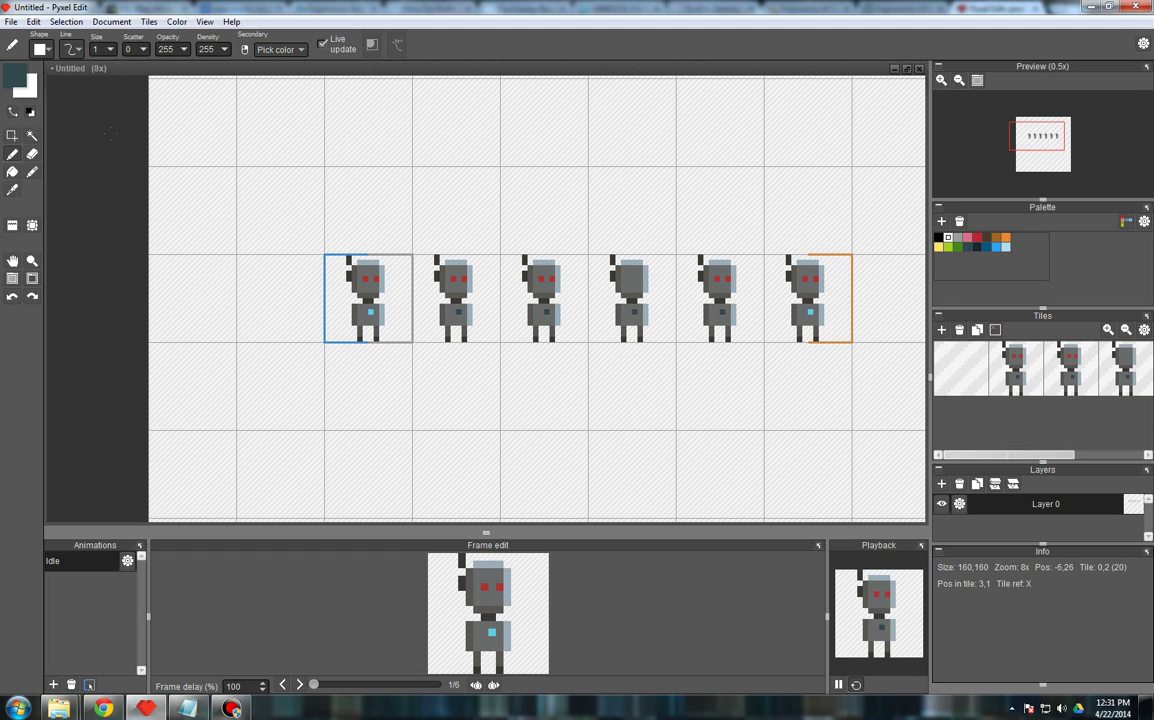
# - Place copies of the robot as new tiles under the first four Idle frames, removing the extra ones placed beyond them
pyautogui.click(12, 225)
pyautogui.moveTo(366, 305); pyautogui.dragTo(379, 414)
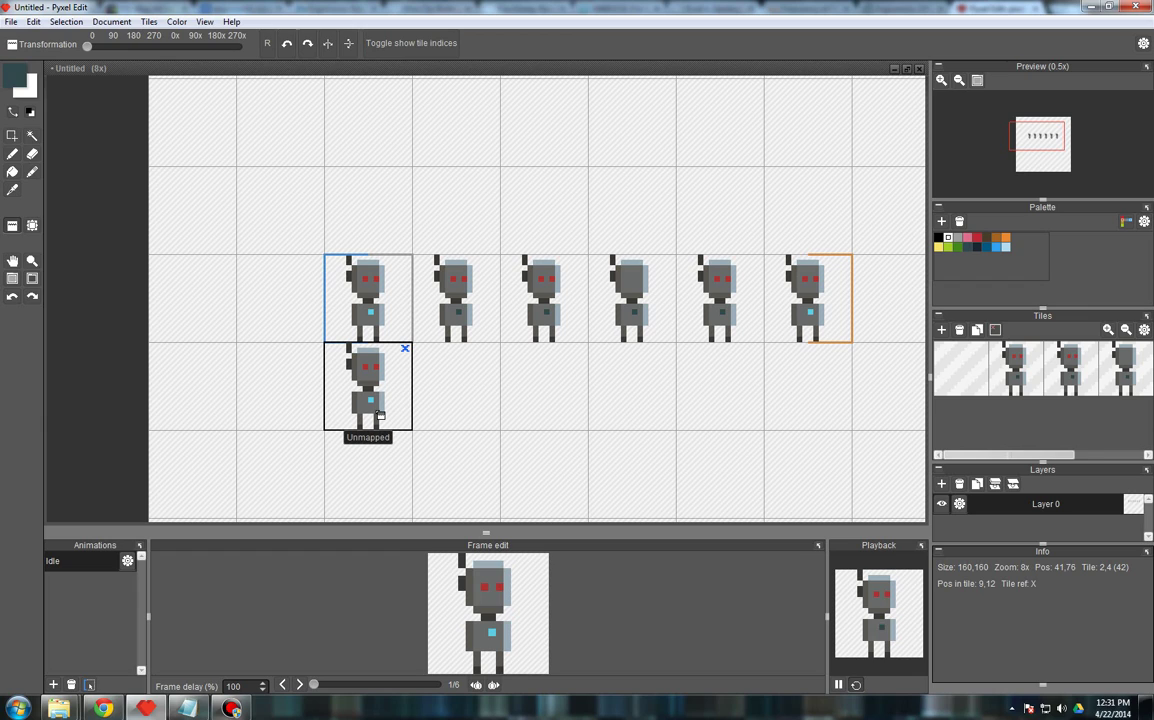
pyautogui.moveTo(379, 414); pyautogui.dragTo(396, 416)
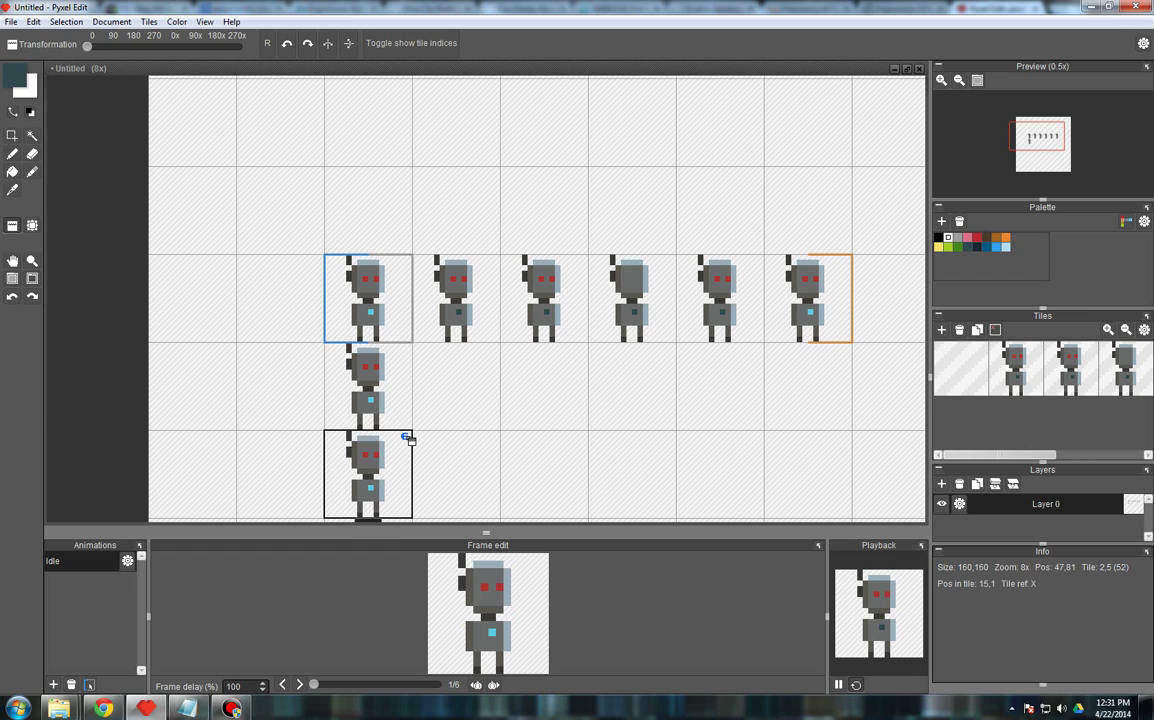
pyautogui.moveTo(478, 395)
pyautogui.mouseDown()
pyautogui.moveTo(632, 397)
pyautogui.moveTo(710, 426)
pyautogui.moveTo(808, 385)
pyautogui.mouseUp()
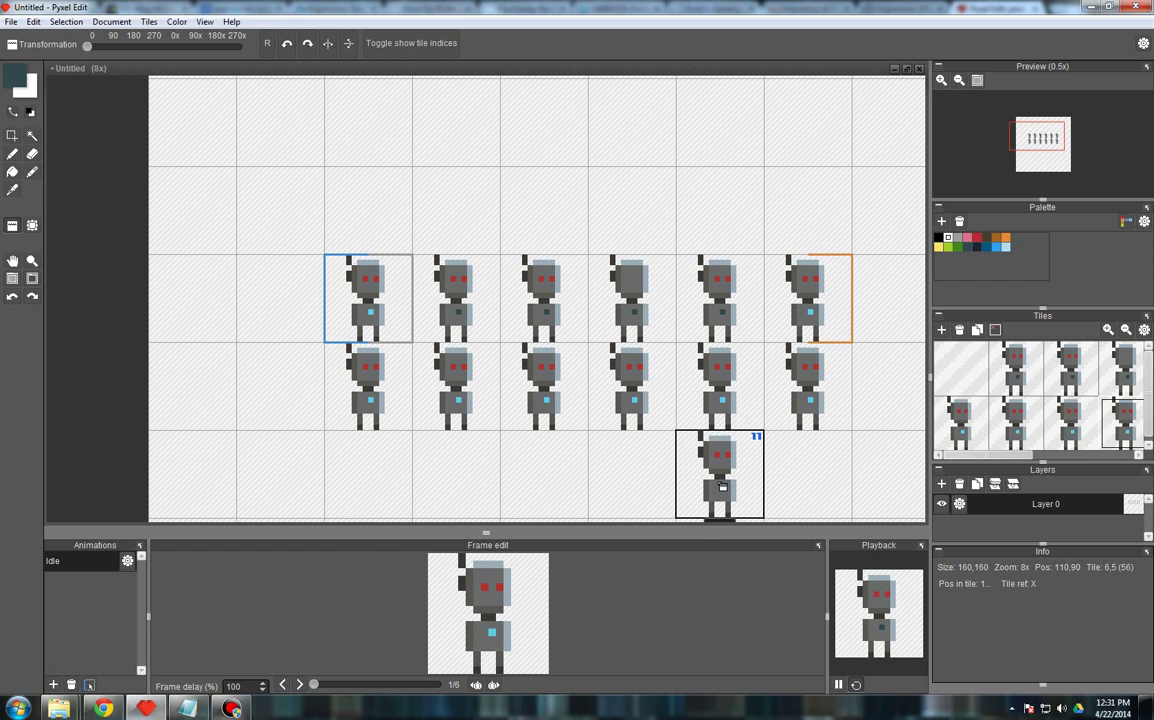
pyautogui.rightClick(720, 475)
pyautogui.moveTo(720, 385); pyautogui.dragTo(808, 385)
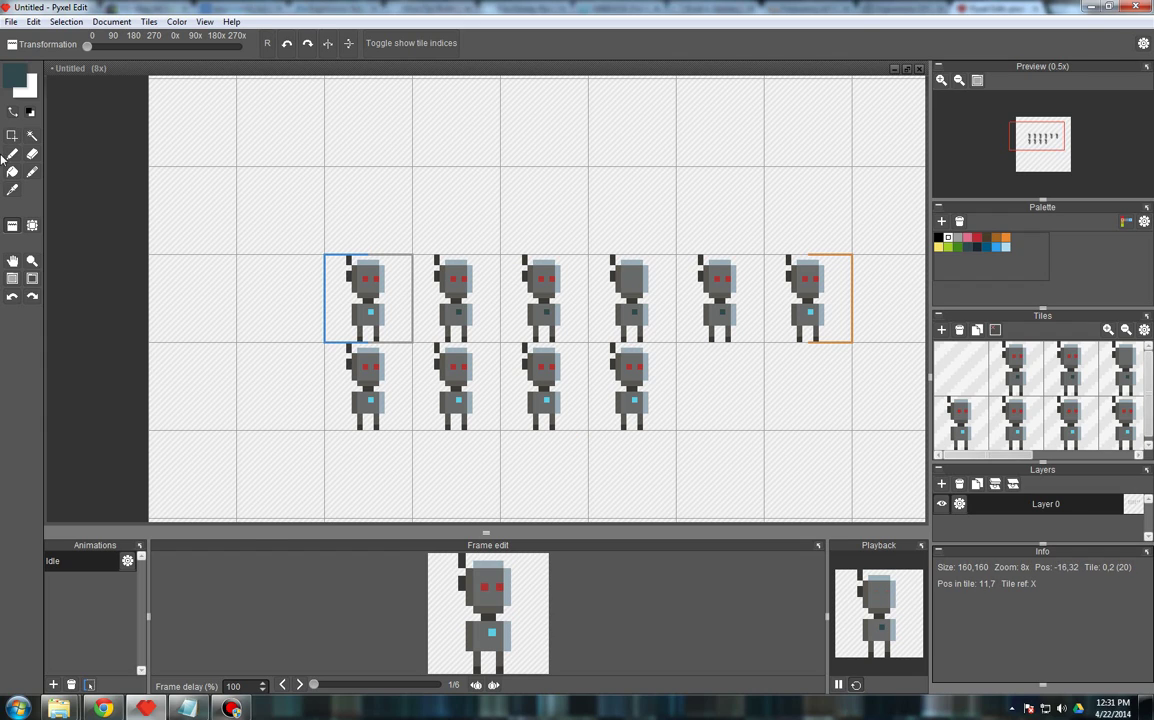
# - Redraw the second lower-row robot's legs side by side in the existing leg and foot colours, erasing the outer leg pixels
pyautogui.press('b')
pyautogui.scroll(1, 477, 490)
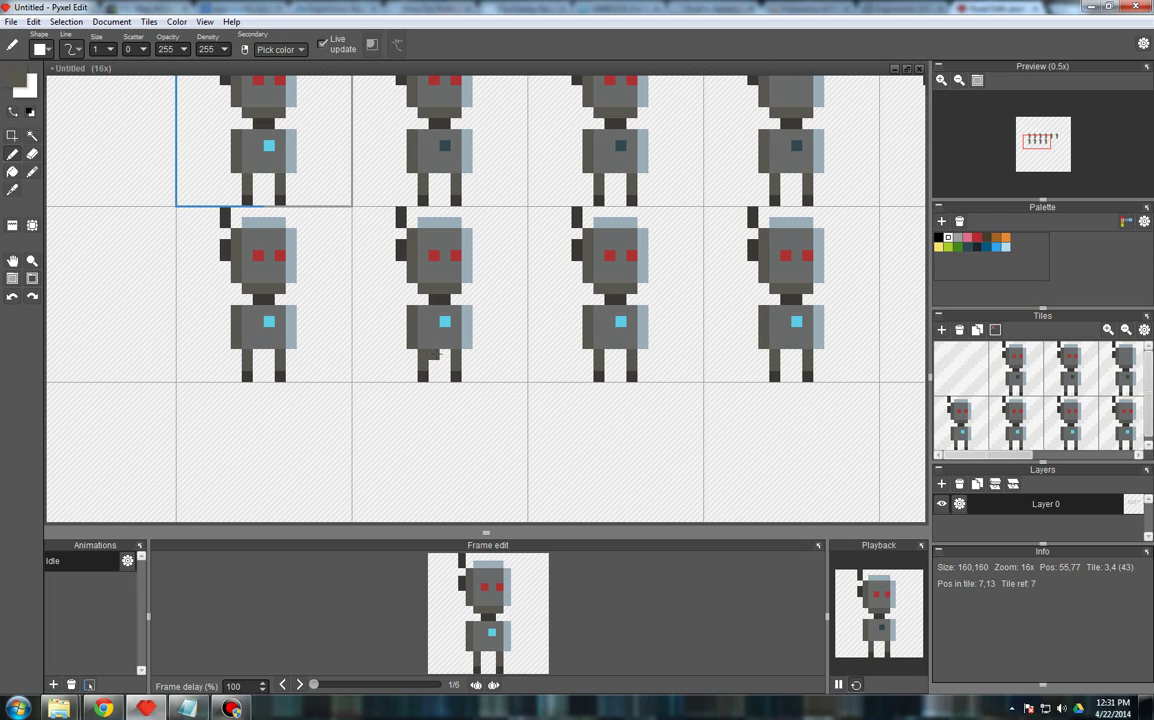
pyautogui.rightClick(422, 368)
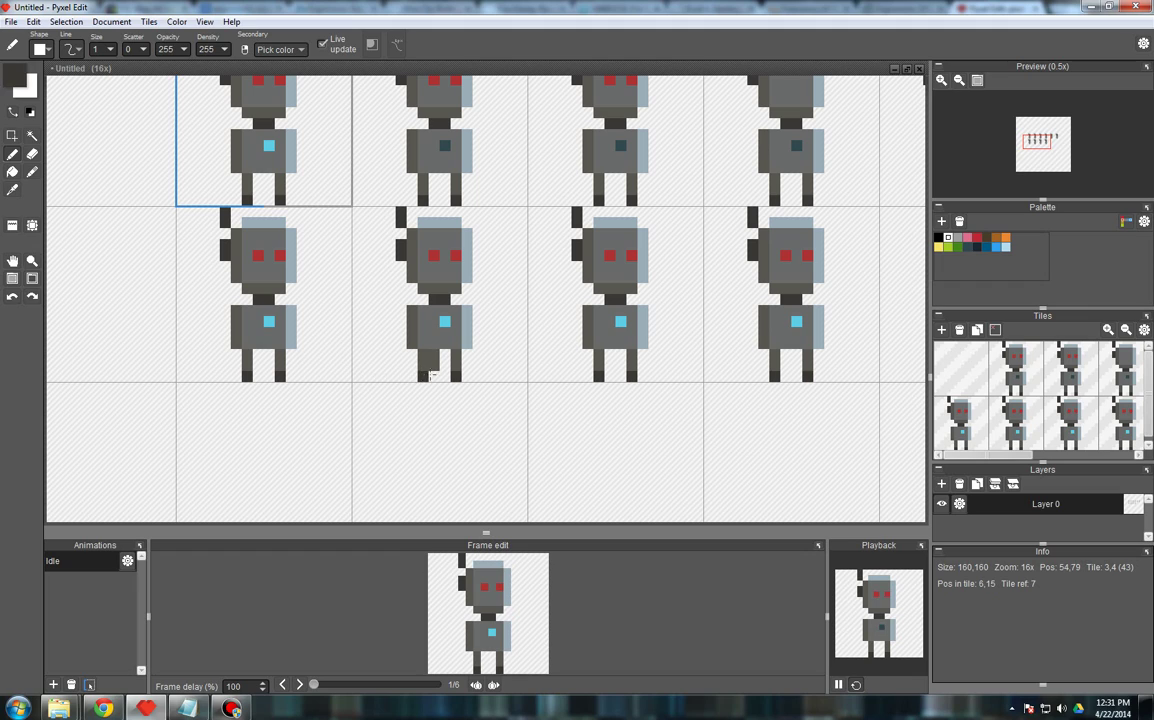
pyautogui.press('e')
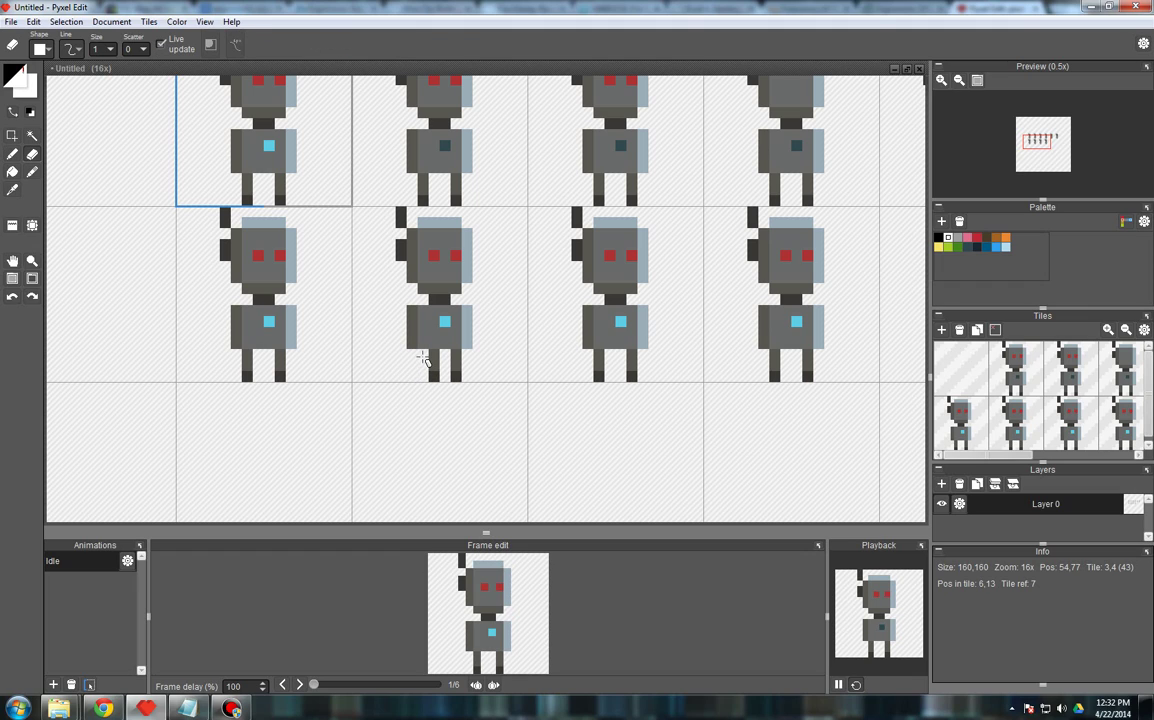
pyautogui.press('b')
pyautogui.moveTo(432, 358); pyautogui.dragTo(468, 373)
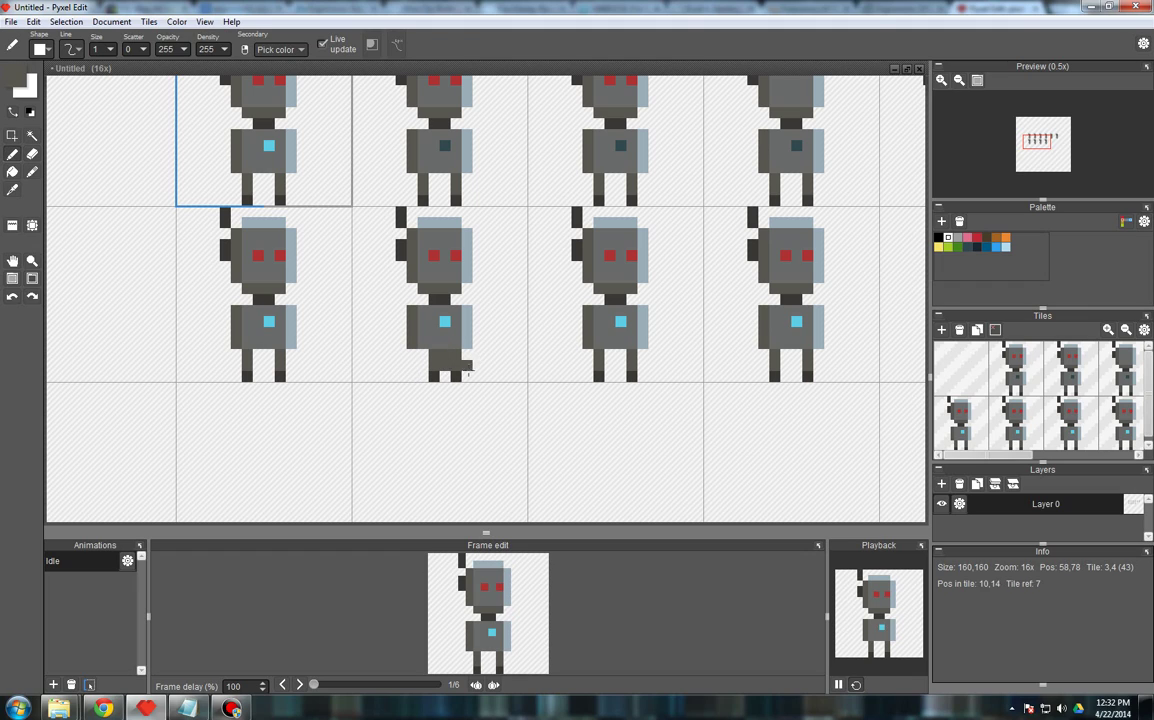
pyautogui.press('e')
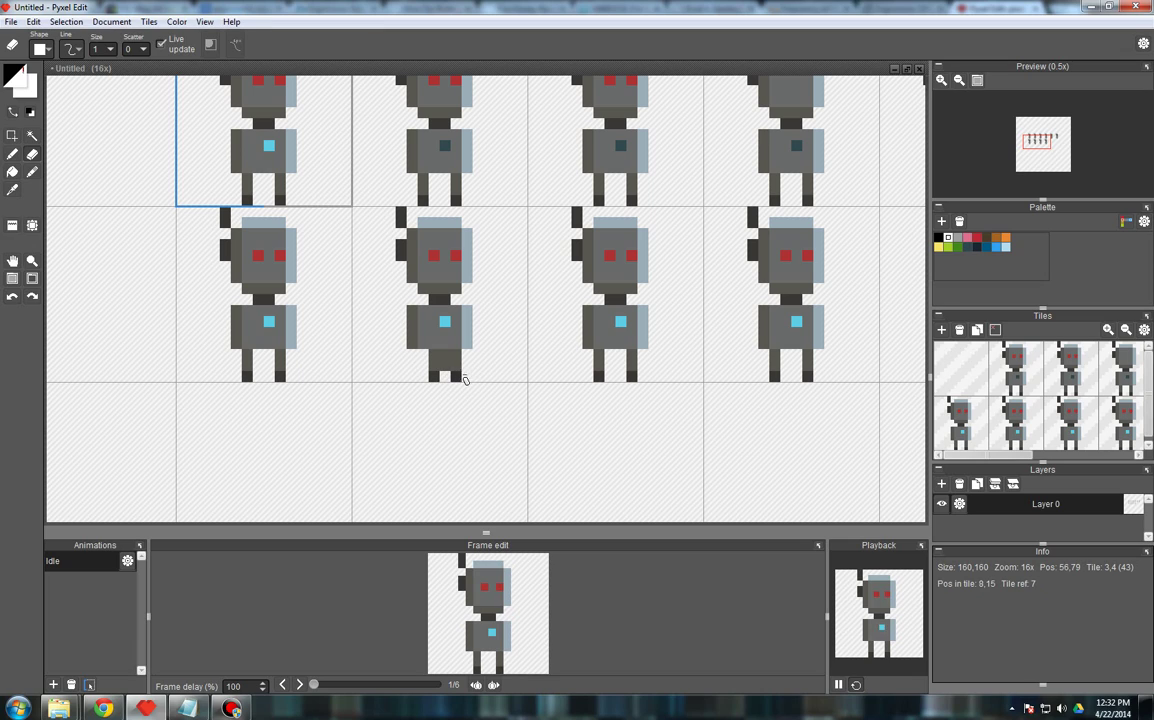
pyautogui.keyDown('alt'); pyautogui.click(464, 381); pyautogui.keyUp('alt')
pyautogui.moveTo(463, 380); pyautogui.dragTo(457, 361)
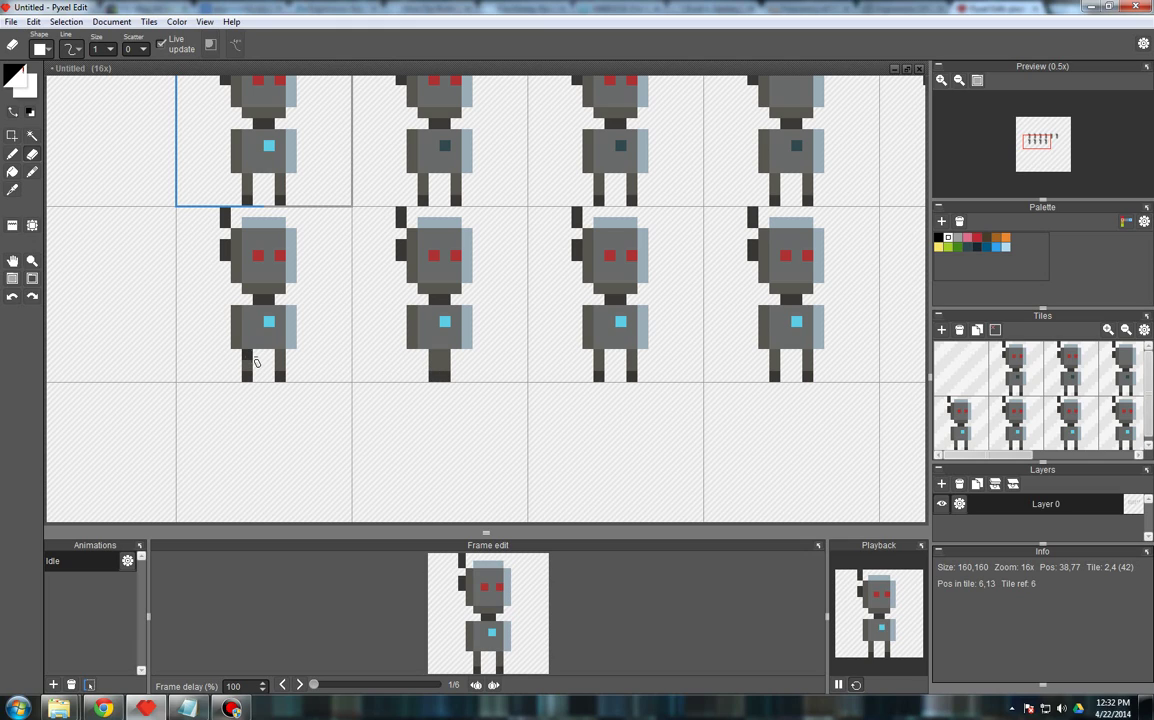
pyautogui.moveTo(246, 350); pyautogui.dragTo(250, 386)
# - Paint the right-hand leg of every robot in both rows with the light blue-grey picked from the body's edge
pyautogui.press('b')
pyautogui.rightClick(291, 334)
pyautogui.moveTo(280, 366); pyautogui.dragTo(280, 356)
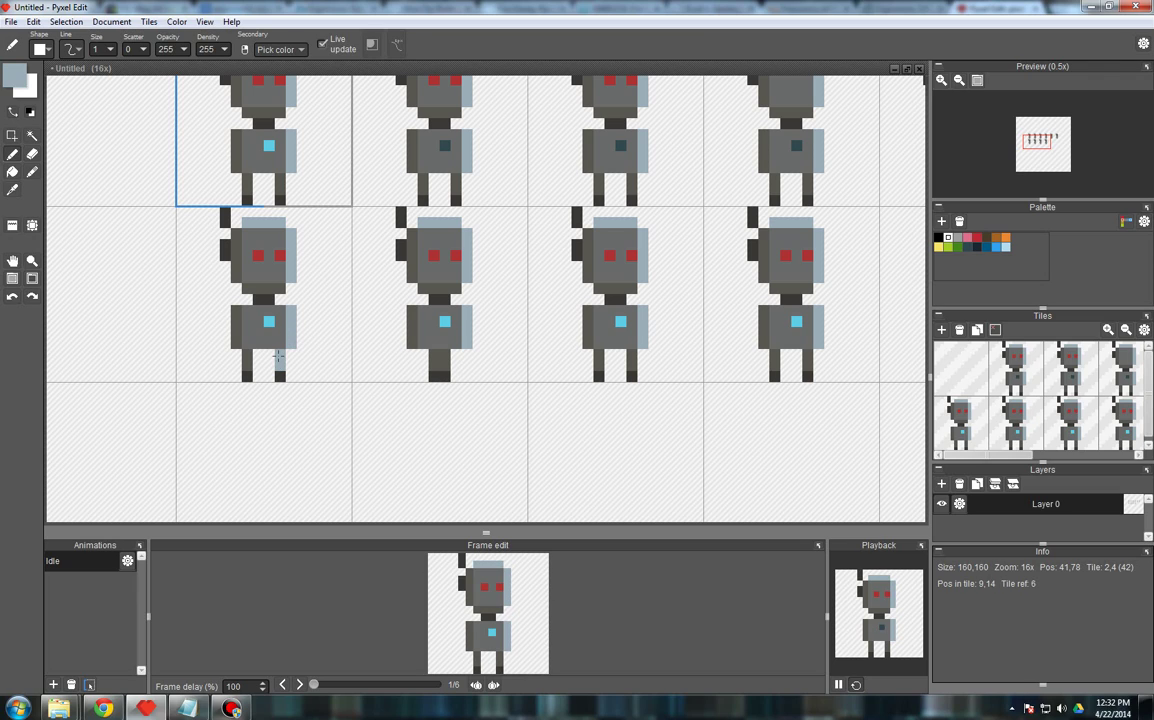
pyautogui.moveTo(441, 366); pyautogui.dragTo(441, 356)
pyautogui.moveTo(633, 366); pyautogui.dragTo(633, 356)
pyautogui.moveTo(807, 366); pyautogui.dragTo(807, 356)
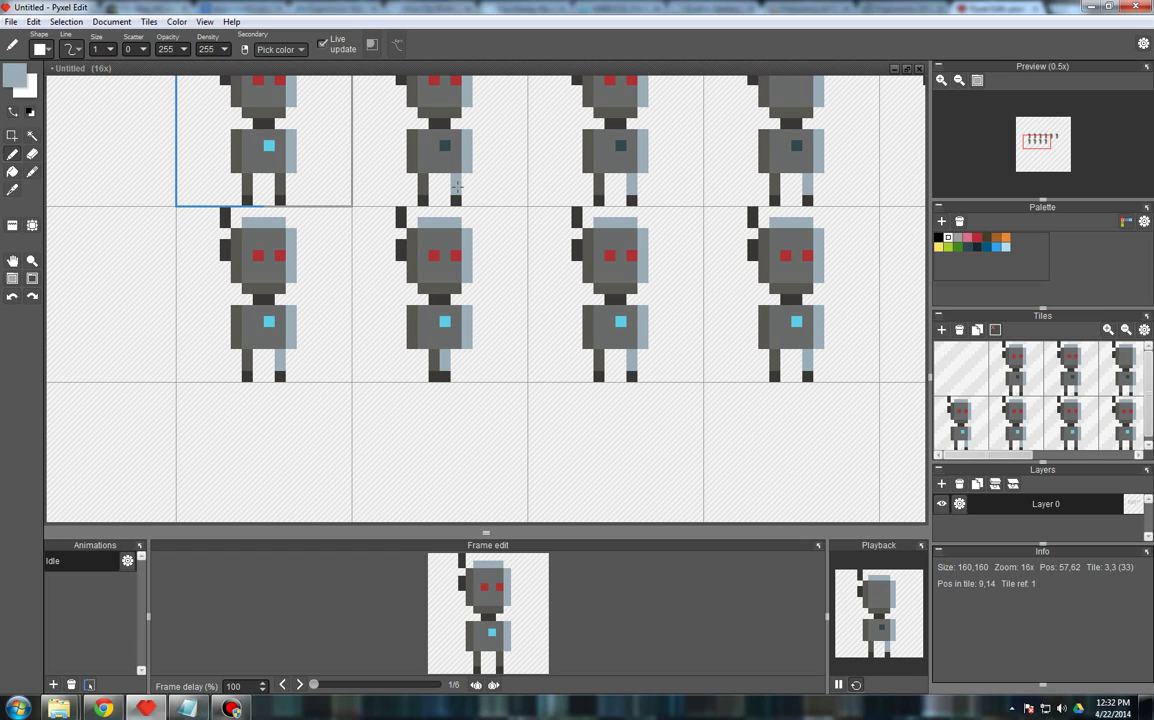
pyautogui.scroll(-1, 160, 235)
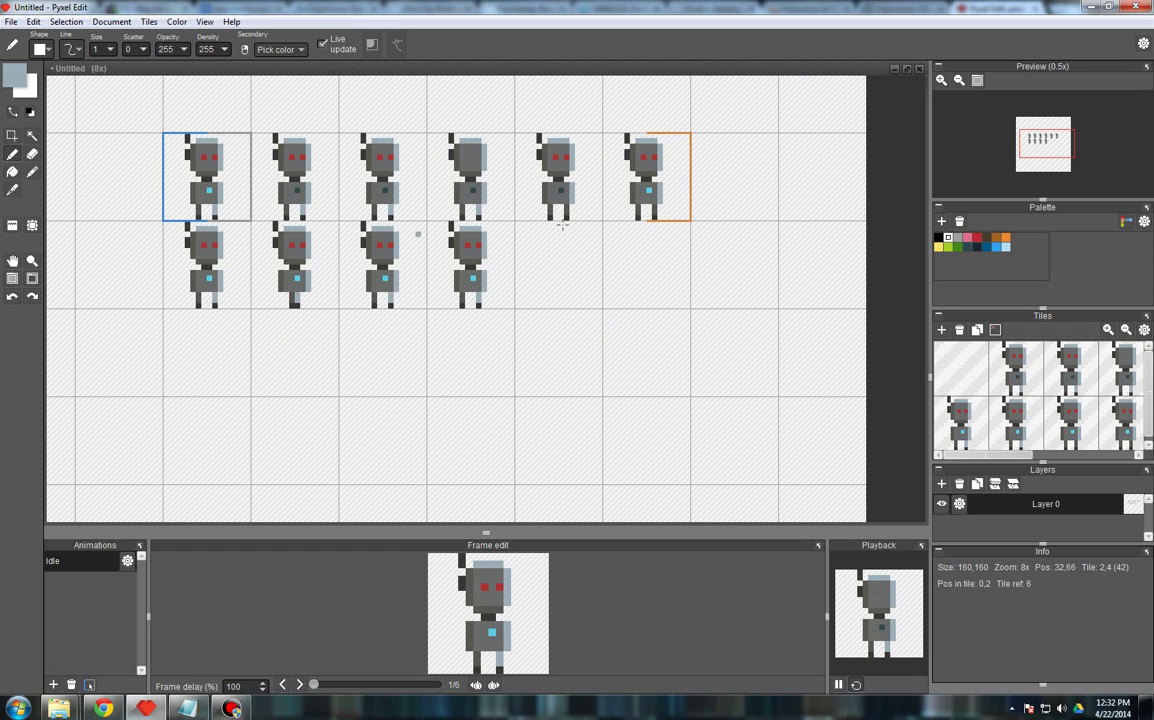
pyautogui.scroll(1, 560, 203)
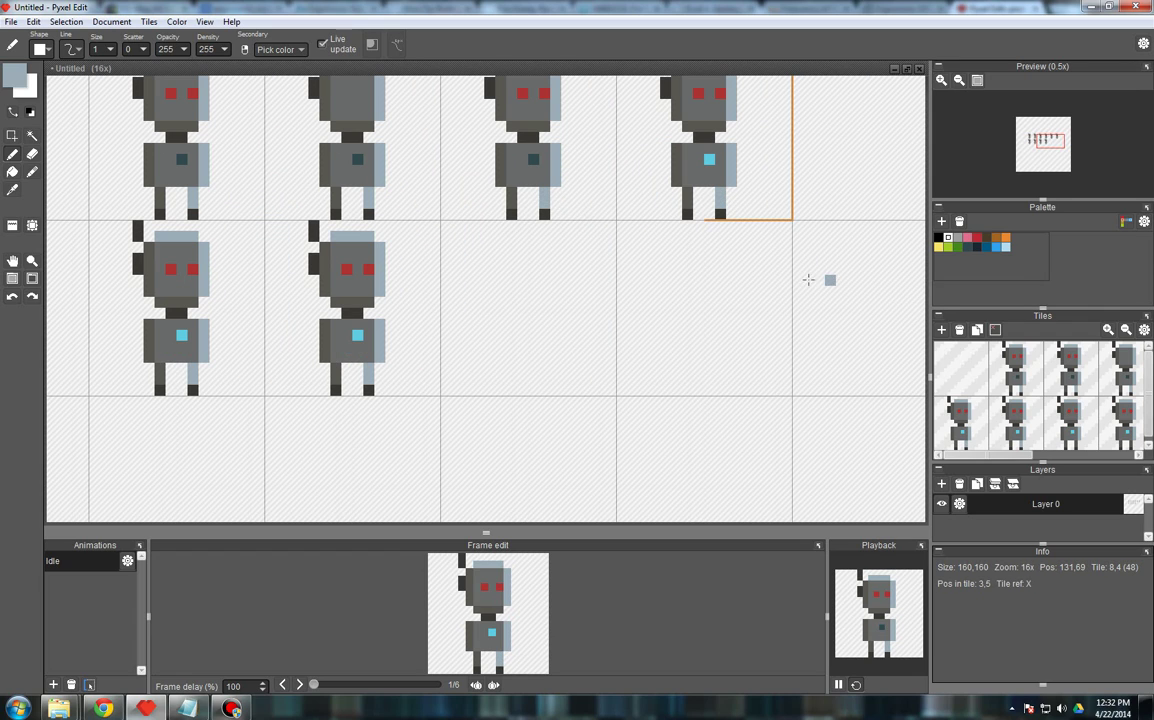
# - Recolour the foot under each robot's light blue-grey leg with the dark olive-grey picked from the body's shaded edge
pyautogui.rightClick(468, 178)
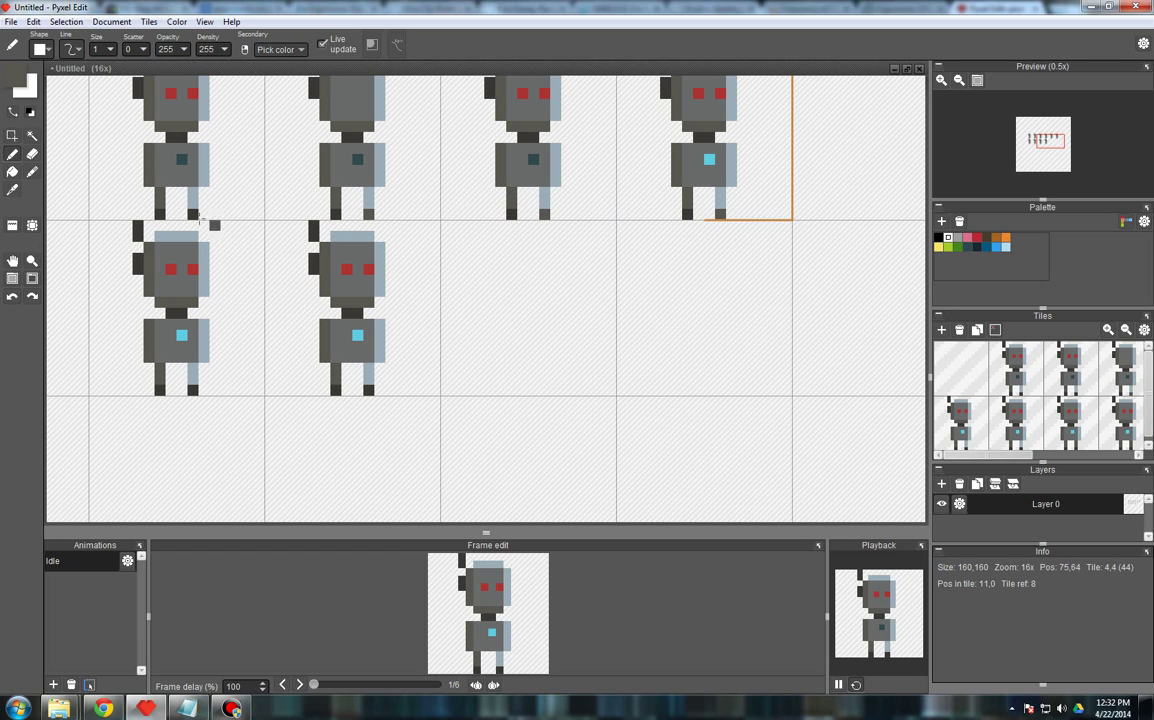
pyautogui.scroll(-1, 667, 314)
pyautogui.scroll(1, 288, 240)
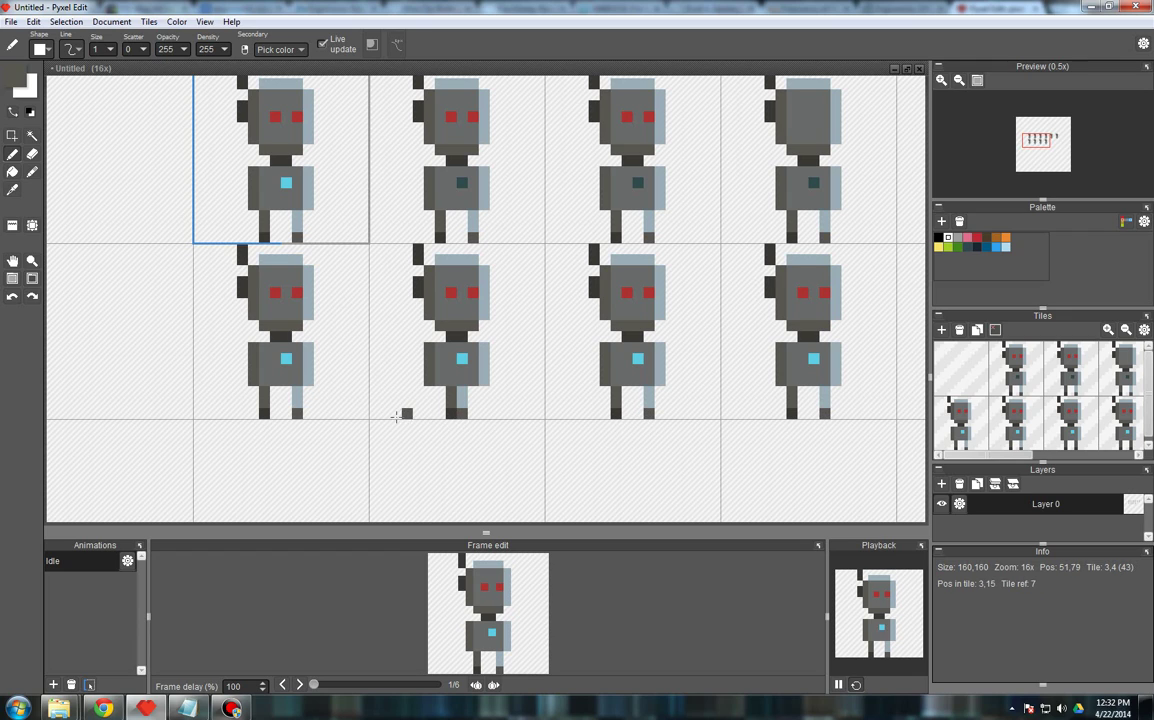
pyautogui.scroll(-2, 381, 408)
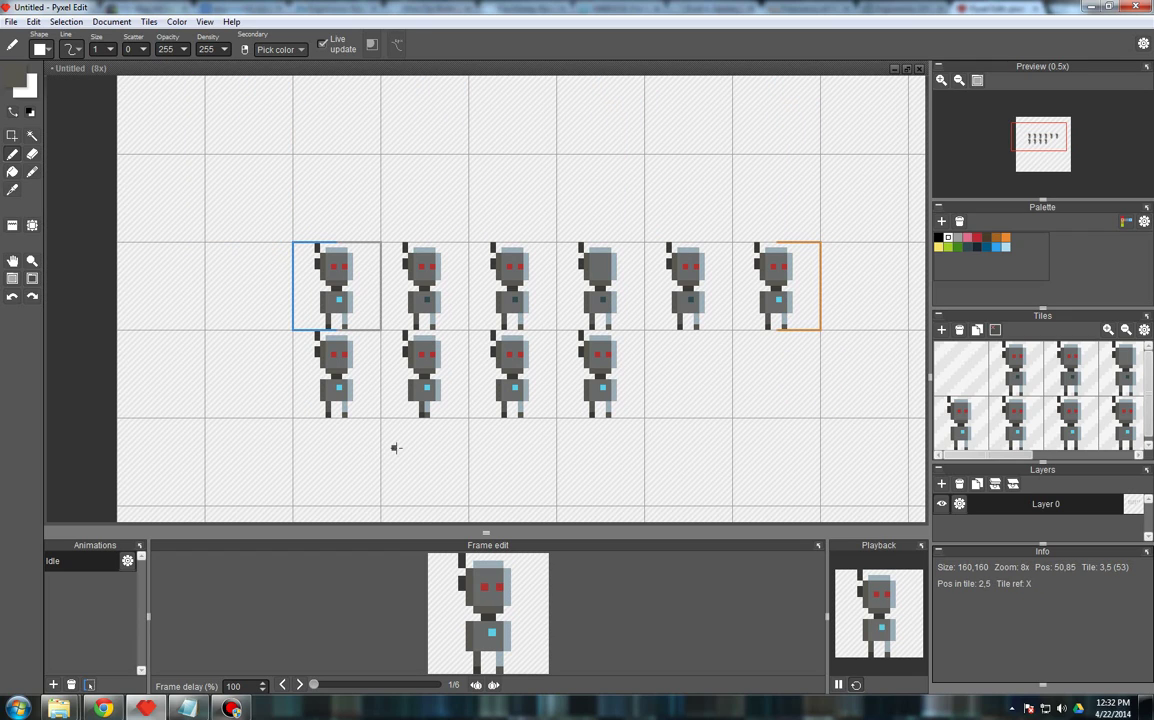
# - Draw bent arms on both sides of the second lower-row robot, dark olive-grey on the left and light blue-grey on the right
pyautogui.scroll(2, 395, 448)
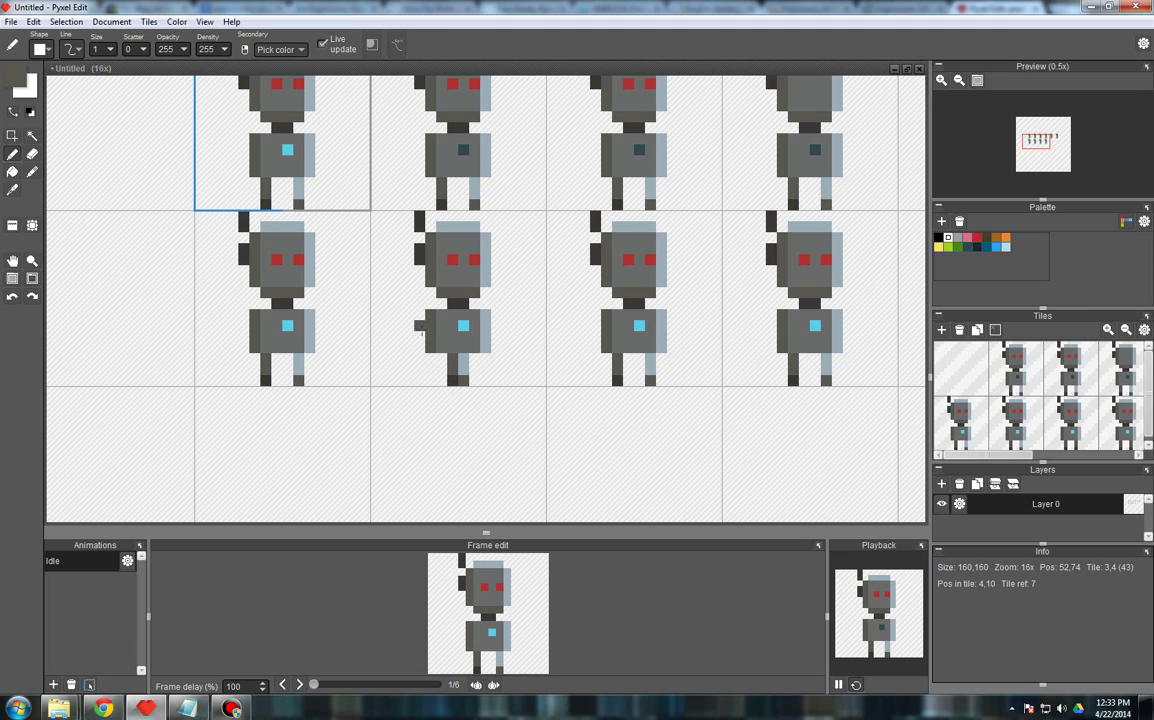
pyautogui.moveTo(419, 325); pyautogui.dragTo(419, 347)
pyautogui.press('e')
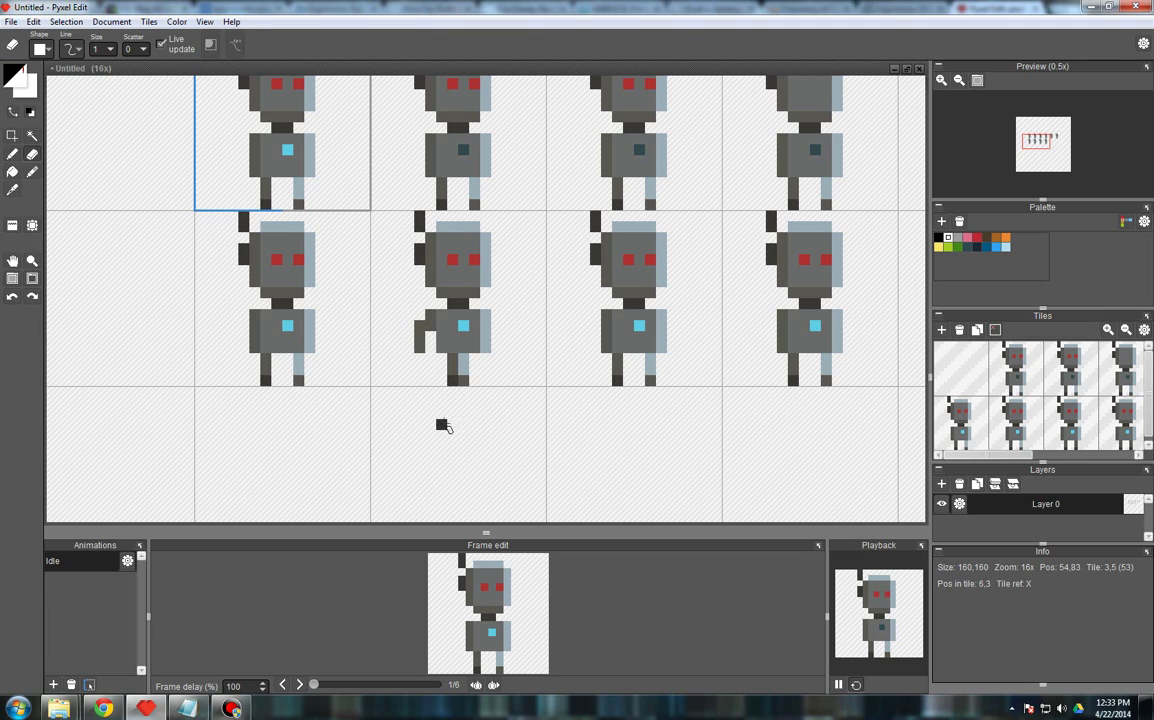
pyautogui.rightClick(485, 337)
pyautogui.press('b')
pyautogui.moveTo(497, 326)
pyautogui.mouseDown()
pyautogui.moveTo(491, 363)
pyautogui.moveTo(487, 338)
pyautogui.mouseUp()
pyautogui.press('e')
pyautogui.click(493, 359)
# - Redraw the third lower-row robot's legs side by side in dark olive-grey, erasing the outer leg pixels
pyautogui.press('b')
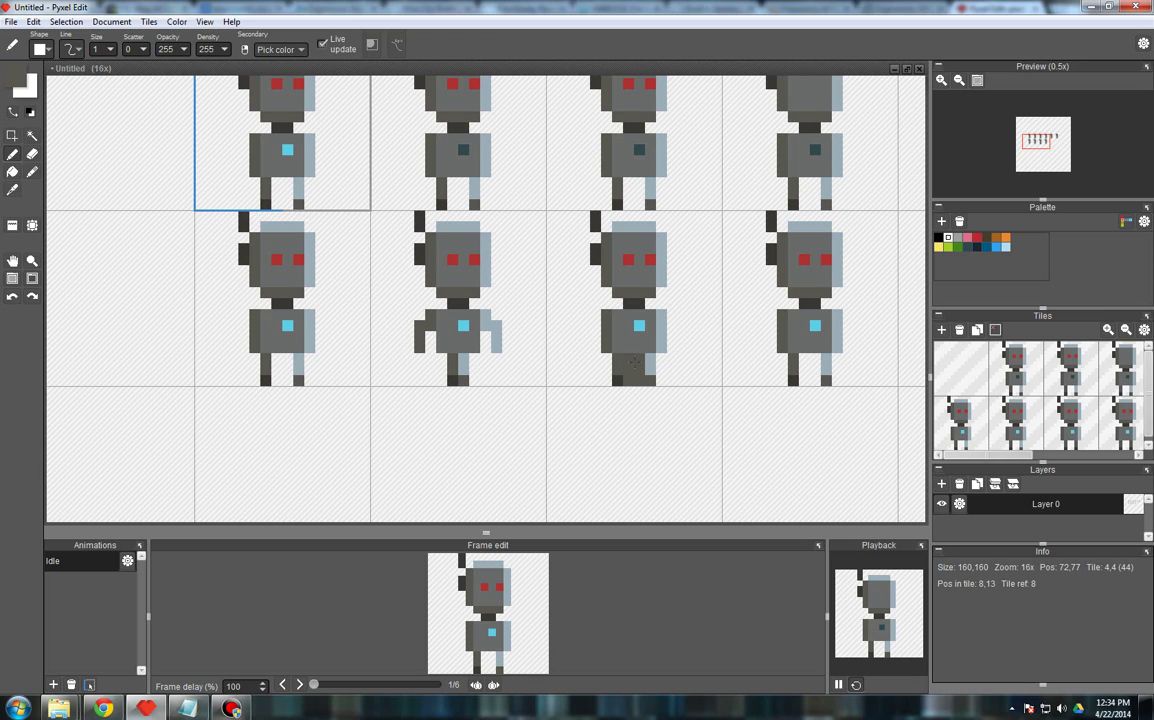
pyautogui.press('e')
pyautogui.rightClick(619, 383)
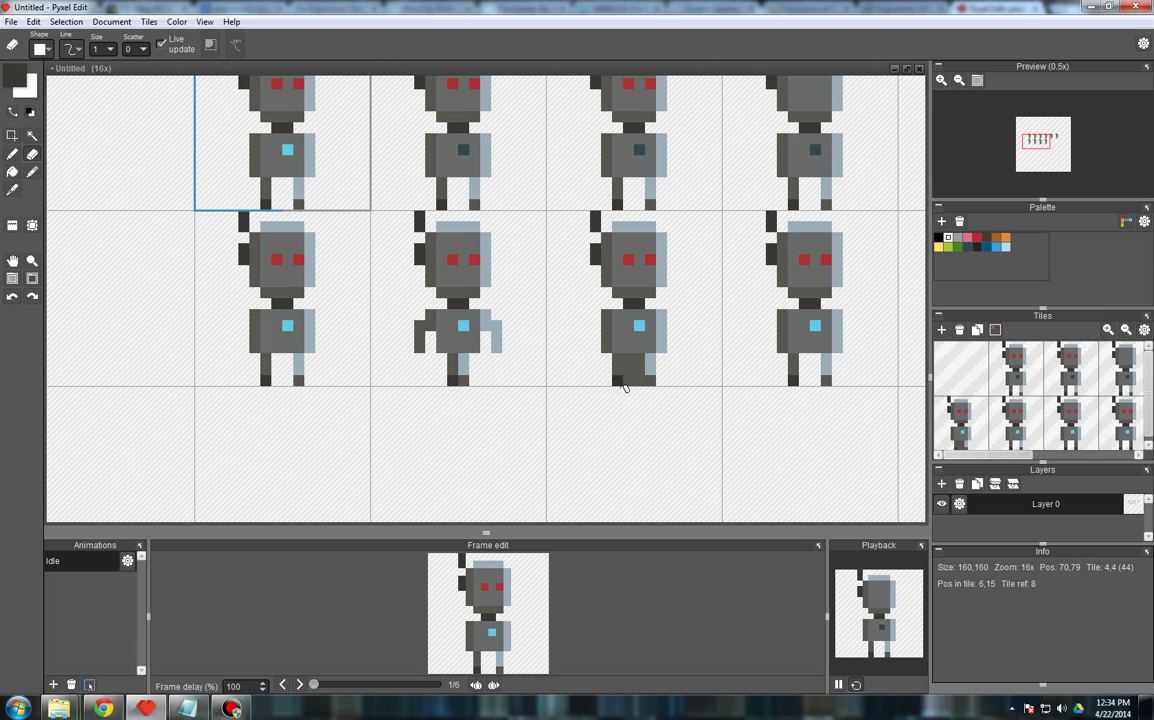
pyautogui.press('b')
pyautogui.click(596, 382)
pyautogui.press('e')
pyautogui.moveTo(619, 382)
pyautogui.mouseDown()
pyautogui.moveTo(618, 360)
pyautogui.moveTo(649, 379)
pyautogui.moveTo(649, 362)
pyautogui.mouseUp()
pyautogui.press('b')
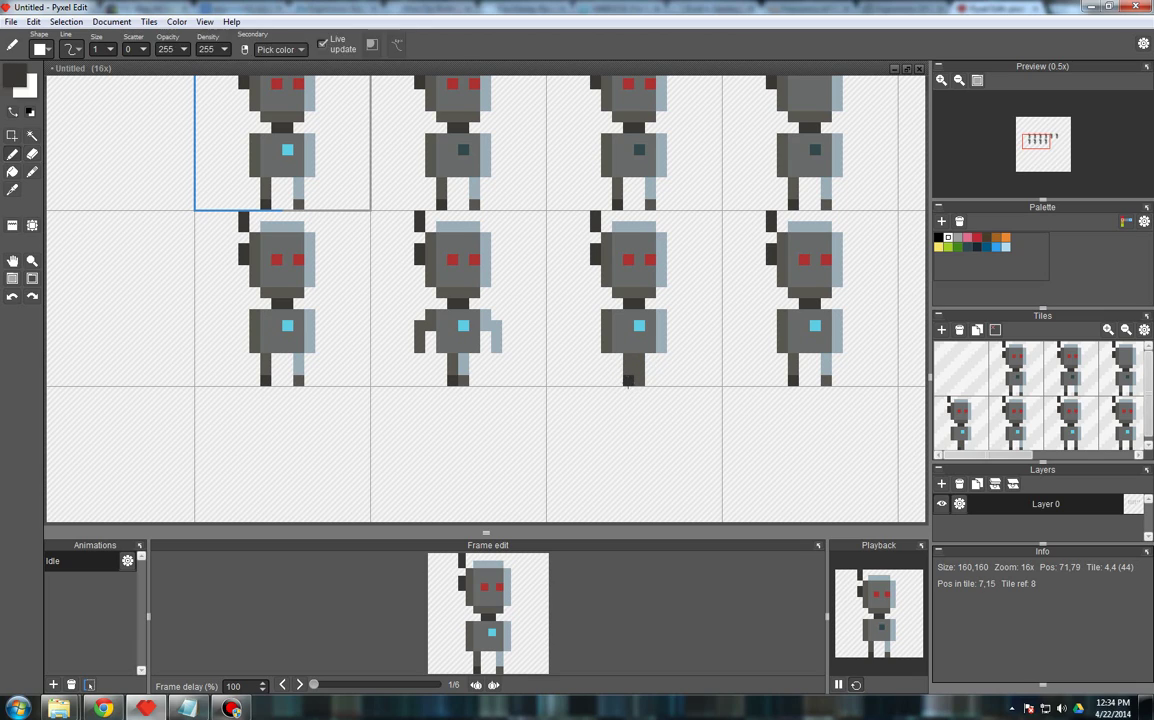
# - Recolour the third lower-row robot's left-hand leg light blue-grey and its foot olive-grey, using colours picked from the second robot
pyautogui.rightClick(464, 370)
pyautogui.moveTo(628, 369); pyautogui.dragTo(628, 360)
pyautogui.rightClick(464, 380)
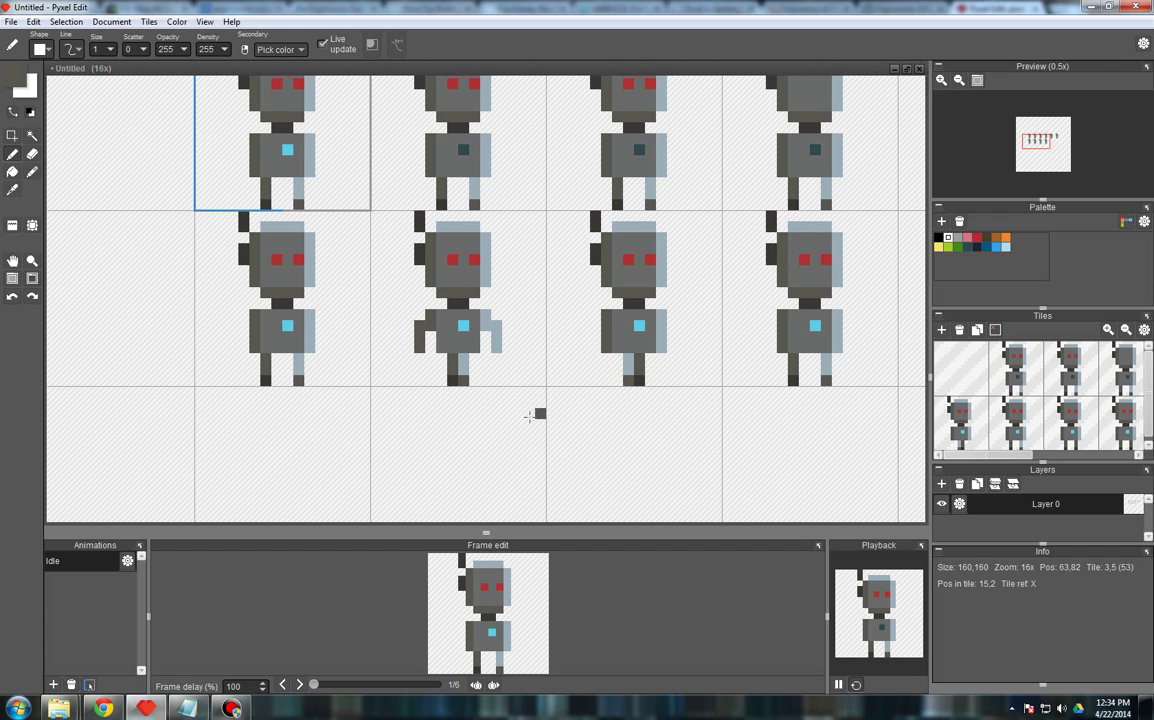
# - Draw an olive-grey arm reaching outward from the left side of the third lower-row robot, erasing the torso edge beside it
pyautogui.scroll(-1, 536, 412)
pyautogui.scroll(1, 599, 410)
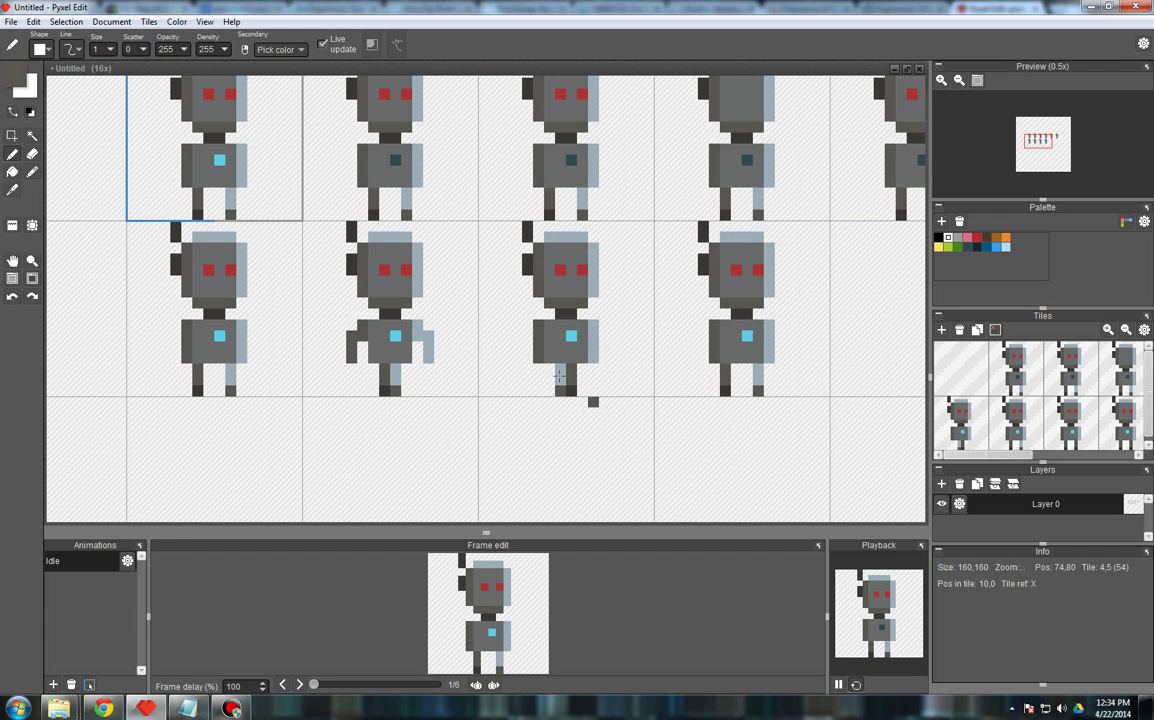
pyautogui.scroll(1, 592, 394)
pyautogui.scroll(-1, 527, 353)
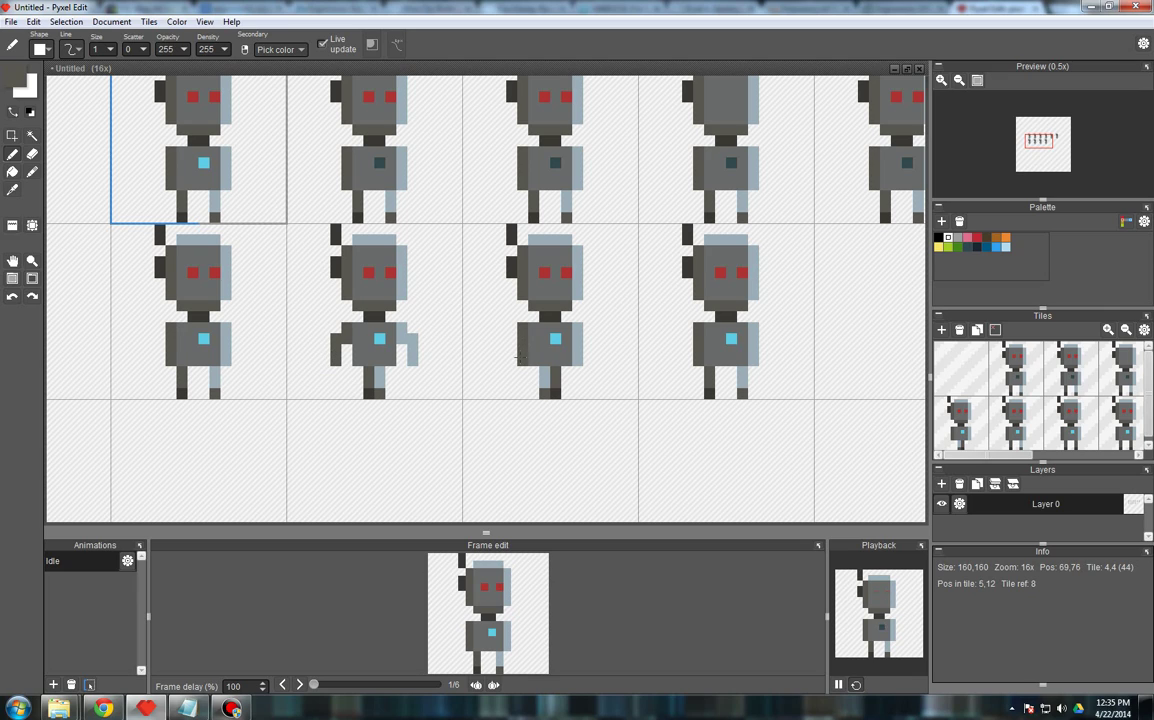
pyautogui.rightClick(523, 345)
pyautogui.click(500, 360)
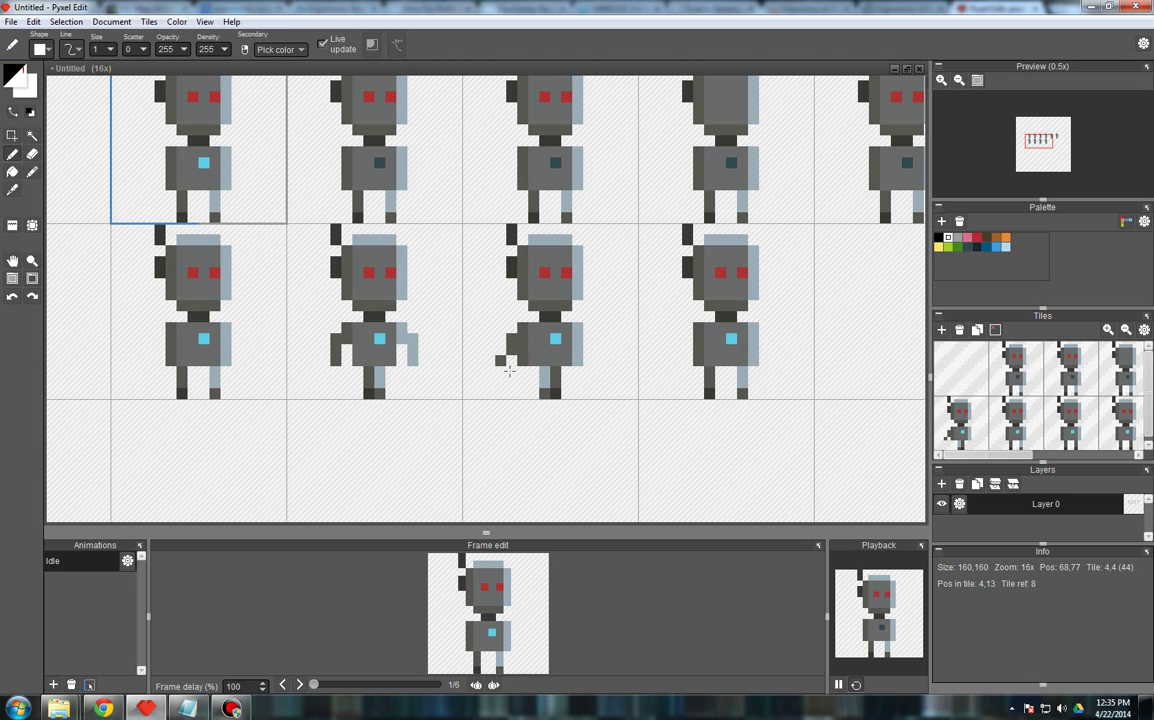
pyautogui.keyDown('shift'); pyautogui.click(517, 338); pyautogui.keyUp('shift')
pyautogui.press('e')
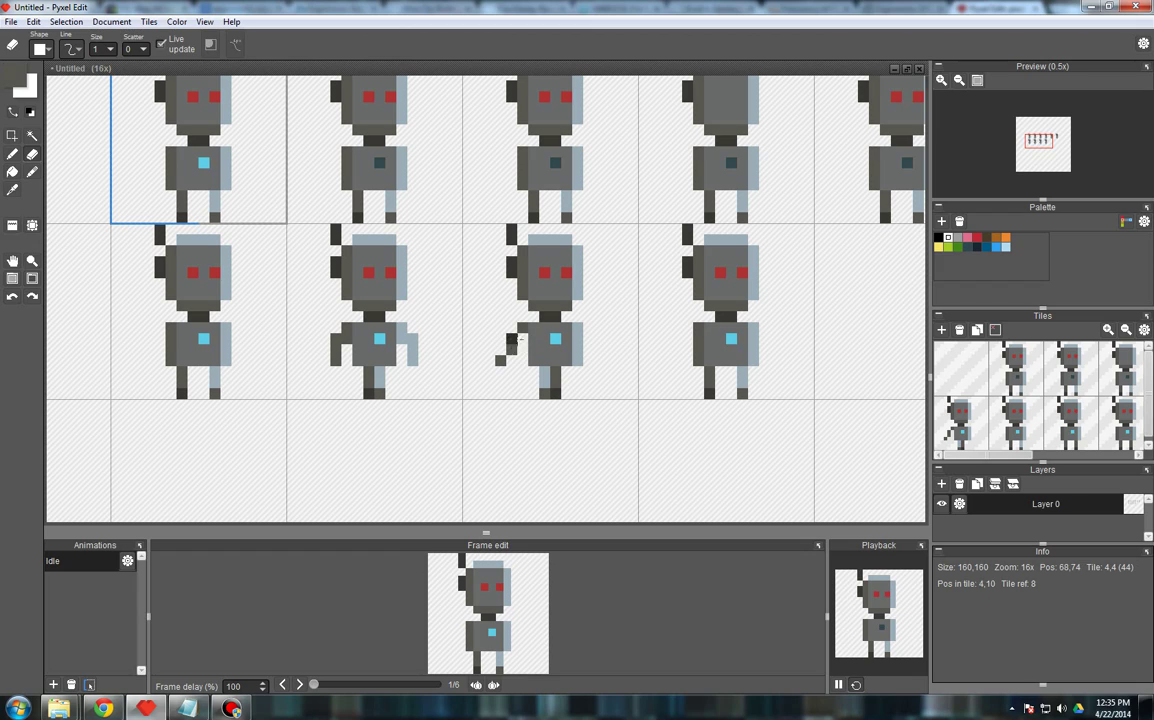
pyautogui.press('b')
pyautogui.click(501, 349)
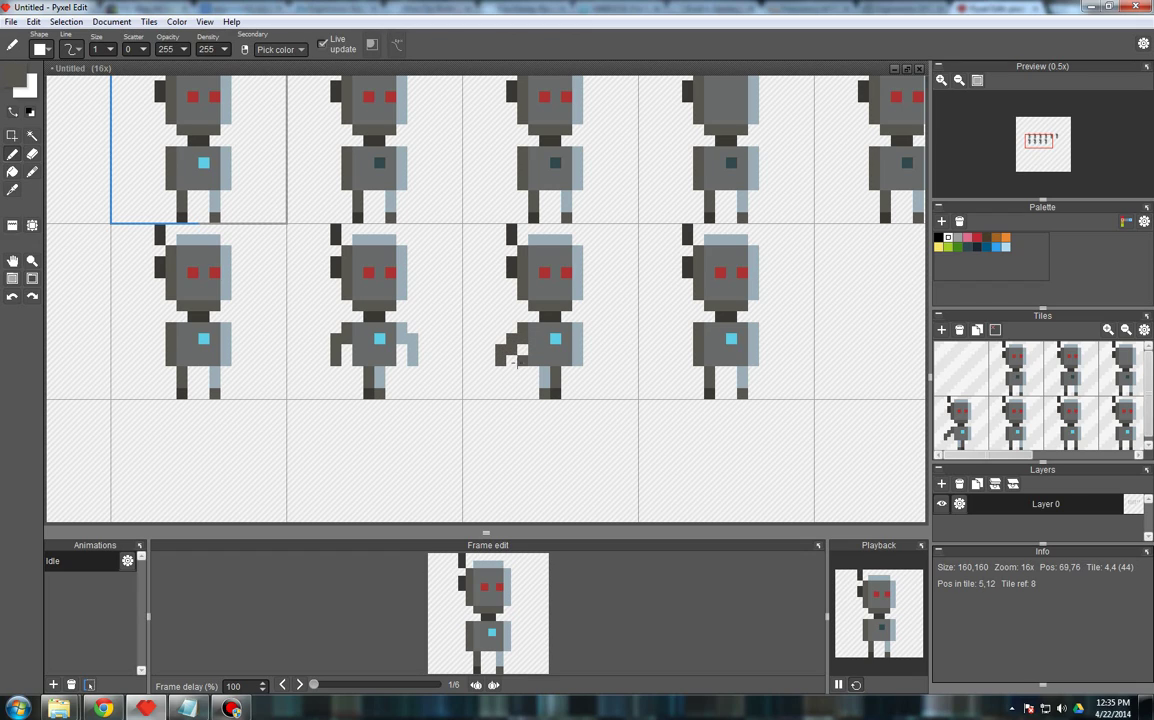
pyautogui.press('e')
pyautogui.click(505, 344)
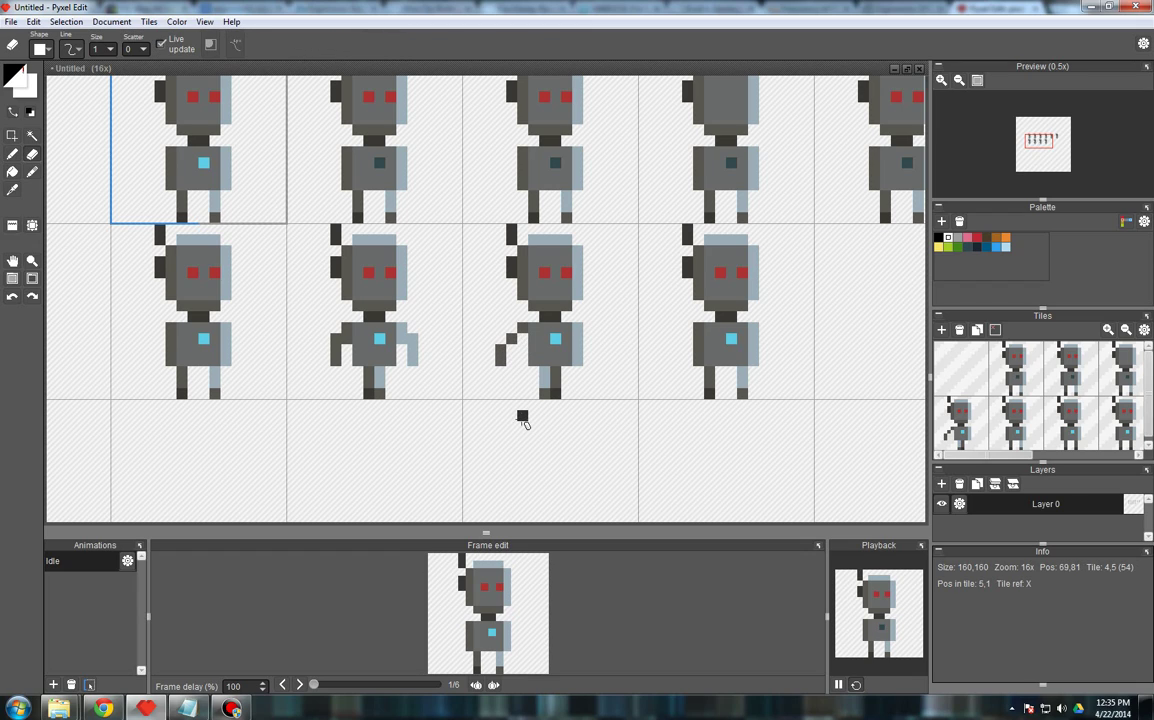
# - Reshape the third lower-row robot's left-hand arm into a two-pixel upper part with a single hand pixel diagonally below
pyautogui.press('b')
pyautogui.click(505, 345)
pyautogui.press('e')
pyautogui.moveTo(500, 362)
pyautogui.mouseDown()
pyautogui.moveTo(501, 343)
pyautogui.moveTo(520, 370)
pyautogui.moveTo(512, 350)
pyautogui.mouseUp()
pyautogui.press('b')
pyautogui.click(500, 361)
pyautogui.press('e')
pyautogui.press('b')
# - Draw a matching light blue-grey swinging arm on the right side of the third lower-row robot, and erase the surplus pixels
pyautogui.rightClick(582, 336)
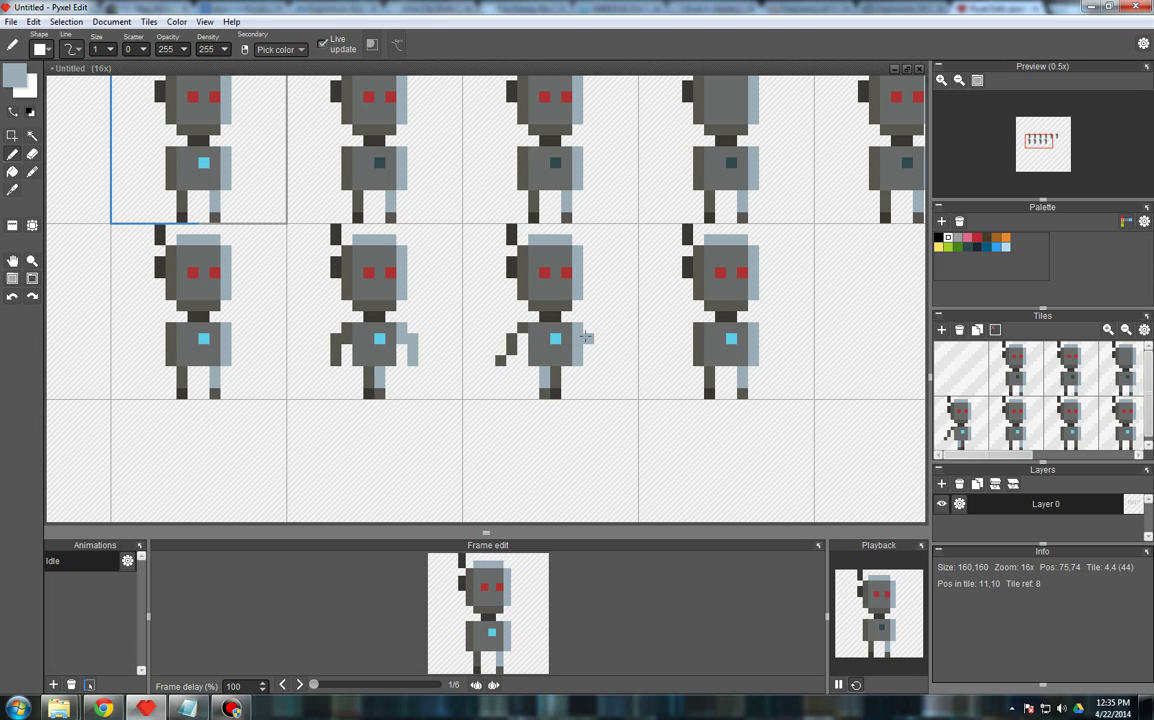
pyautogui.moveTo(585, 337); pyautogui.dragTo(599, 359)
pyautogui.press('e')
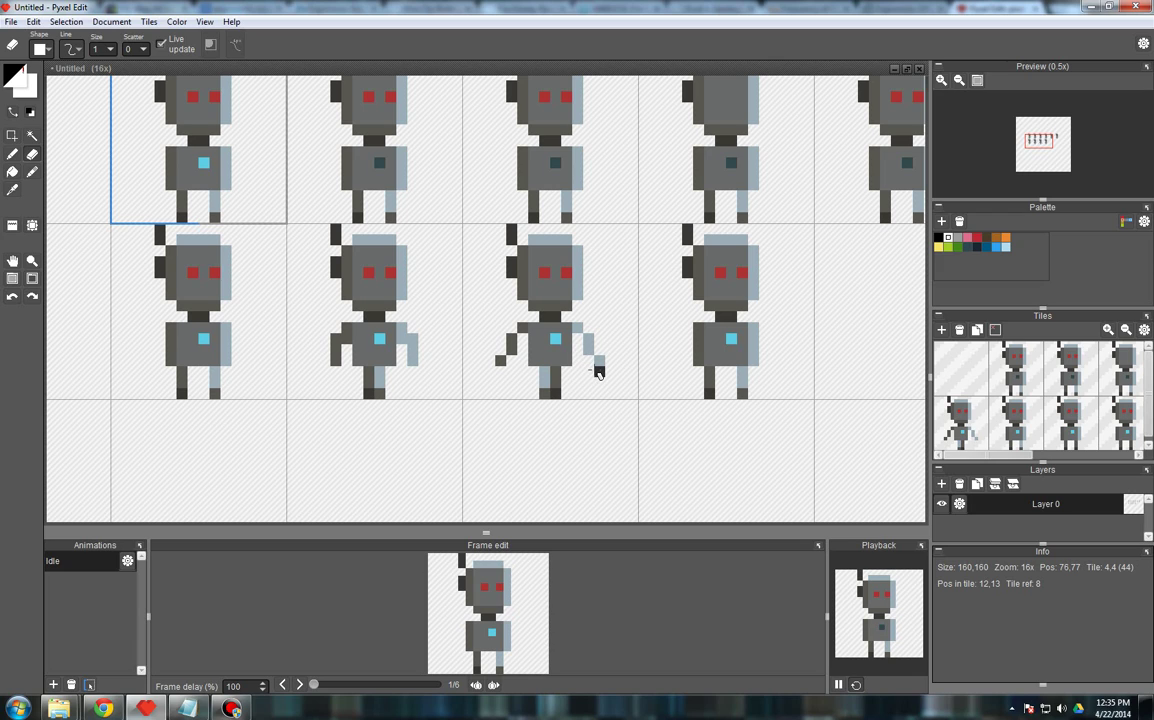
pyautogui.scroll(-1, 412, 386)
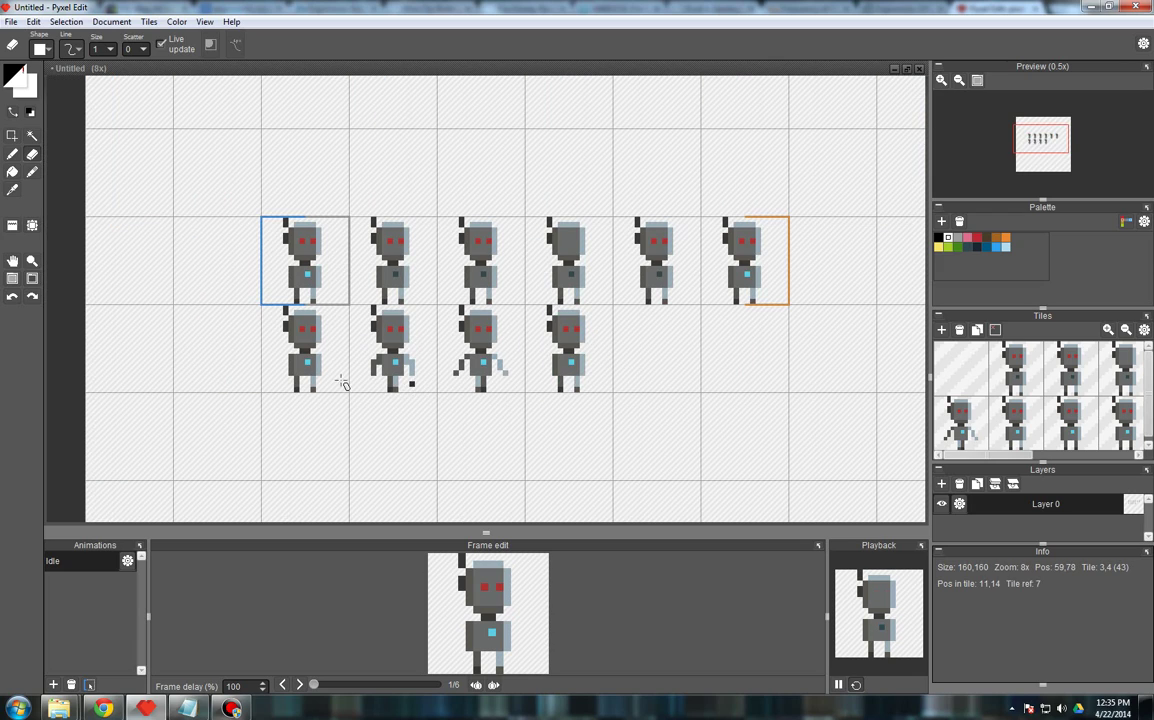
# - Place robot tiles in the fifth and sixth cells of the lower row, and return to the Pen tool
pyautogui.click(12, 225)
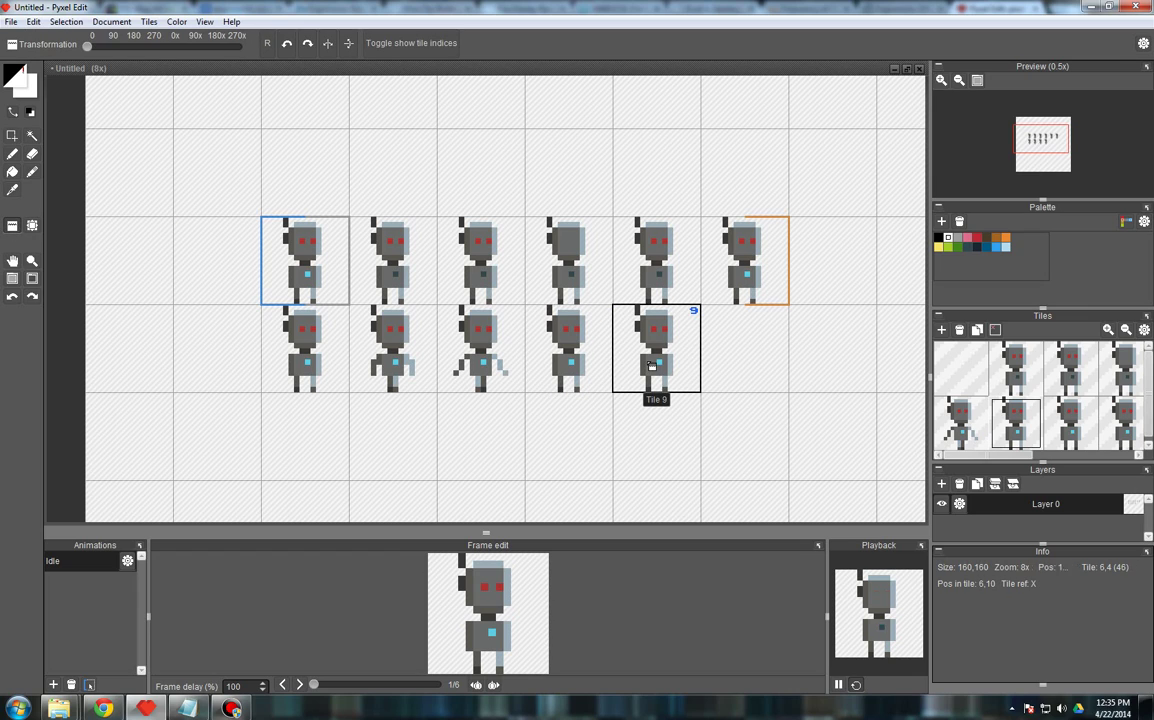
pyautogui.click(741, 357)
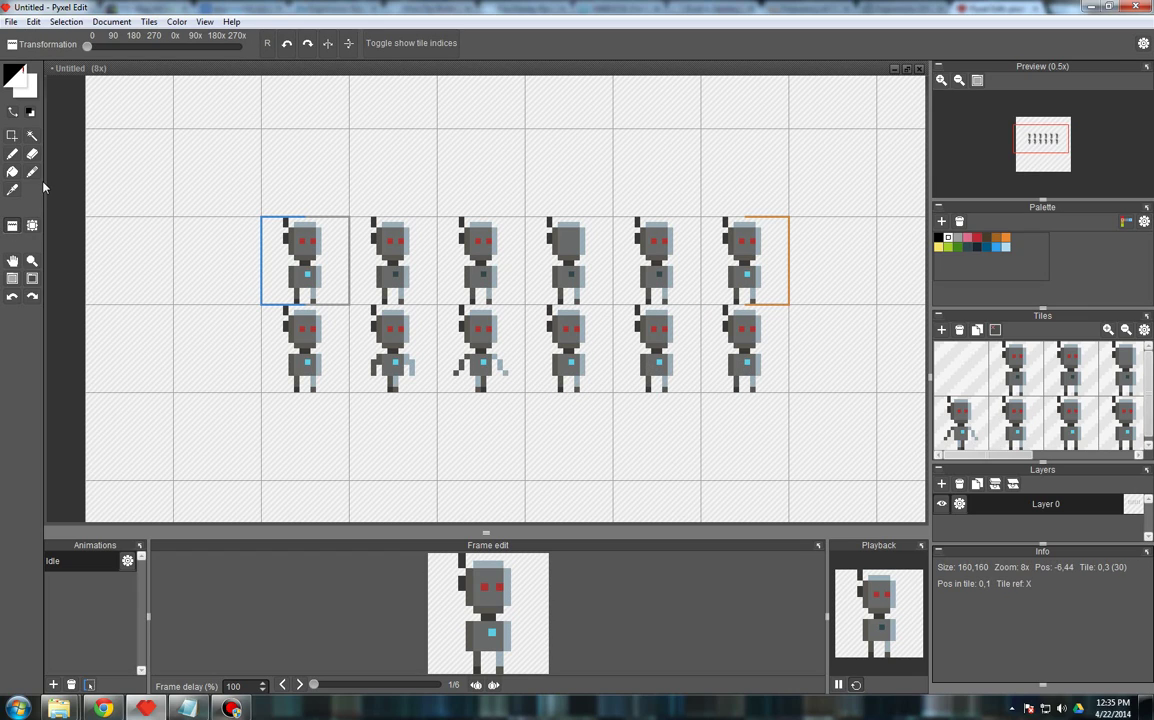
pyautogui.click(12, 154)
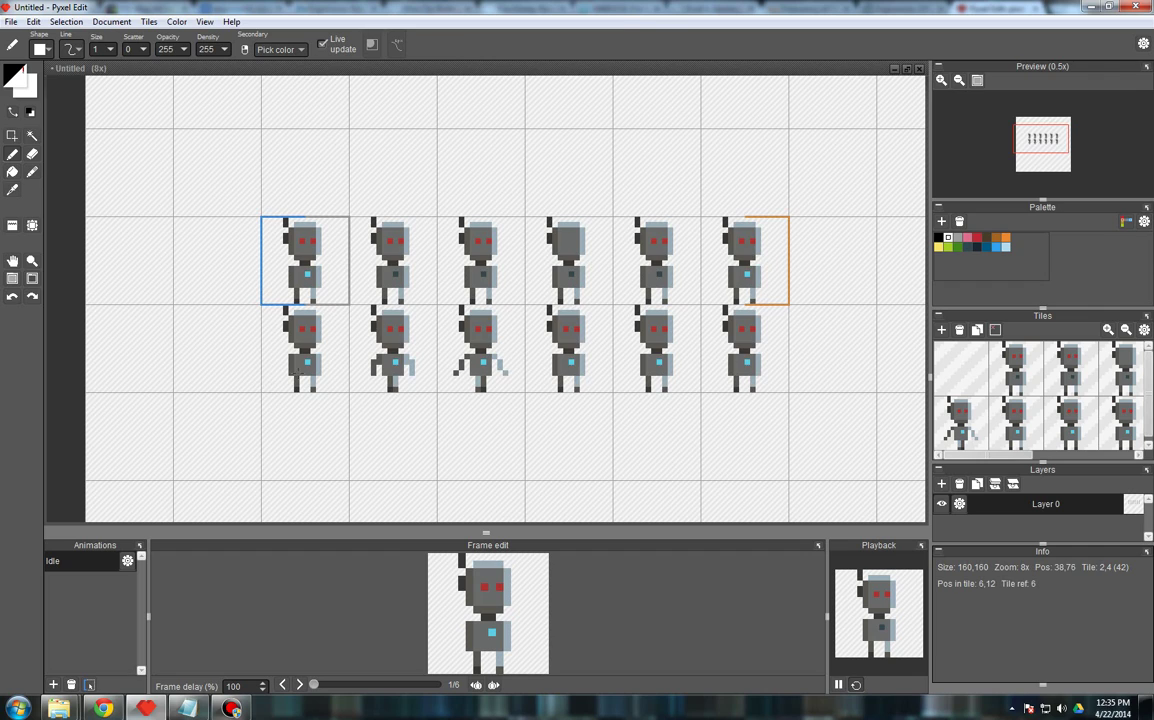
# - Copy the second walking frame into the fourth cell of the lower row and clear the robot from the sixth cell
pyautogui.scroll(1, 282, 360)
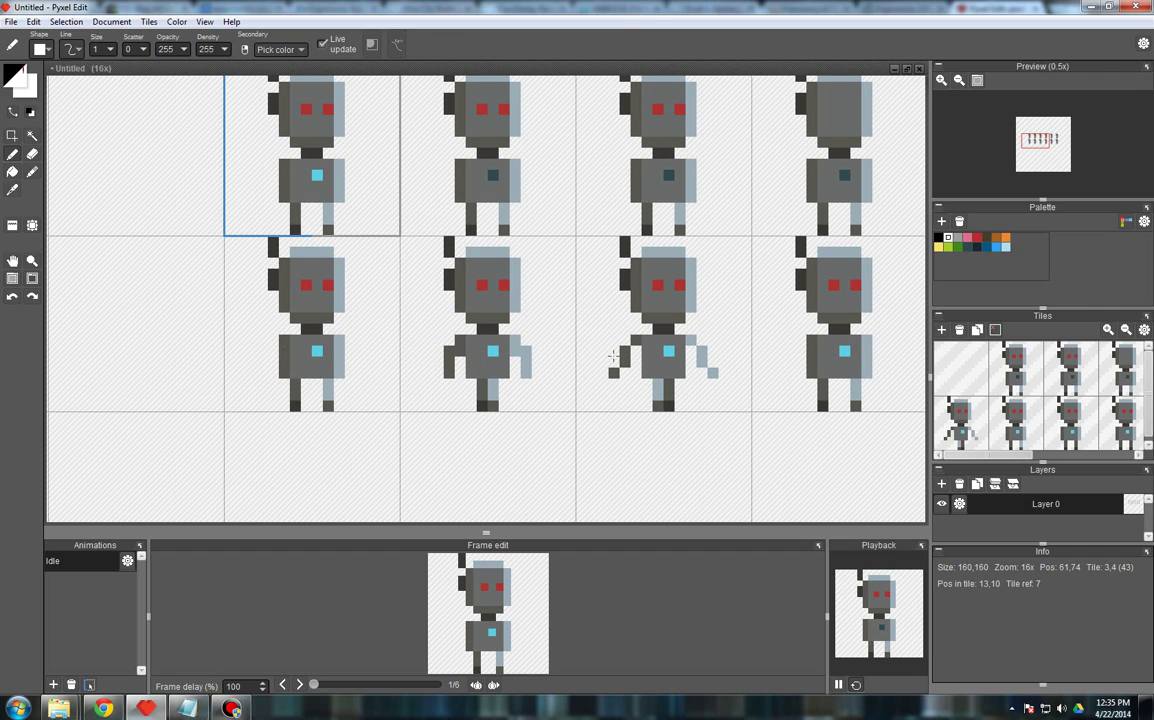
pyautogui.scroll(-1, 256, 362)
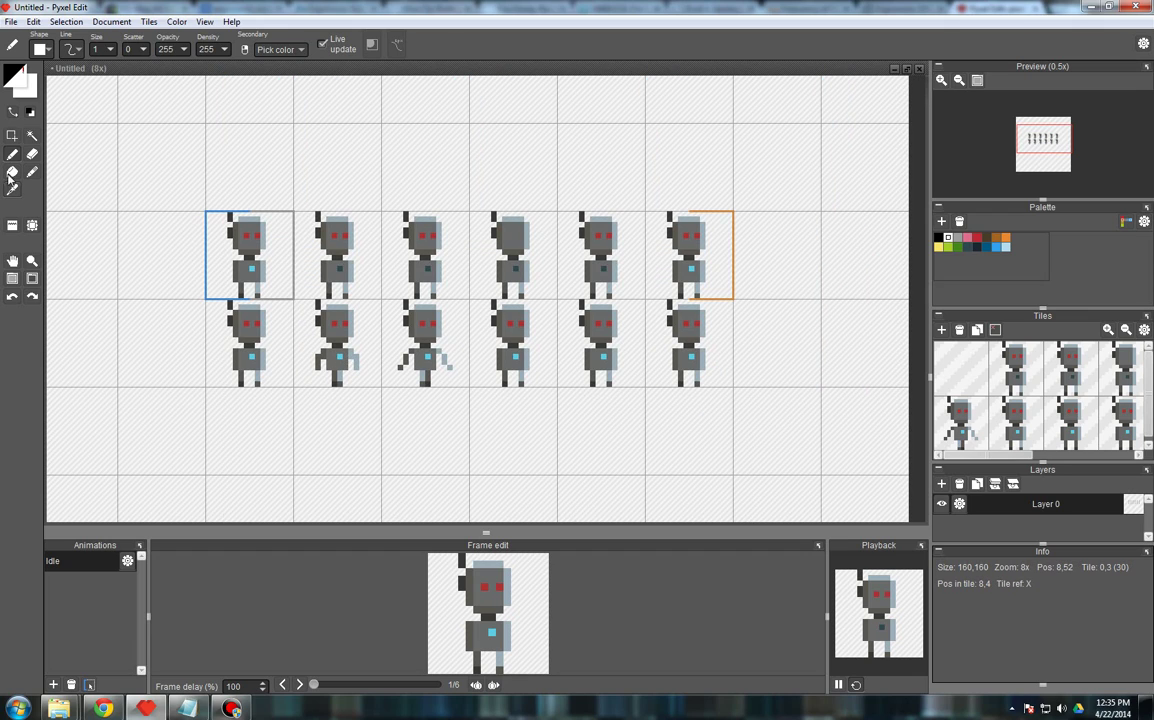
pyautogui.click(12, 225)
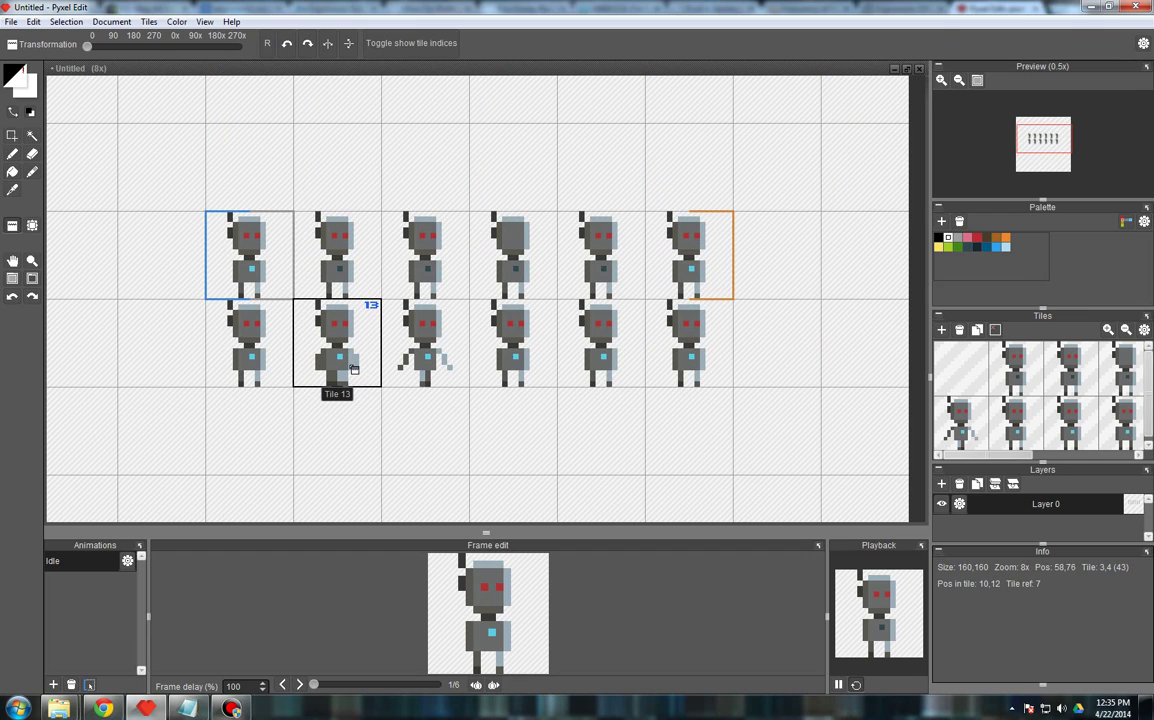
pyautogui.click(353, 370)
pyautogui.click(507, 345)
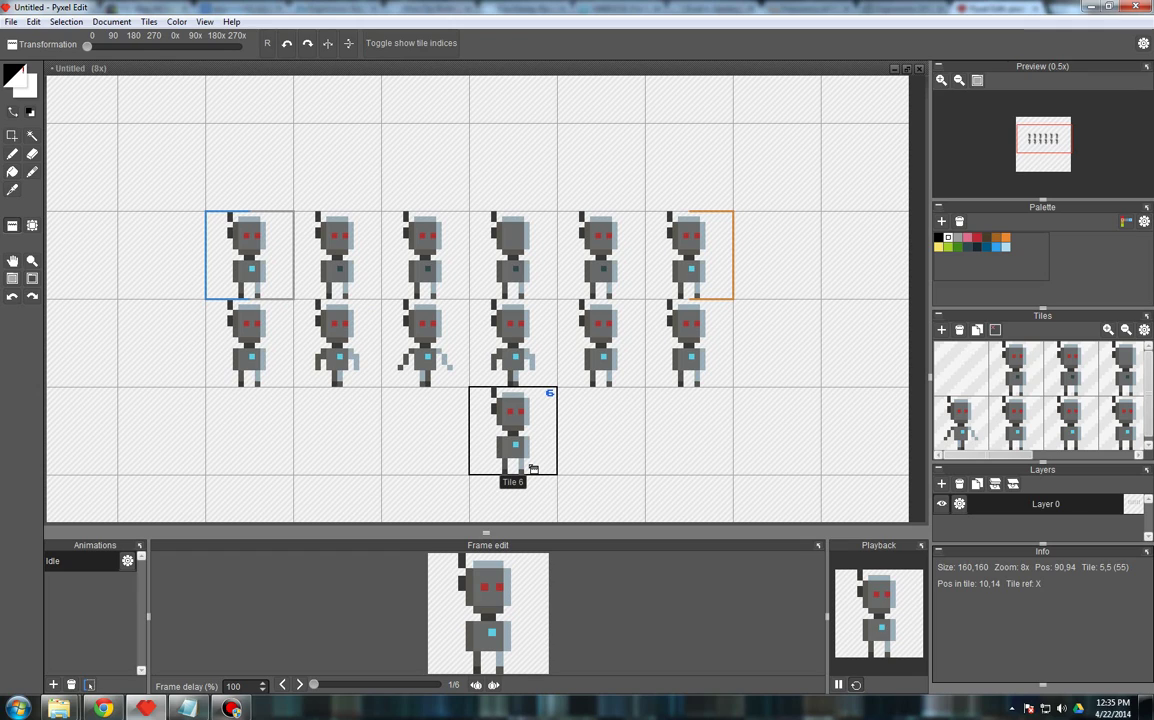
pyautogui.rightClick(670, 460)
pyautogui.click(688, 368)
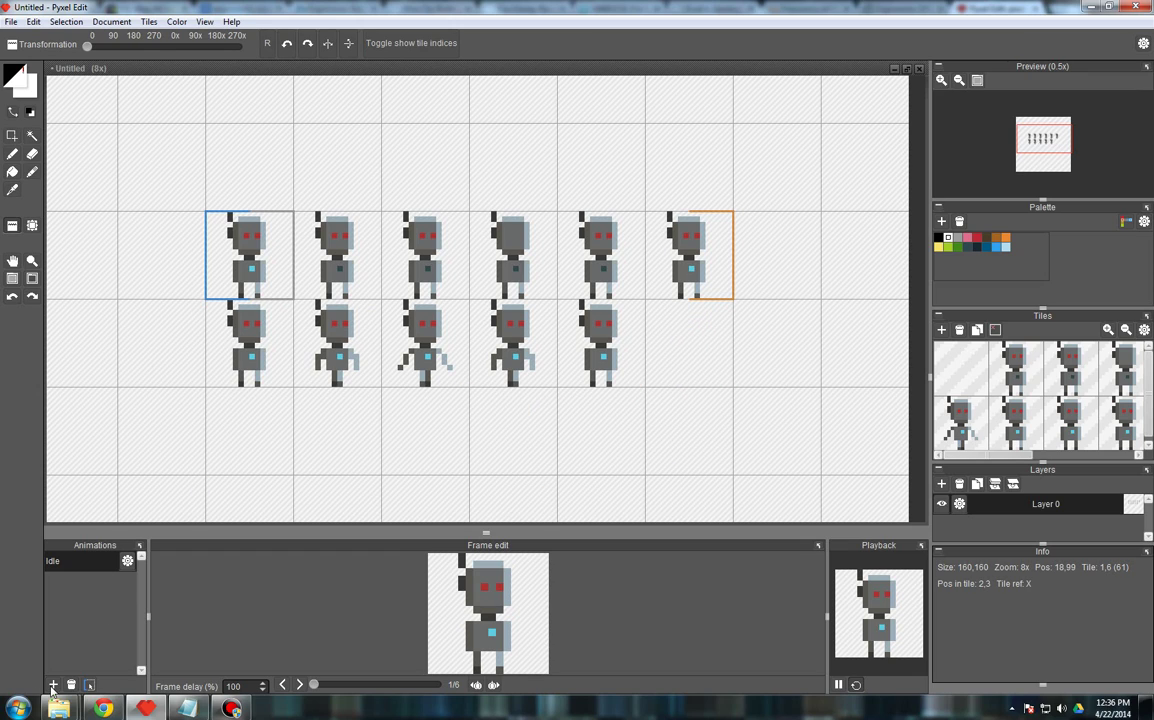
# - Add a second animation and name it Walking
pyautogui.click(54, 685)
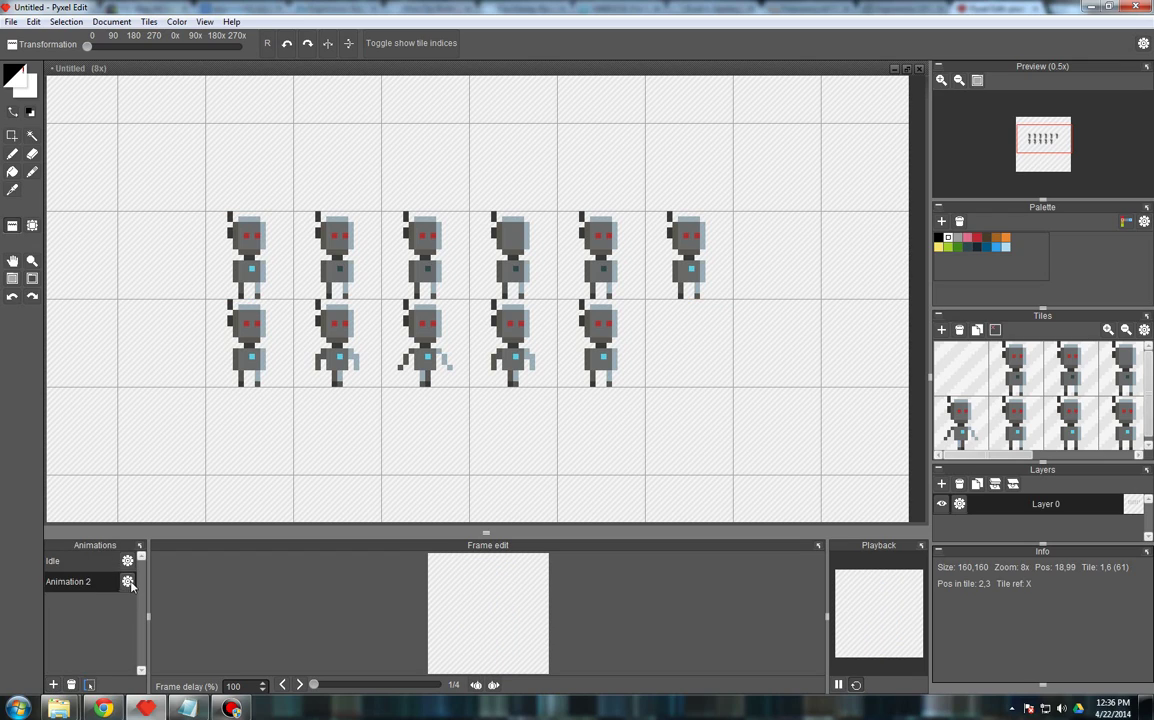
pyautogui.click(128, 583)
pyautogui.write('wal')
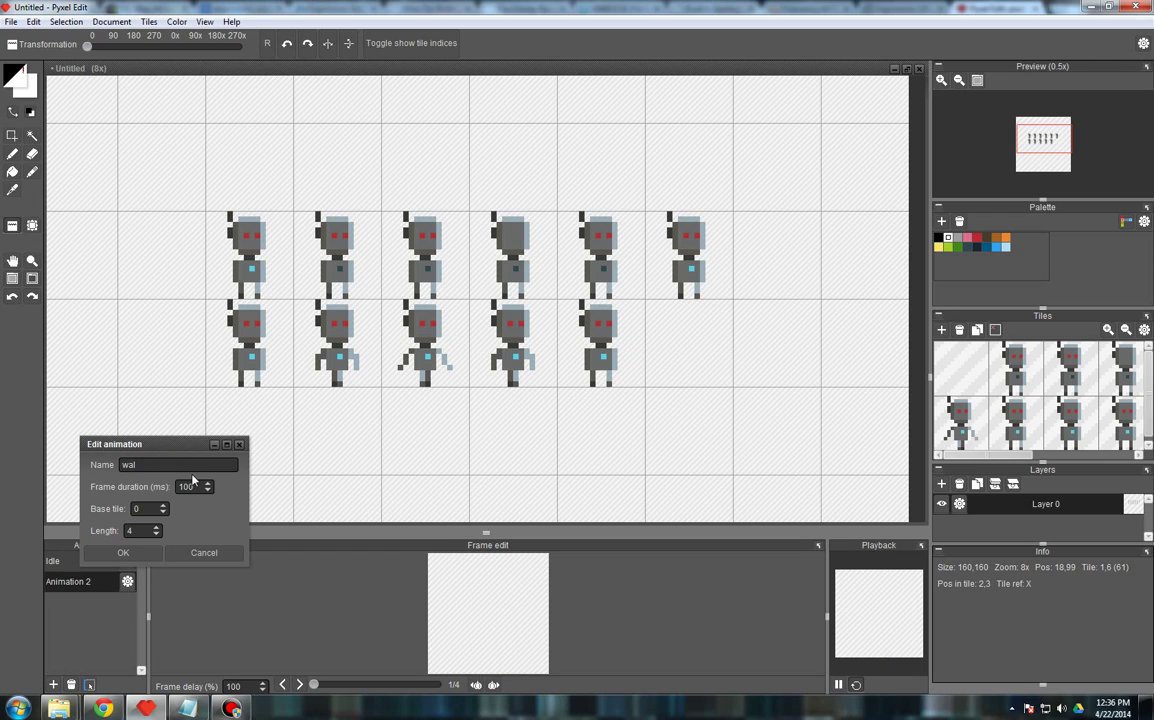
pyautogui.write('king')
pyautogui.click(124, 553)
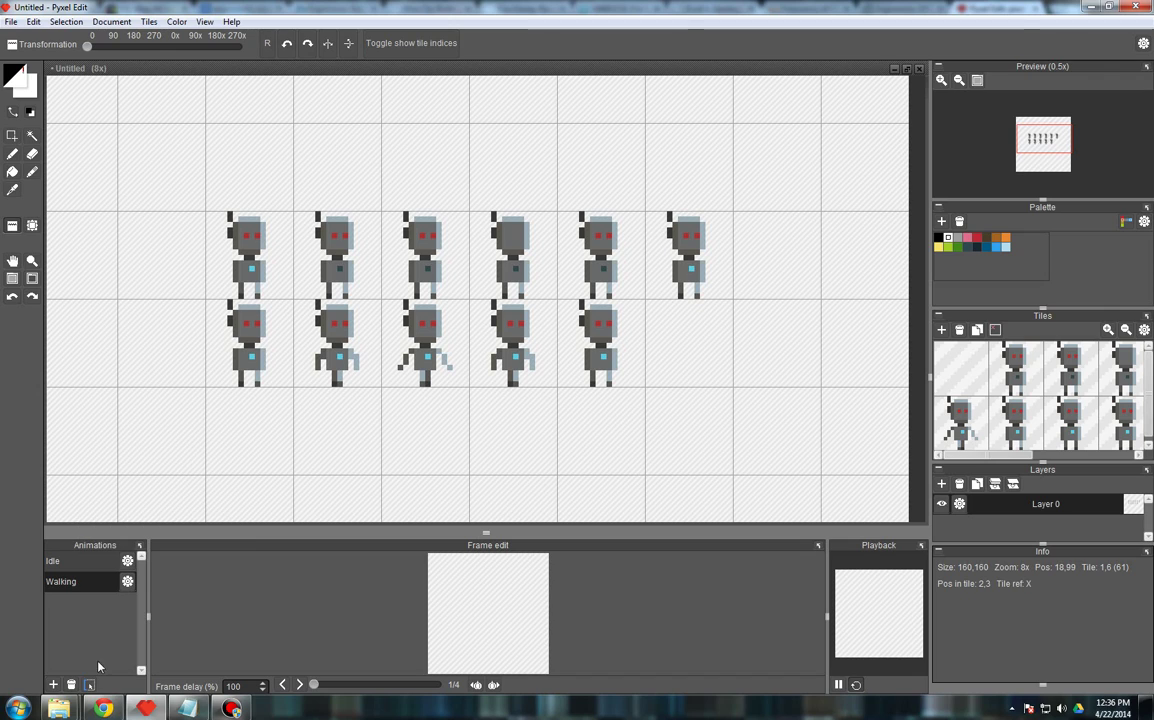
# - Set the Walking animation's frames to the five lower-row robot tiles, check its playback and pause it
pyautogui.click(89, 685)
pyautogui.click(249, 343)
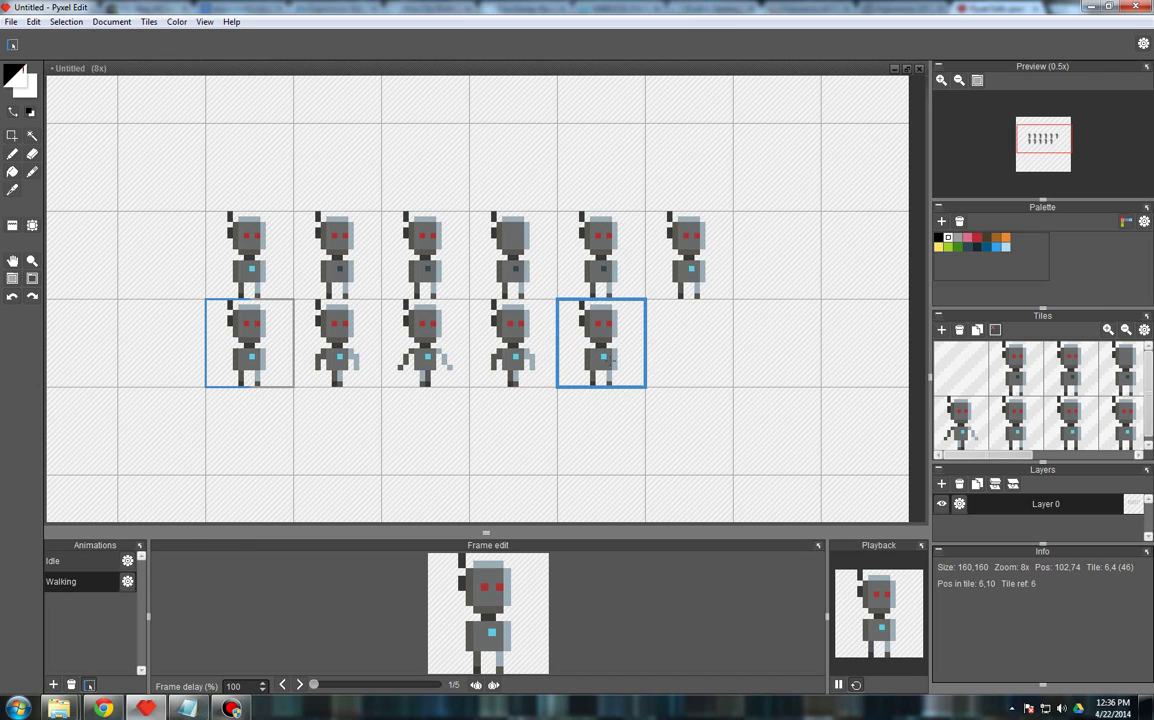
pyautogui.click(601, 343)
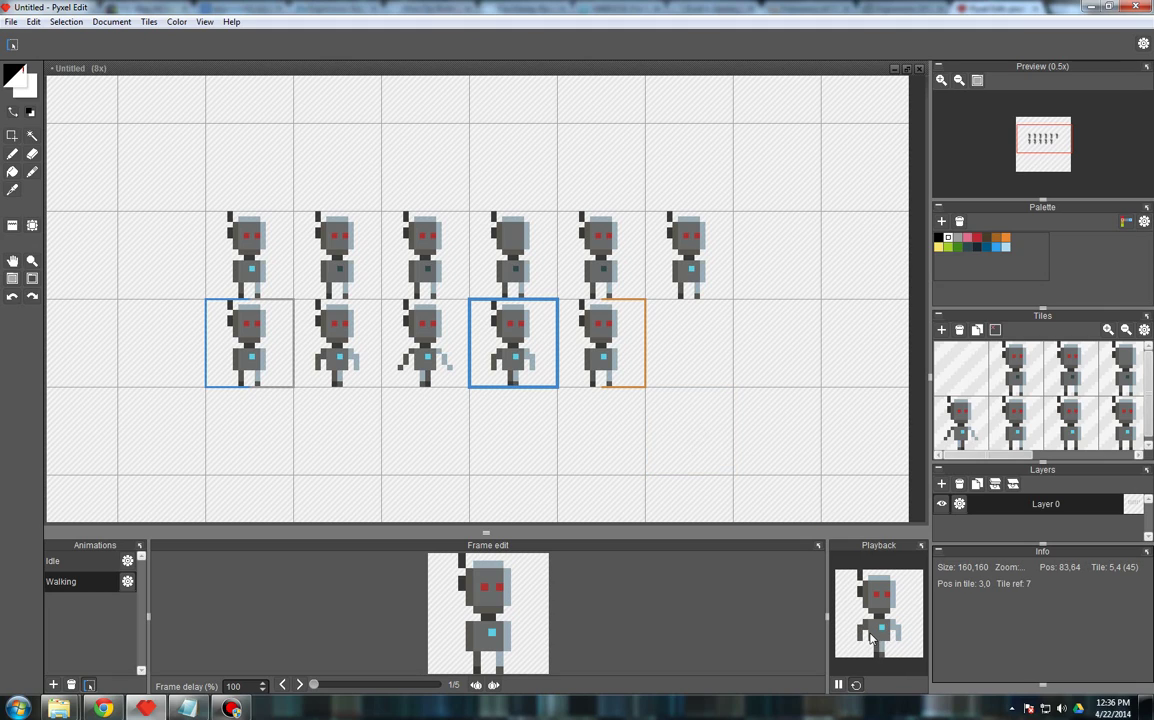
pyautogui.click(838, 686)
pyautogui.click(840, 685)
pyautogui.click(839, 686)
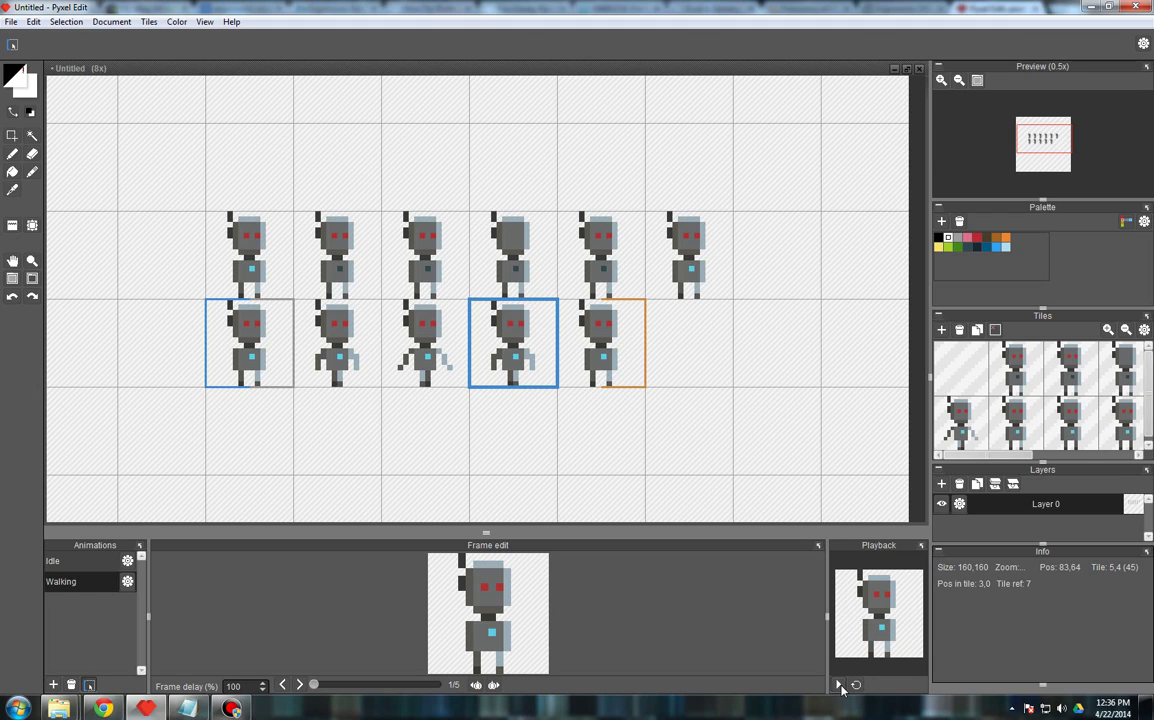
pyautogui.click(839, 686)
pyautogui.click(839, 686)
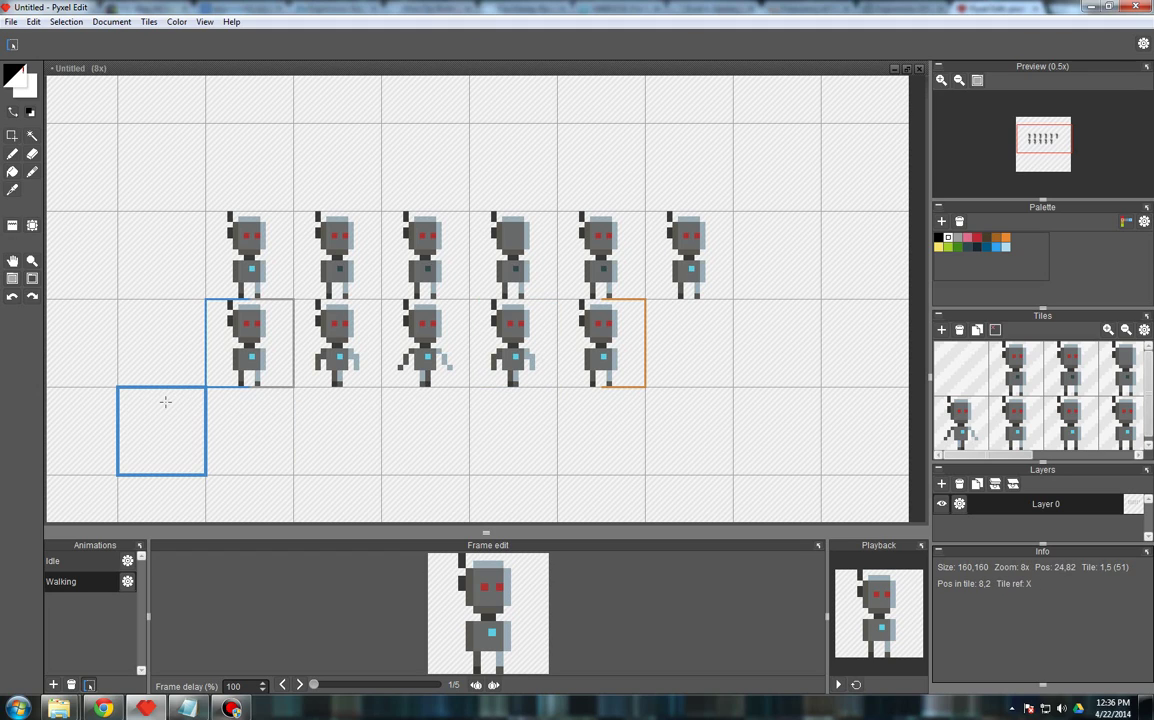
# - Place standing robot tiles in the sixth, seventh and eighth cells of the lower row
pyautogui.click(12, 228)
pyautogui.rightClick(600, 355)
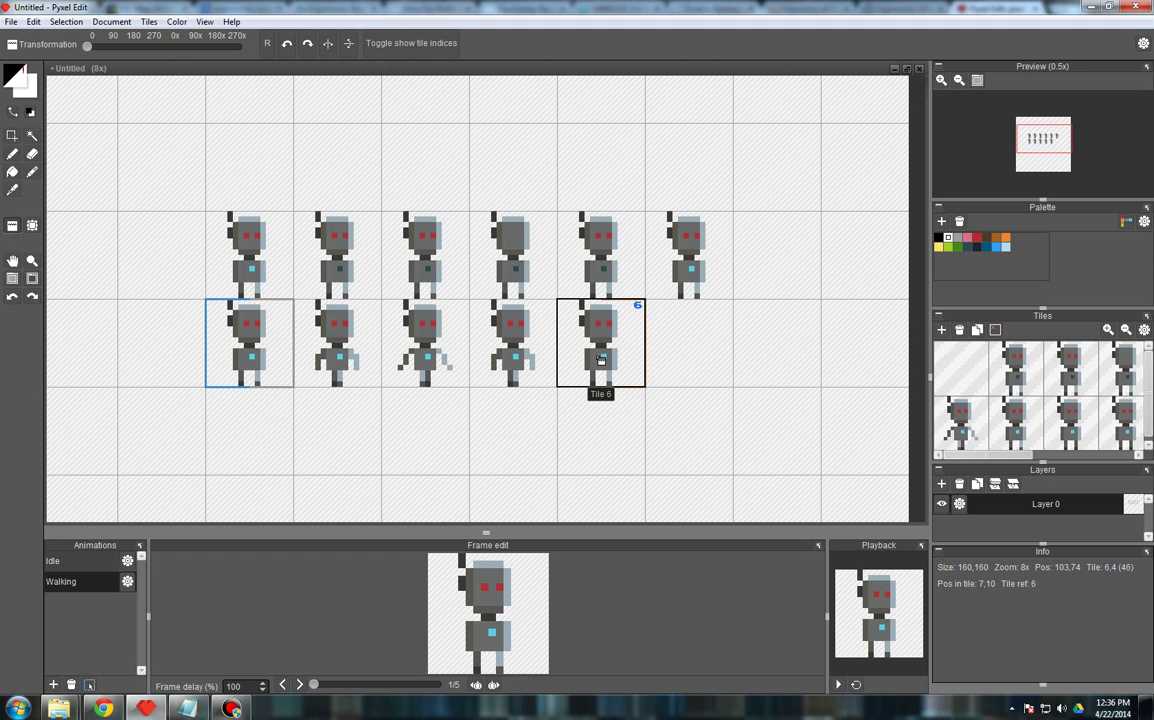
pyautogui.moveTo(665, 350); pyautogui.dragTo(862, 349)
pyautogui.scroll(-2, 337, 405)
pyautogui.scroll(2, 493, 401)
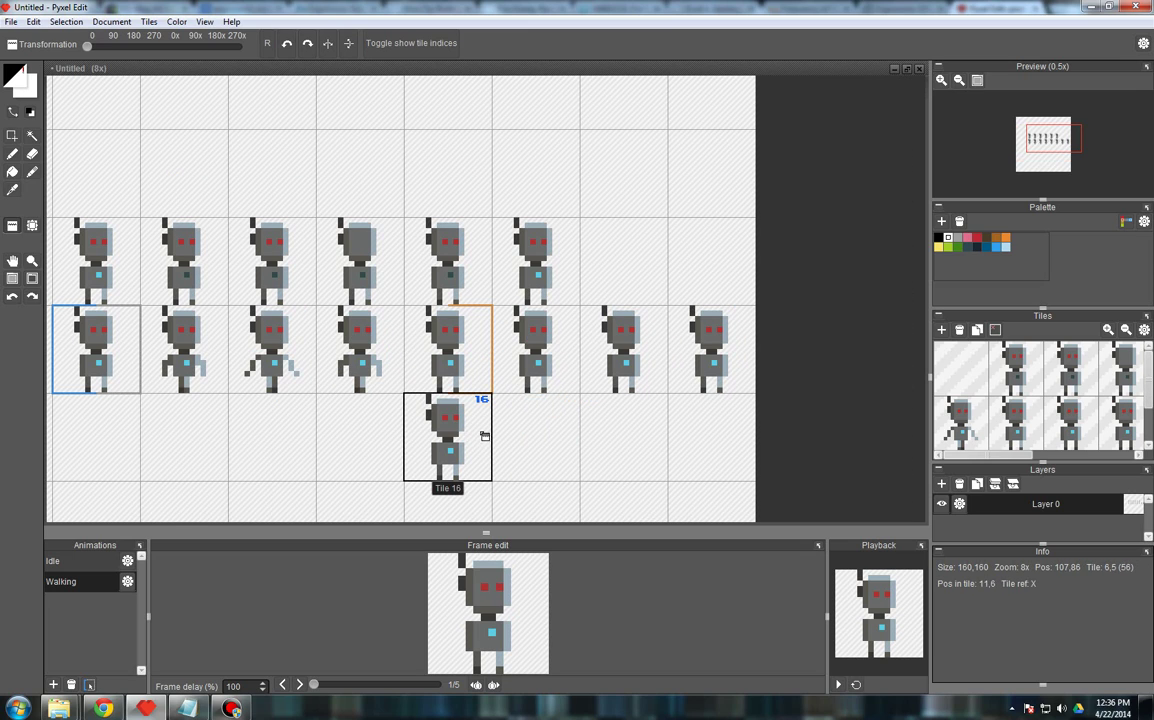
# - Draw the fifth lower-row robot's left-hand arm inside the torso in olive-grey, and erase the torso edges below both shoulders
pyautogui.click(12, 155)
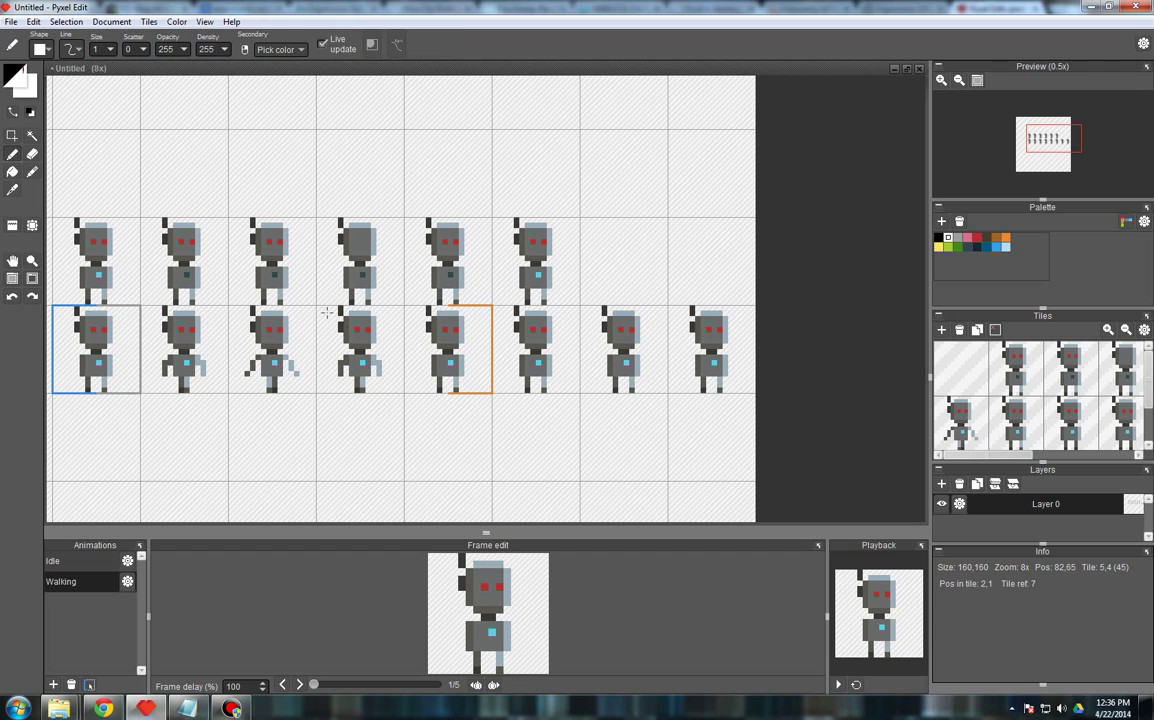
pyautogui.scroll(1, 471, 366)
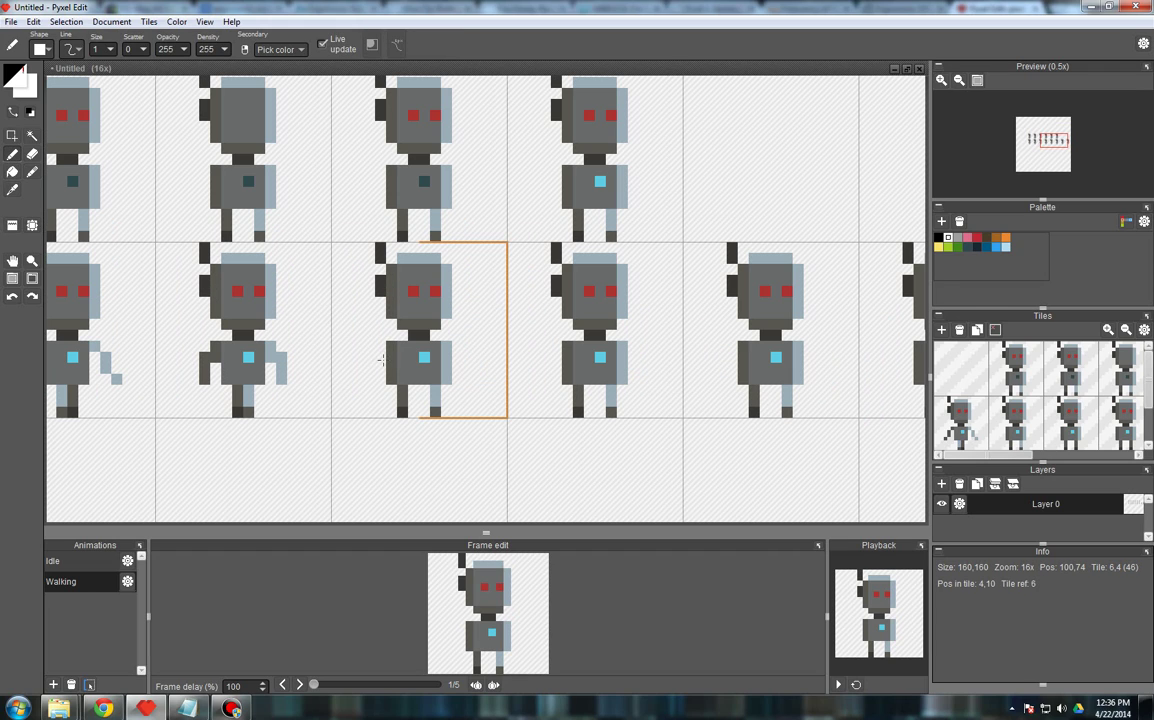
pyautogui.keyDown('alt'); pyautogui.click(394, 361); pyautogui.keyUp('alt')
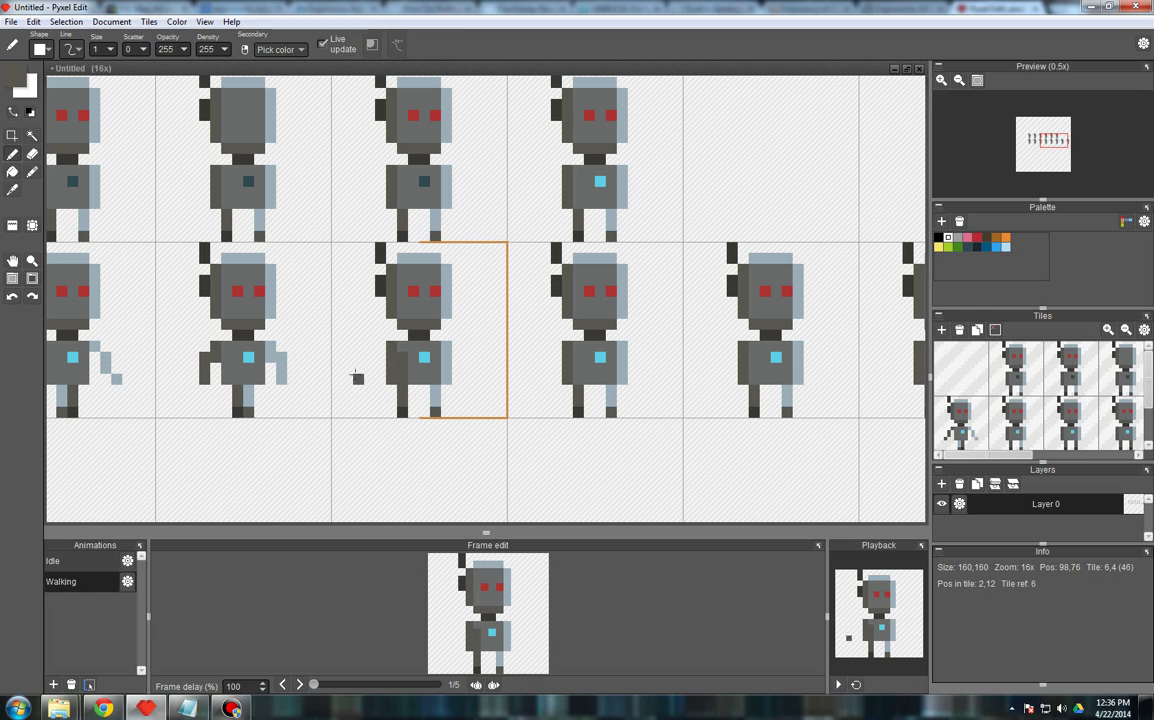
pyautogui.press('e')
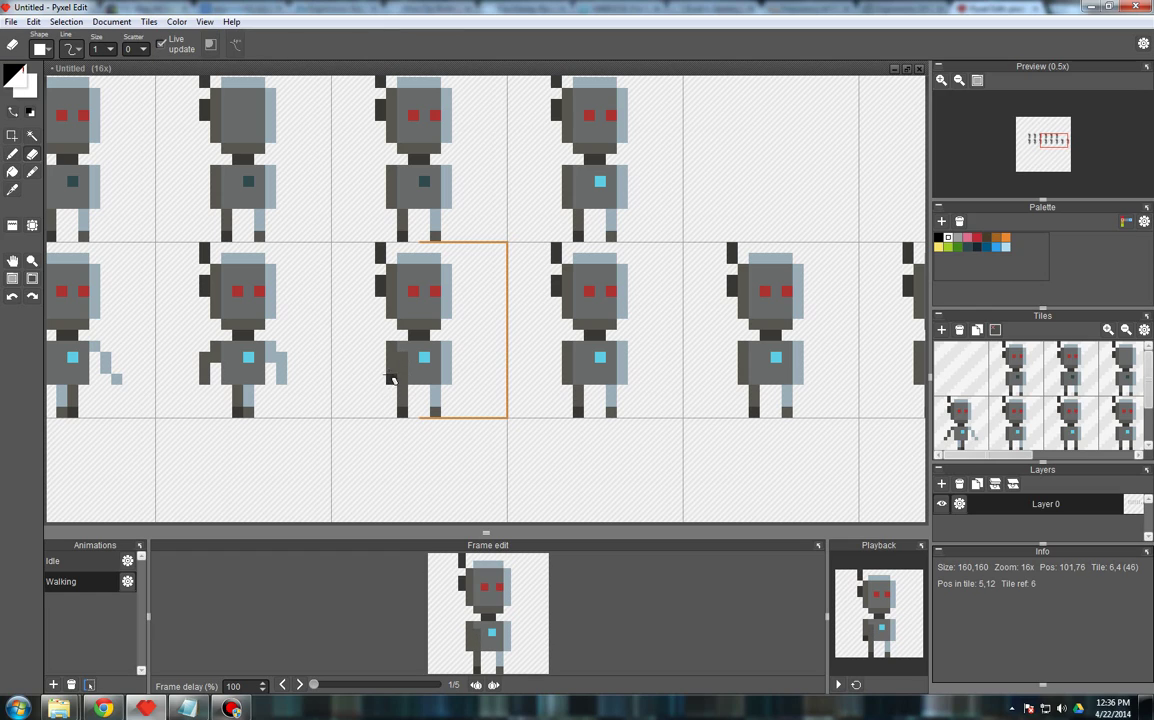
pyautogui.rightClick(447, 370)
pyautogui.press('e')
pyautogui.moveTo(447, 380); pyautogui.dragTo(449, 368)
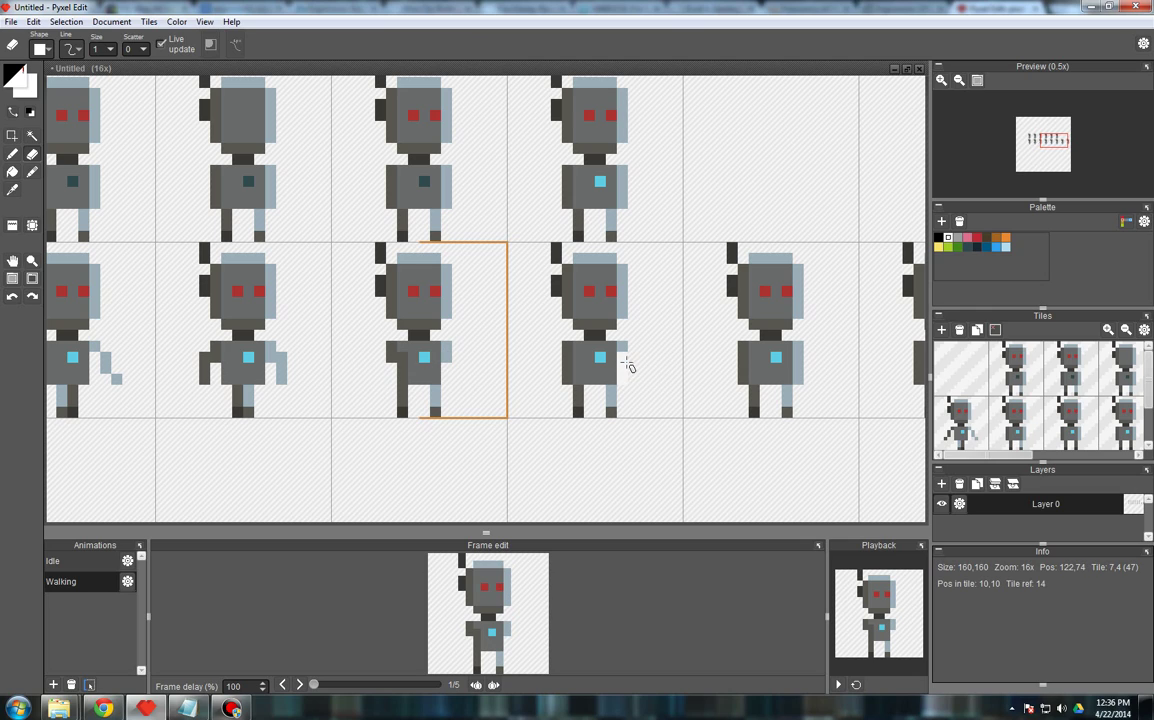
# - Draw a bent arm across the sixth lower-row robot's torso, and erase the left torso edge below the shoulder
pyautogui.press('b')
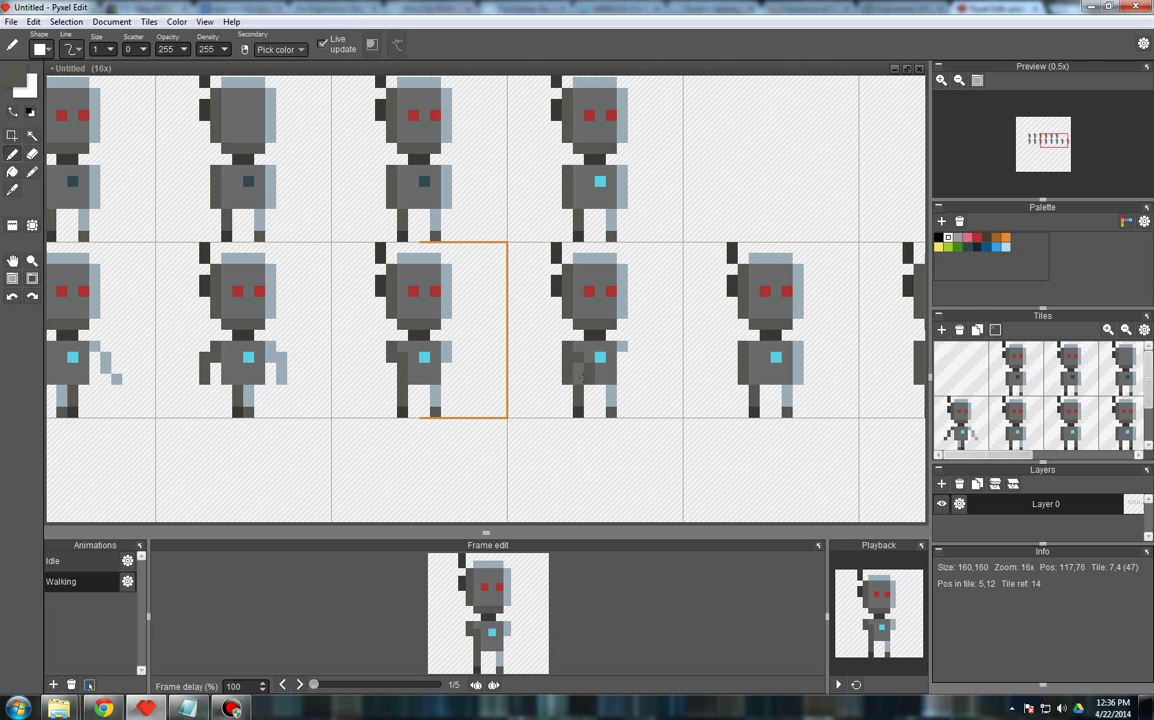
pyautogui.keyDown('alt'); pyautogui.click(594, 370); pyautogui.keyUp('alt')
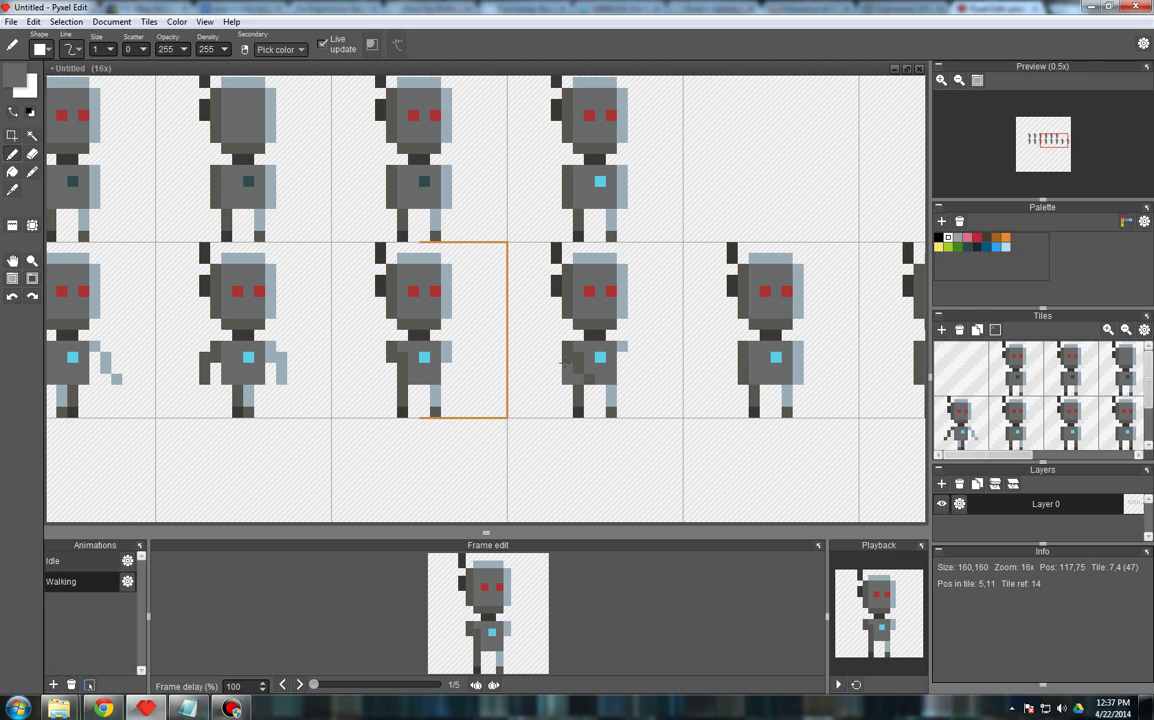
pyautogui.press('e')
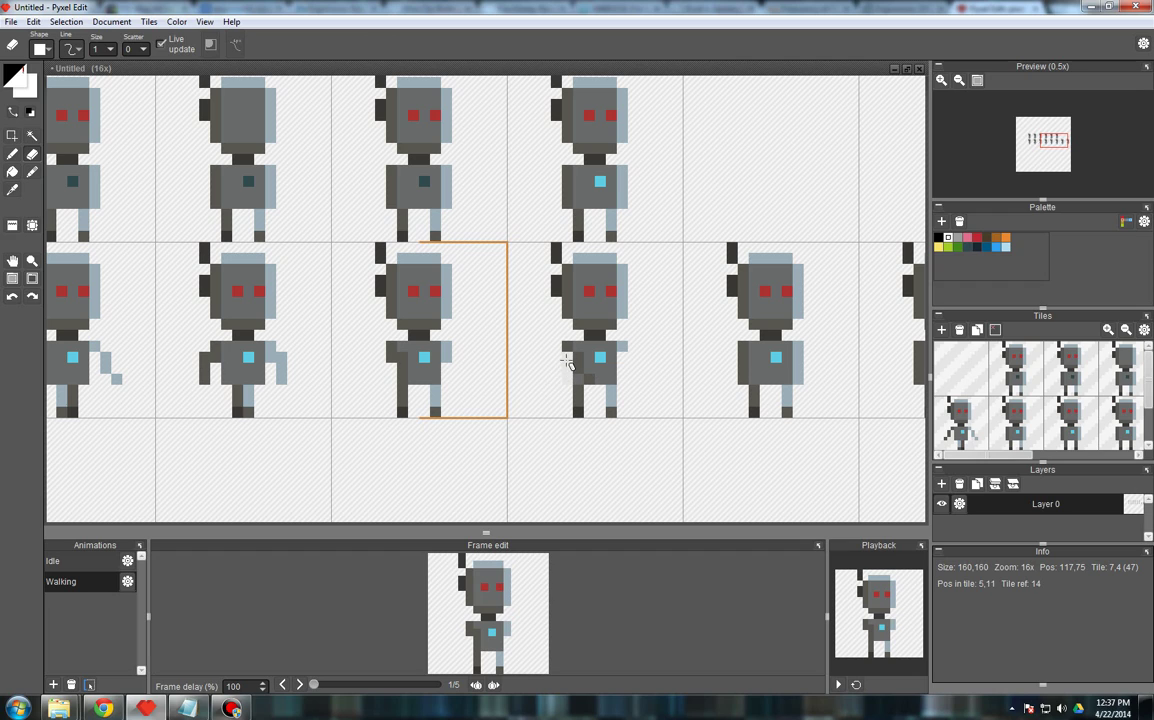
pyautogui.scroll(-1, 534, 390)
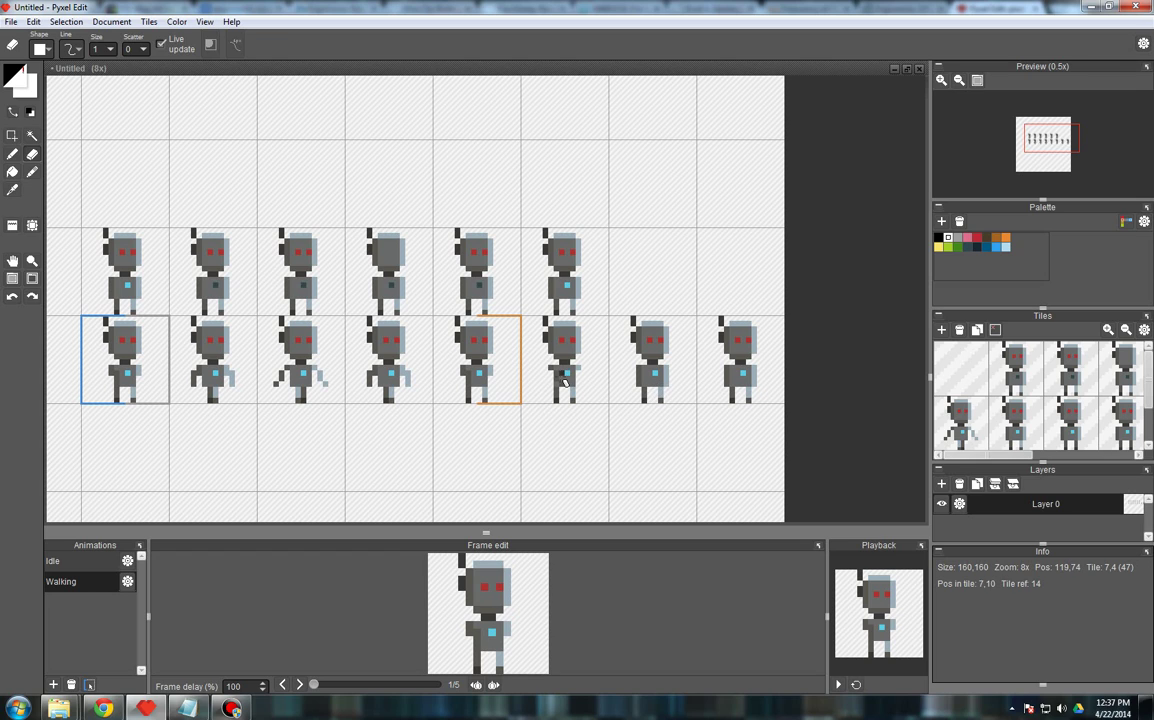
pyautogui.scroll(1, 649, 383)
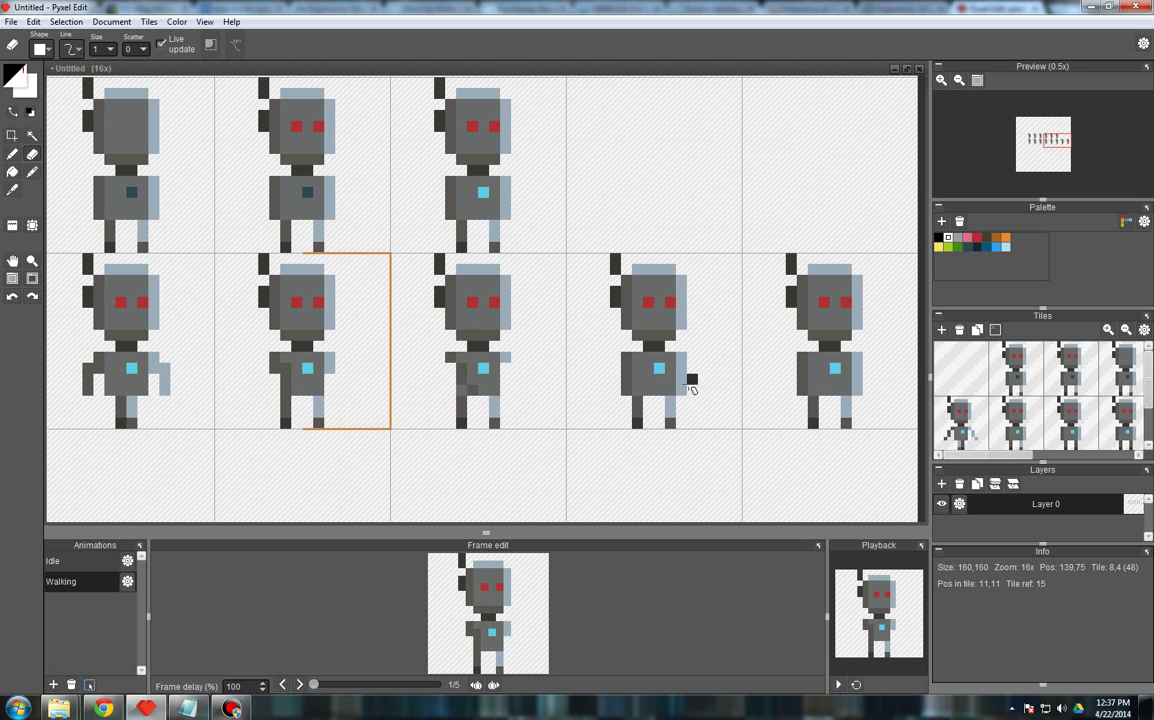
pyautogui.rightClick(681, 358)
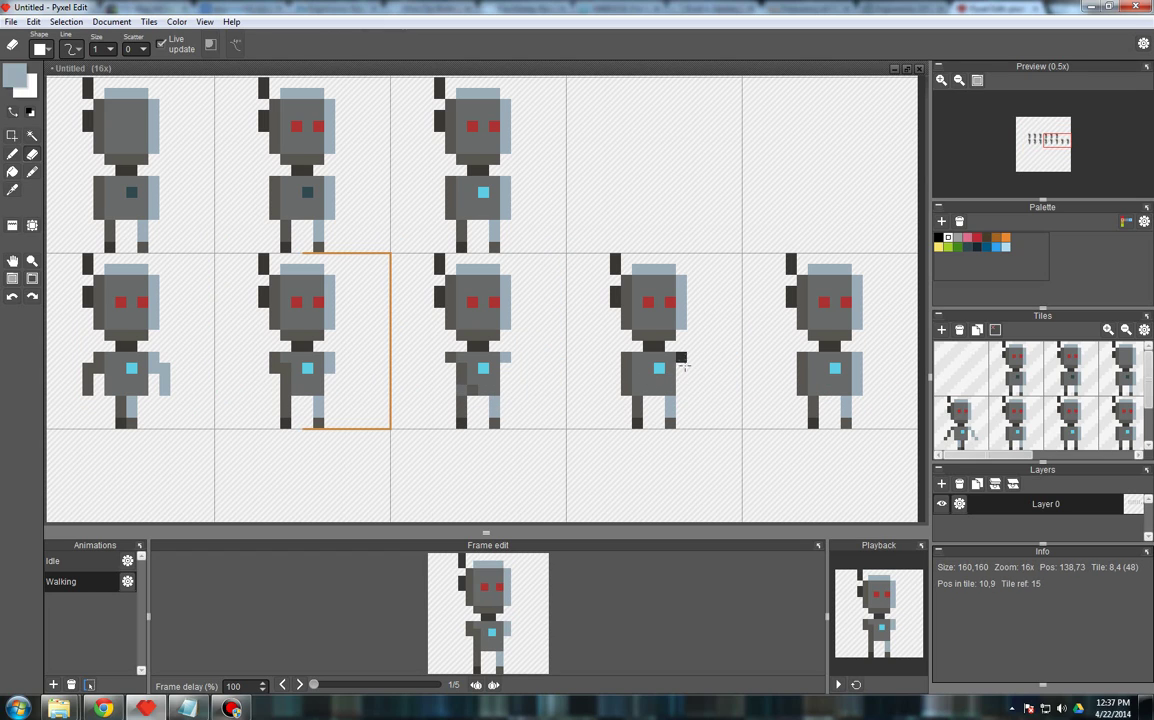
pyautogui.press('b')
pyautogui.click(684, 367)
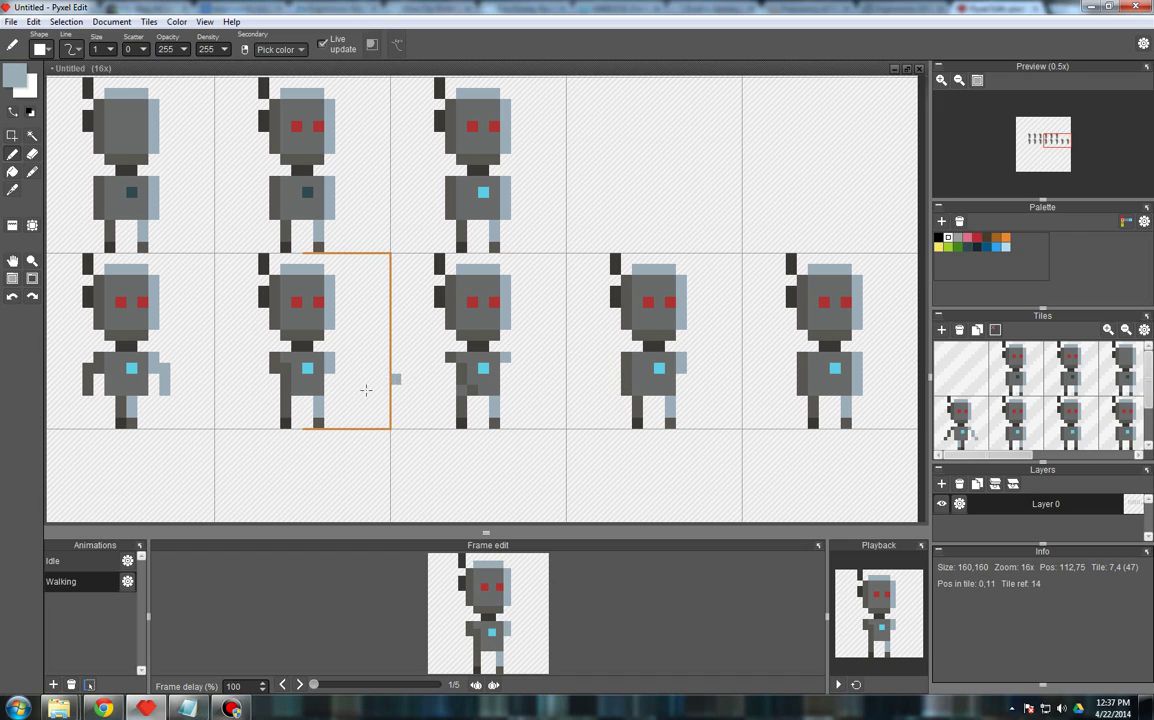
# - Copy the fifth walking frame into the seventh cell and the eighth cell's standing robot into the first cell of the lower row
pyautogui.click(12, 225)
pyautogui.moveTo(302, 368); pyautogui.dragTo(574, 459)
pyautogui.scroll(-1, 574, 460)
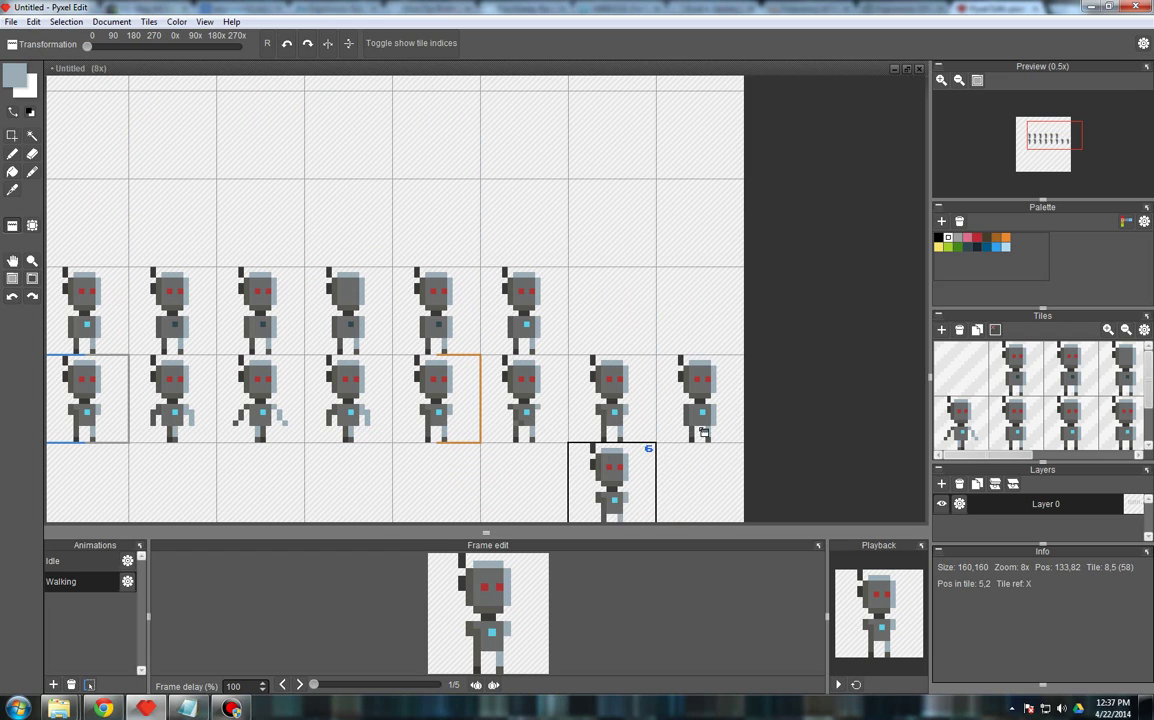
pyautogui.scroll(-1, 707, 421)
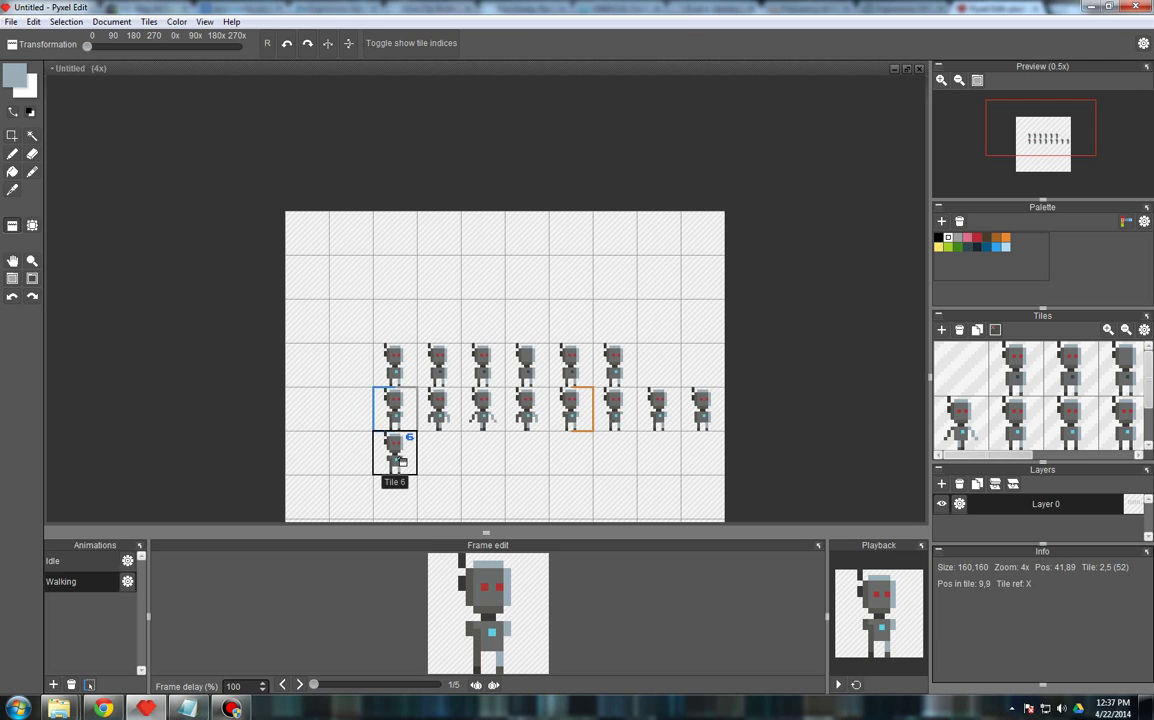
pyautogui.scroll(1, 398, 460)
pyautogui.scroll(-1, 398, 460)
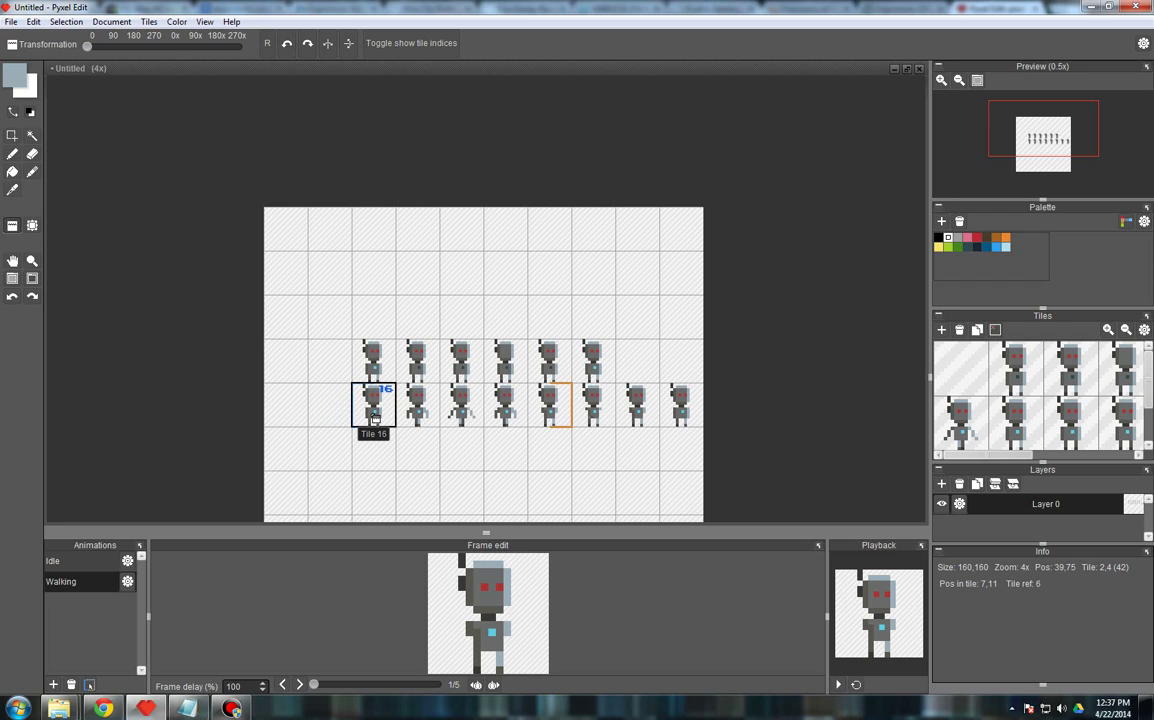
pyautogui.click(373, 420)
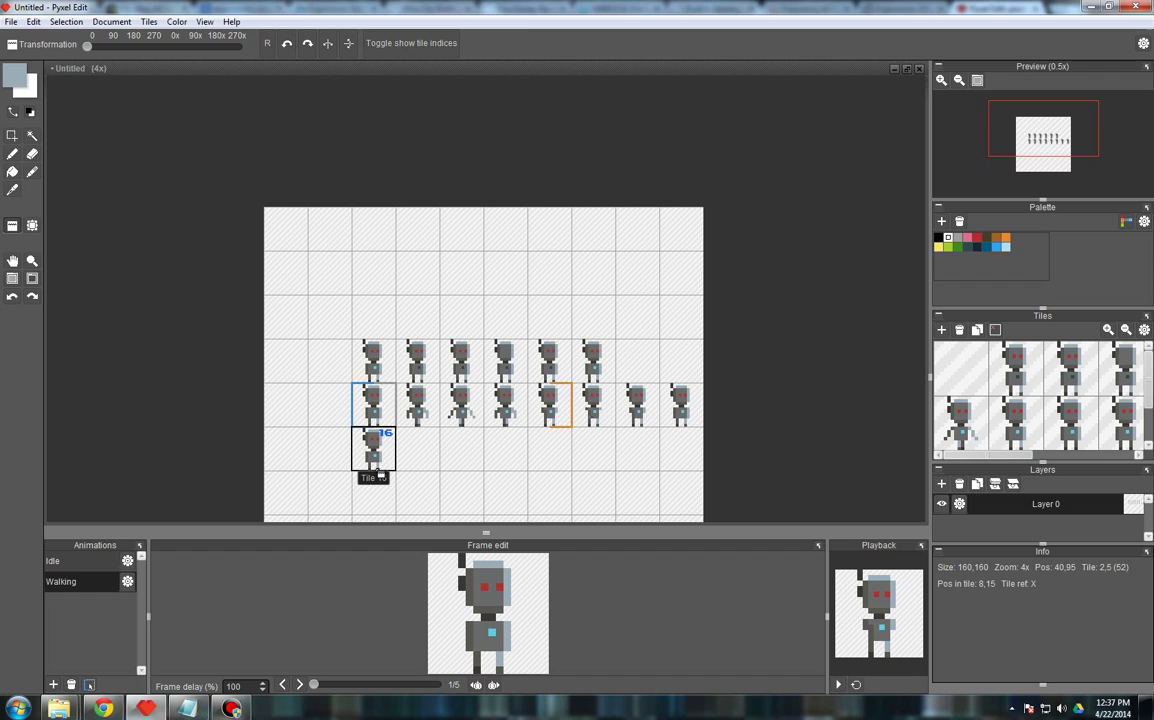
# - Set the Walking animation's frames to the first through seventh lower-row tiles and start its playback
pyautogui.click(91, 686)
pyautogui.moveTo(373, 405); pyautogui.dragTo(681, 408)
pyautogui.click(840, 684)
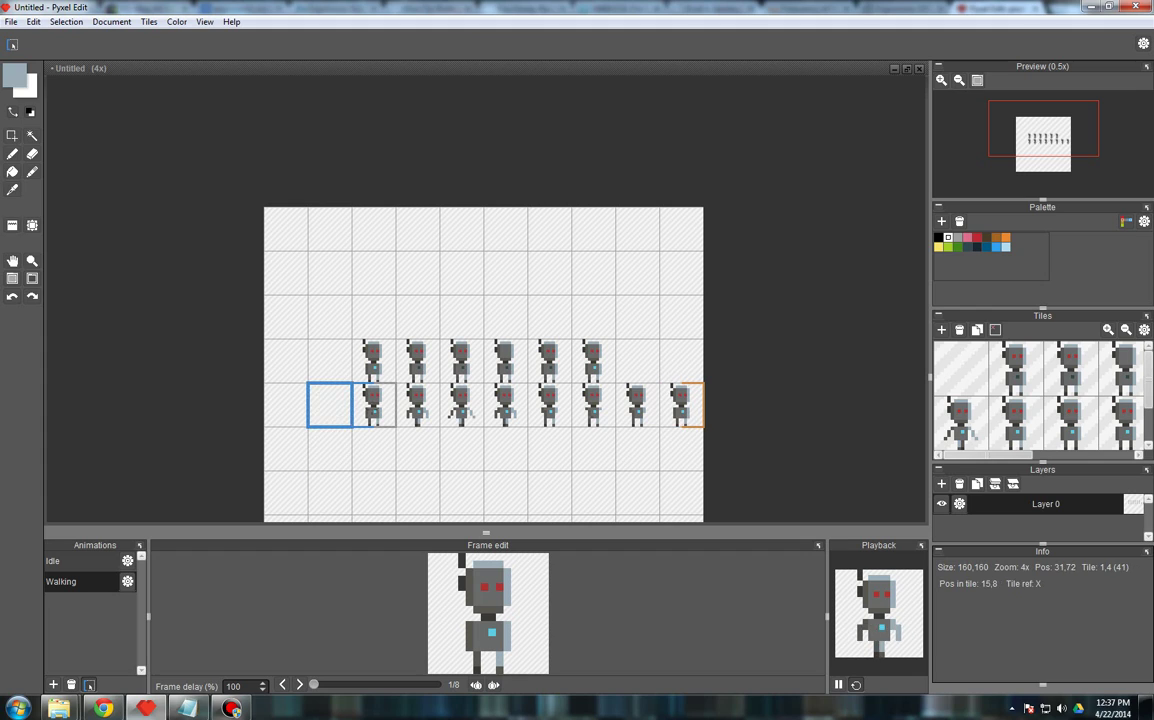
pyautogui.moveTo(683, 412); pyautogui.dragTo(638, 405)
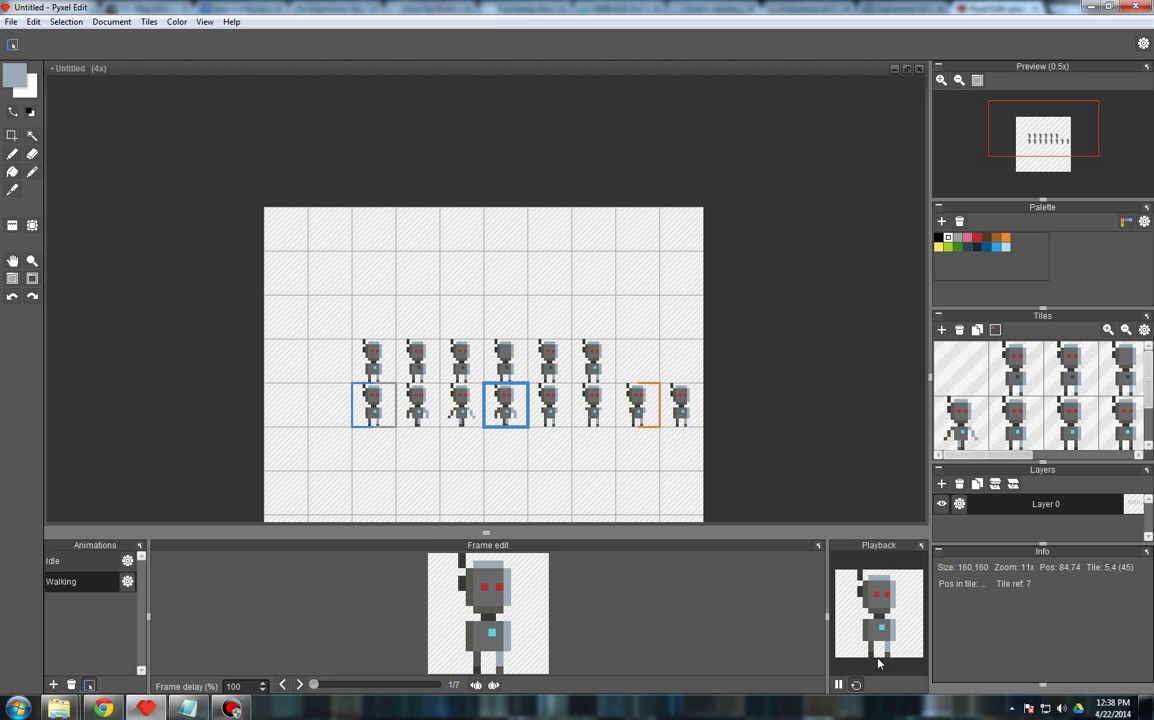
# - Remove the standing robot from the eighth cell of the lower row
pyautogui.scroll(2, 588, 490)
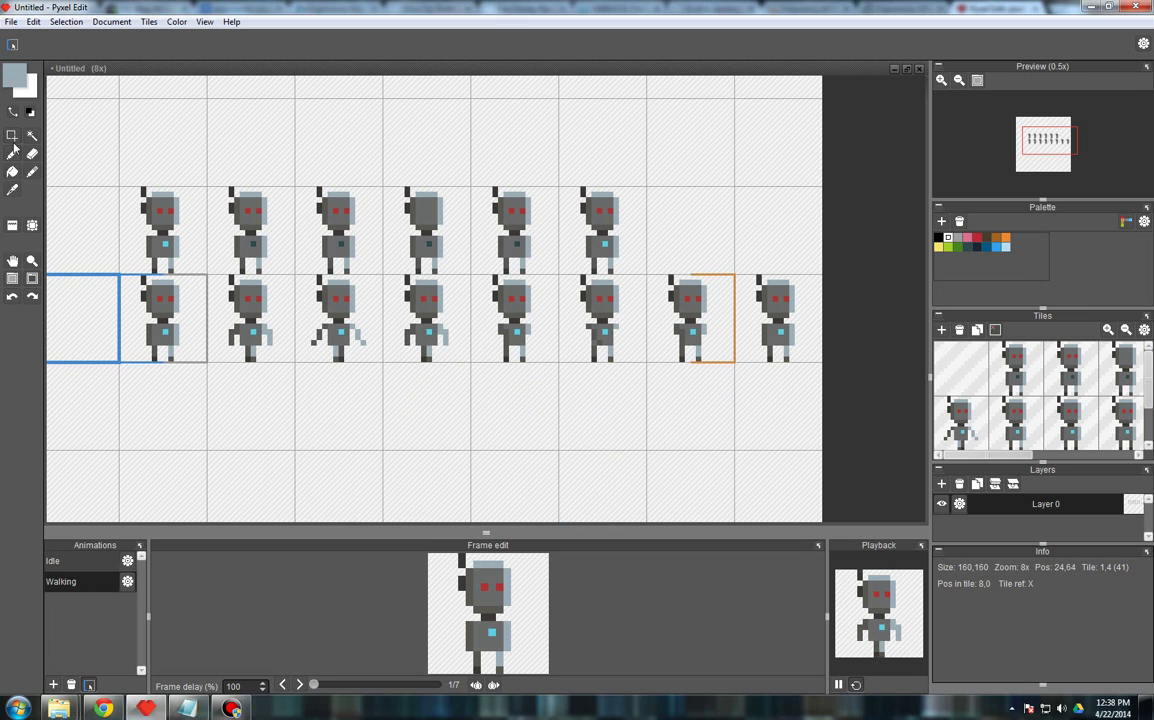
pyautogui.click(12, 153)
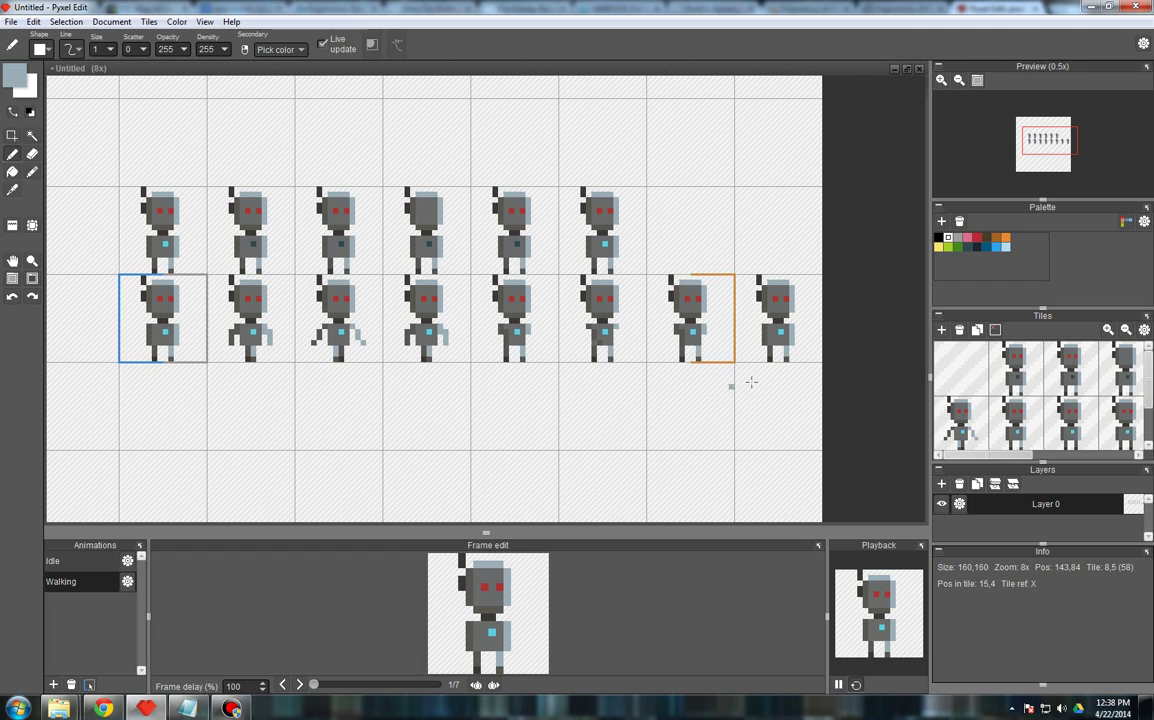
pyautogui.press('t')
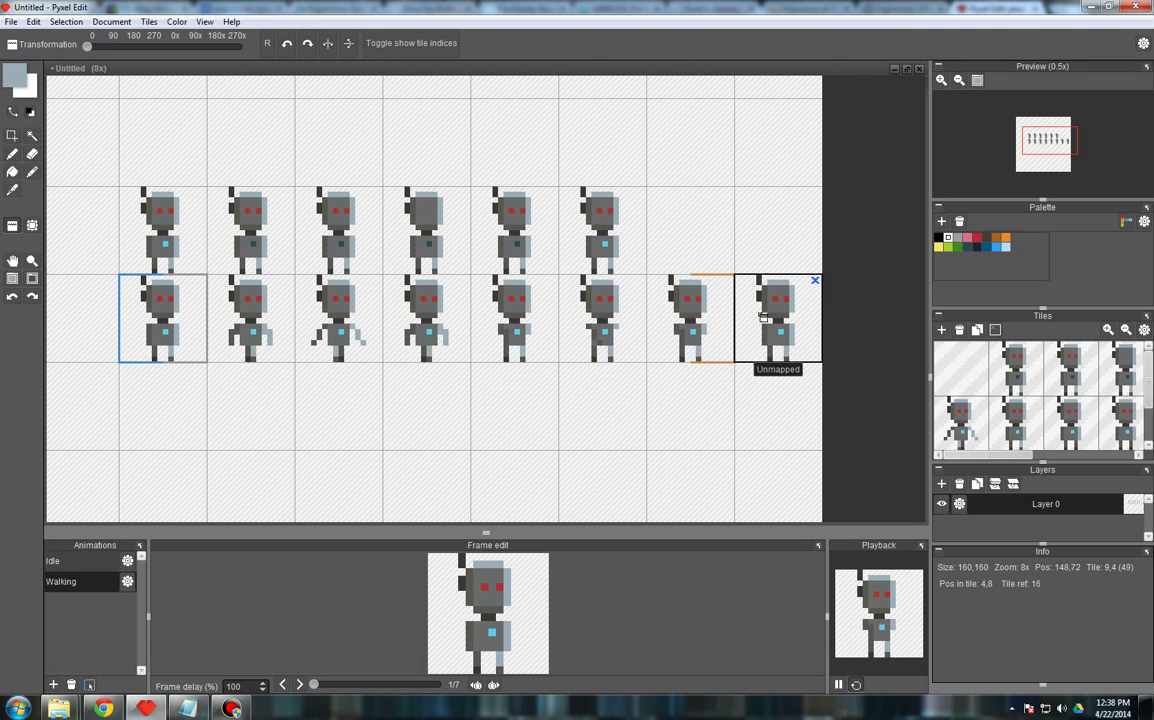
pyautogui.click(12, 153)
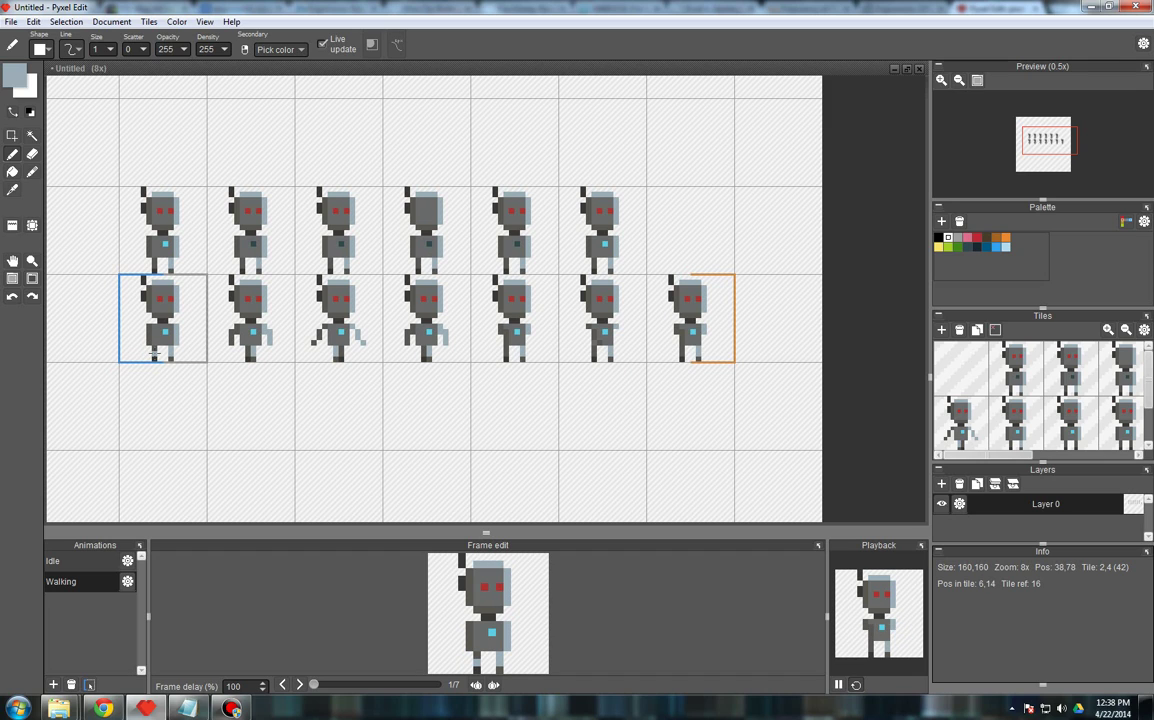
# - Erase the legs of the lower-row robots in the second through seventh cells
pyautogui.scroll(1, 163, 350)
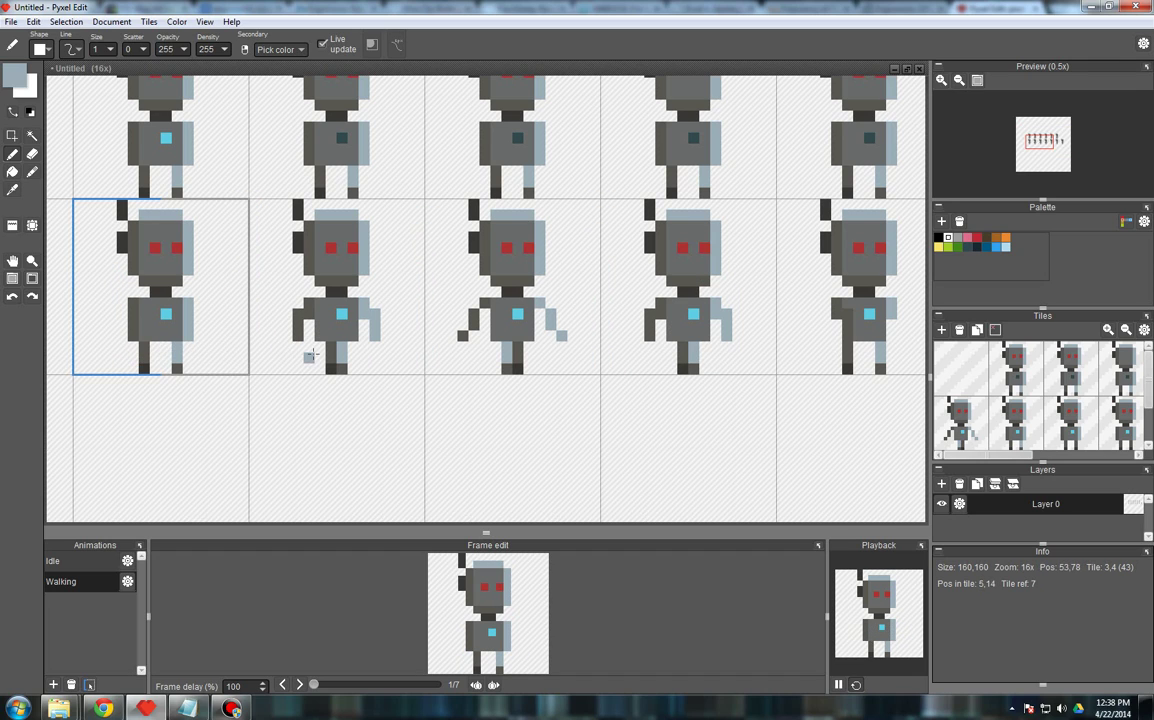
pyautogui.rightClick(330, 355)
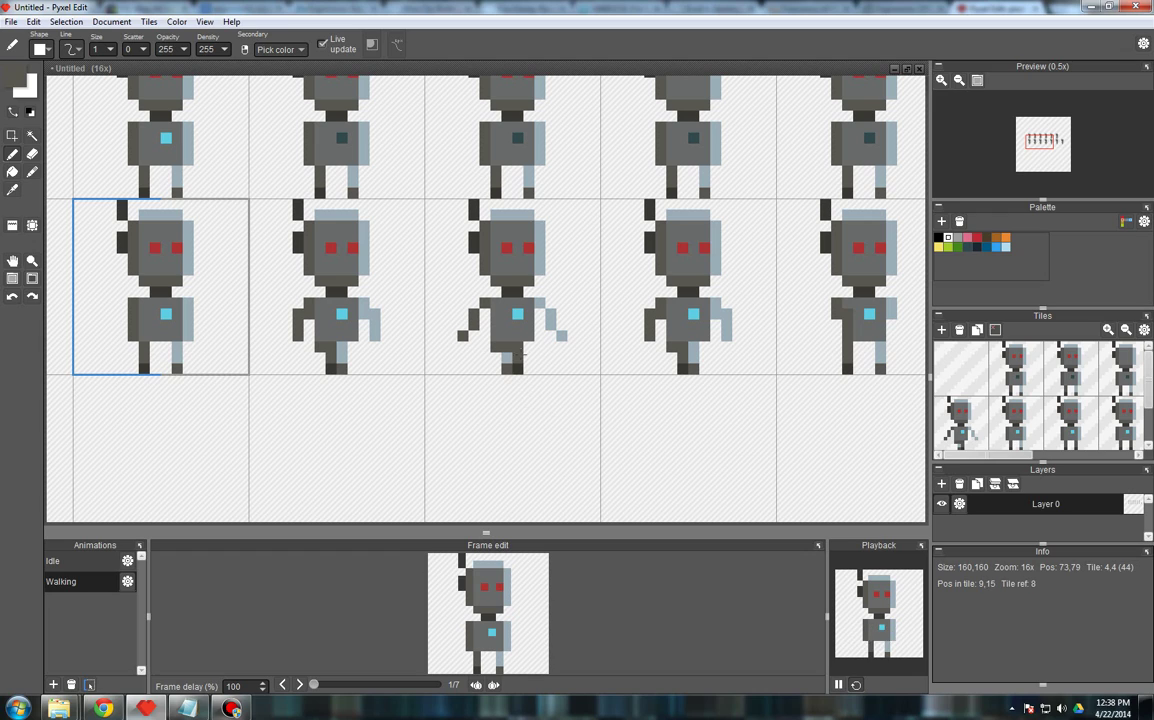
pyautogui.press('e')
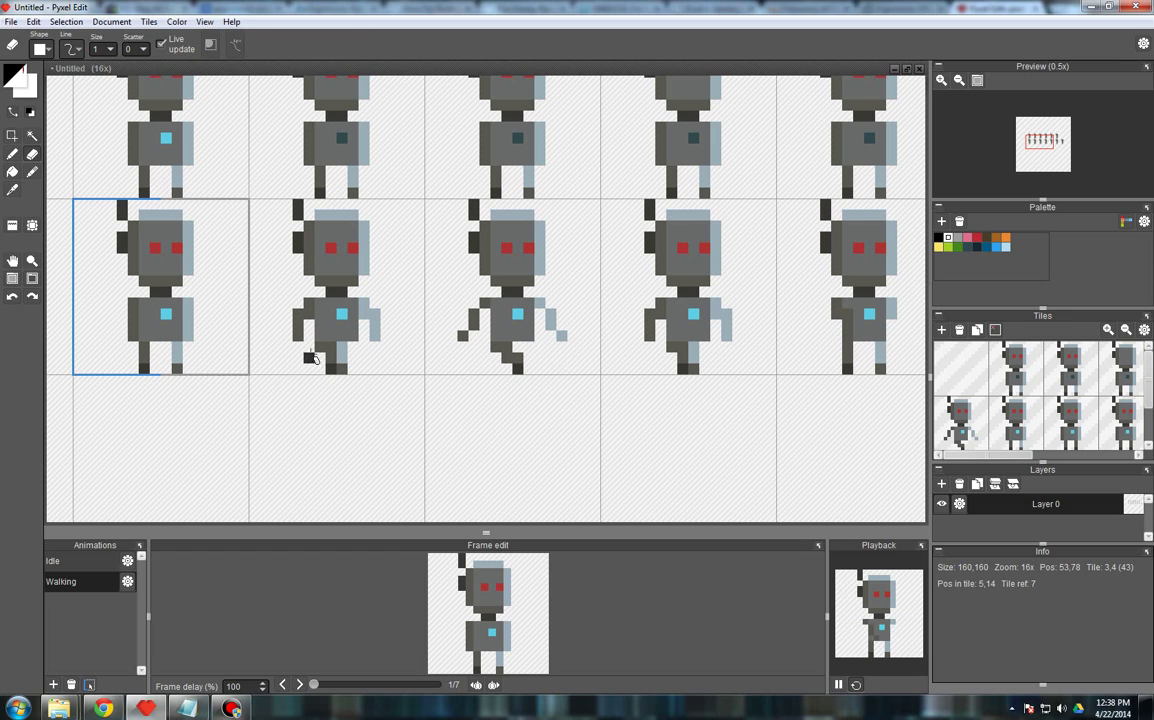
pyautogui.moveTo(290, 320)
pyautogui.mouseDown()
pyautogui.moveTo(367, 351)
pyautogui.moveTo(330, 364)
pyautogui.moveTo(353, 373)
pyautogui.moveTo(530, 366)
pyautogui.moveTo(496, 354)
pyautogui.moveTo(513, 359)
pyautogui.moveTo(495, 371)
pyautogui.moveTo(276, 393)
pyautogui.moveTo(583, 381)
pyautogui.moveTo(534, 356)
pyautogui.moveTo(580, 359)
pyautogui.moveTo(528, 370)
pyautogui.moveTo(577, 378)
pyautogui.moveTo(682, 373)
pyautogui.moveTo(740, 355)
pyautogui.moveTo(756, 357)
pyautogui.moveTo(705, 372)
pyautogui.moveTo(762, 376)
pyautogui.mouseUp()
pyautogui.scroll(-1, 283, 392)
pyautogui.scroll(1, 587, 386)
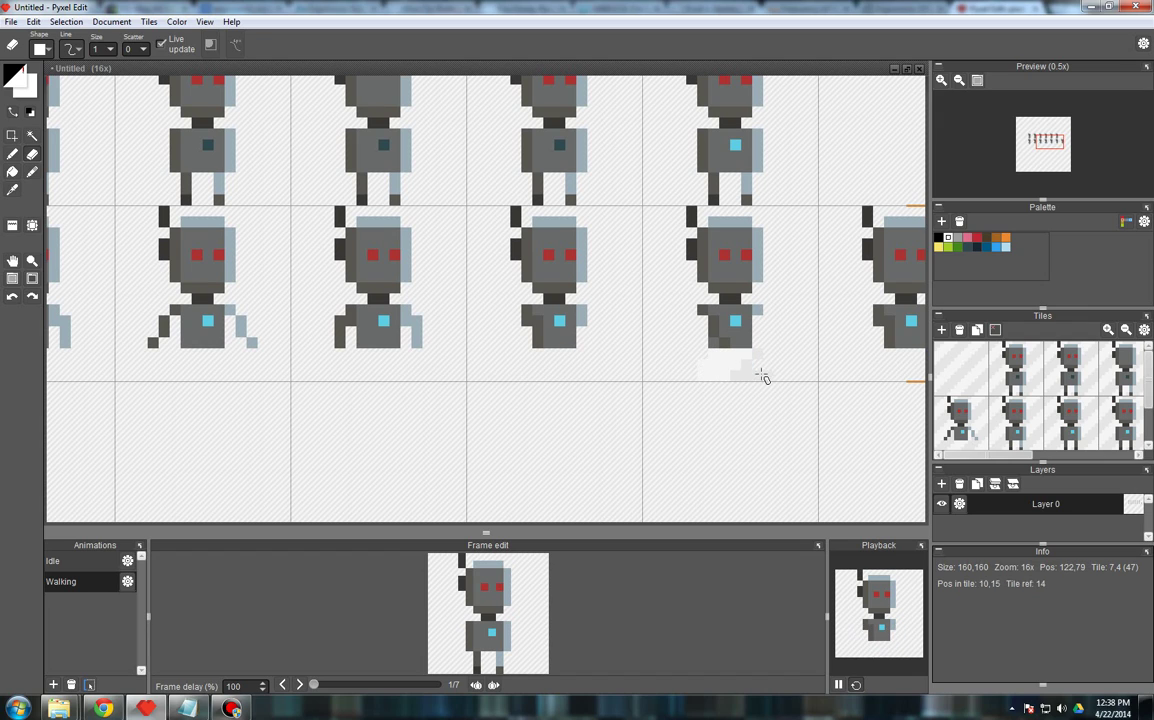
pyautogui.scroll(-1, 570, 386)
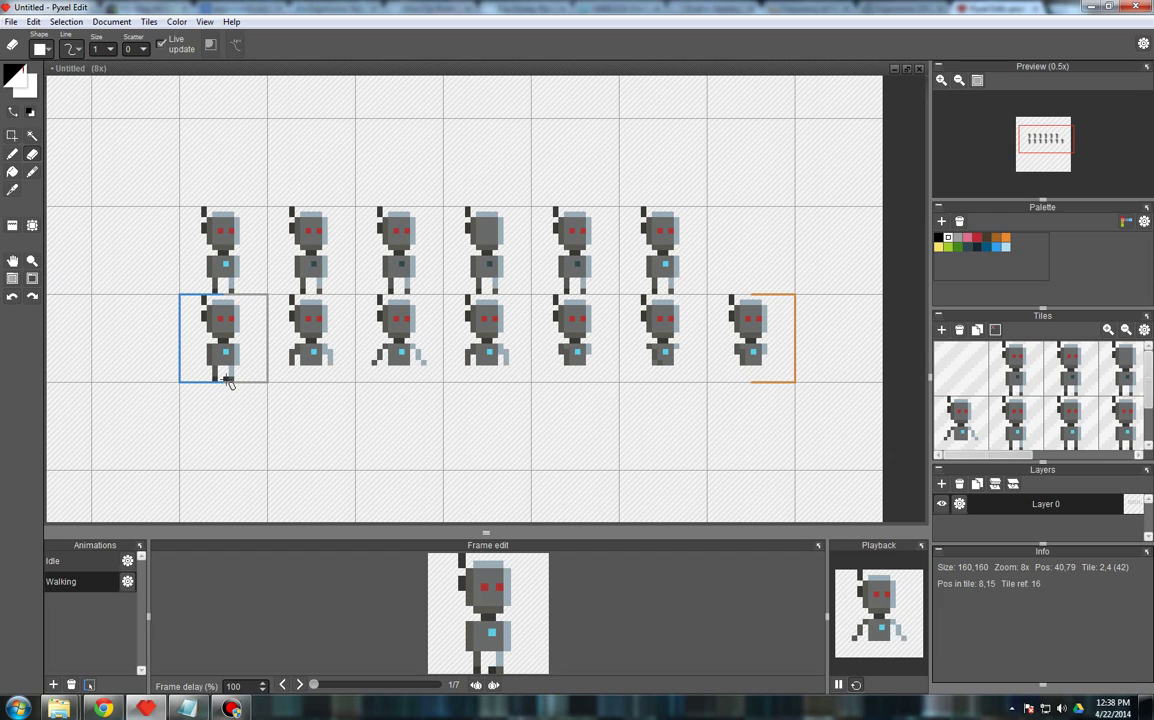
# - Draw bent left-hand legs in olive-grey with dark feet on the second, third and fourth lower-row robots, extending the third one further
pyautogui.scroll(1, 208, 370)
pyautogui.press('b')
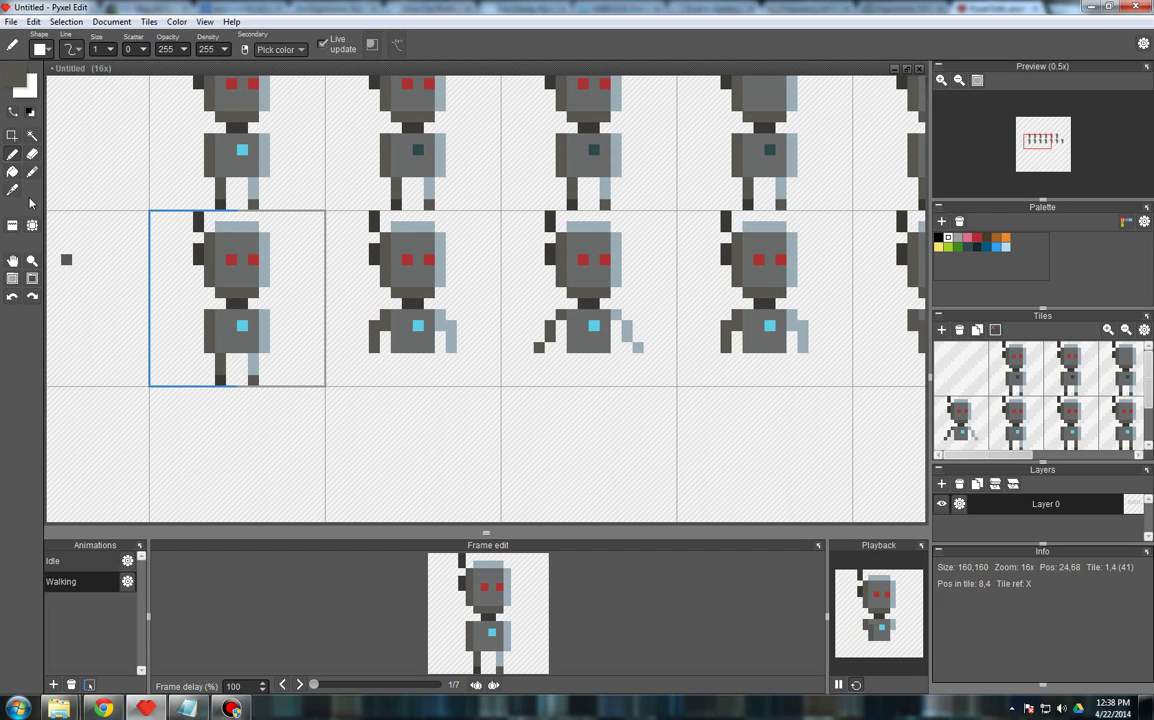
pyautogui.click(406, 370)
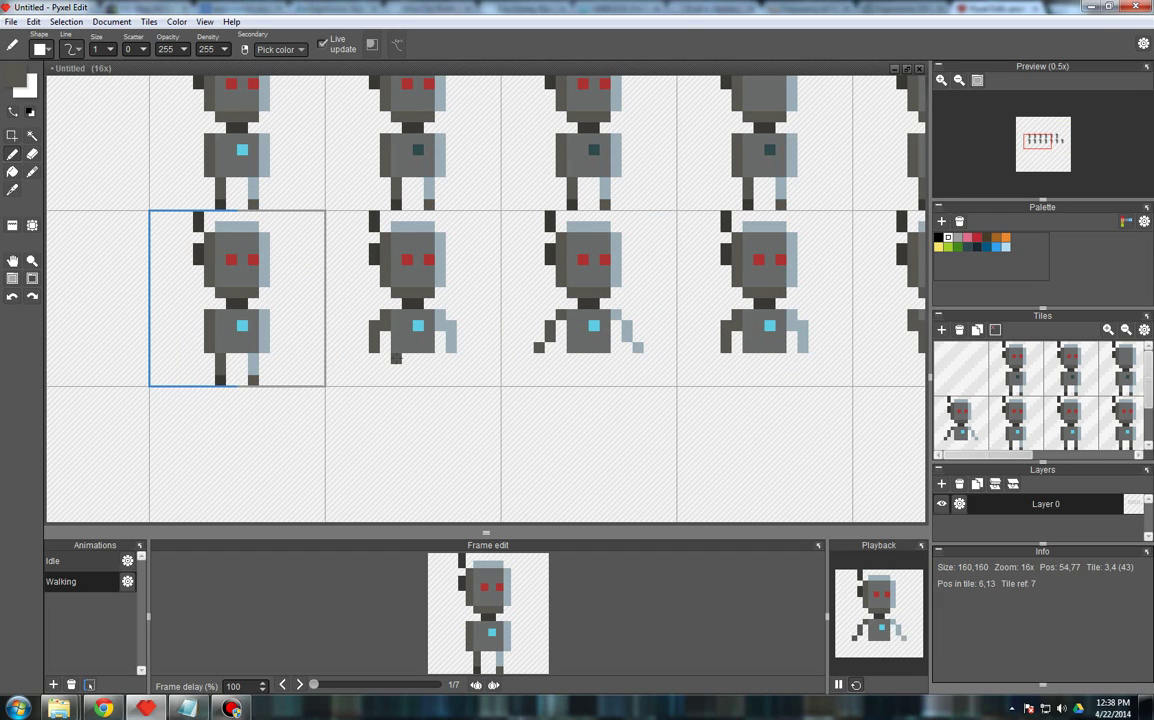
pyautogui.click(407, 380)
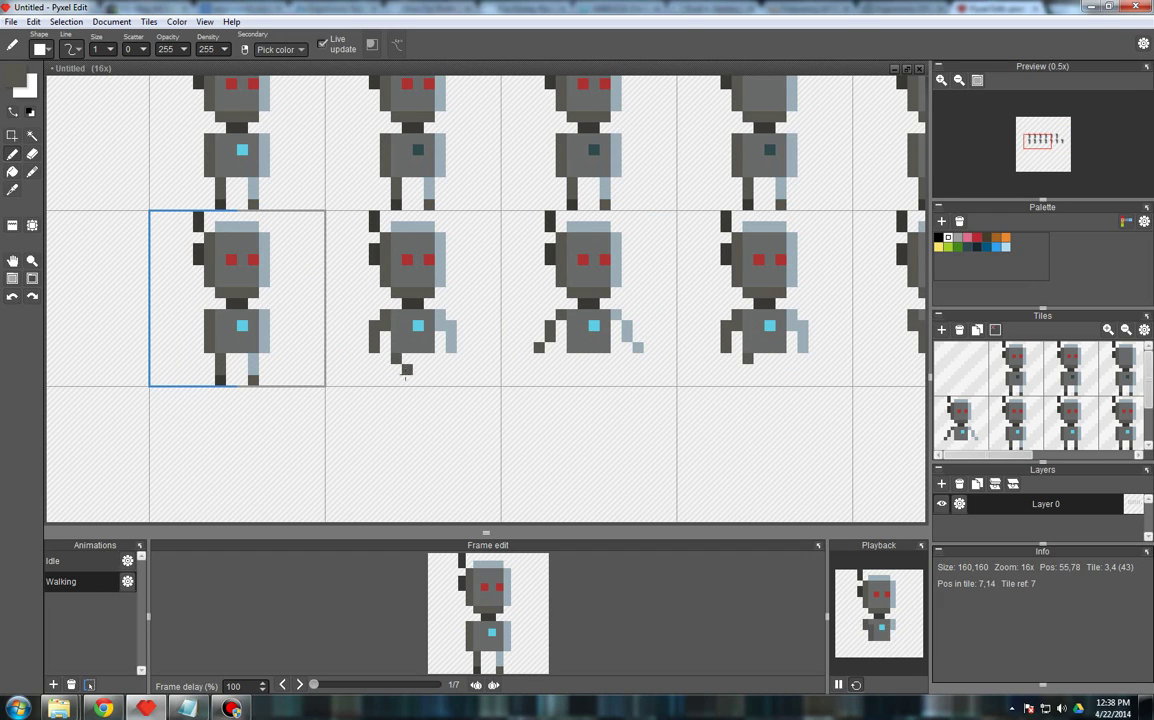
pyautogui.rightClick(220, 381)
pyautogui.click(409, 384)
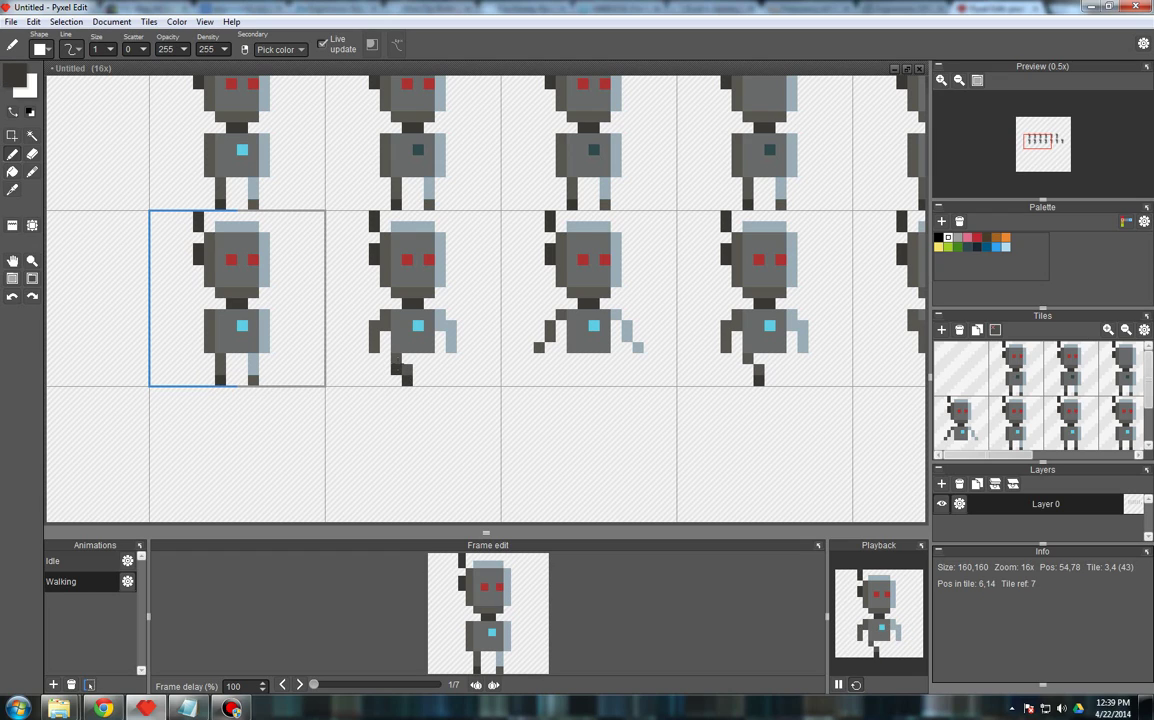
pyautogui.rightClick(354, 320)
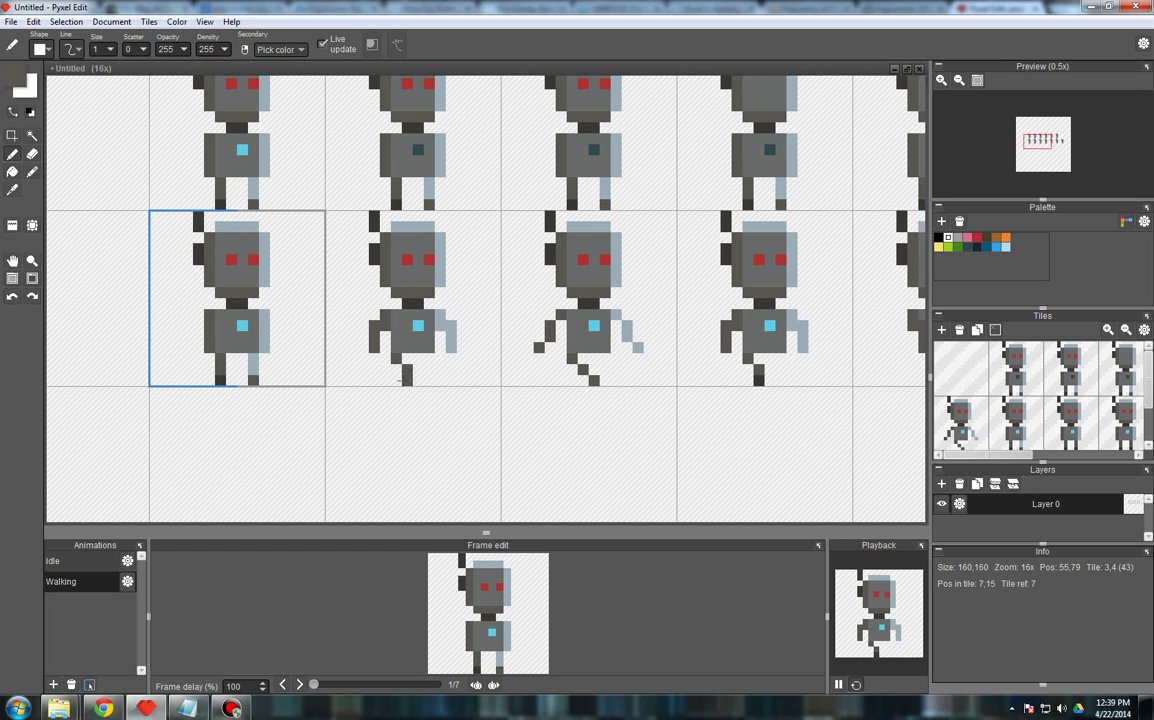
pyautogui.rightClick(377, 343)
pyautogui.scroll(-1, 304, 357)
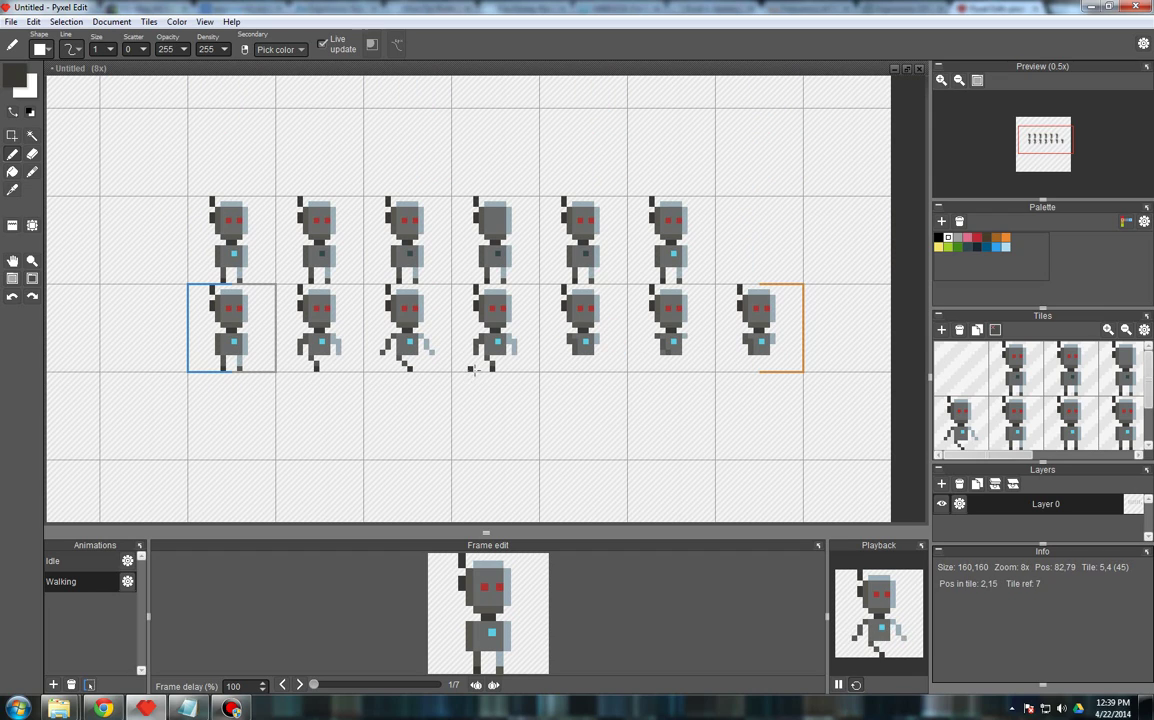
pyautogui.scroll(1, 600, 360)
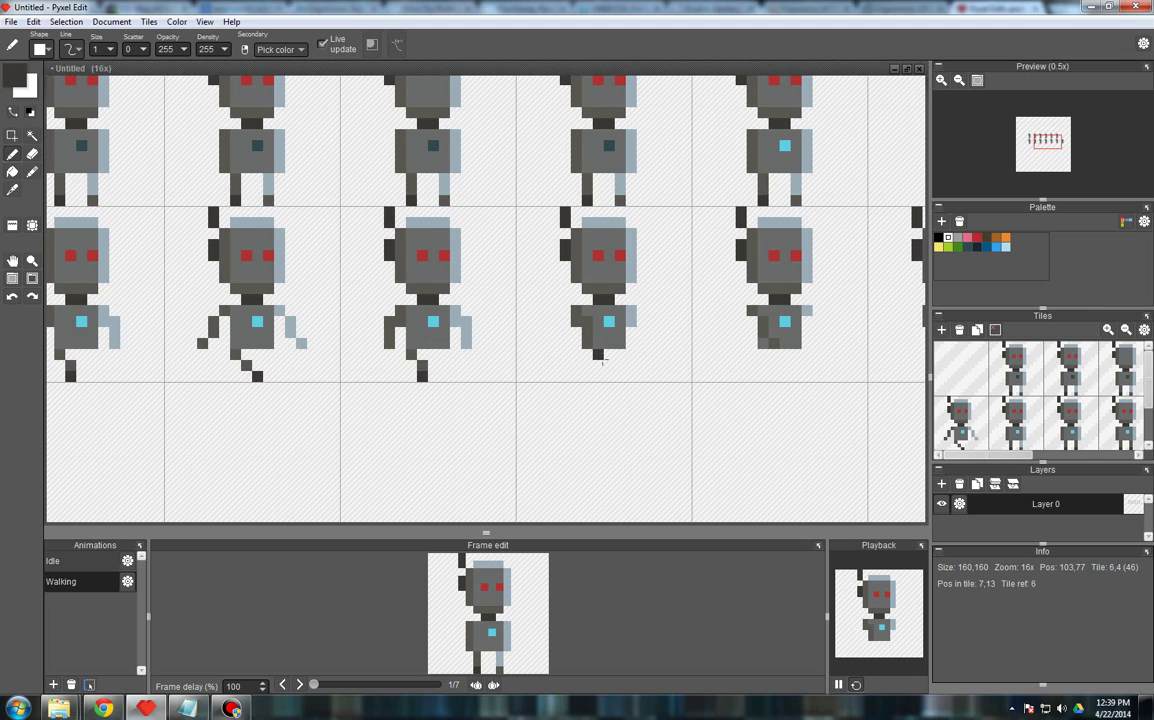
pyautogui.scroll(-1, 601, 362)
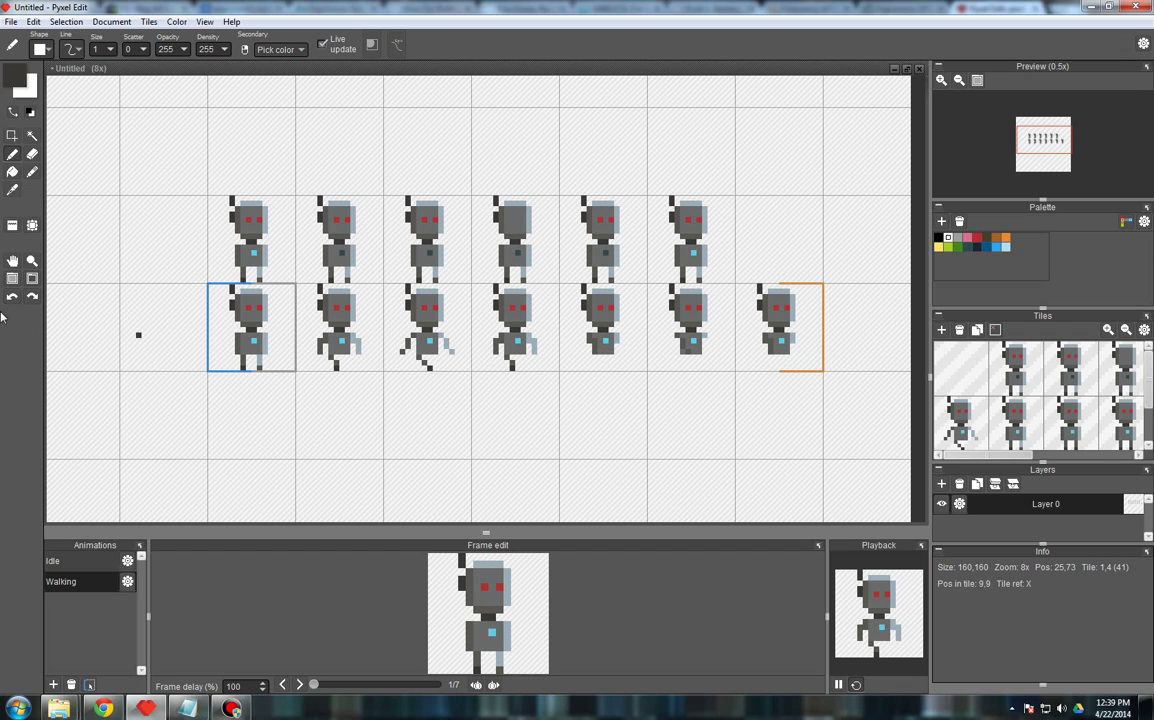
# - Shift the fifth through seventh walking frames one cell to the right and place the standing robot tile in the fifth lower-row cell
pyautogui.click(20, 279)
pyautogui.scroll(-2, 523, 373)
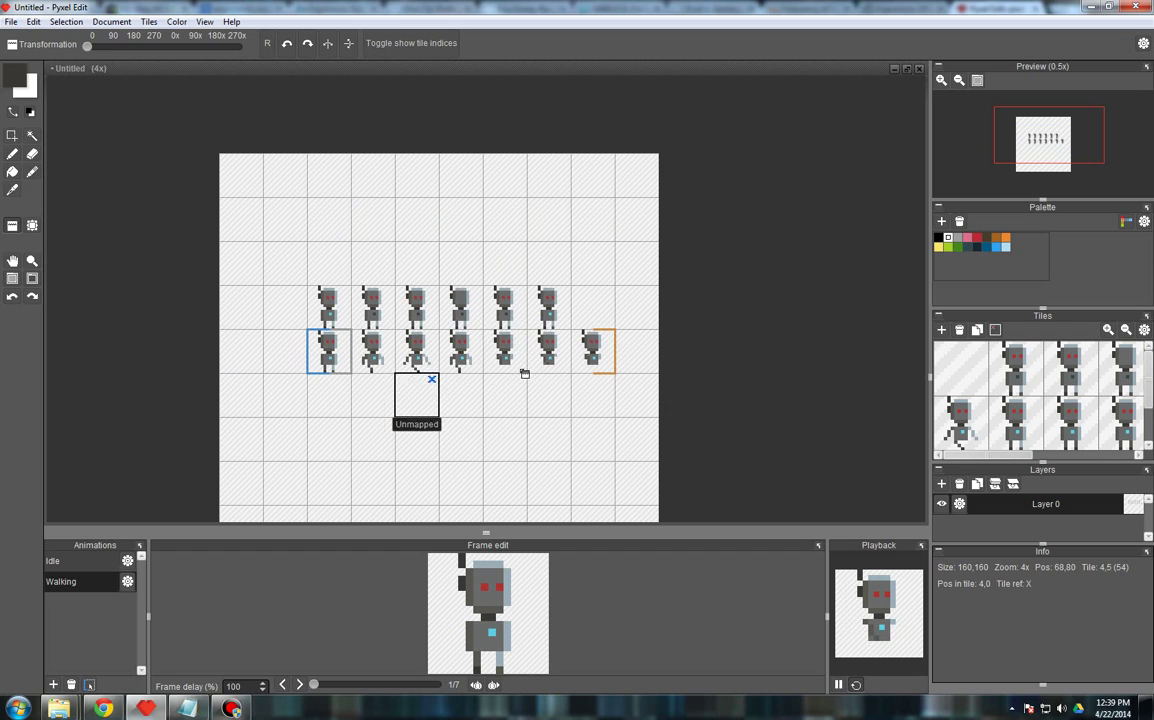
pyautogui.click(636, 354)
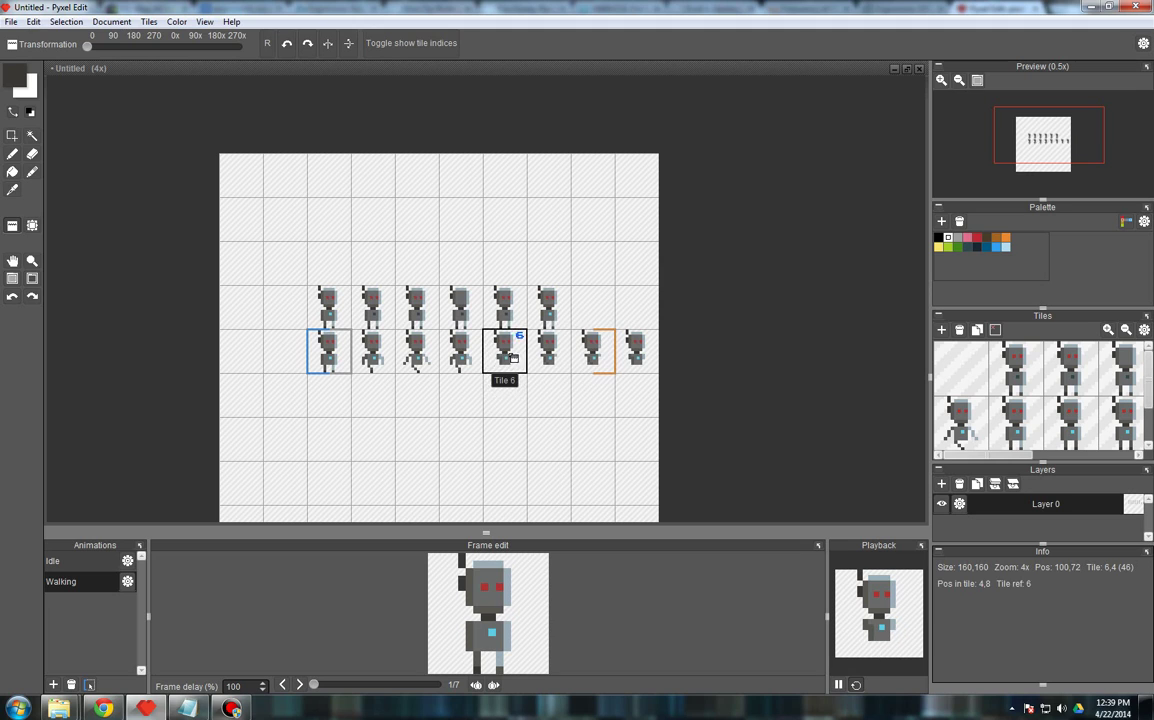
pyautogui.click(505, 352)
pyautogui.scroll(2, 489, 433)
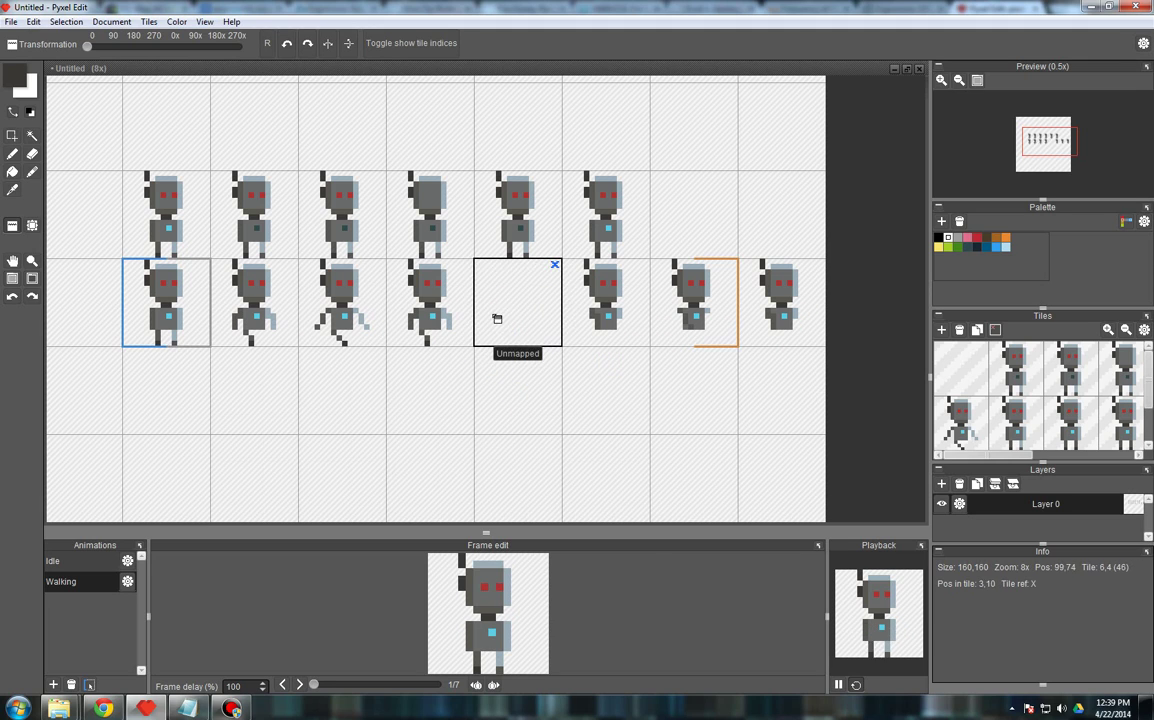
pyautogui.click(518, 300)
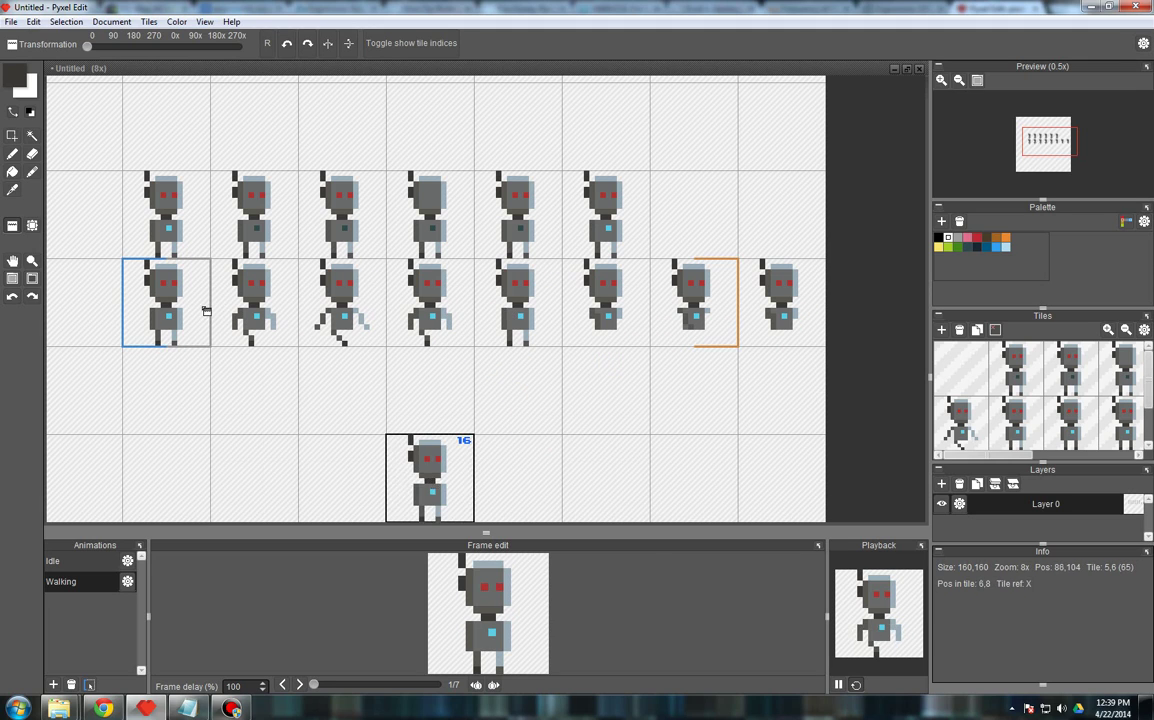
# - Draw backward-bent left-hand legs in olive-grey with dark feet on the sixth and seventh lower-row robots
pyautogui.click(13, 155)
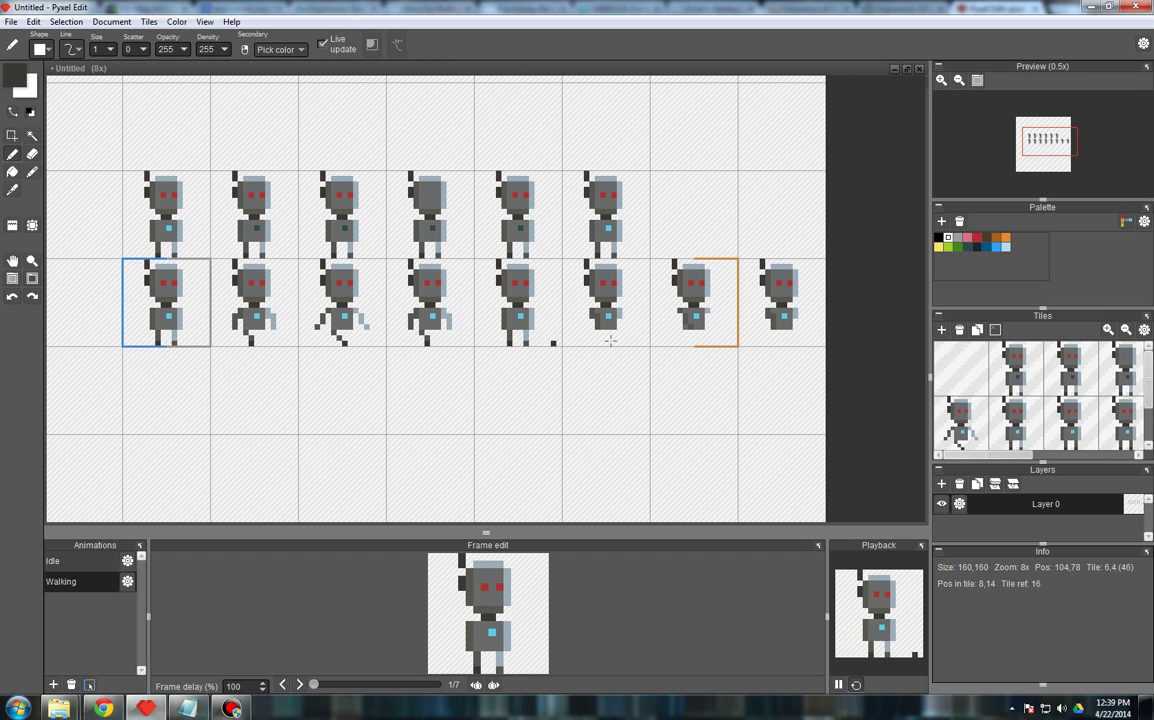
pyautogui.scroll(1, 431, 340)
pyautogui.rightClick(409, 332)
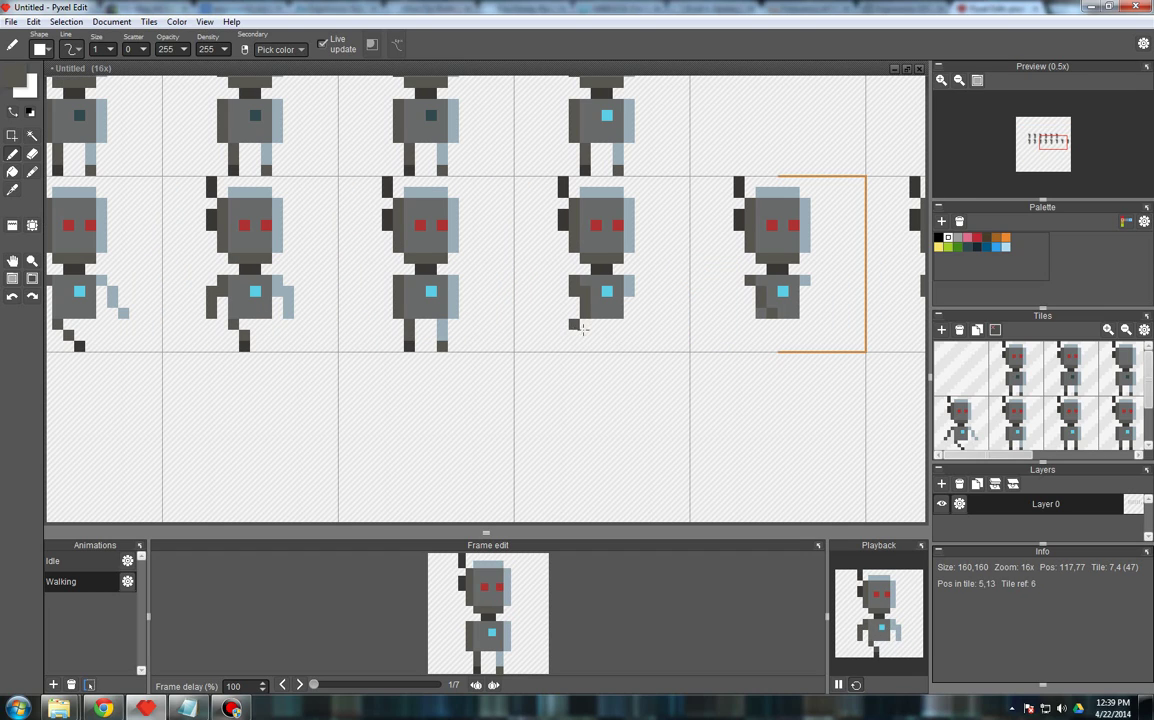
pyautogui.click(597, 326)
pyautogui.click(584, 346)
pyautogui.click(761, 325)
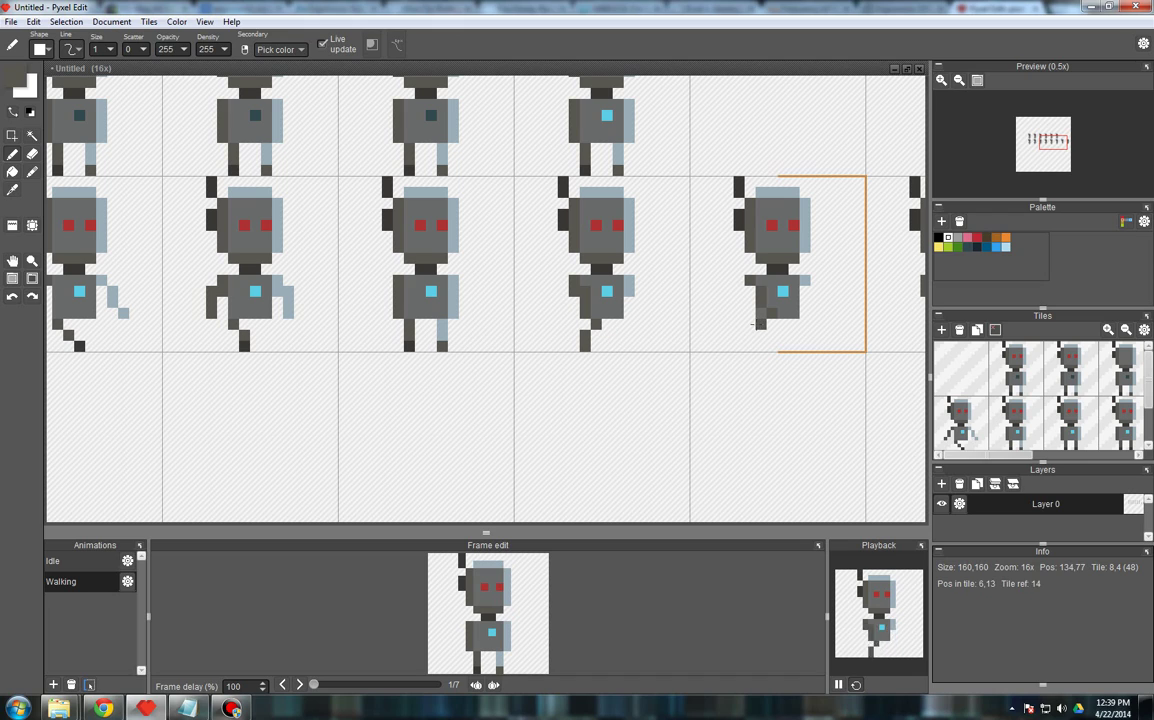
pyautogui.click(750, 336)
pyautogui.click(741, 346)
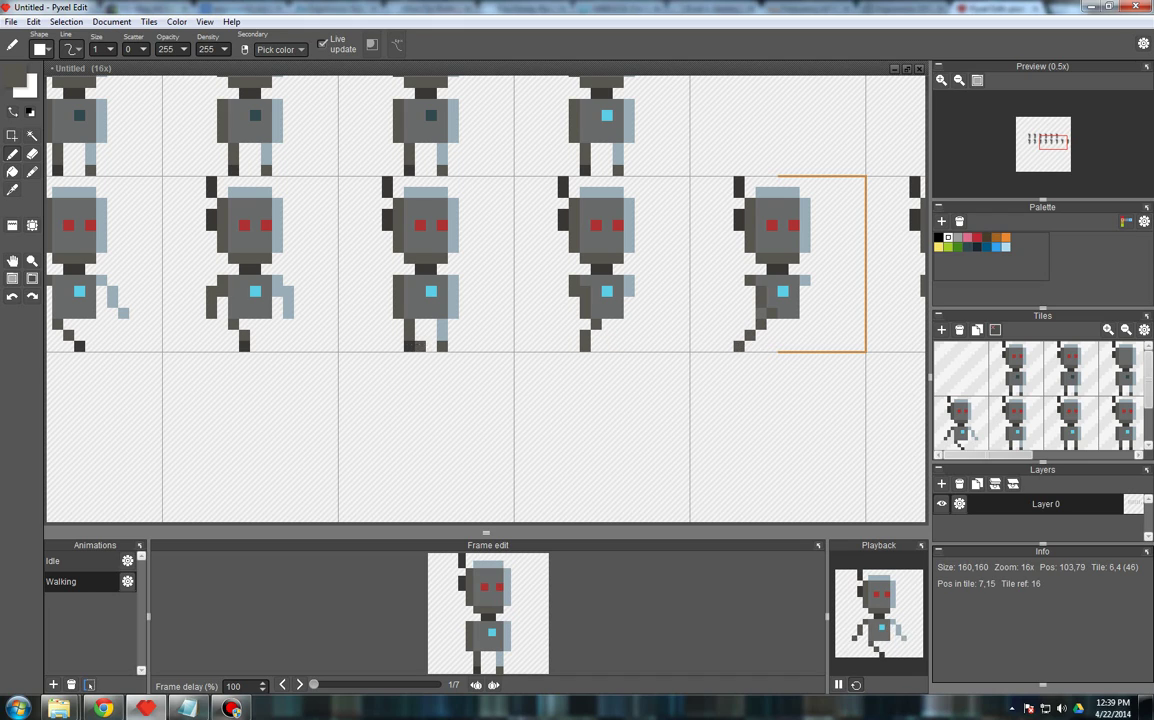
pyautogui.rightClick(584, 346)
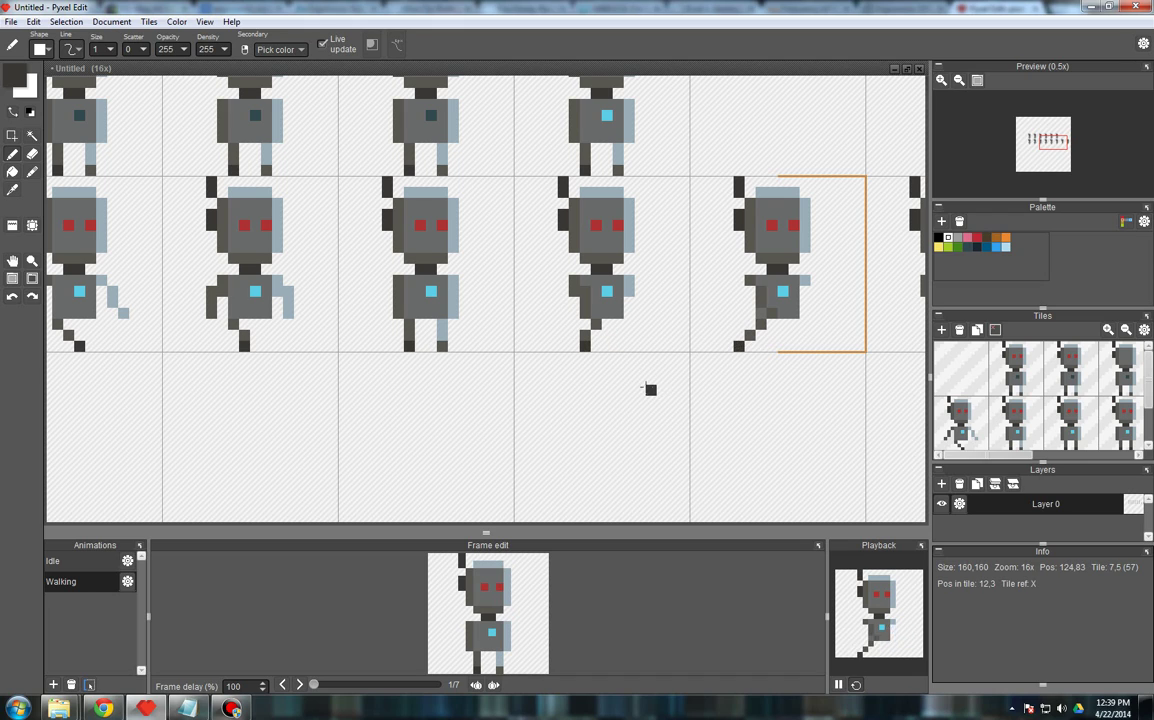
pyautogui.scroll(-1, 648, 389)
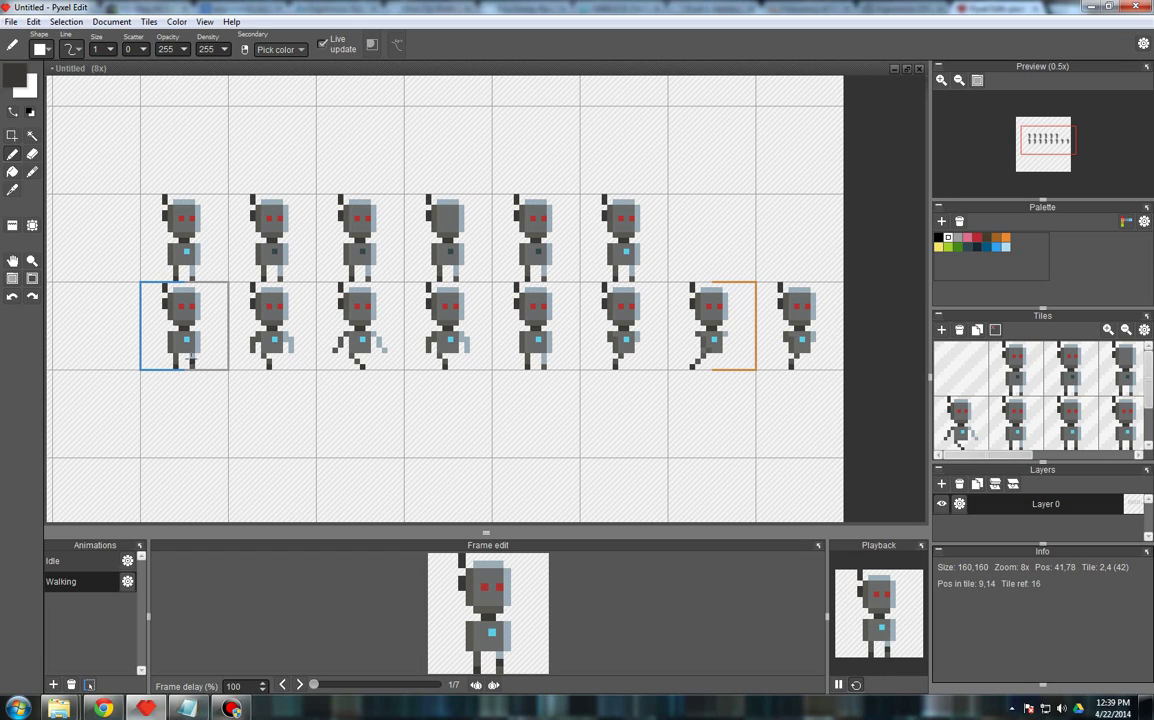
# - Draw the second lower-row robot's right-hand leg bent inward in pale blue-grey with an olive-grey foot
pyautogui.rightClick(205, 372)
pyautogui.scroll(1, 205, 365)
pyautogui.click(215, 364)
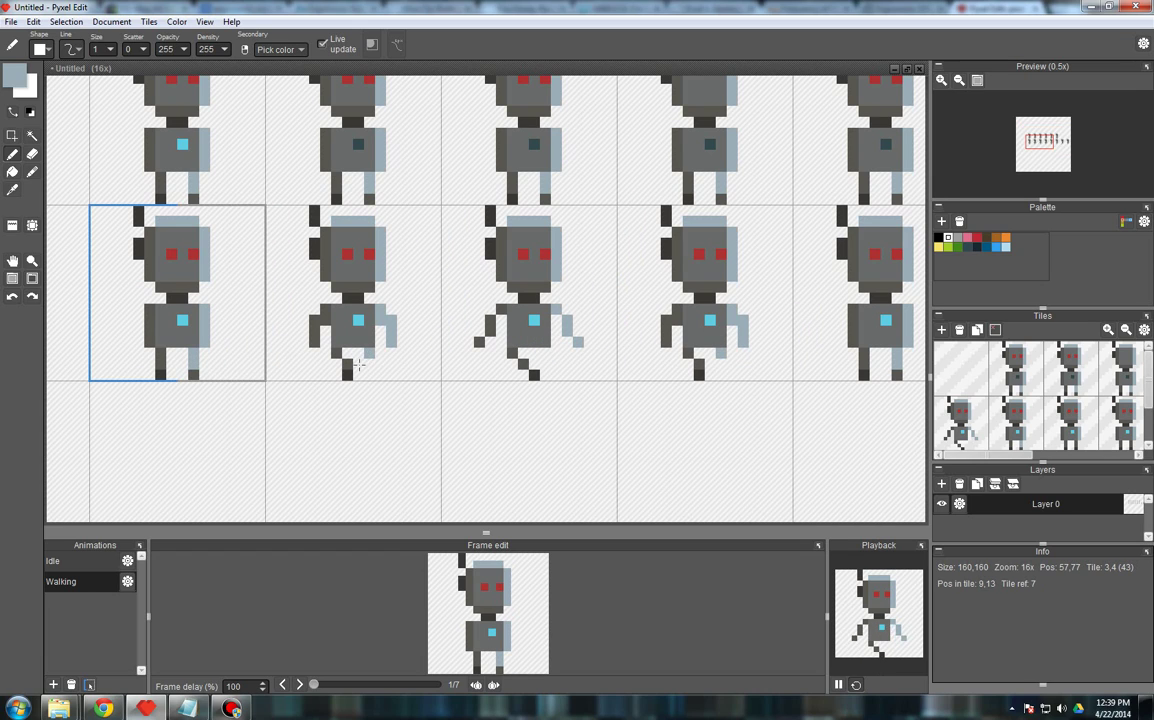
pyautogui.rightClick(195, 375)
pyautogui.click(359, 375)
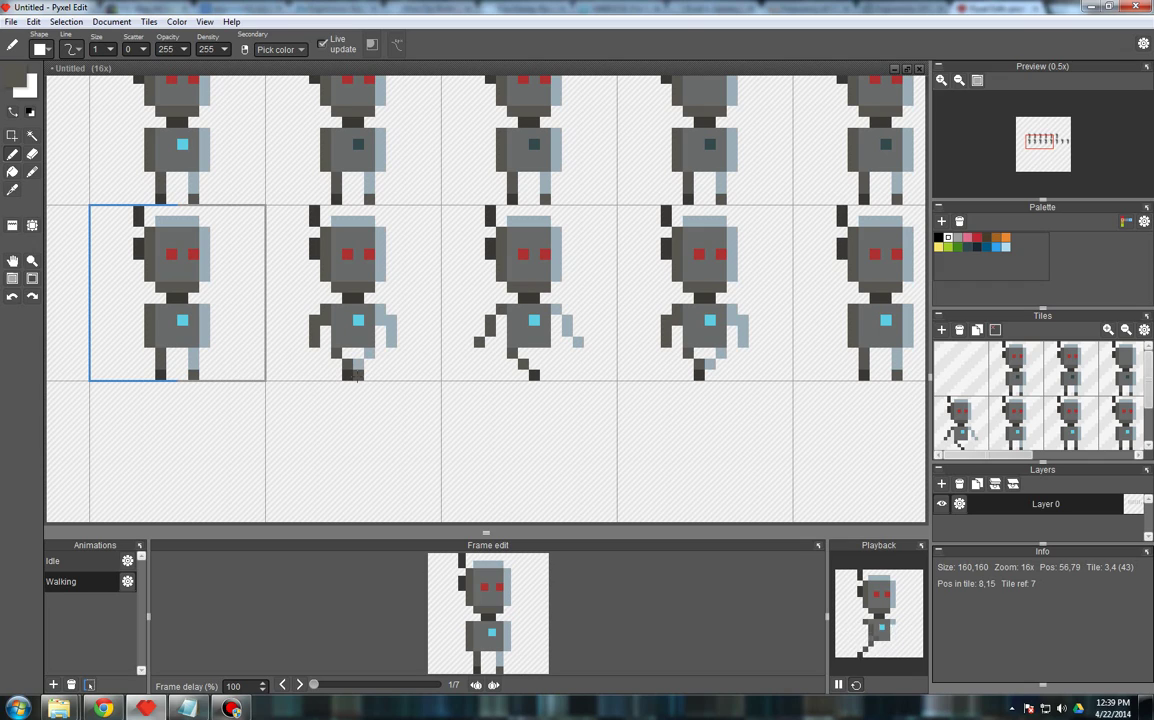
pyautogui.rightClick(370, 354)
pyautogui.click(359, 364)
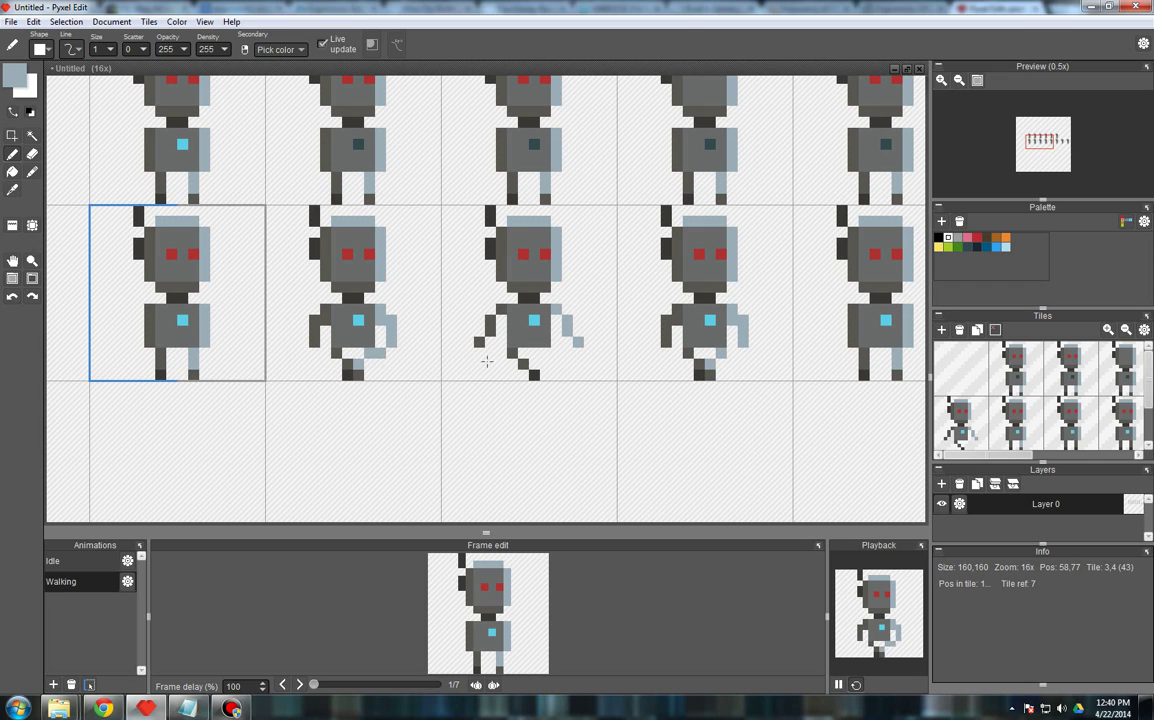
# - Draw the third lower-row robot's right-hand leg bent inward behind the other leg in pale blue-grey with an olive-grey foot
pyautogui.click(545, 353)
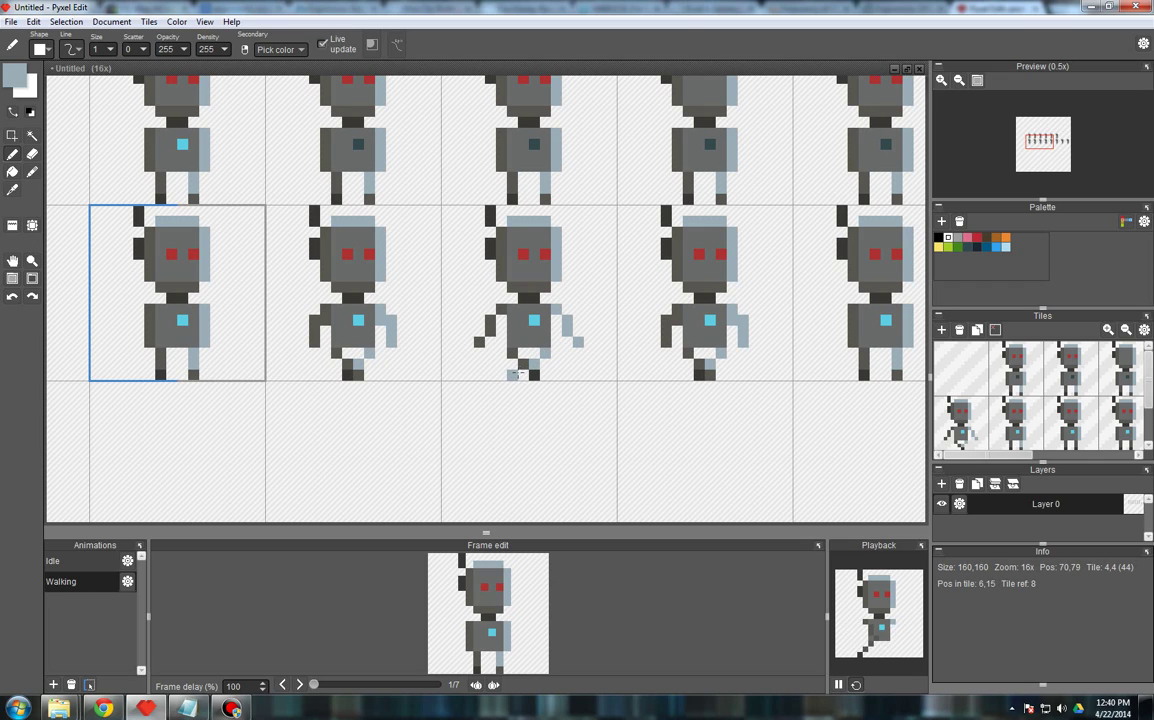
pyautogui.rightClick(322, 338)
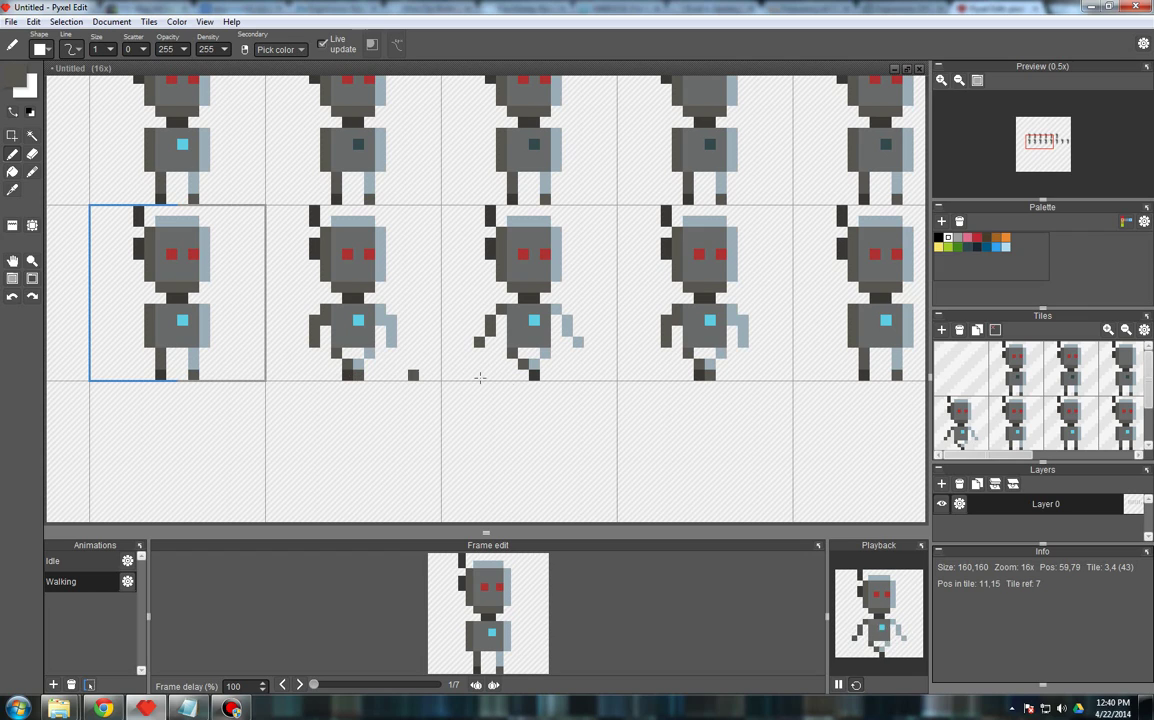
pyautogui.click(712, 362)
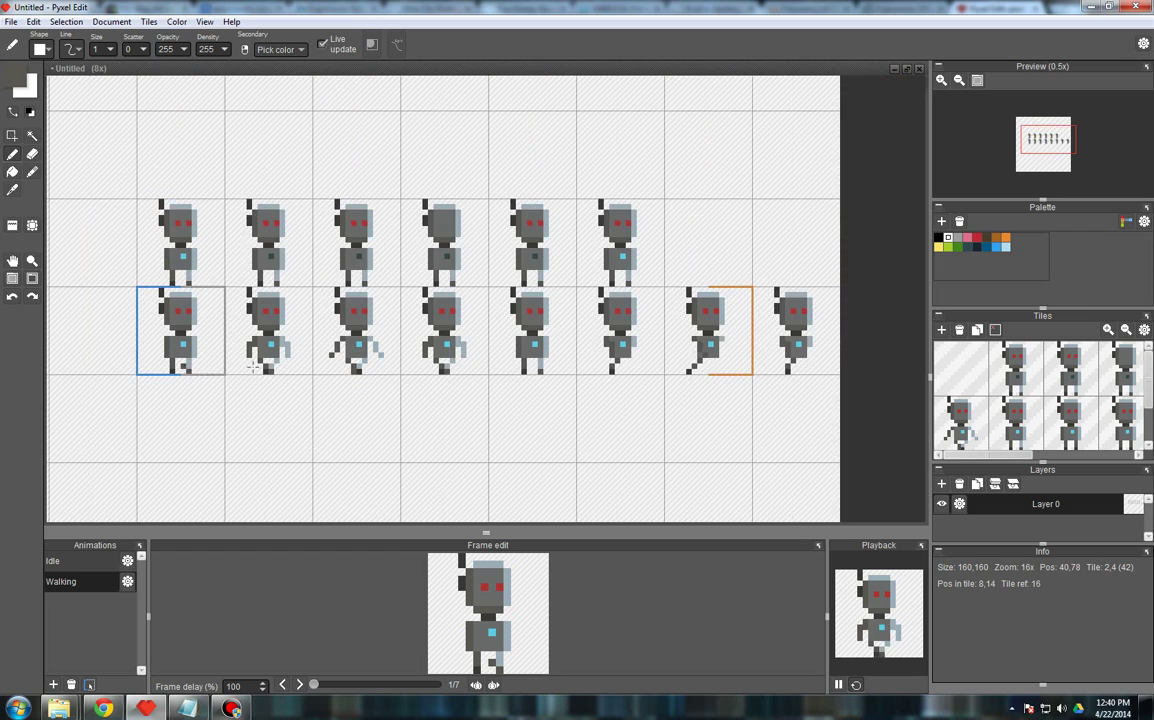
# - Draw forward-stepping right-hand legs in pale blue-grey with olive-grey feet on the sixth and seventh lower-row robots
pyautogui.scroll(-1, 711, 363)
pyautogui.scroll(1, 539, 369)
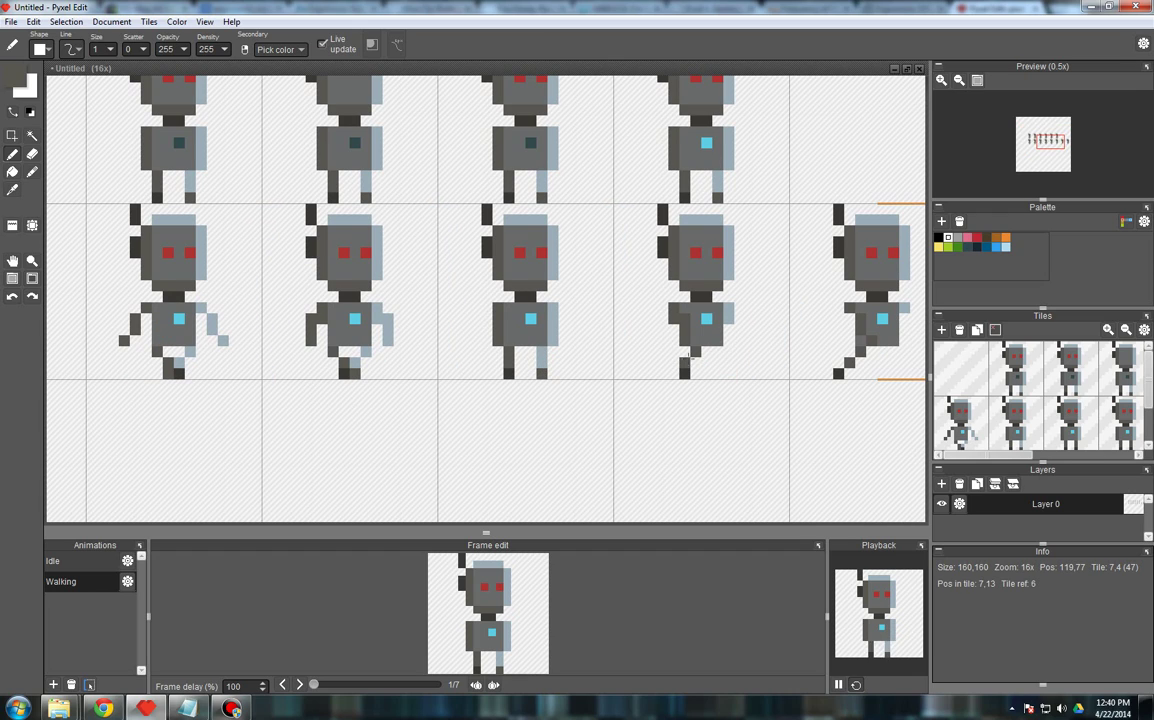
pyautogui.keyDown('alt'); pyautogui.click(540, 362); pyautogui.keyUp('alt')
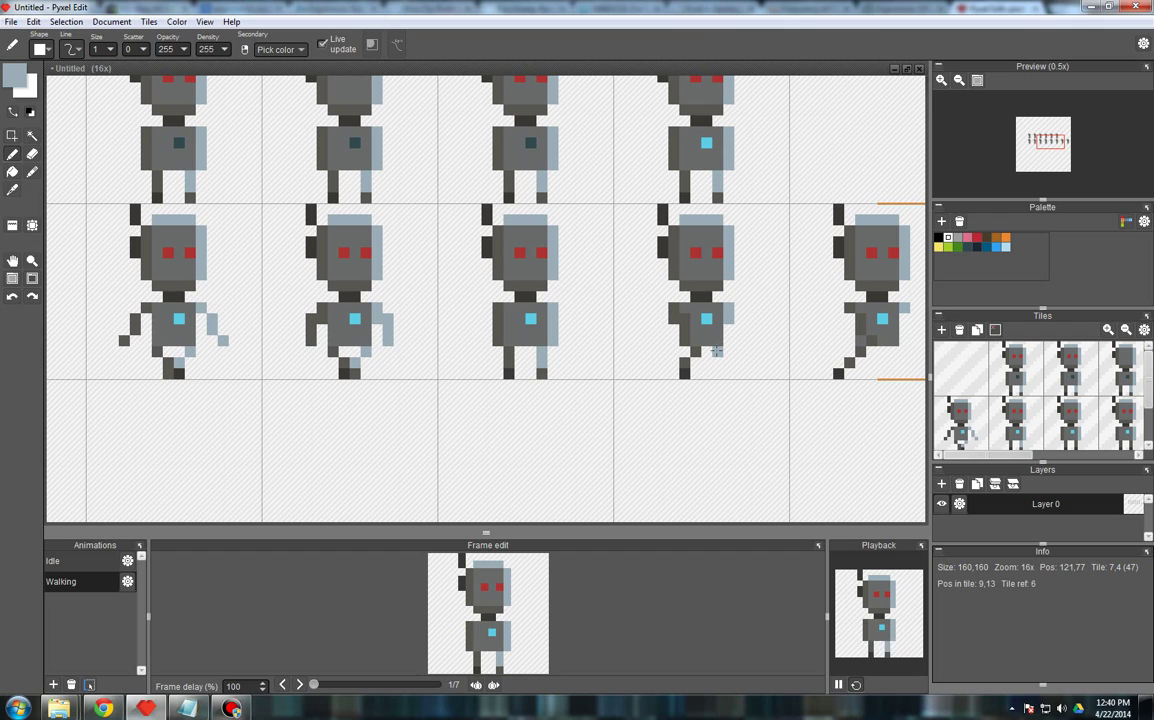
pyautogui.click(716, 351)
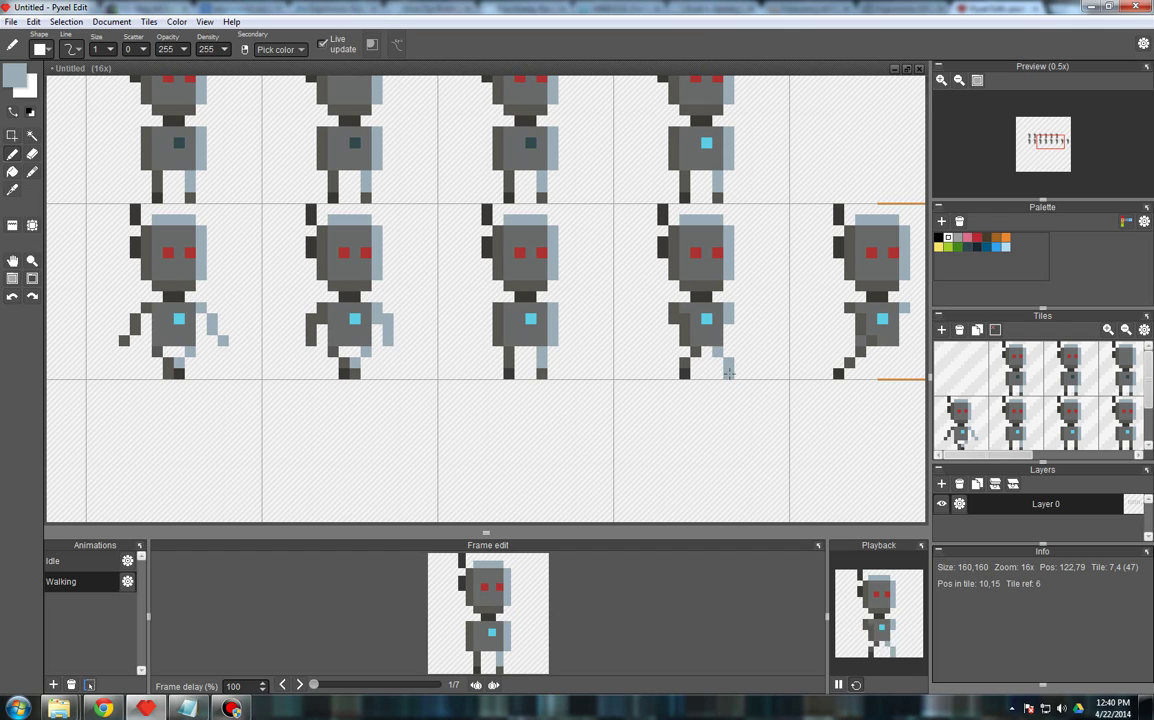
pyautogui.scroll(-1, 620, 325)
pyautogui.scroll(1, 600, 345)
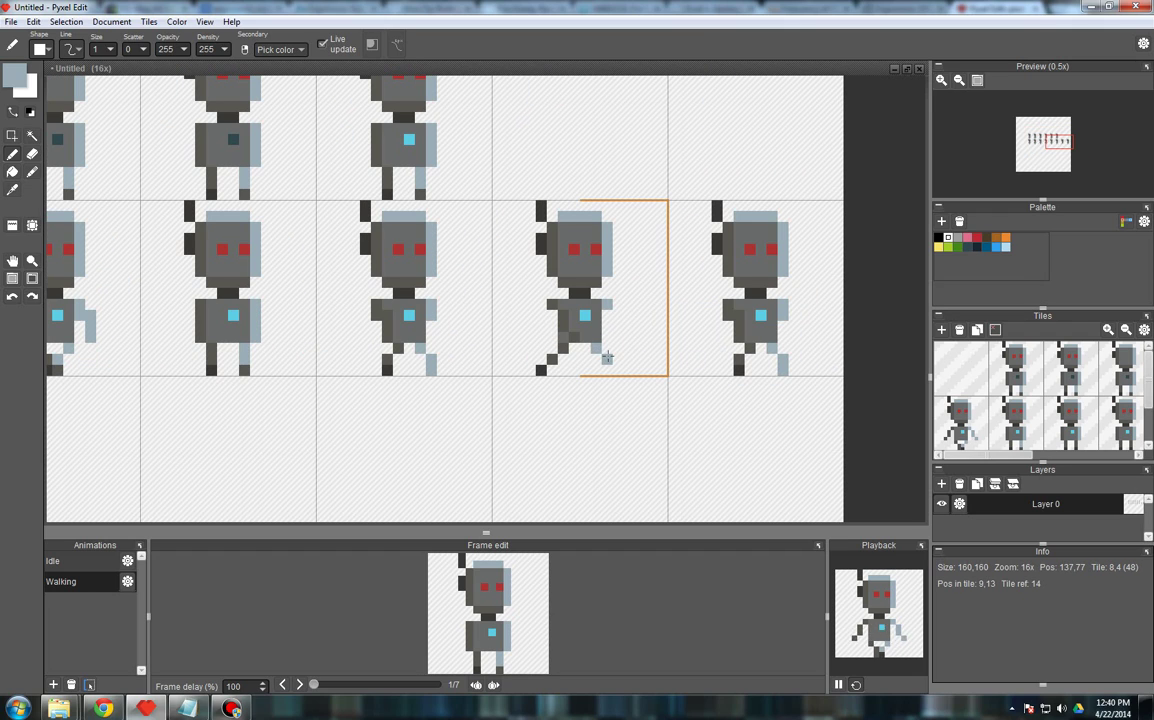
pyautogui.click(618, 375)
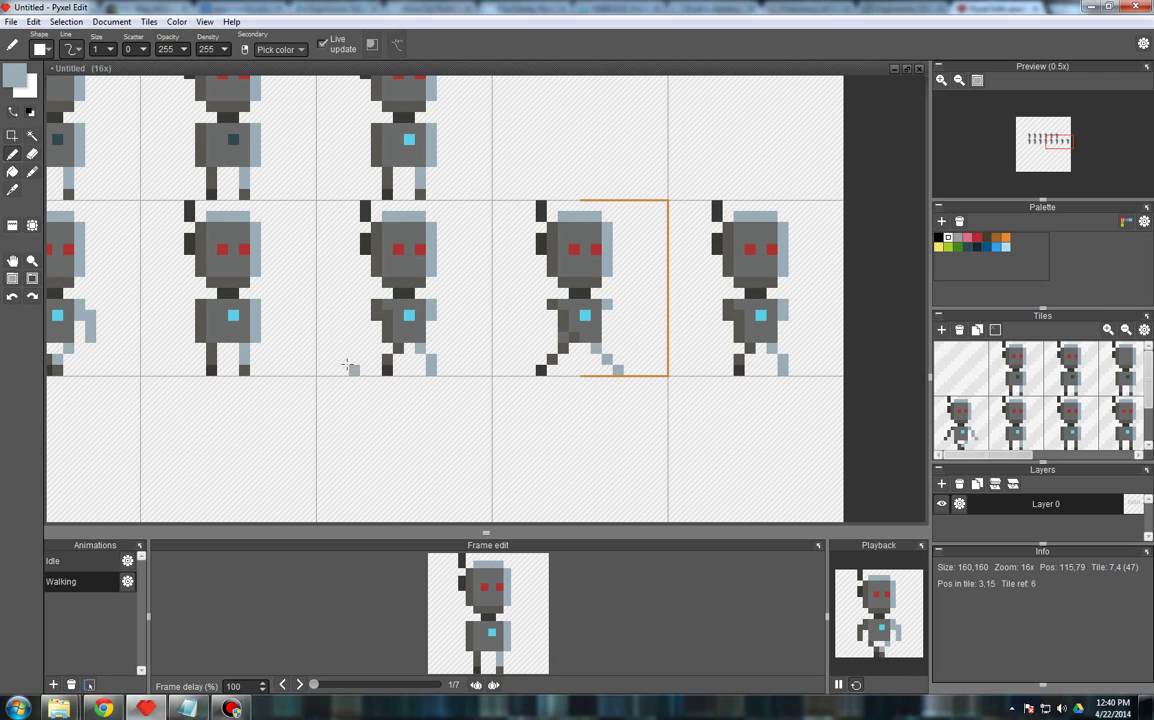
pyautogui.rightClick(244, 370)
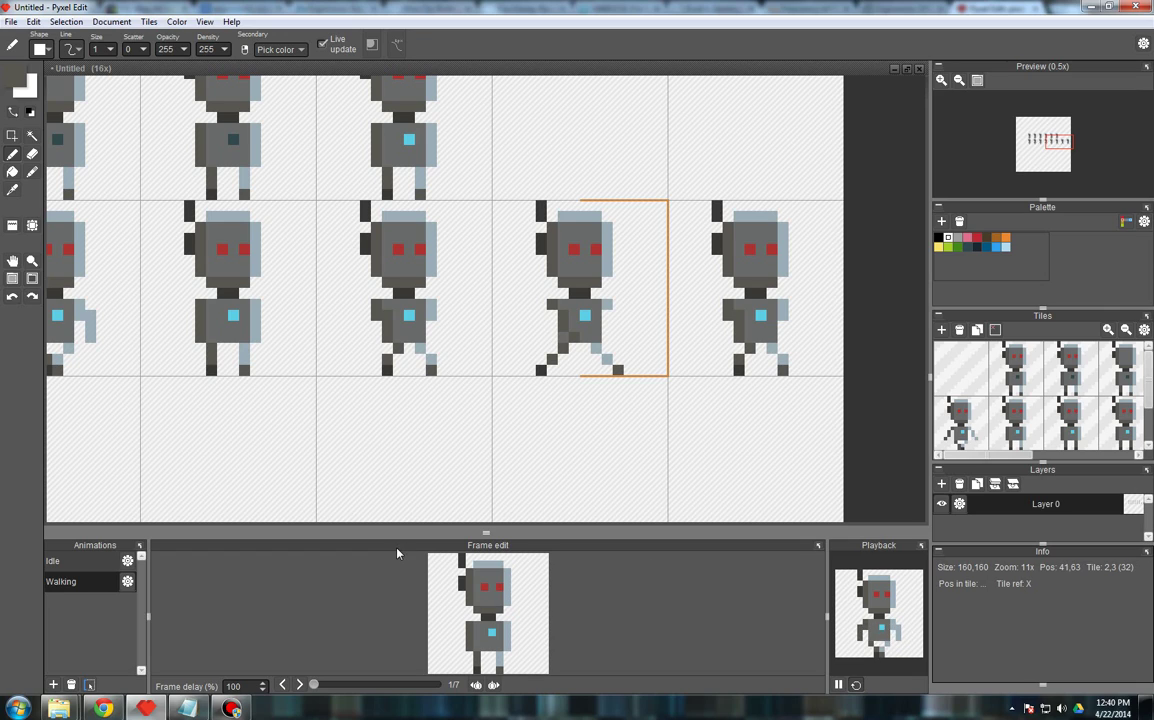
pyautogui.scroll(-2, 752, 462)
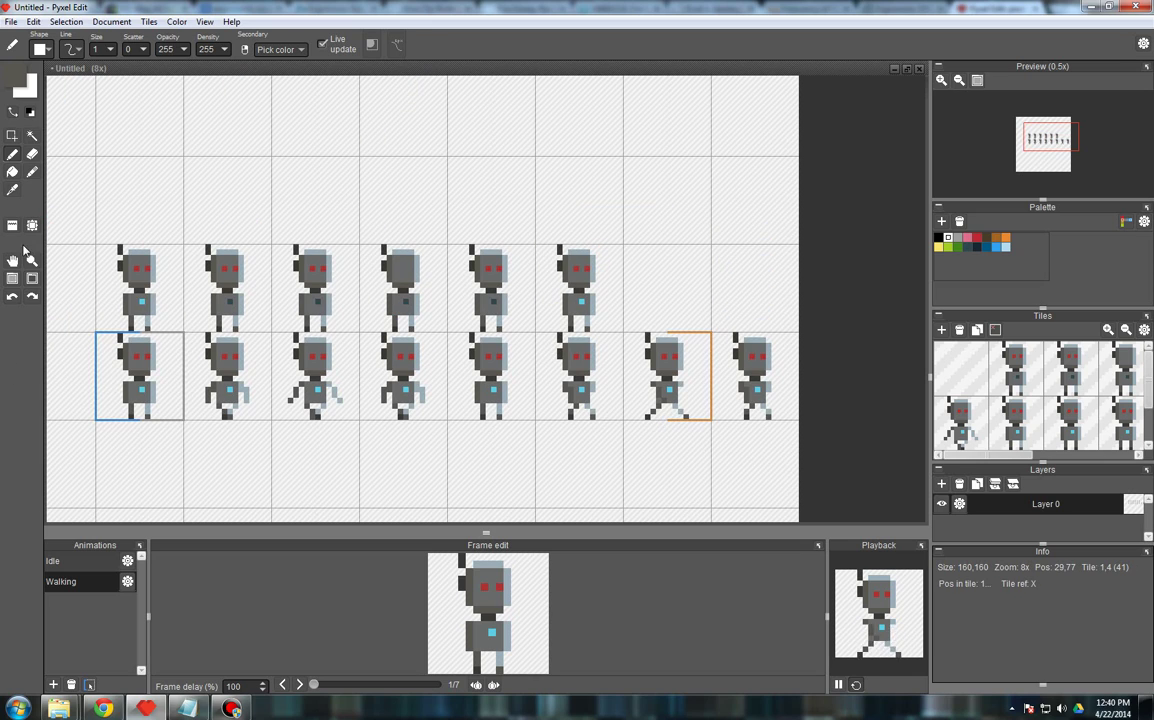
# - Redraw the third lower-row robot's legs straight and side by side, olive-grey for the left-hand leg and pale blue-grey for the right-hand one
pyautogui.scroll(1, 219, 428)
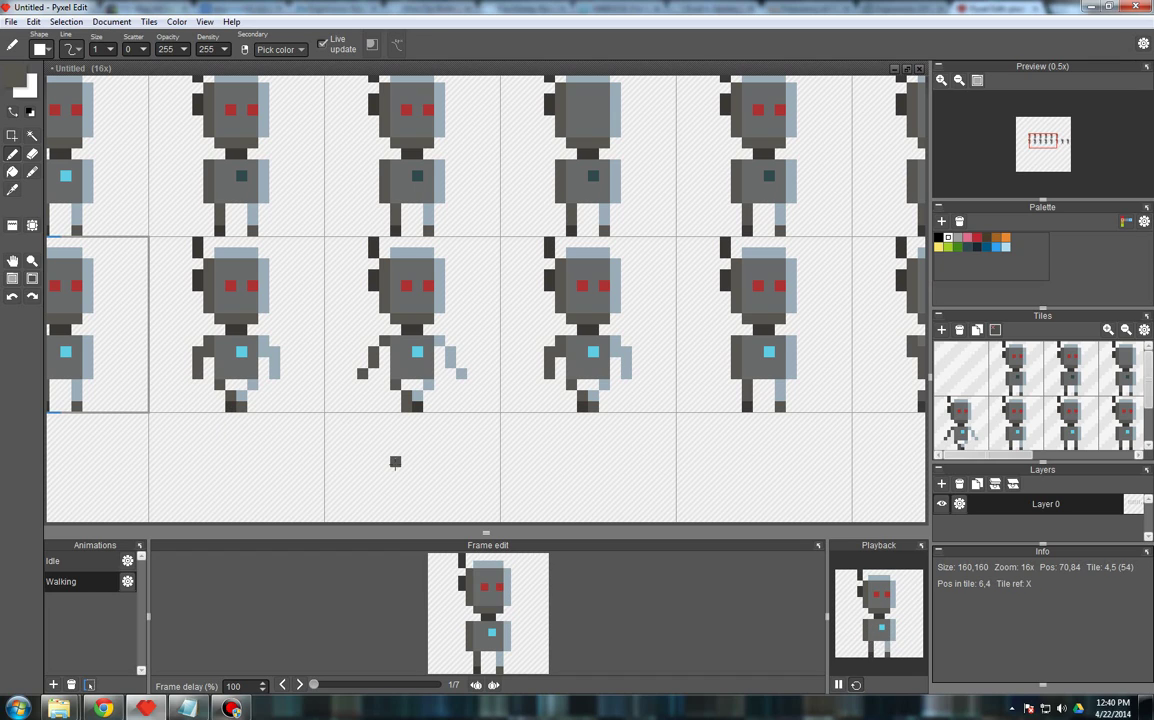
pyautogui.scroll(-1, 360, 393)
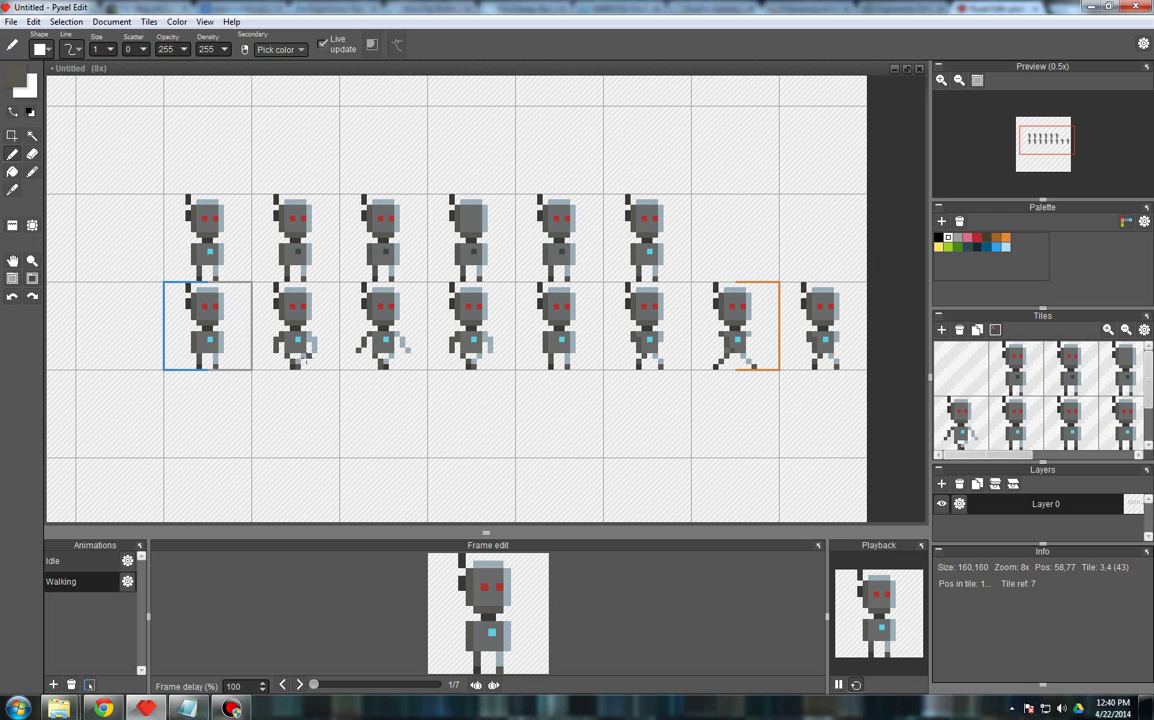
pyautogui.scroll(1, 380, 365)
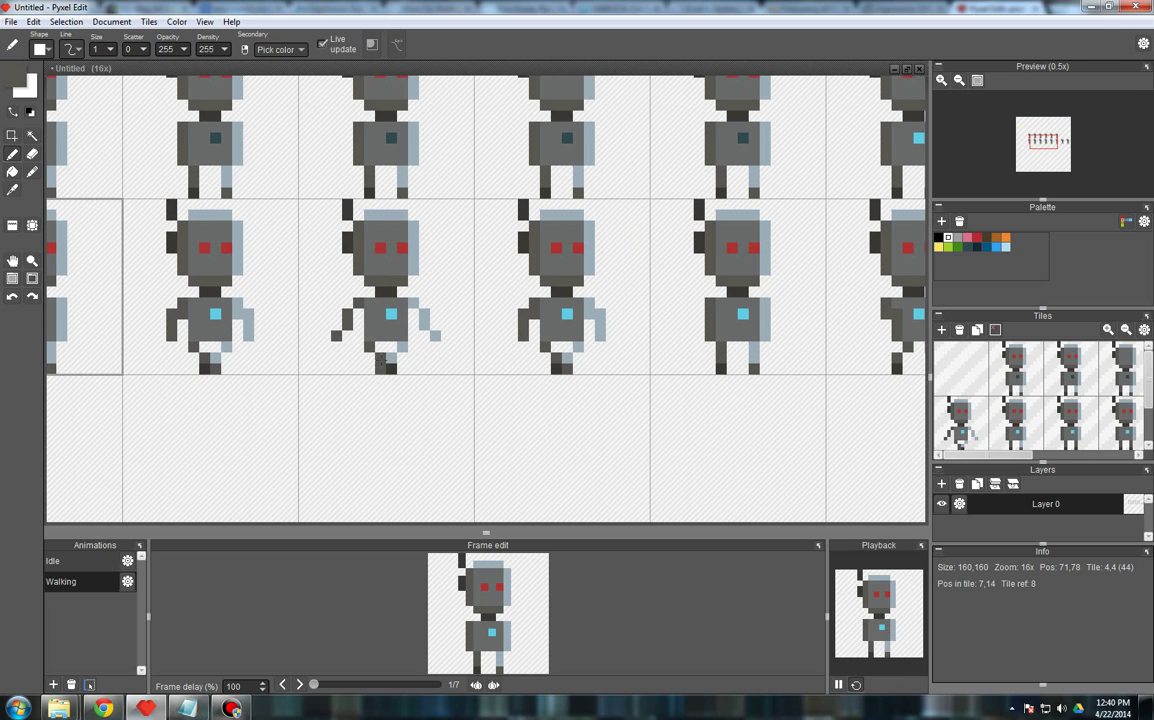
pyautogui.rightClick(391, 346)
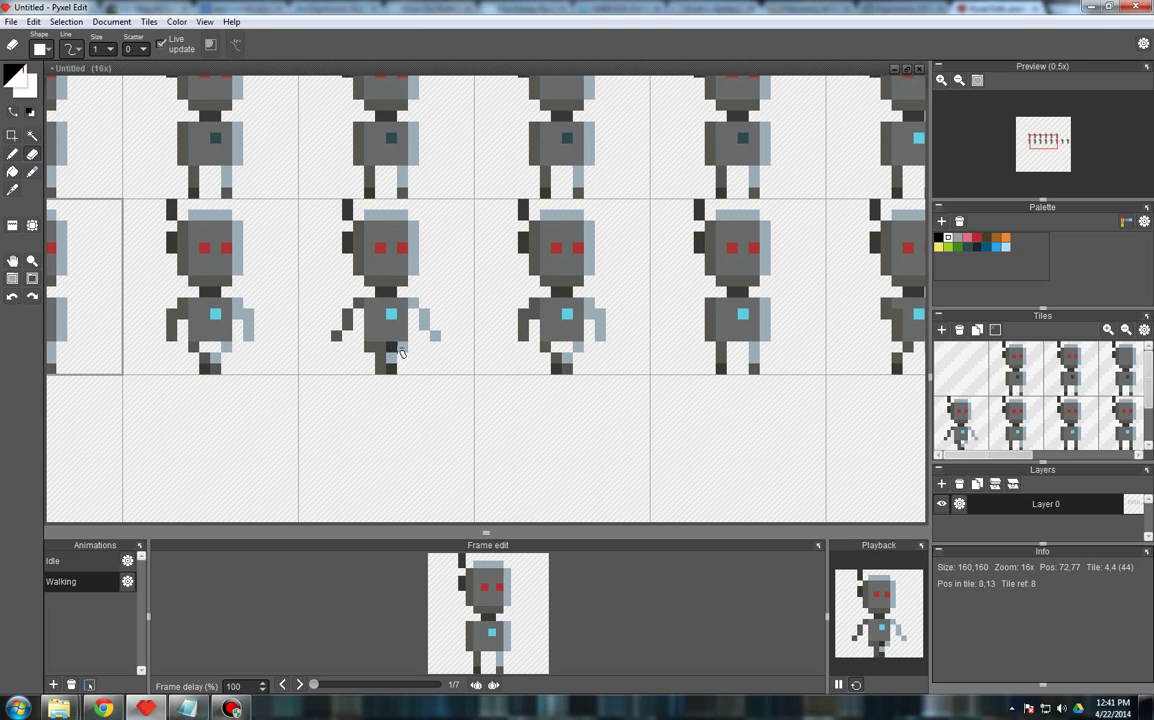
pyautogui.rightClick(392, 357)
pyautogui.click(391, 345)
pyautogui.rightClick(412, 366)
pyautogui.click(335, 391)
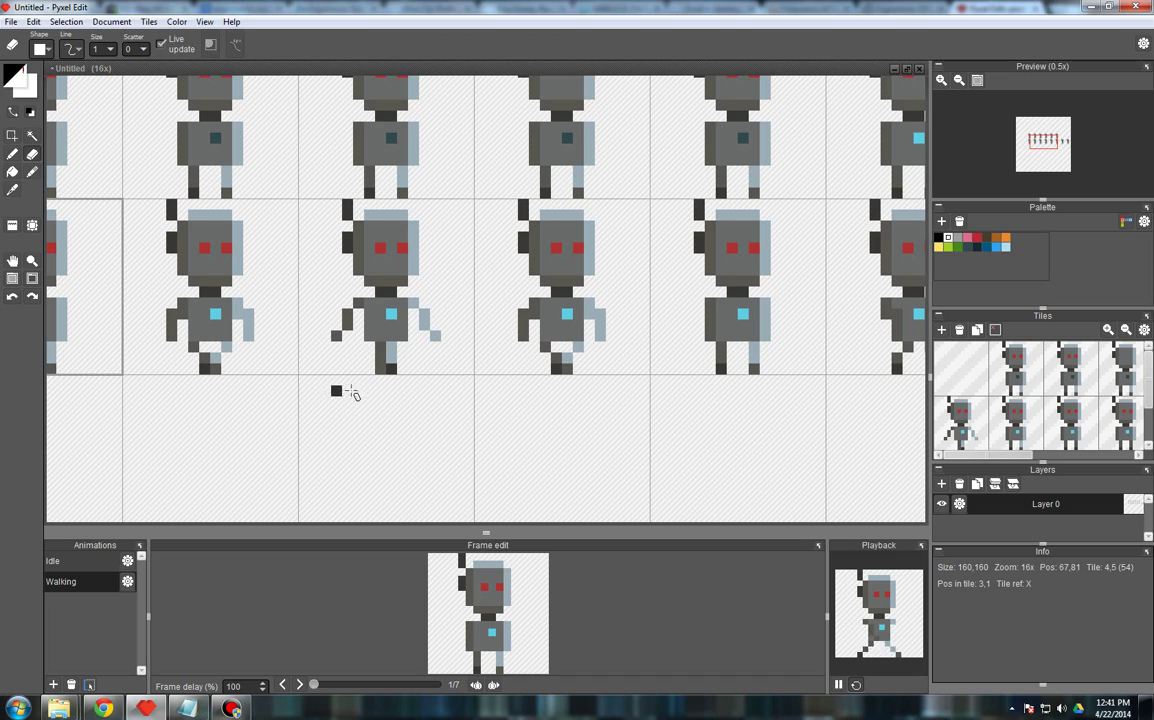
# - Extend the Walking animation to eight frames, ending at the last robot in the lower row
pyautogui.scroll(-1, 284, 398)
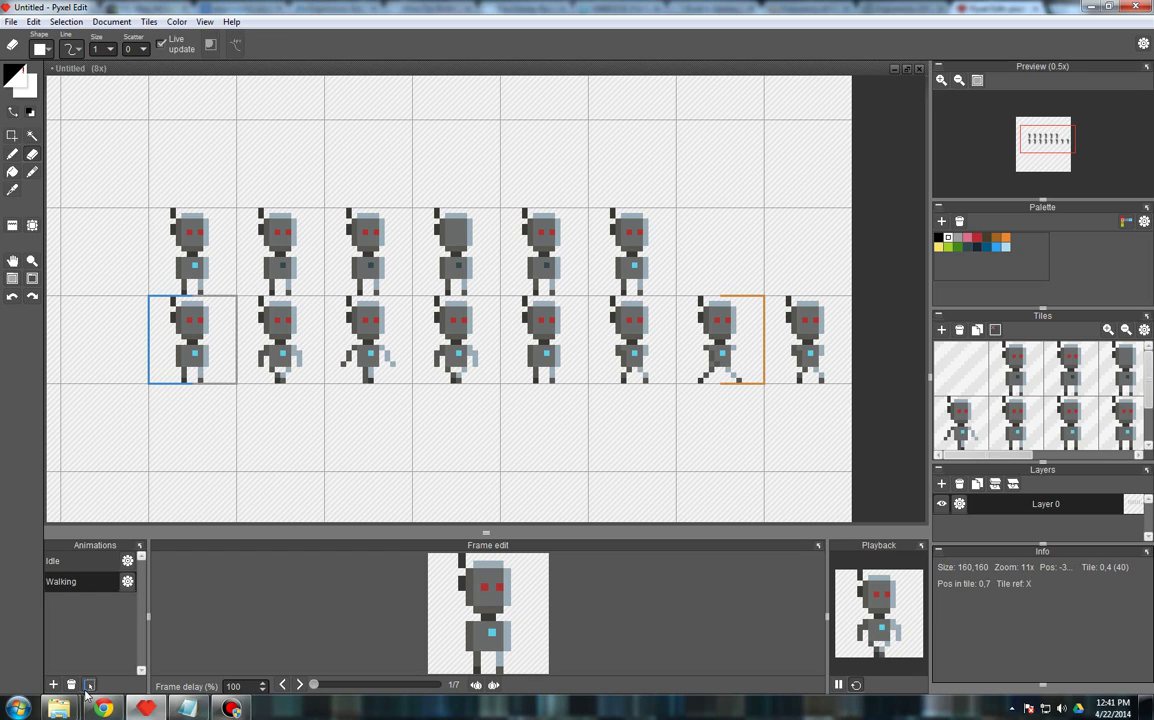
pyautogui.click(80, 627)
pyautogui.click(808, 340)
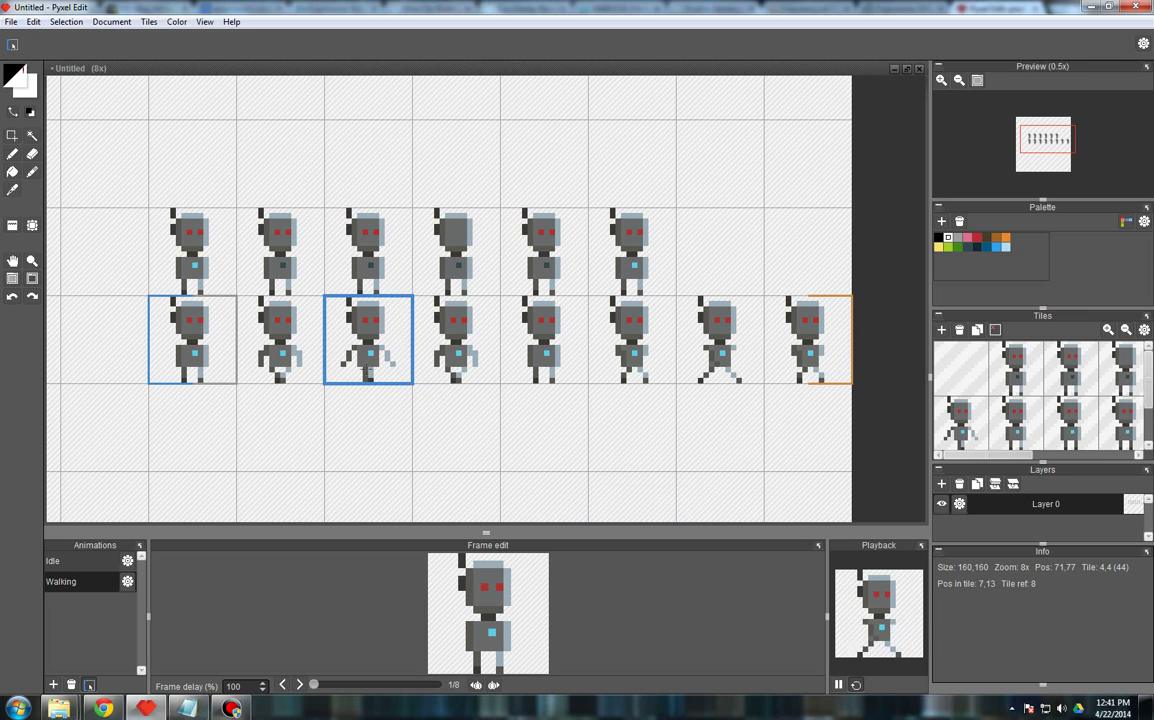
# - Rework the third lower-row robot's left-hand leg into a bent olive-grey leg with a dark foot and erase the surplus pixels
pyautogui.click(12, 155)
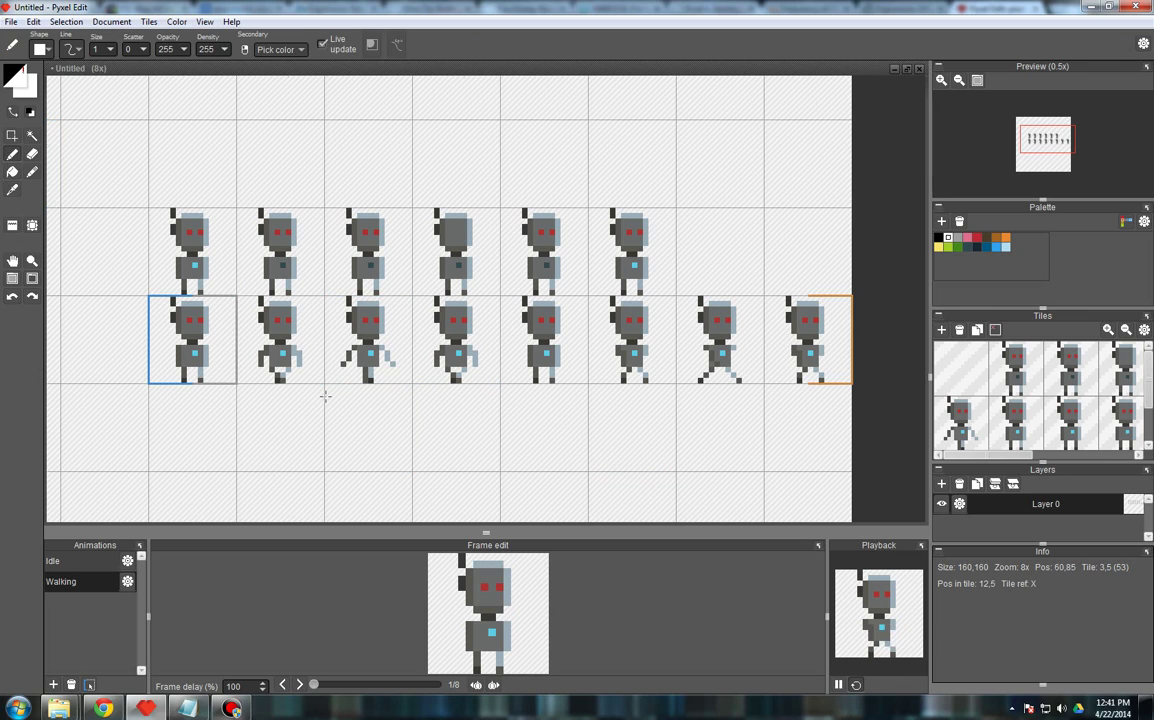
pyautogui.scroll(1, 324, 397)
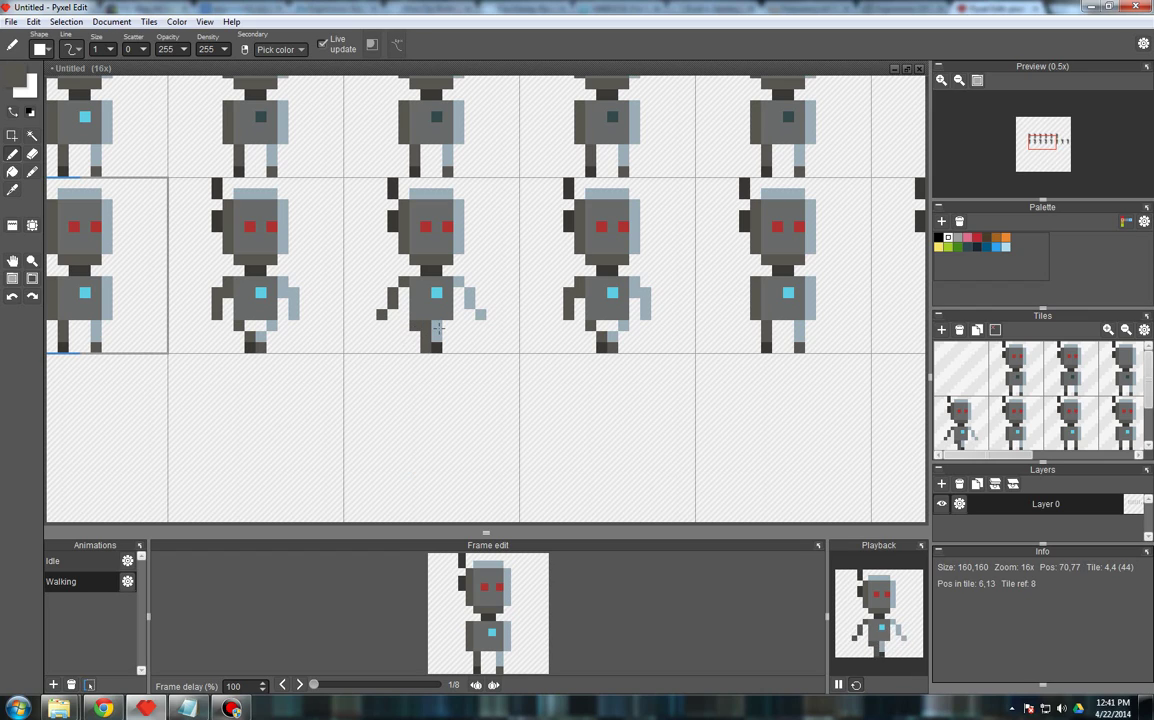
pyautogui.press('e')
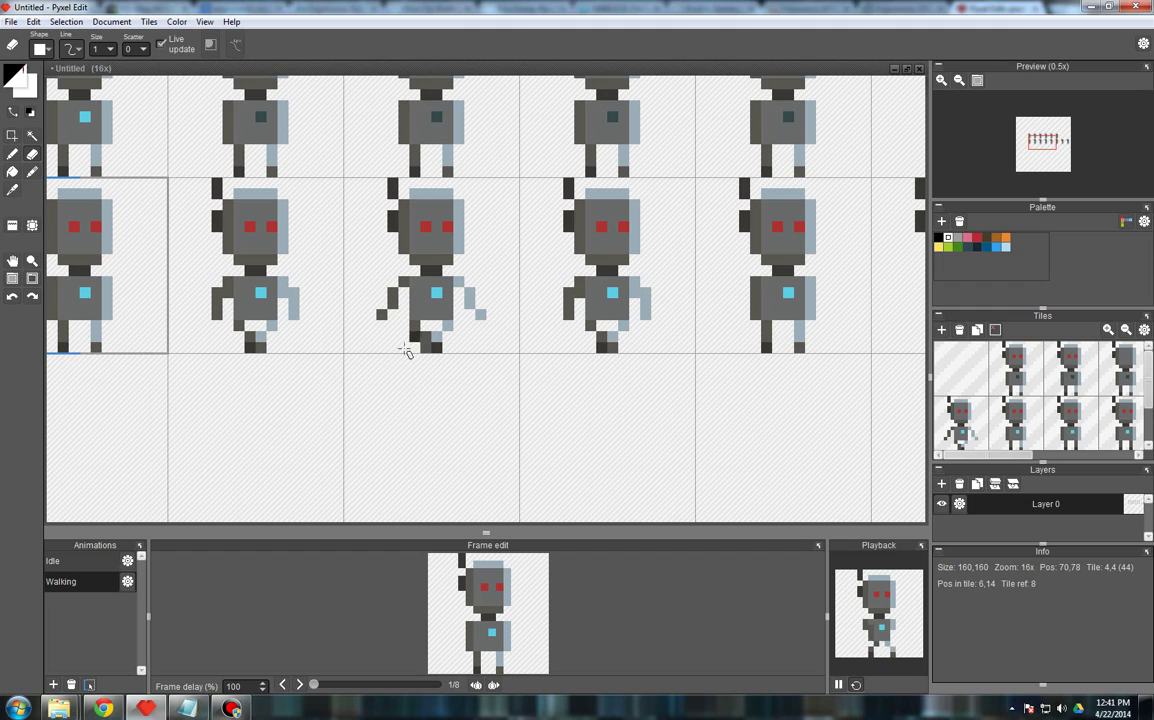
pyautogui.scroll(-1, 320, 385)
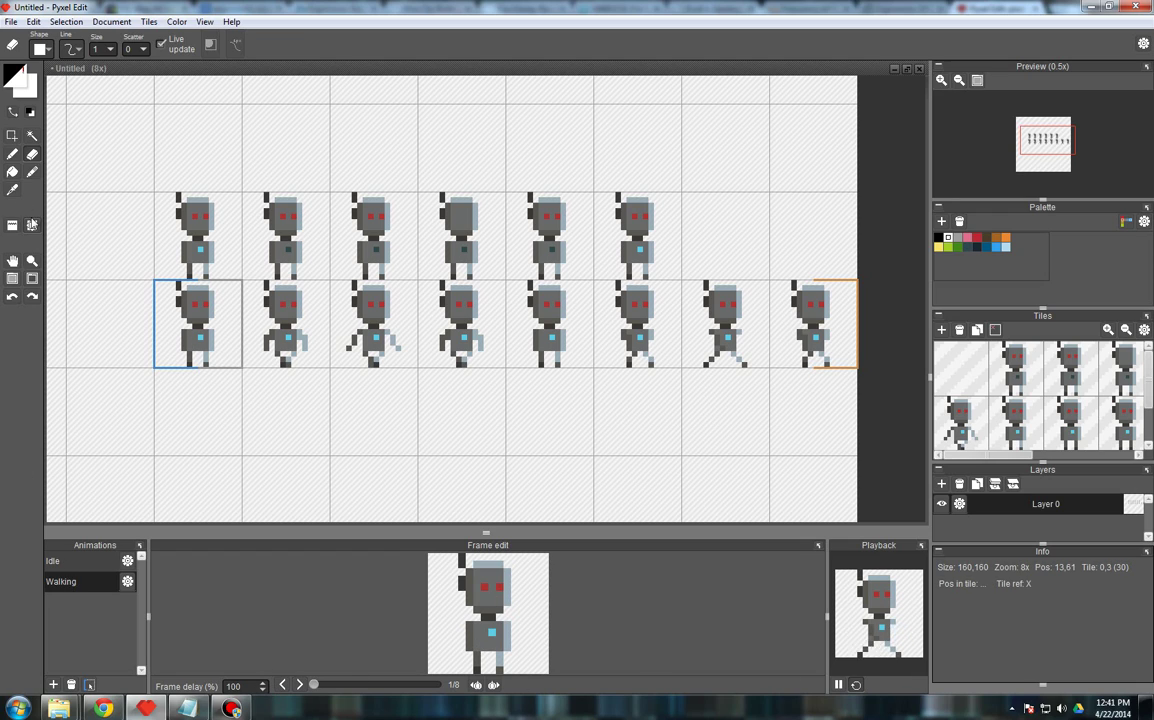
# - Step through the Walking animation frame by frame to examine each pose
pyautogui.click(12, 156)
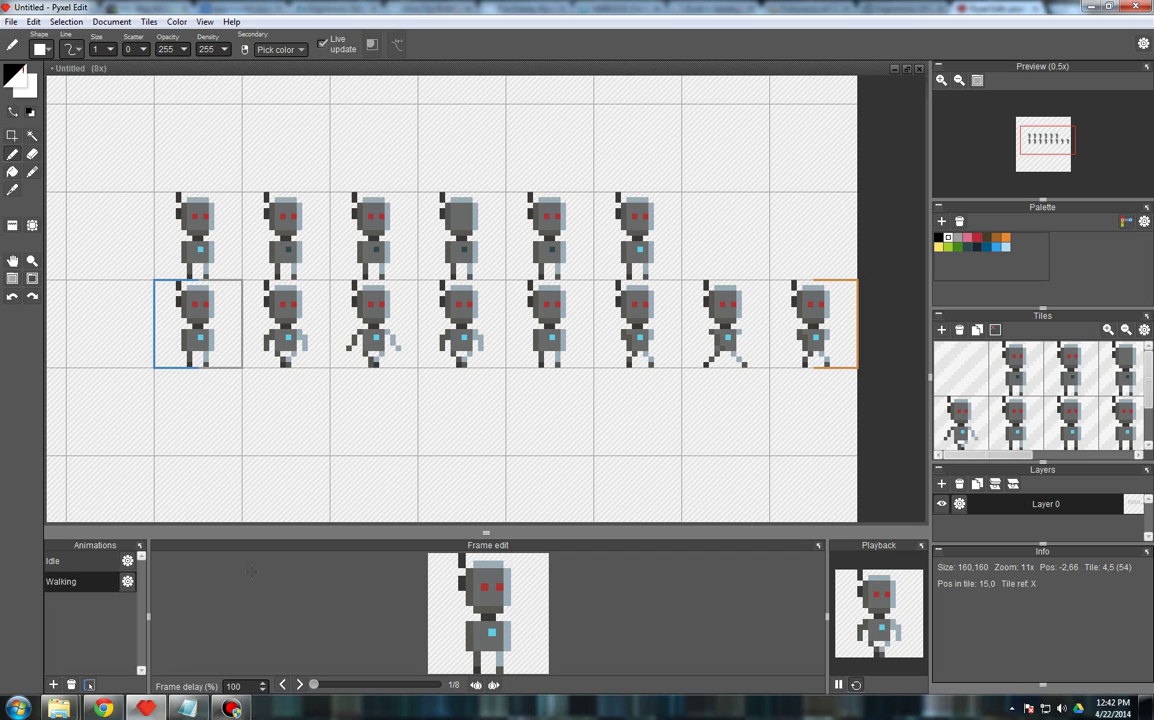
pyautogui.click(298, 685)
pyautogui.click(298, 685)
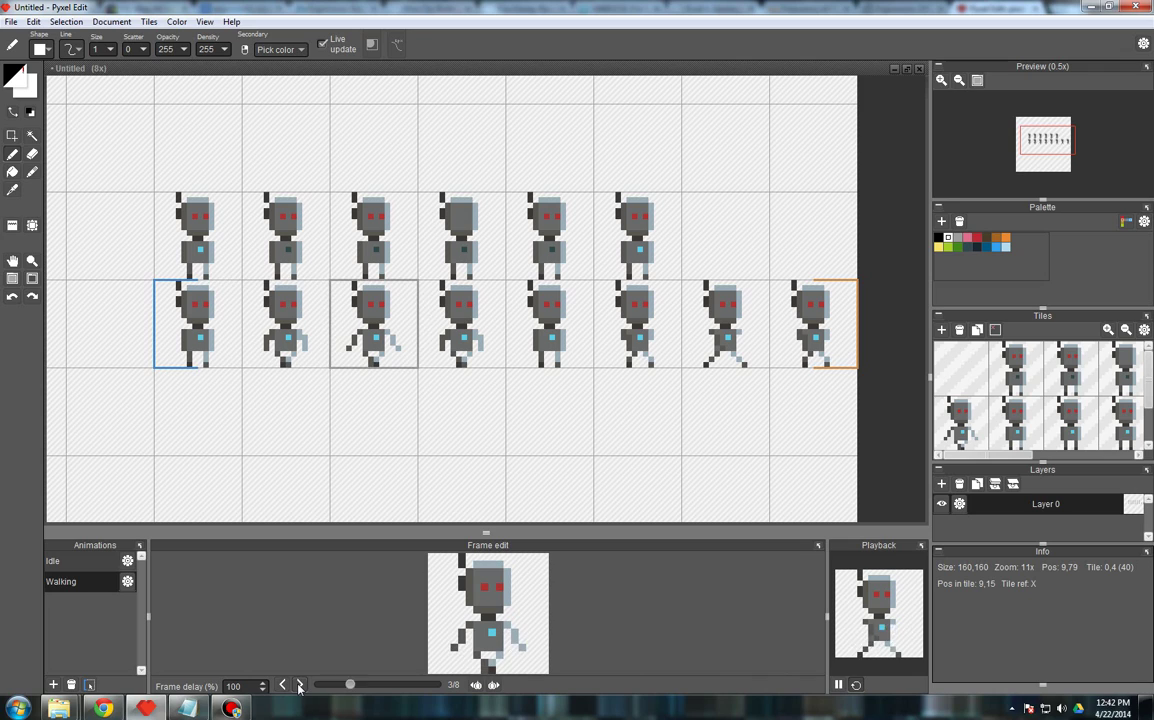
pyautogui.click(298, 685)
pyautogui.doubleClick(298, 685)
pyautogui.doubleClick(298, 685)
pyautogui.doubleClick(298, 685)
pyautogui.doubleClick(298, 685)
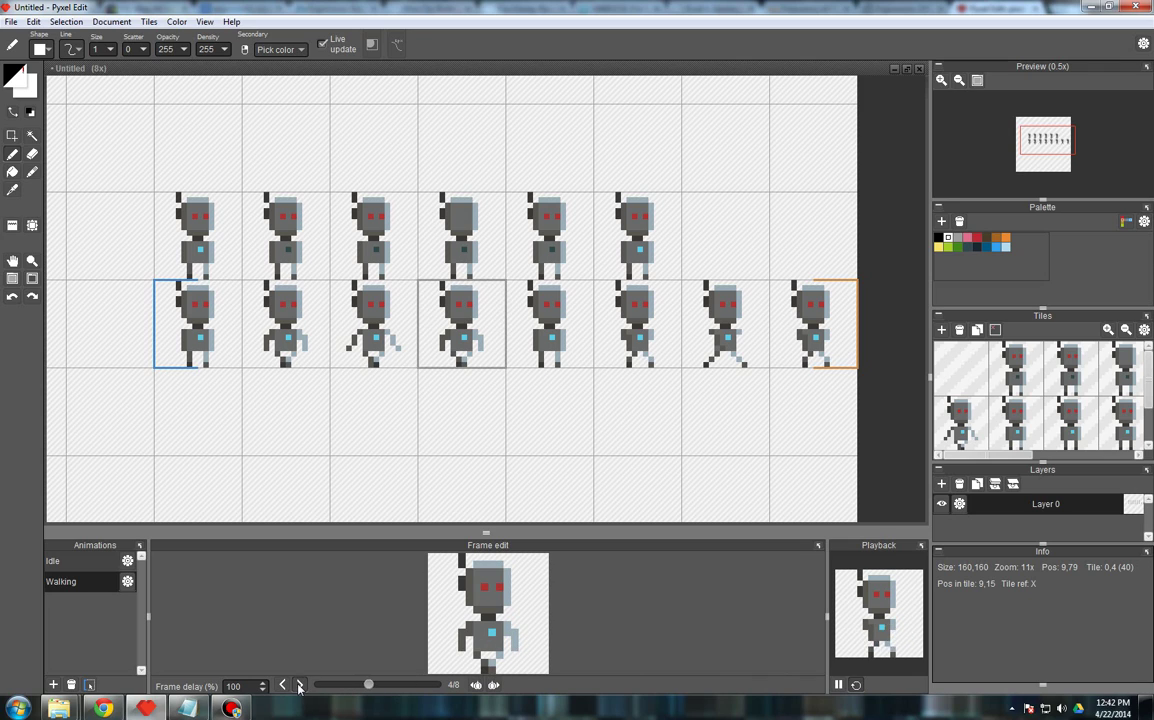
pyautogui.doubleClick(298, 685)
pyautogui.click(298, 685)
pyautogui.doubleClick(298, 685)
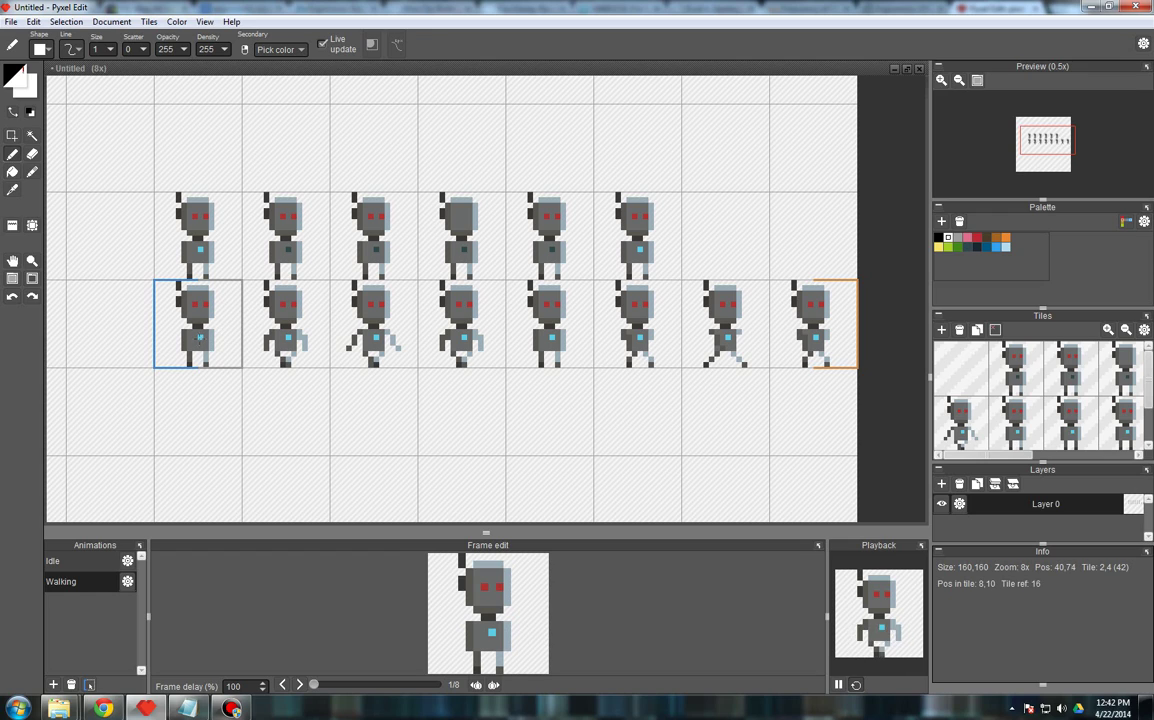
# - Scribble light blue test strokes over the first walking frame in the frame view and undo them
pyautogui.rightClick(200, 338)
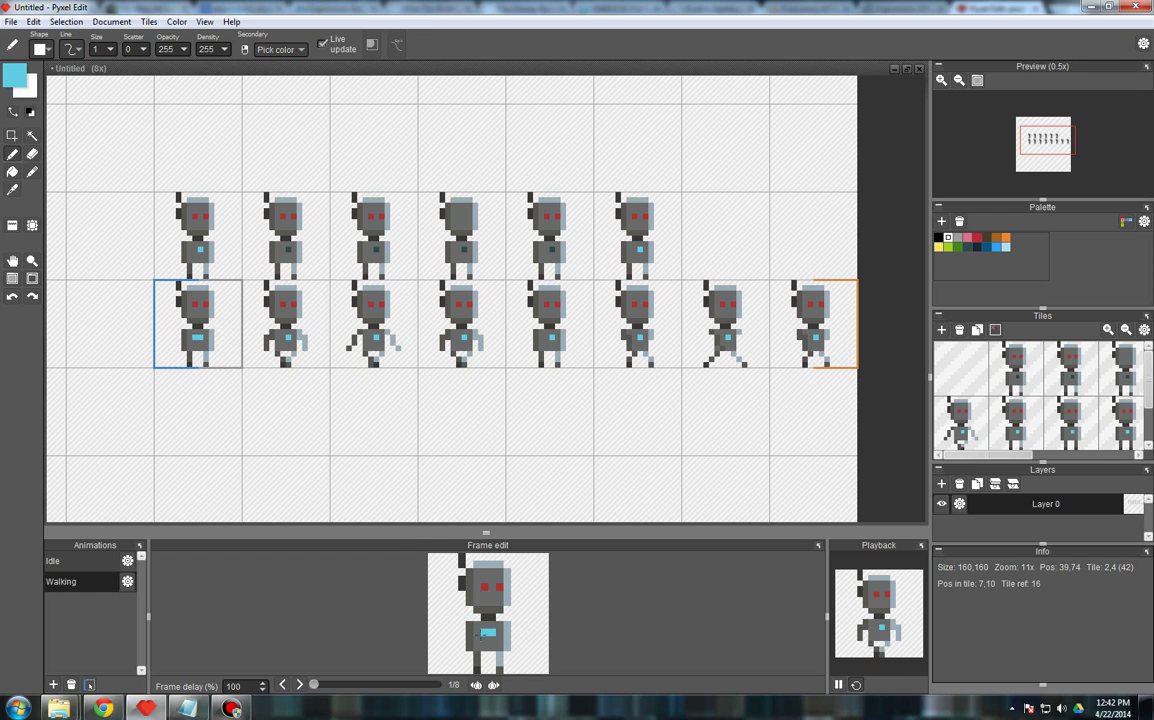
pyautogui.moveTo(489, 632)
pyautogui.mouseDown()
pyautogui.moveTo(482, 598)
pyautogui.moveTo(487, 611)
pyautogui.moveTo(440, 599)
pyautogui.moveTo(478, 621)
pyautogui.mouseUp()
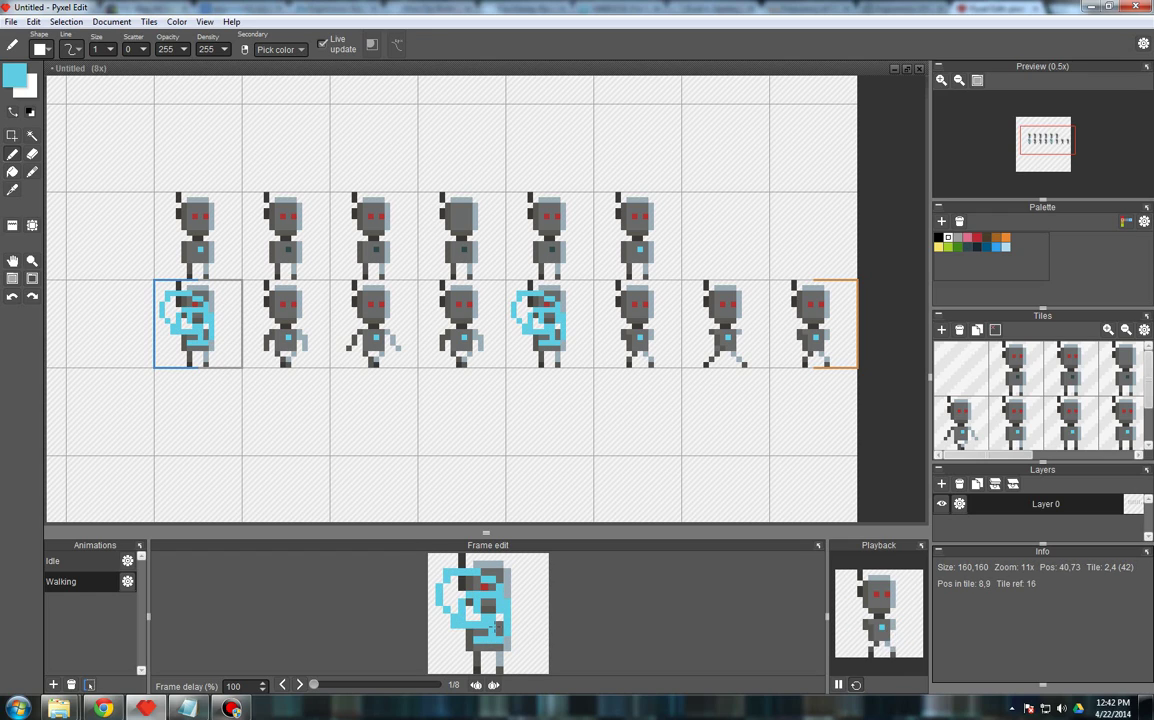
pyautogui.hotkey('ctrl', 'z')
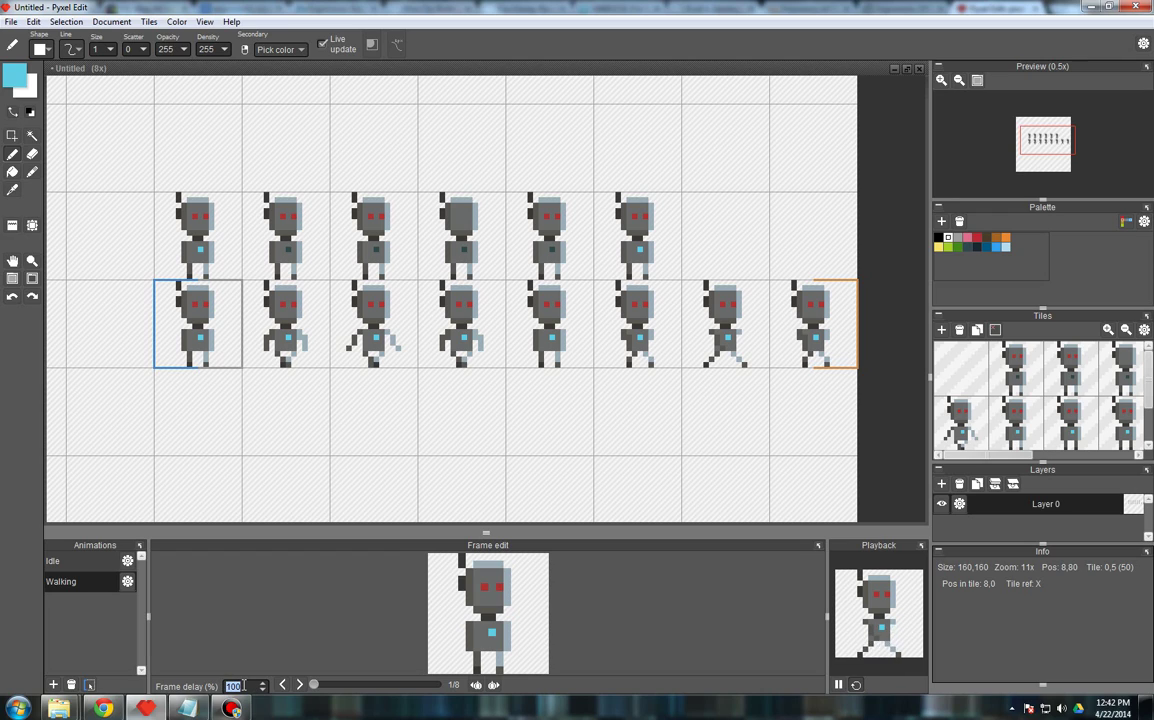
# - Examine the frame duration in the Walking animation's settings
pyautogui.click(127, 582)
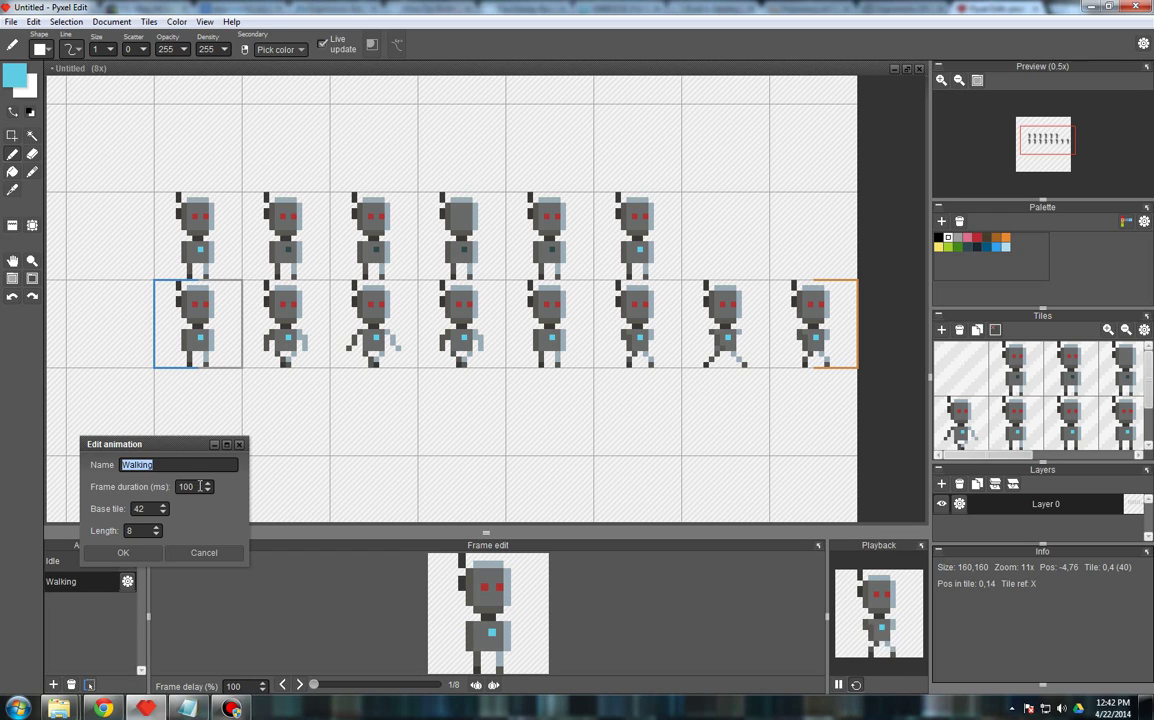
pyautogui.moveTo(197, 487); pyautogui.dragTo(166, 488)
pyautogui.click(146, 554)
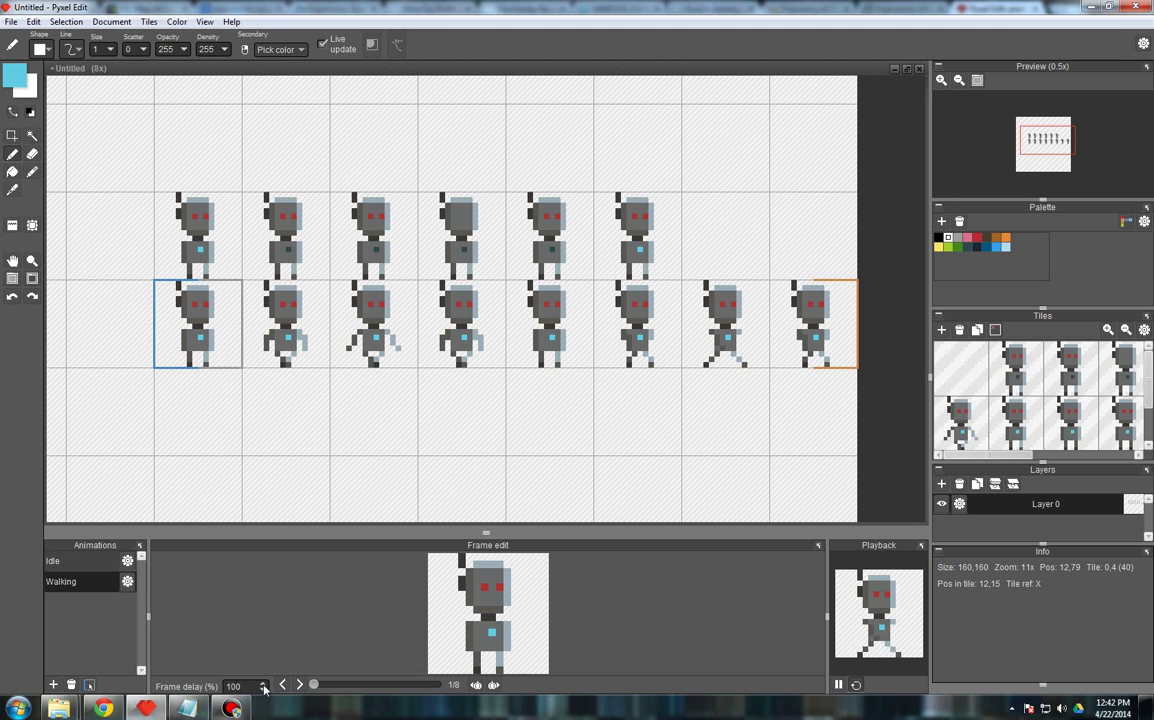
# - Try a 200% frame delay on the first walking frame and set it back to 100%
pyautogui.moveTo(251, 685); pyautogui.dragTo(224, 686)
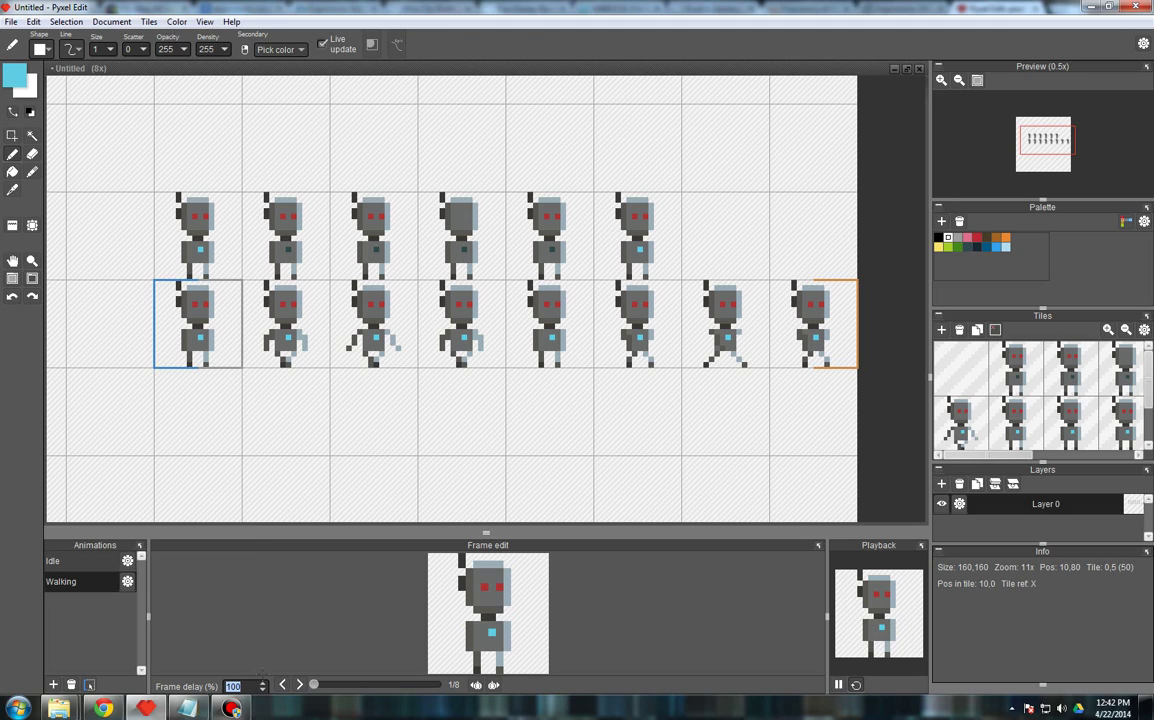
pyautogui.write('200')
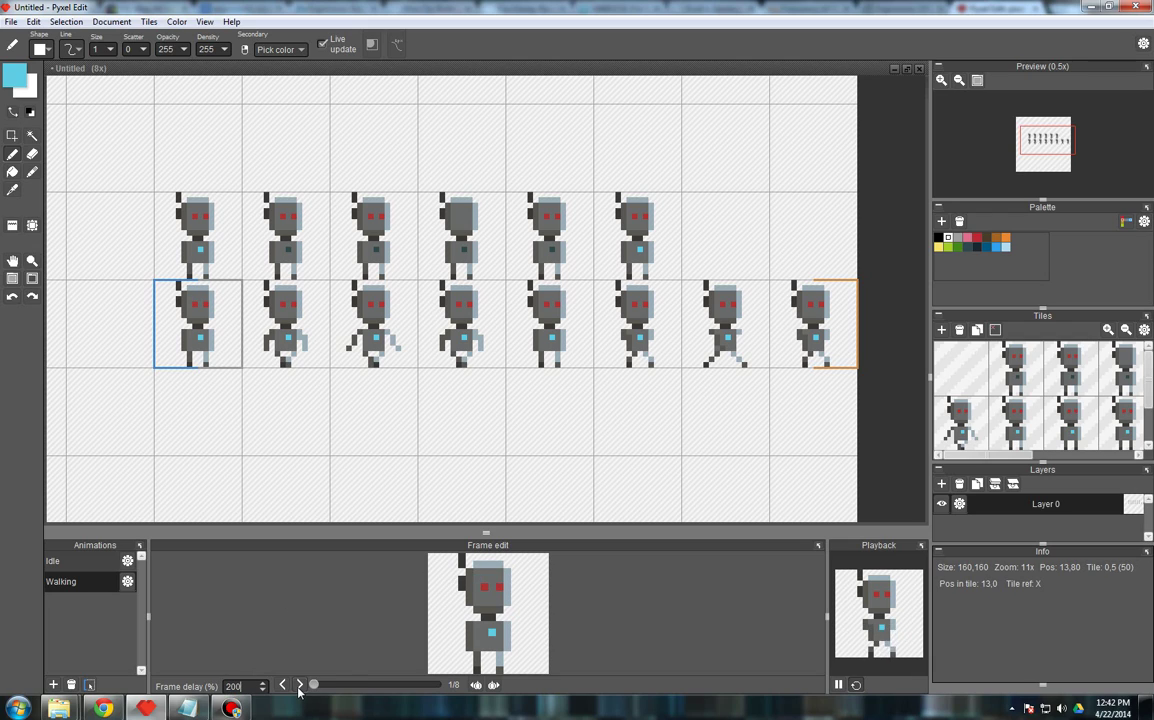
pyautogui.click(299, 685)
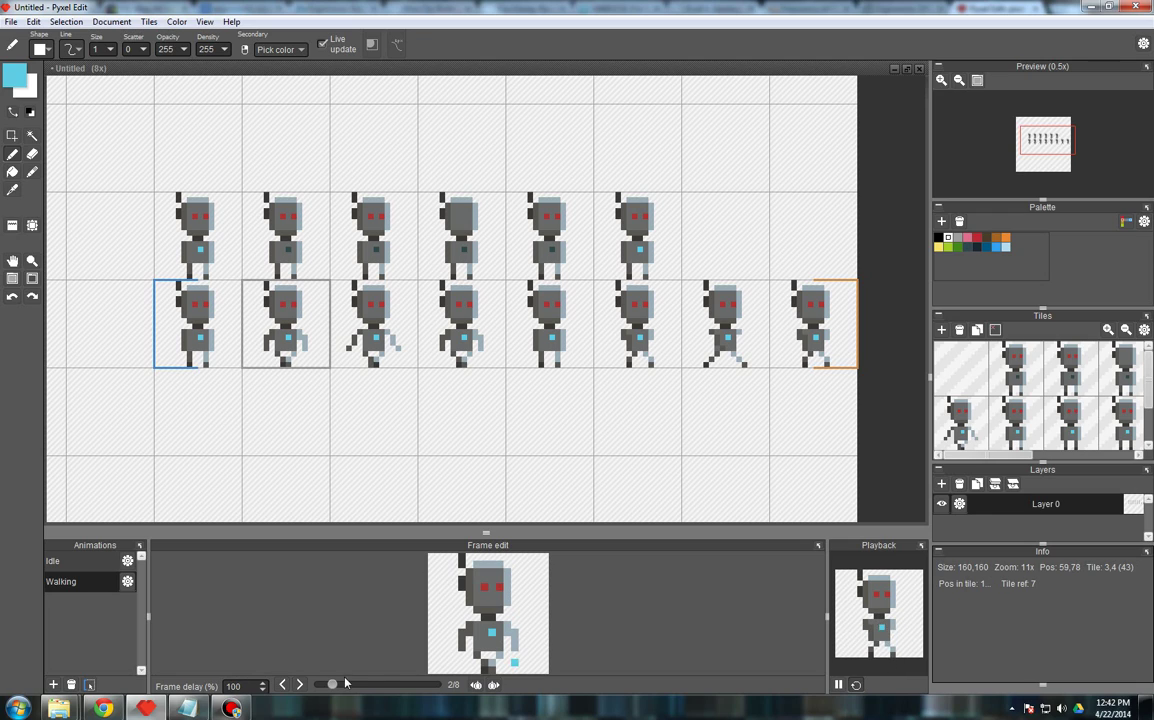
pyautogui.click(282, 685)
pyautogui.moveTo(252, 686); pyautogui.dragTo(209, 682)
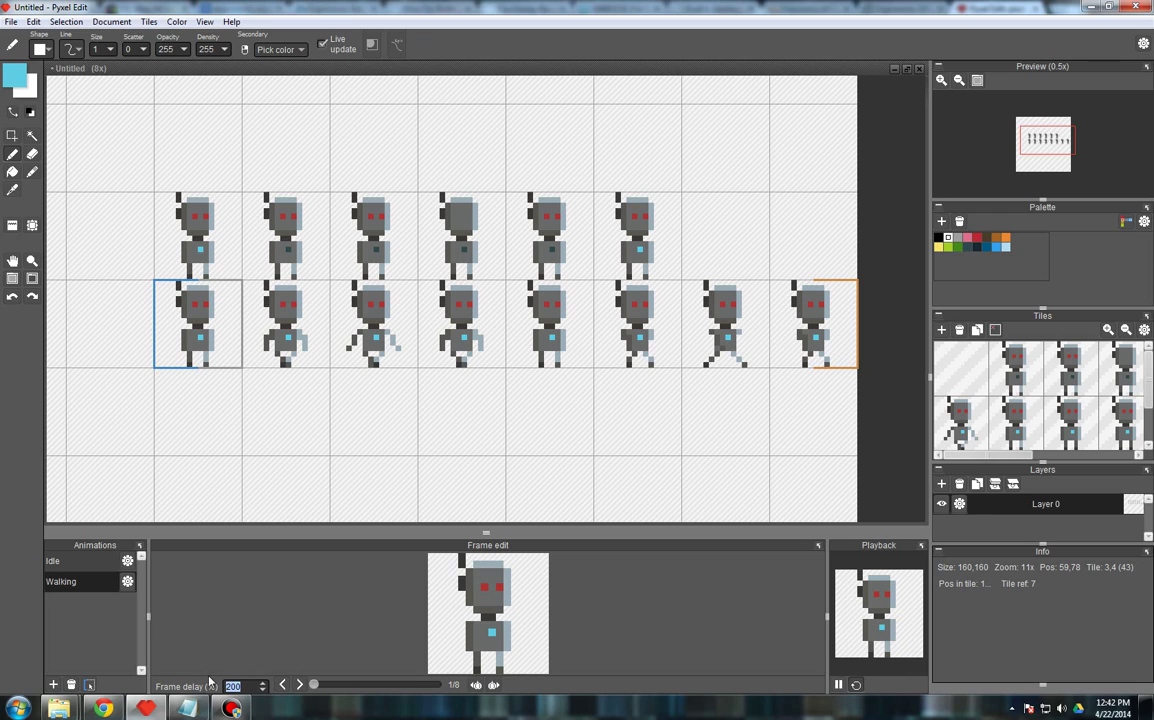
pyautogui.write('100')
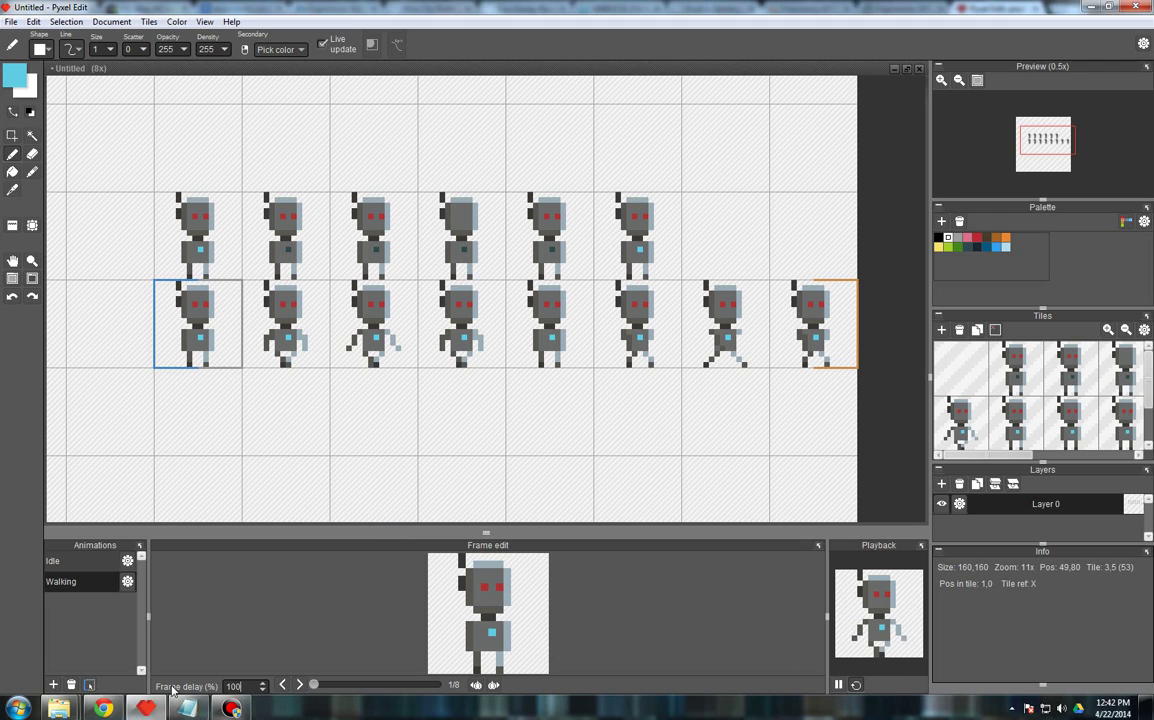
# - Turn on onion skinning of the previous frame, and paint and undo a light blue test pixel beside the first walking frame's leg
pyautogui.click(474, 686)
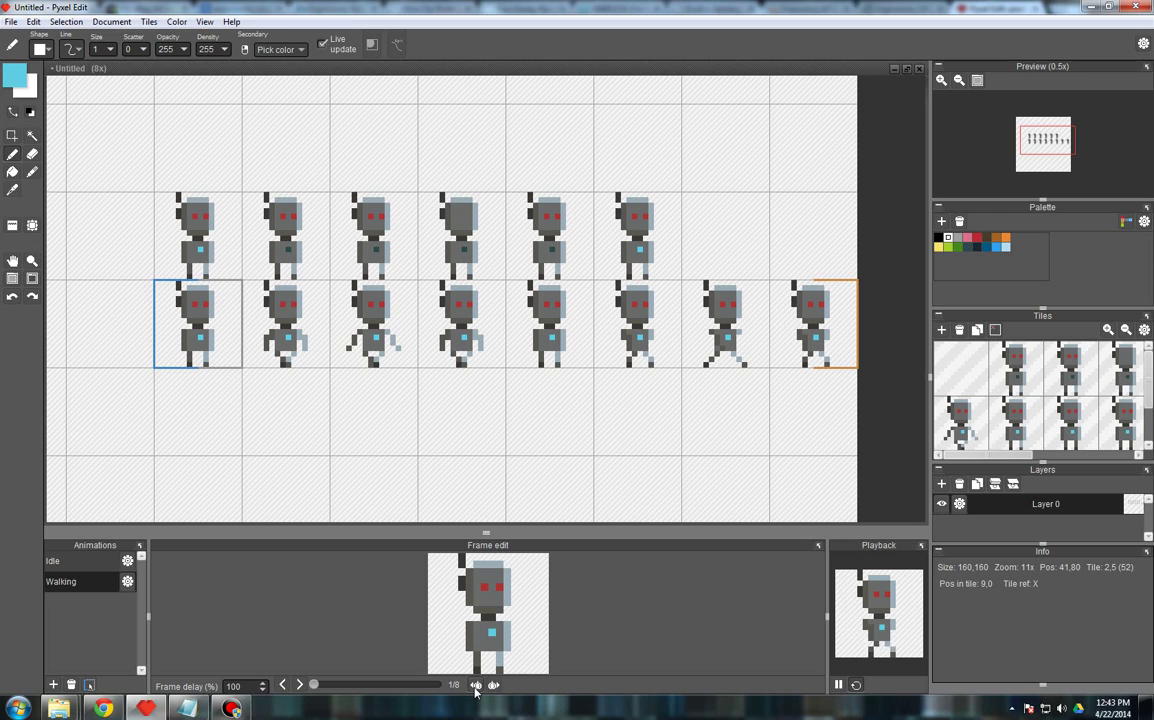
pyautogui.click(476, 687)
pyautogui.click(506, 662)
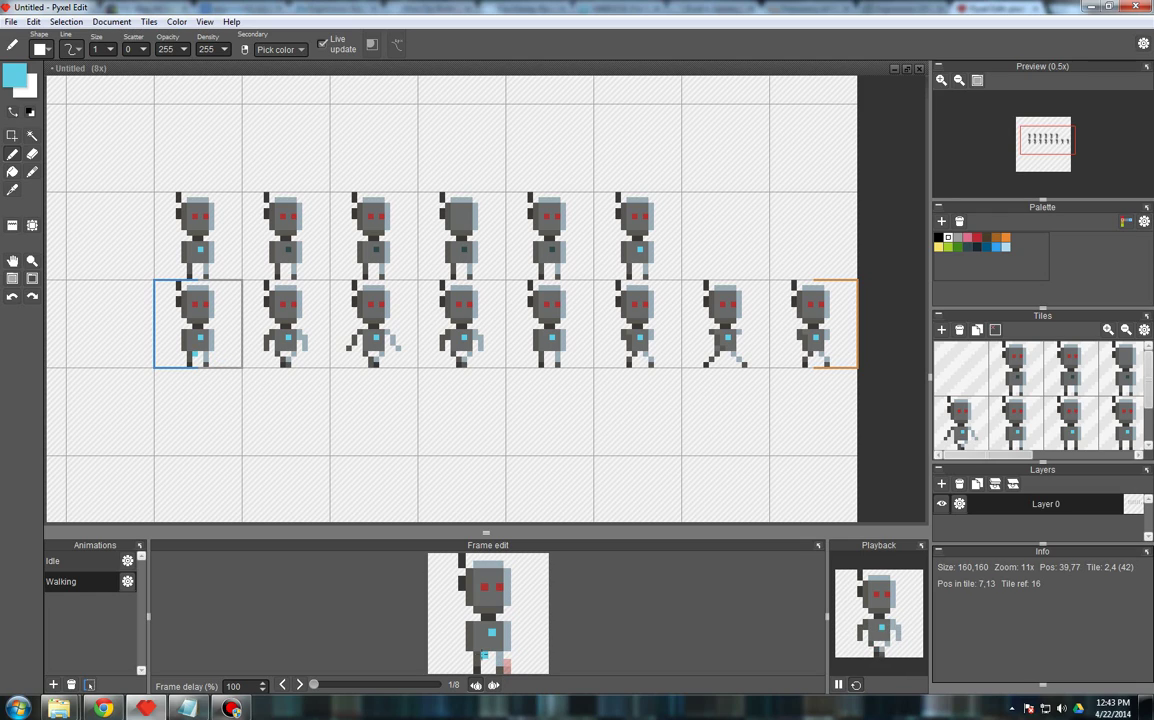
pyautogui.hotkey('ctrl', 'z')
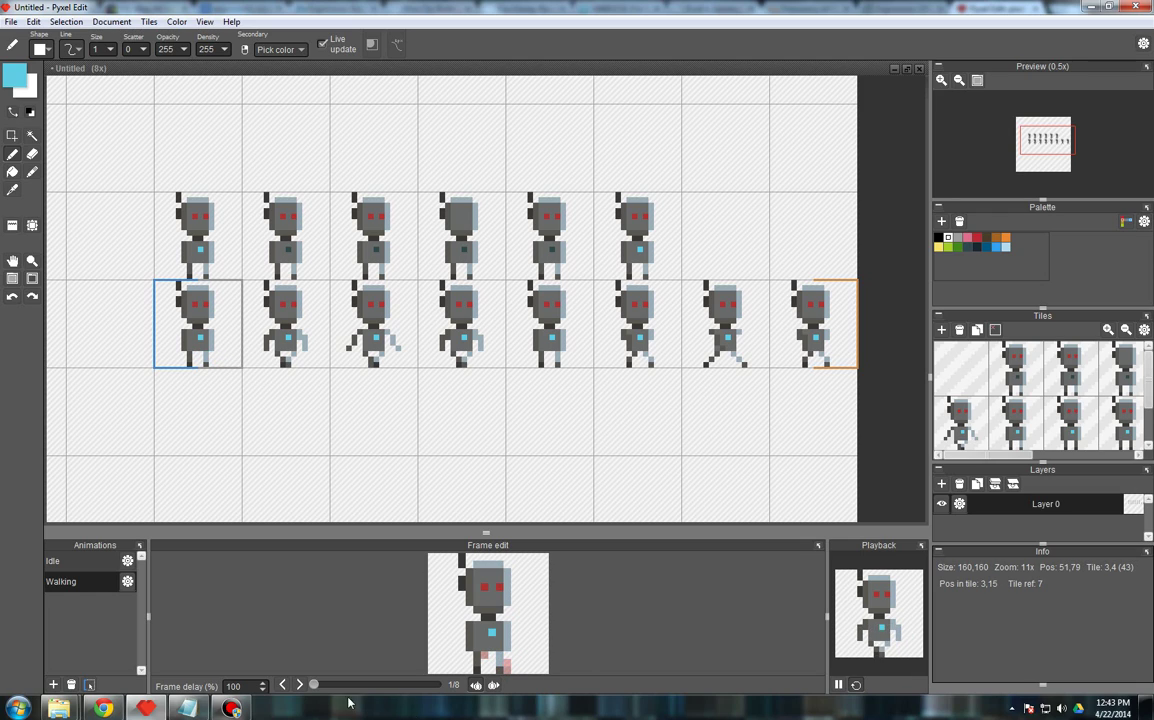
# - Step forward through the first five walking frames with onion skinning and return to the first frame
pyautogui.click(298, 686)
pyautogui.click(298, 686)
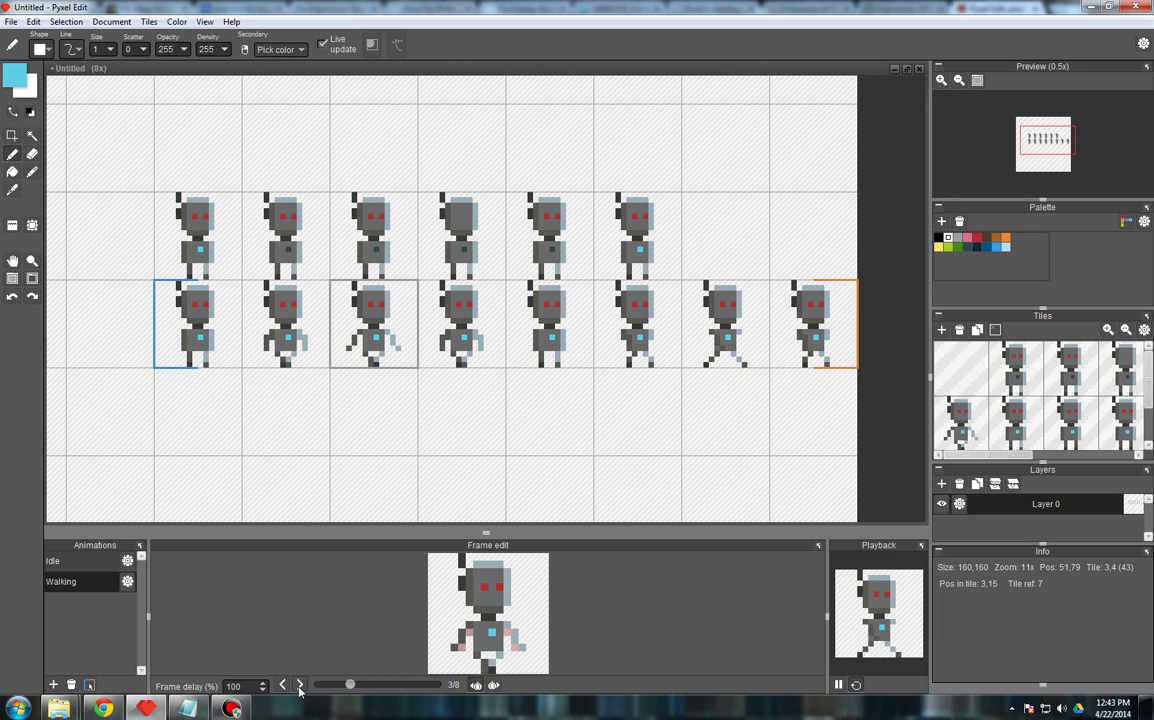
pyautogui.click(298, 686)
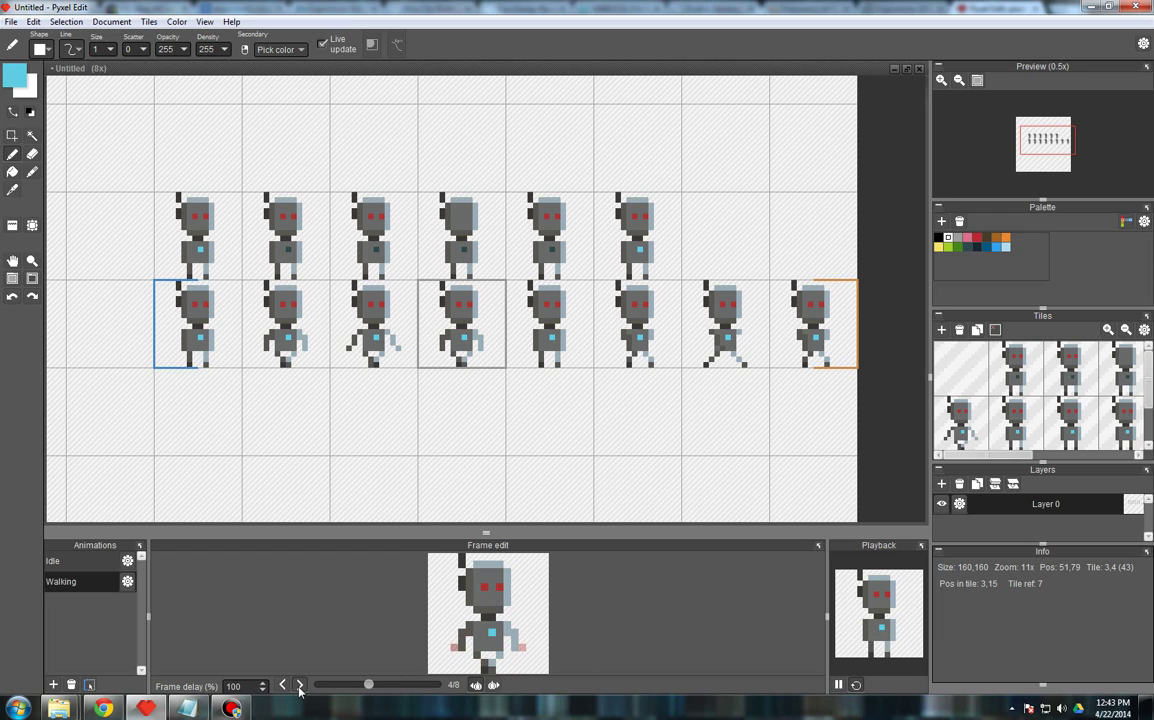
pyautogui.click(298, 686)
pyautogui.click(298, 686)
pyautogui.click(283, 686)
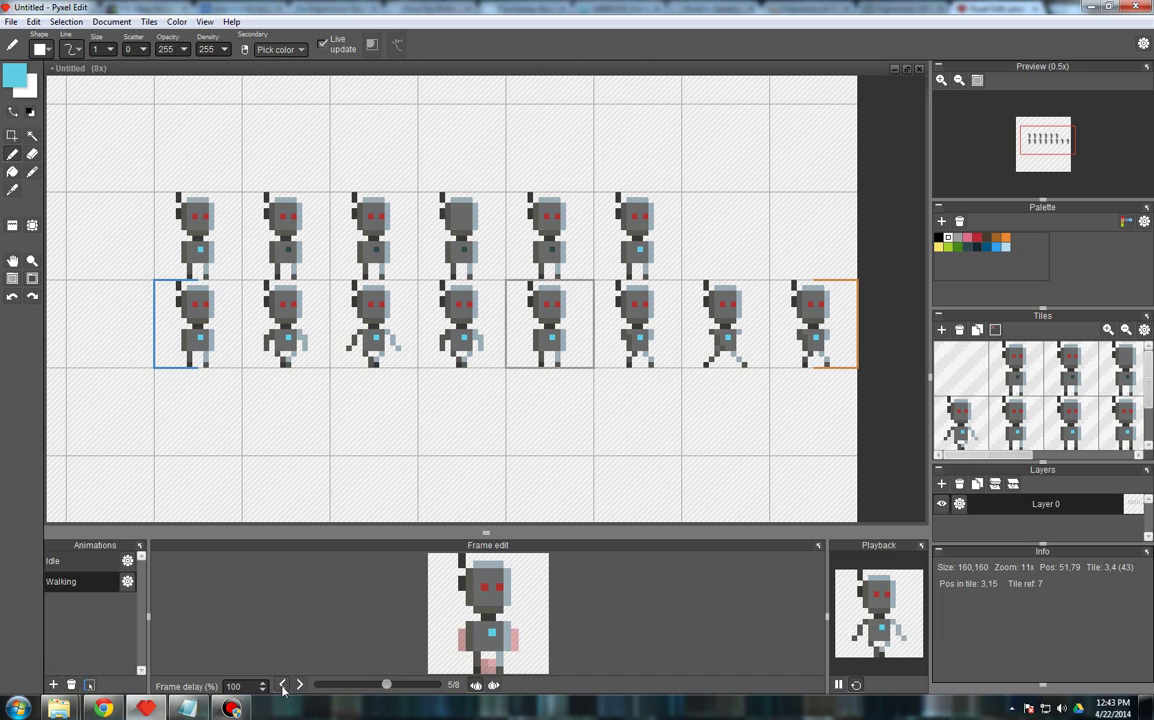
pyautogui.click(283, 686)
pyautogui.click(283, 686)
pyautogui.click(283, 686)
pyautogui.click(283, 686)
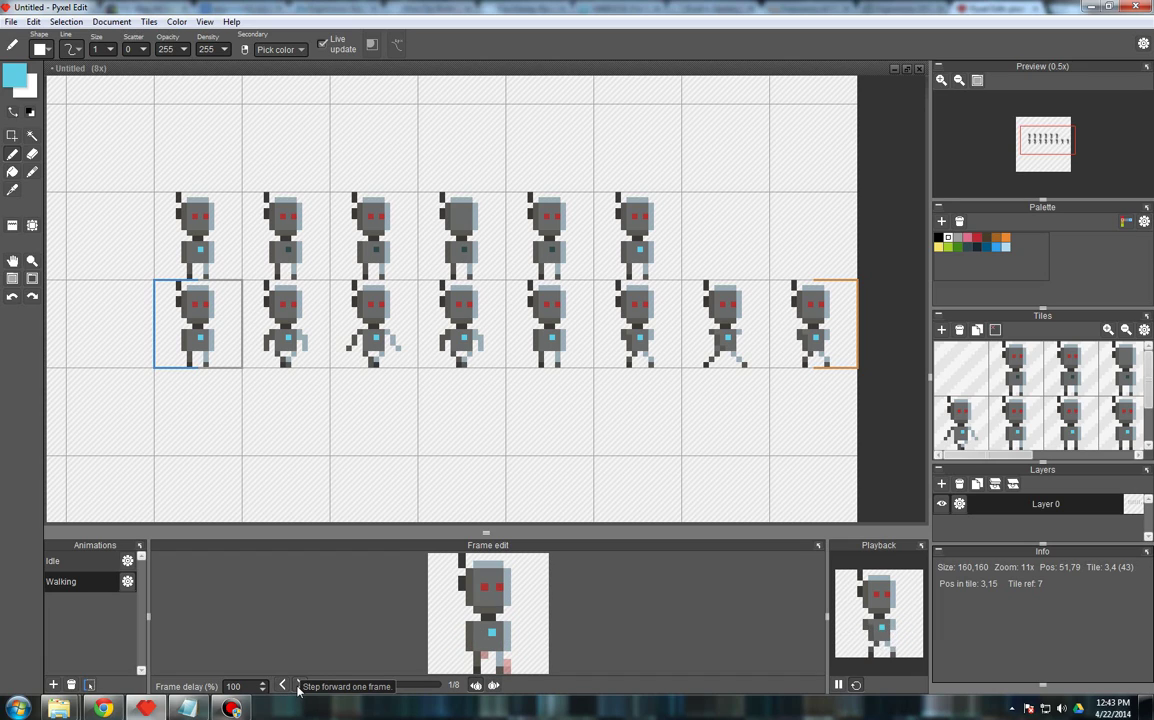
# - Compare the arm and leg positions of each walking frame with its onion-skinned predecessor, ending on frame eight
pyautogui.click(298, 686)
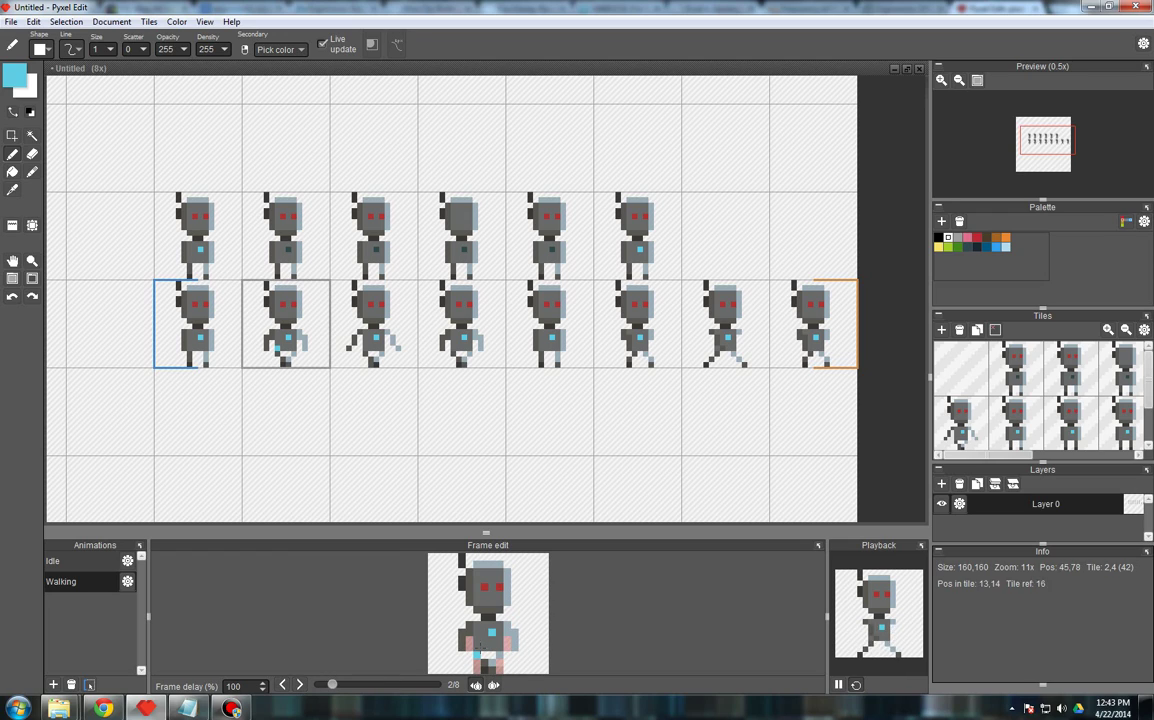
pyautogui.click(469, 647)
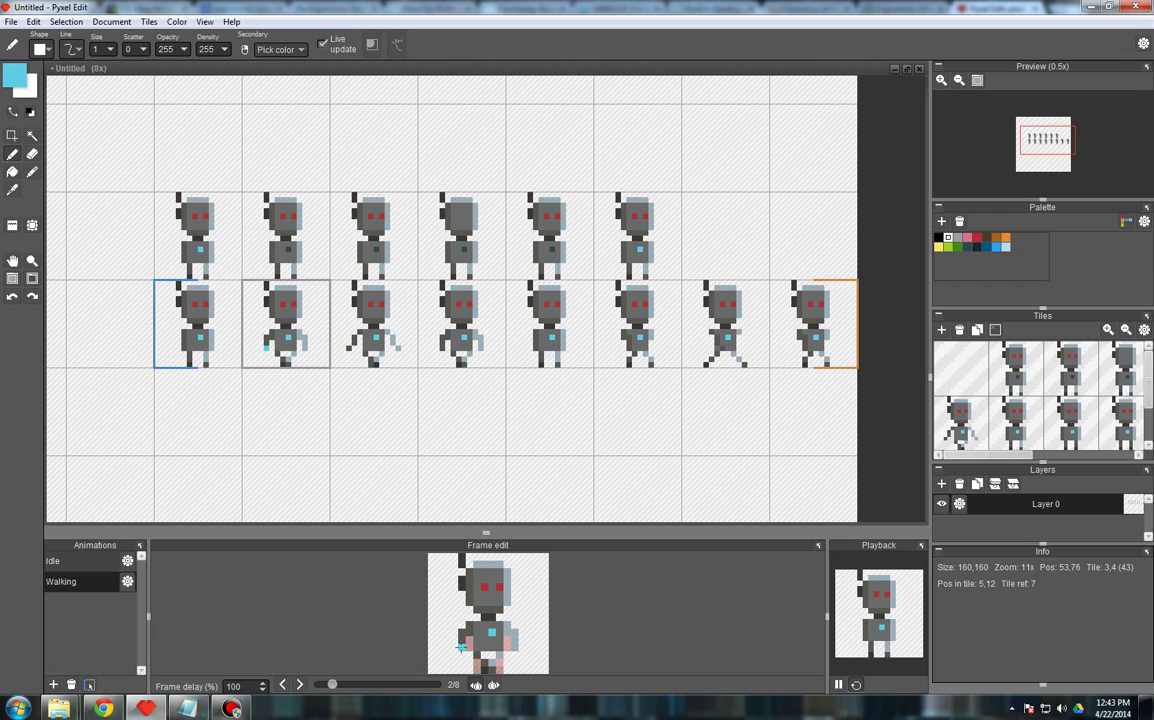
pyautogui.click(299, 685)
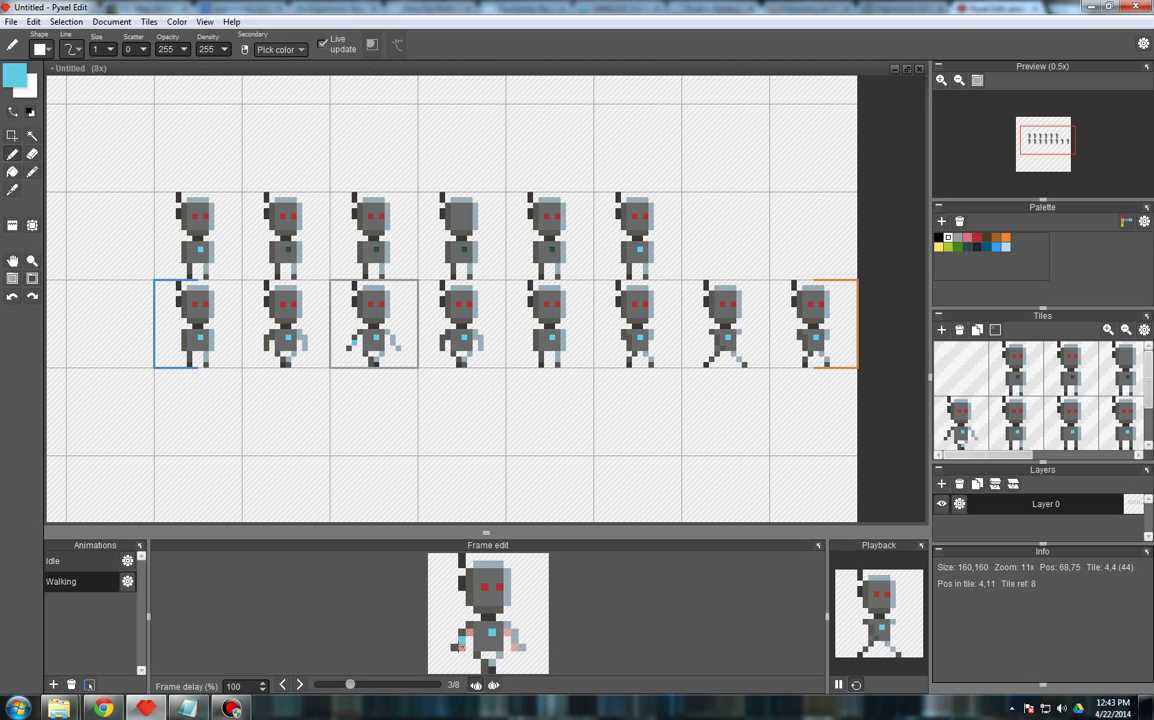
pyautogui.click(301, 685)
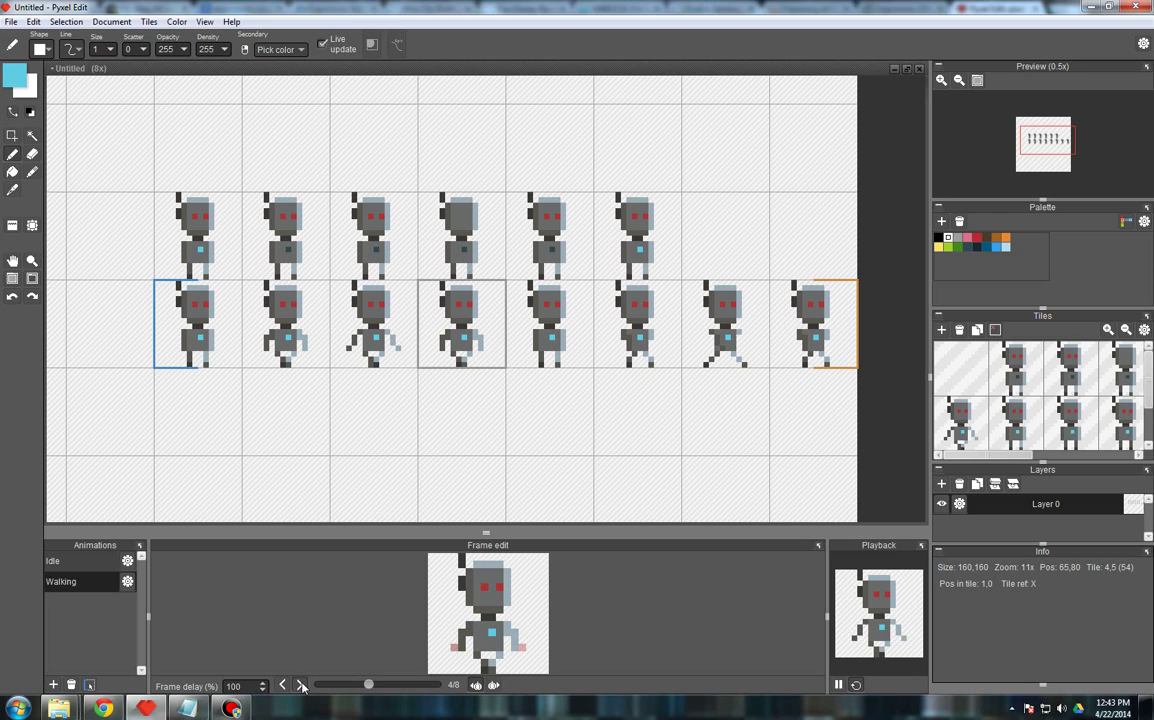
pyautogui.click(301, 685)
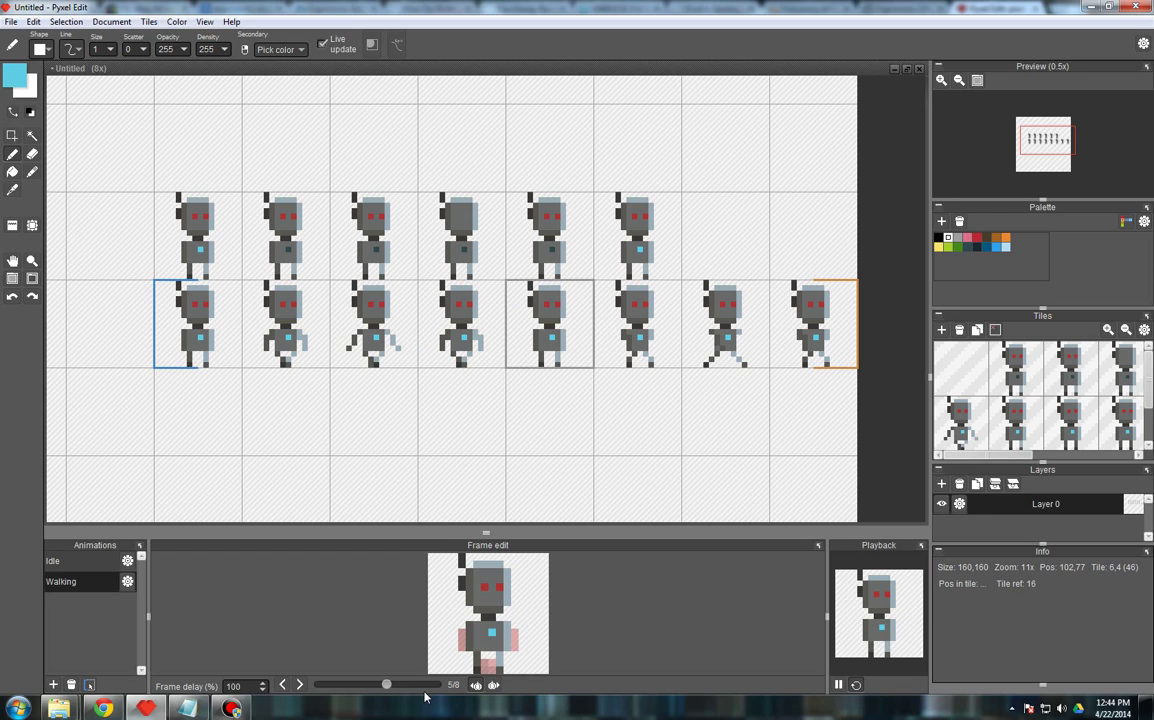
pyautogui.click(300, 685)
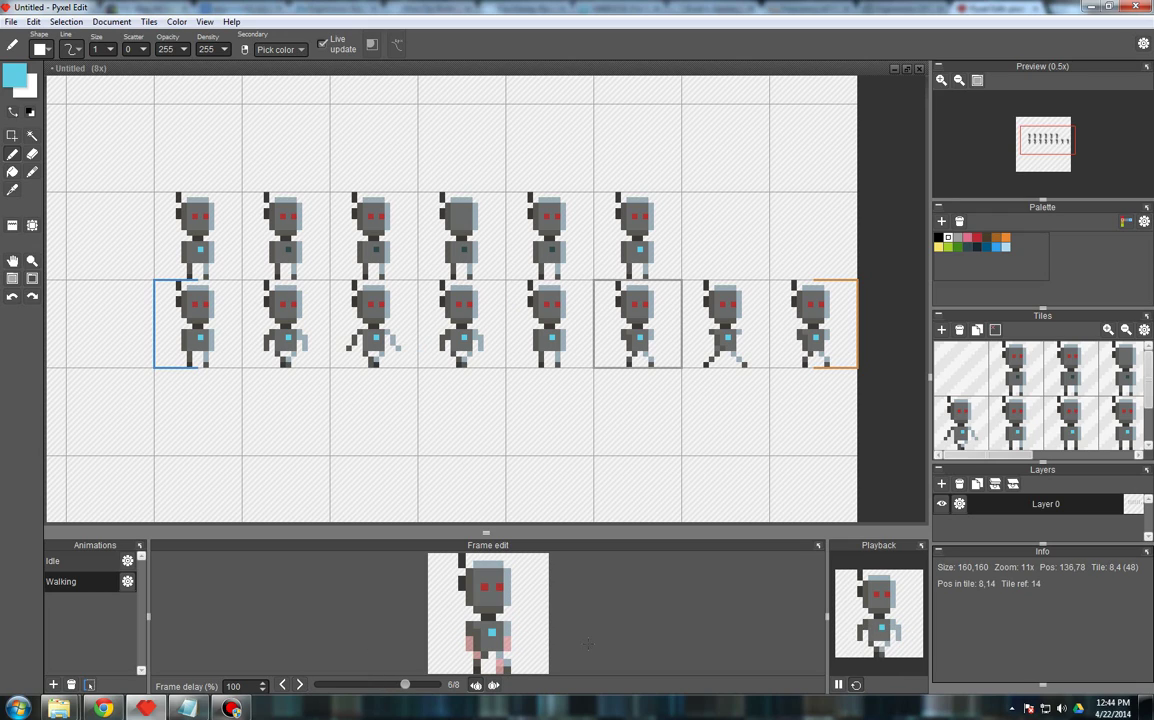
pyautogui.click(300, 685)
pyautogui.click(300, 685)
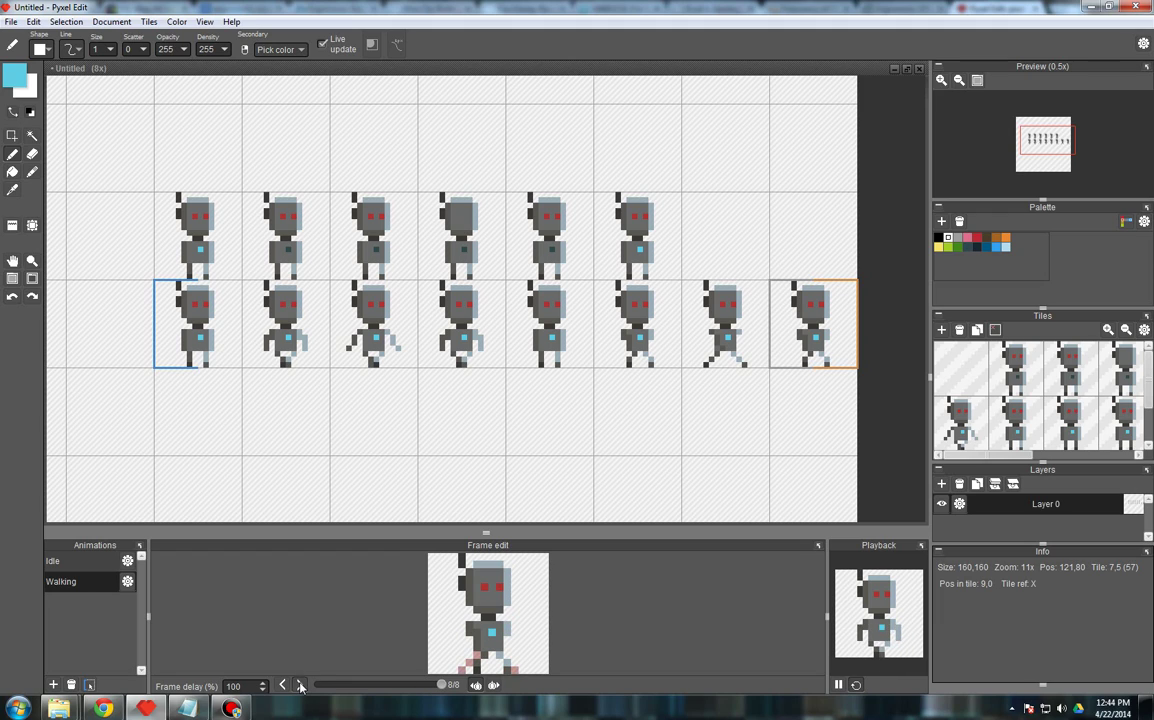
pyautogui.click(300, 685)
pyautogui.click(299, 685)
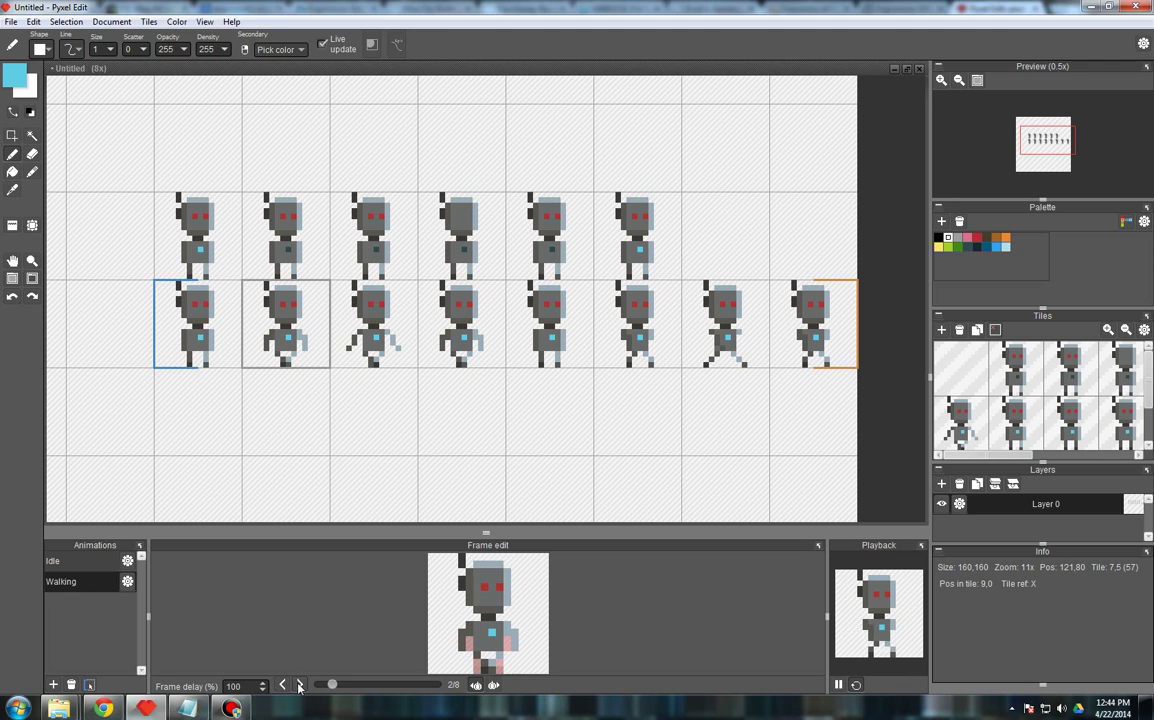
pyautogui.click(284, 685)
pyautogui.click(284, 685)
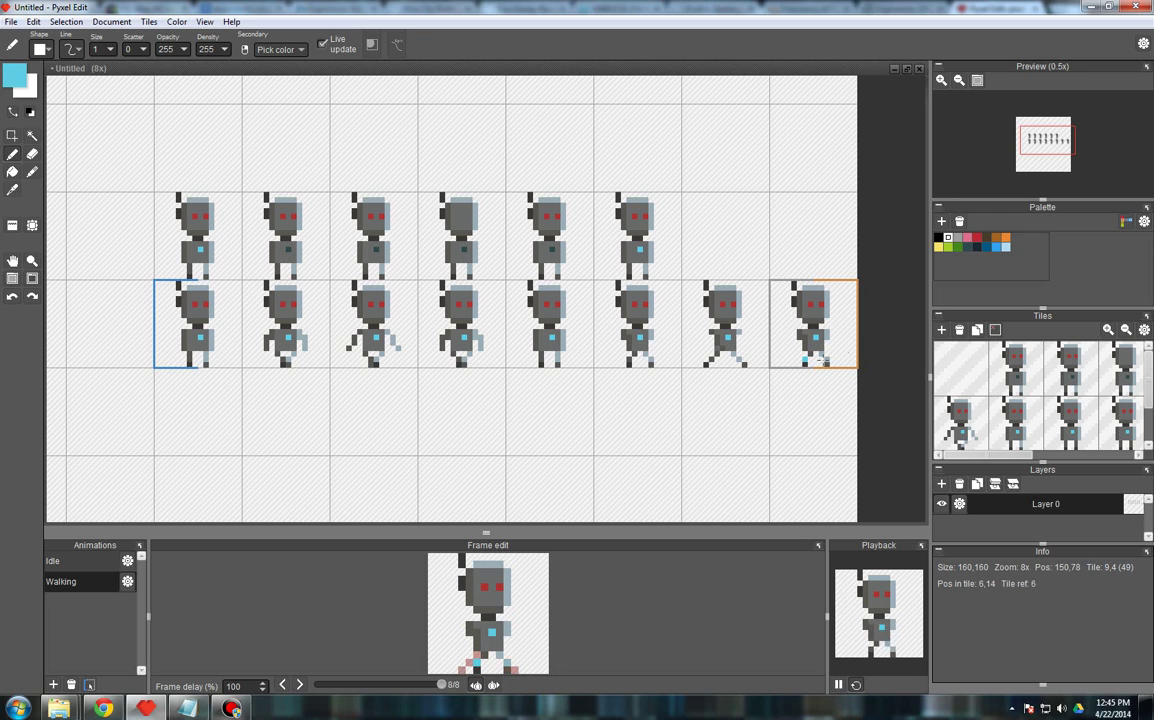
# - Repaint the back leg of walking frames six and eight in the dark leg color and erase the surplus pixels
pyautogui.rightClick(806, 360)
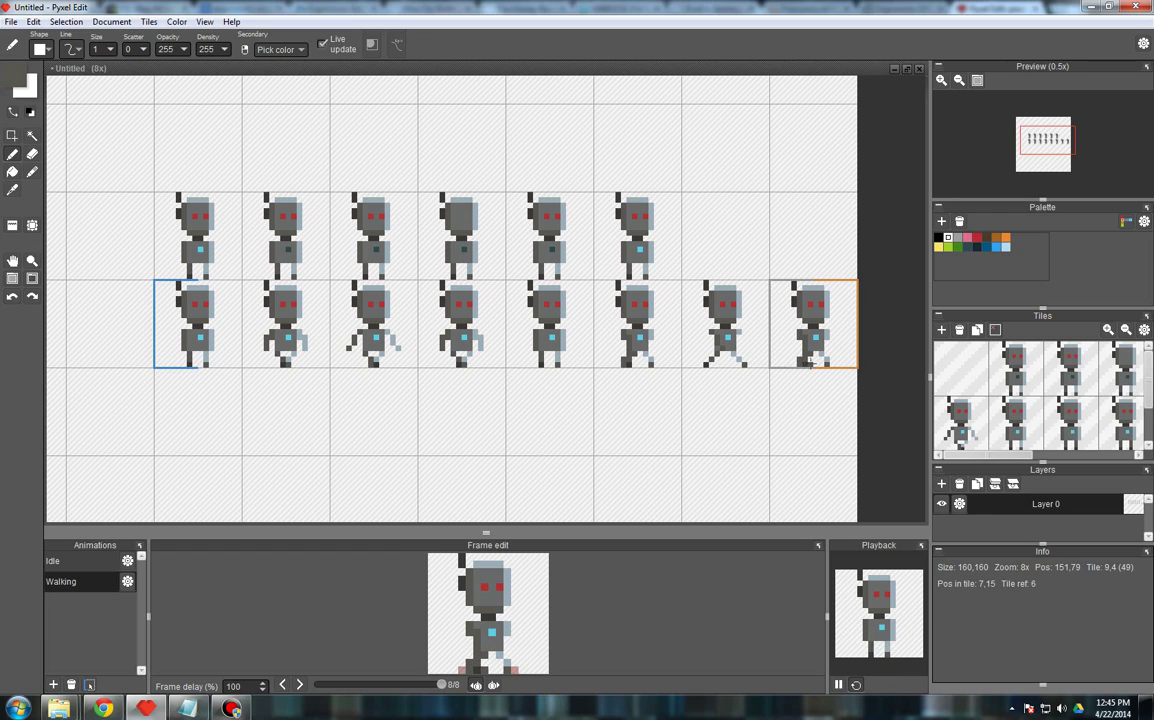
pyautogui.press('e')
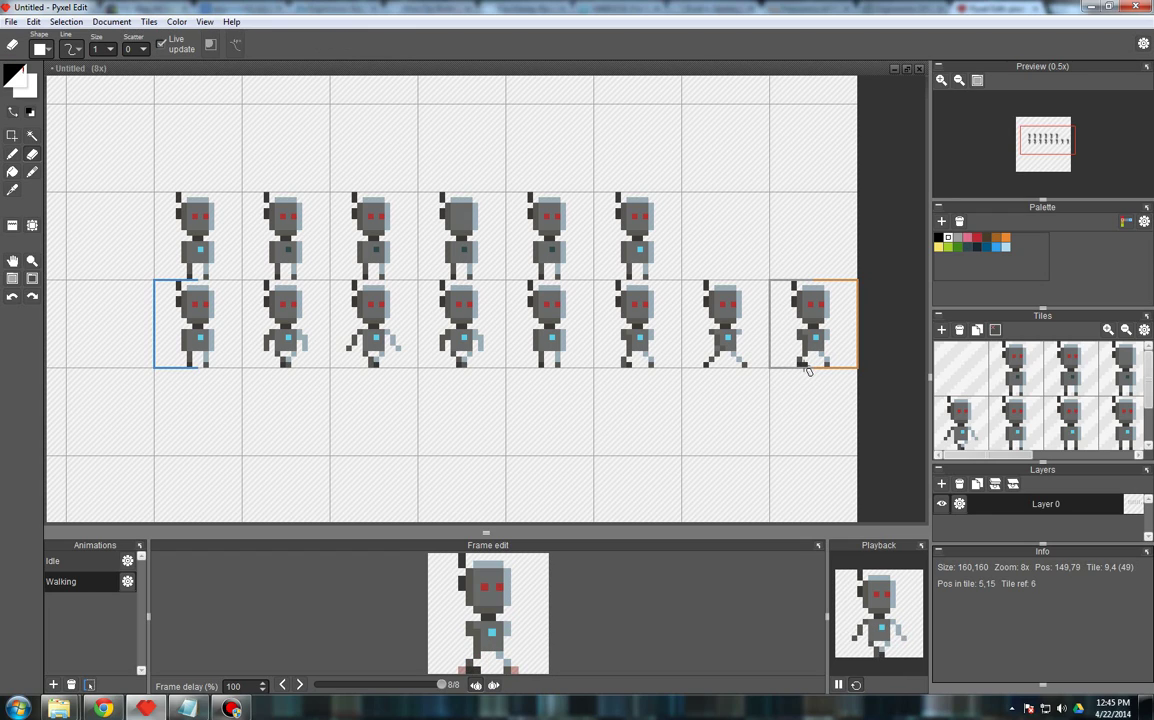
pyautogui.press('b')
pyautogui.press('e')
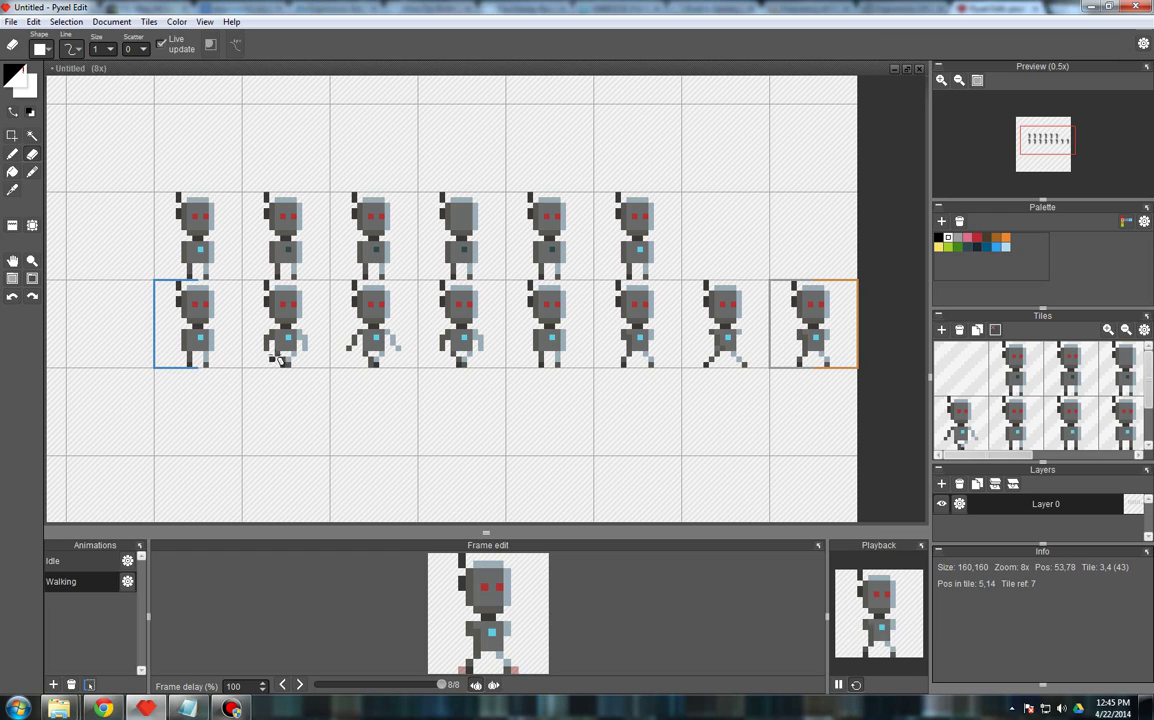
# - Redraw the legs of walking frames two, three and four as a straight, close-together pair, erasing stray pixels
pyautogui.press('b')
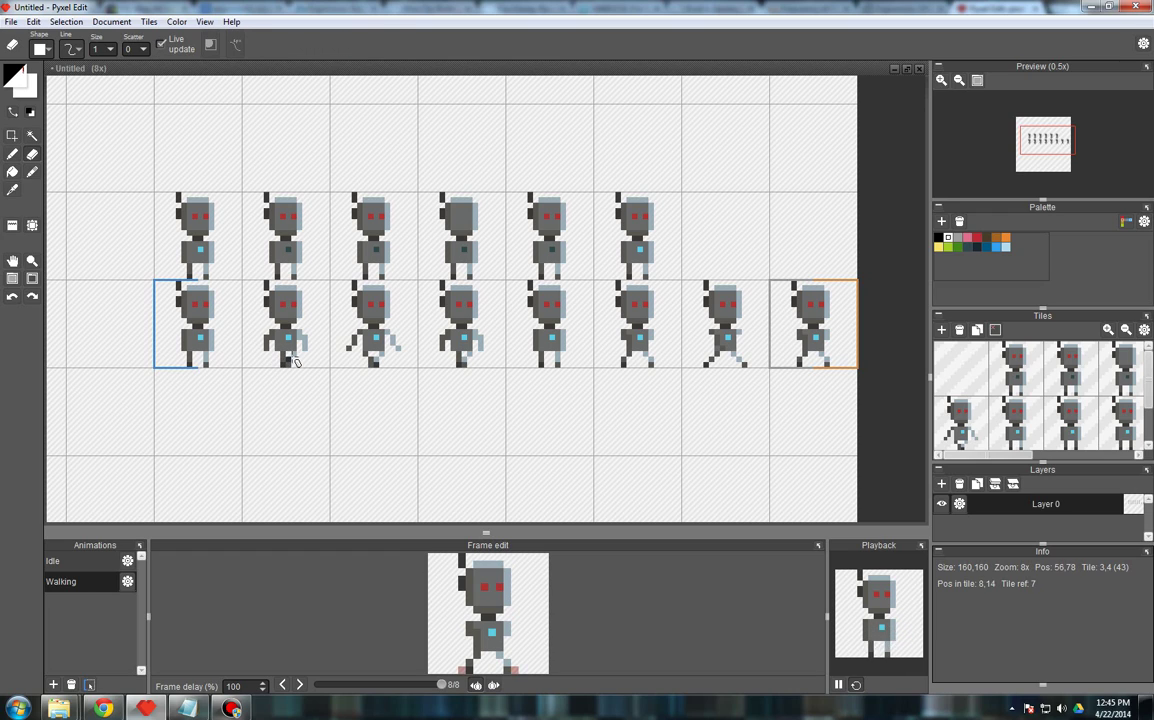
pyautogui.press('e')
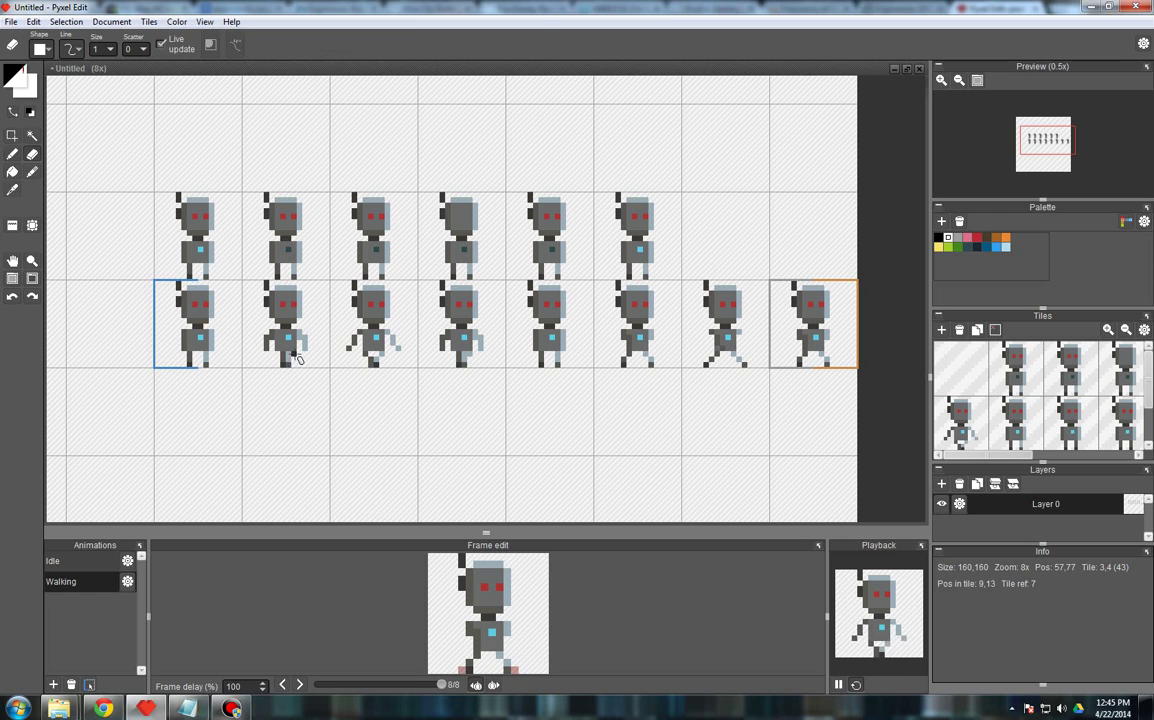
pyautogui.press('b')
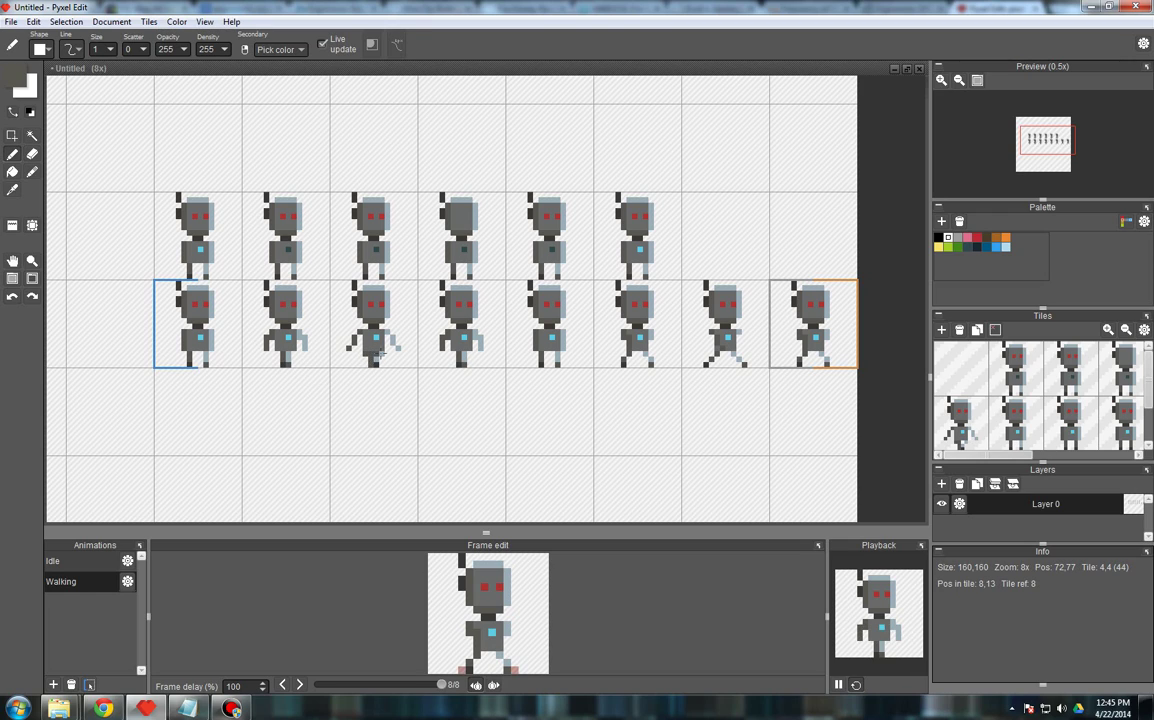
pyautogui.press('e')
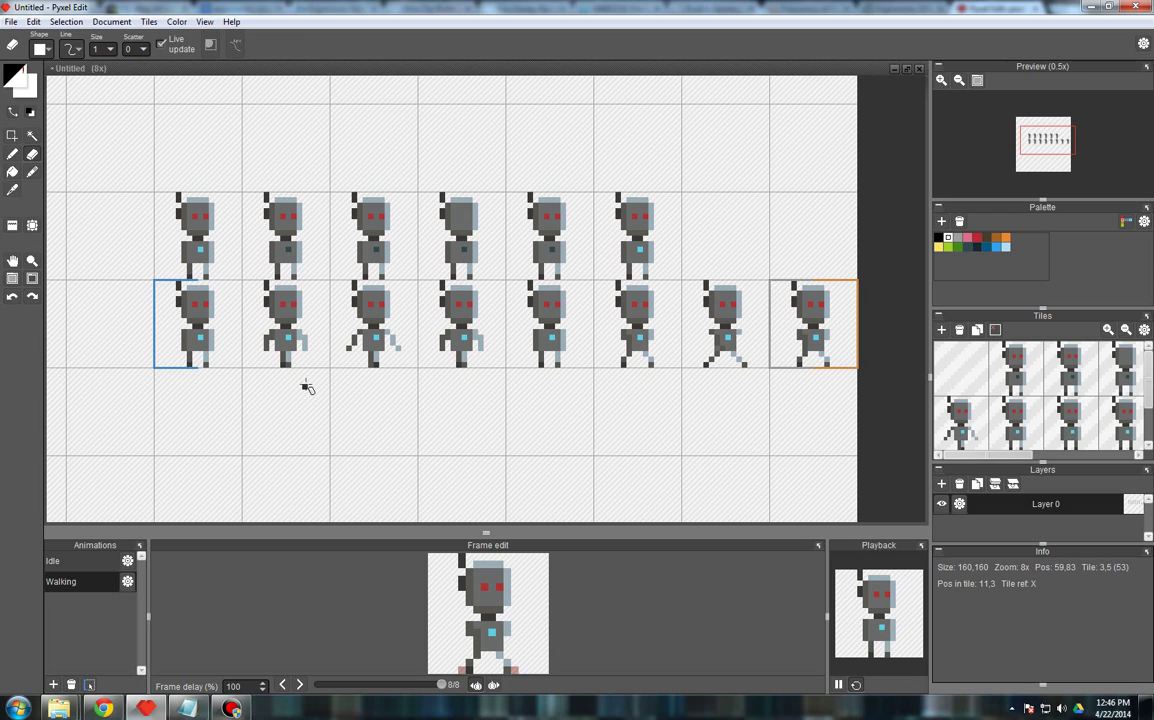
# - Try shifting the light blue chest light sideways in walking frames three and seven, and restore its original position
pyautogui.rightClick(377, 339)
pyautogui.press('b')
pyautogui.click(371, 338)
pyautogui.rightClick(376, 342)
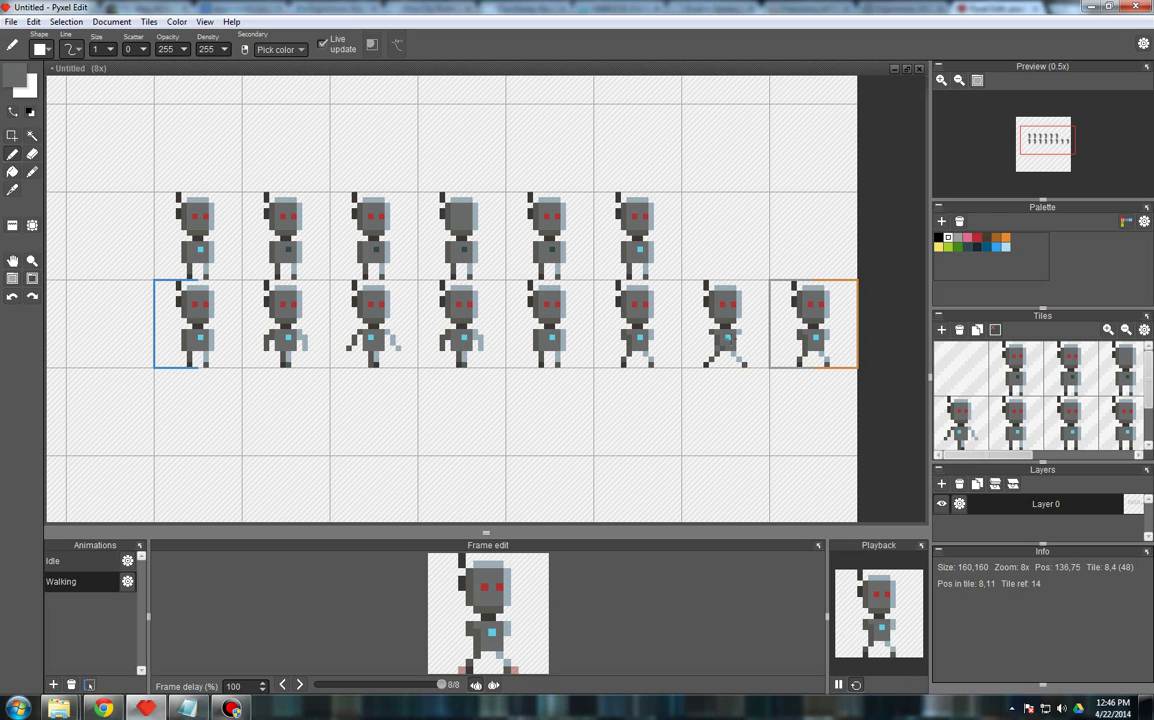
pyautogui.rightClick(727, 337)
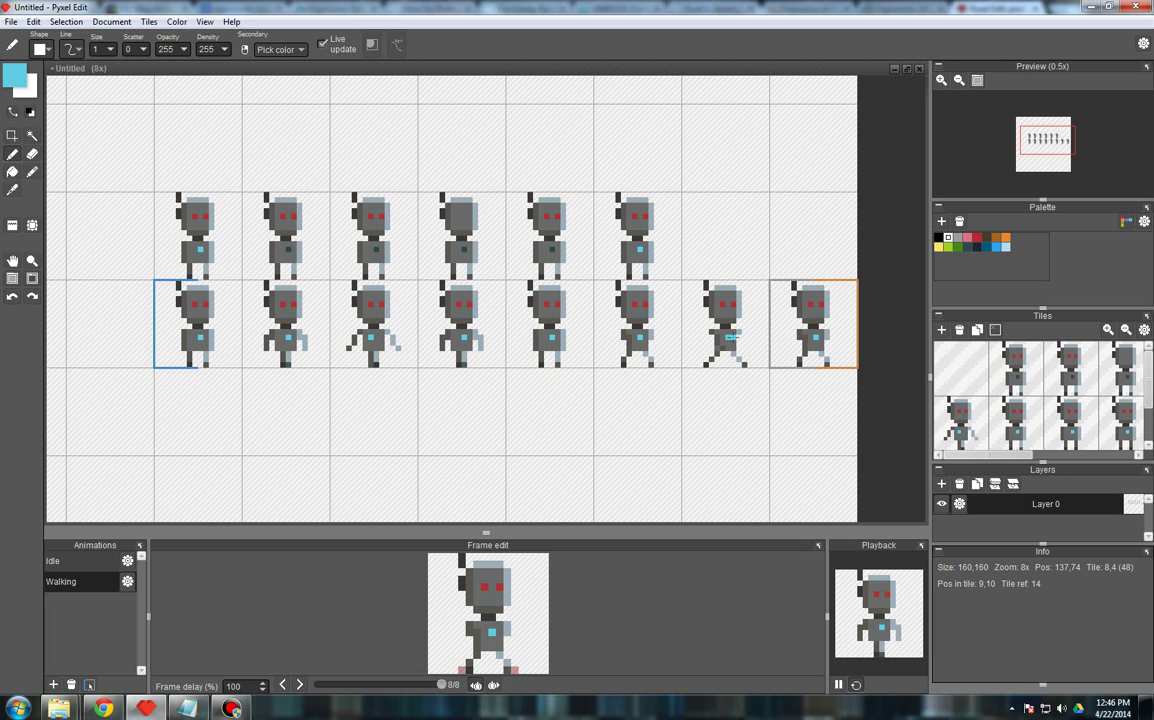
pyautogui.rightClick(655, 302)
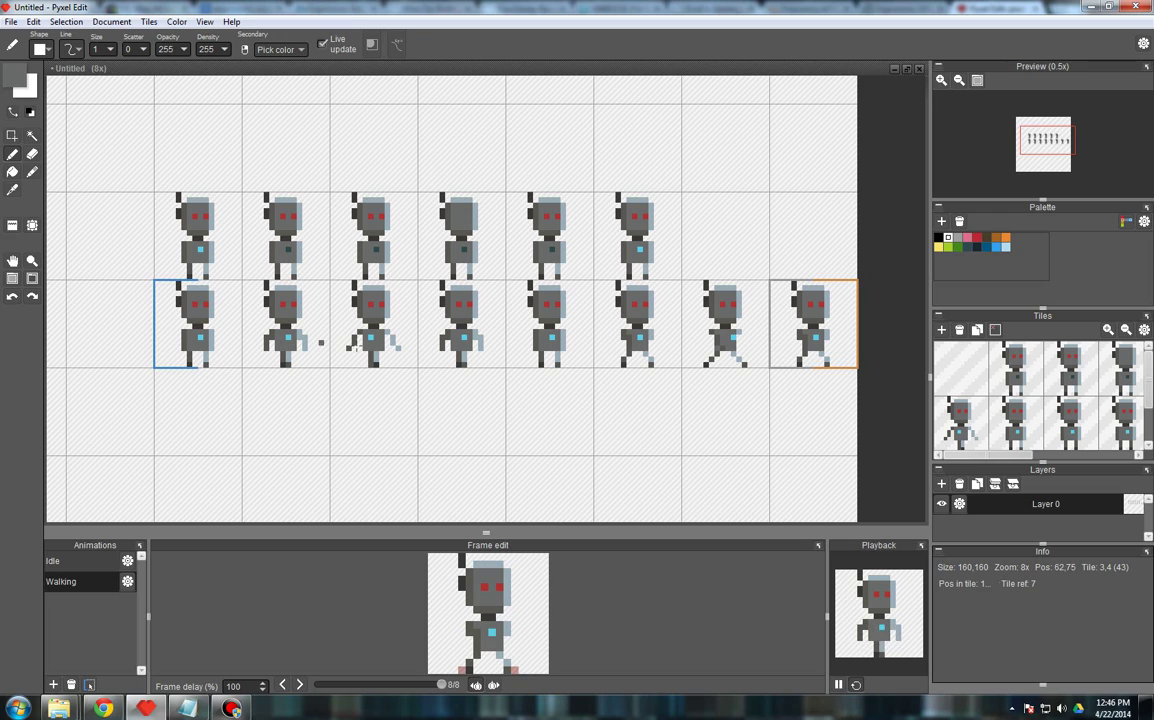
pyautogui.keyDown('alt'); pyautogui.click(370, 336); pyautogui.keyUp('alt')
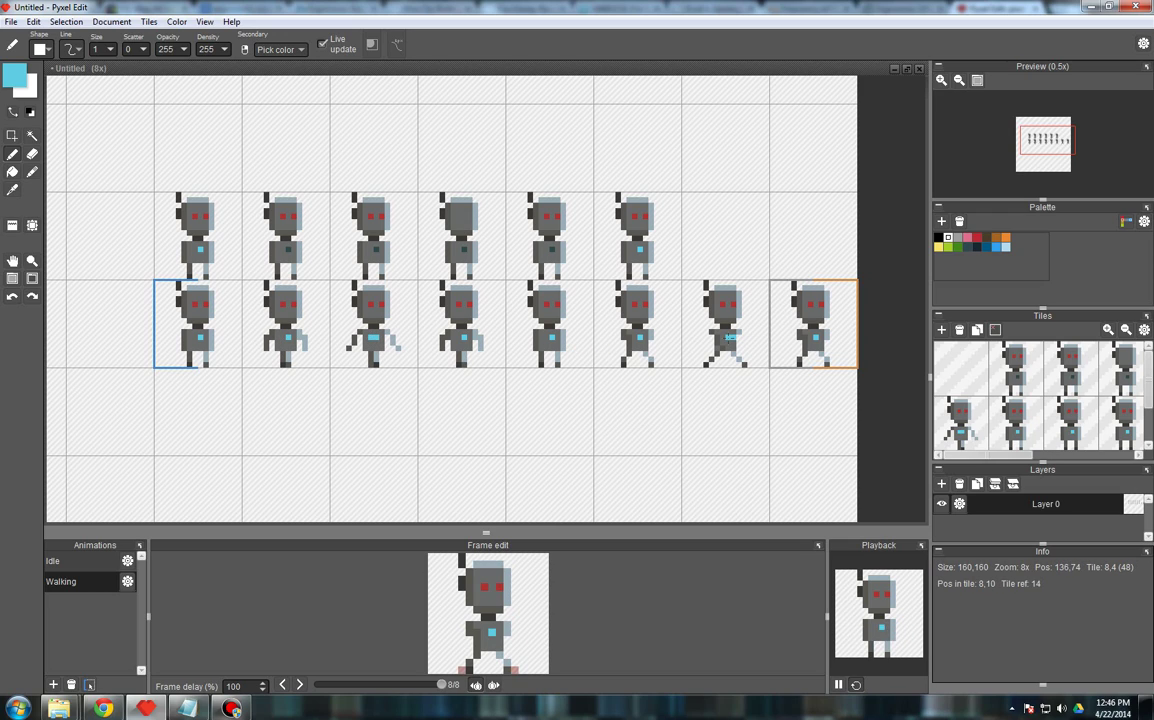
pyautogui.keyDown('alt'); pyautogui.click(730, 340); pyautogui.keyUp('alt')
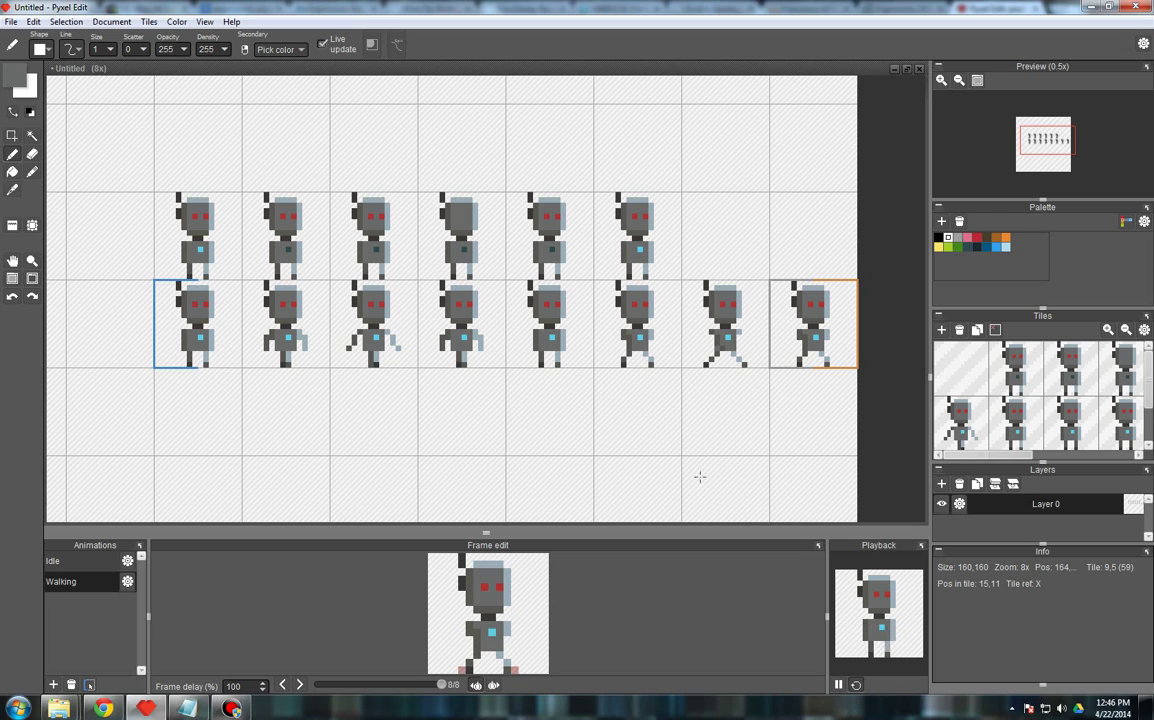
# - Select the head, torso and arms of walking frame three and move them down one pixel
pyautogui.click(11, 137)
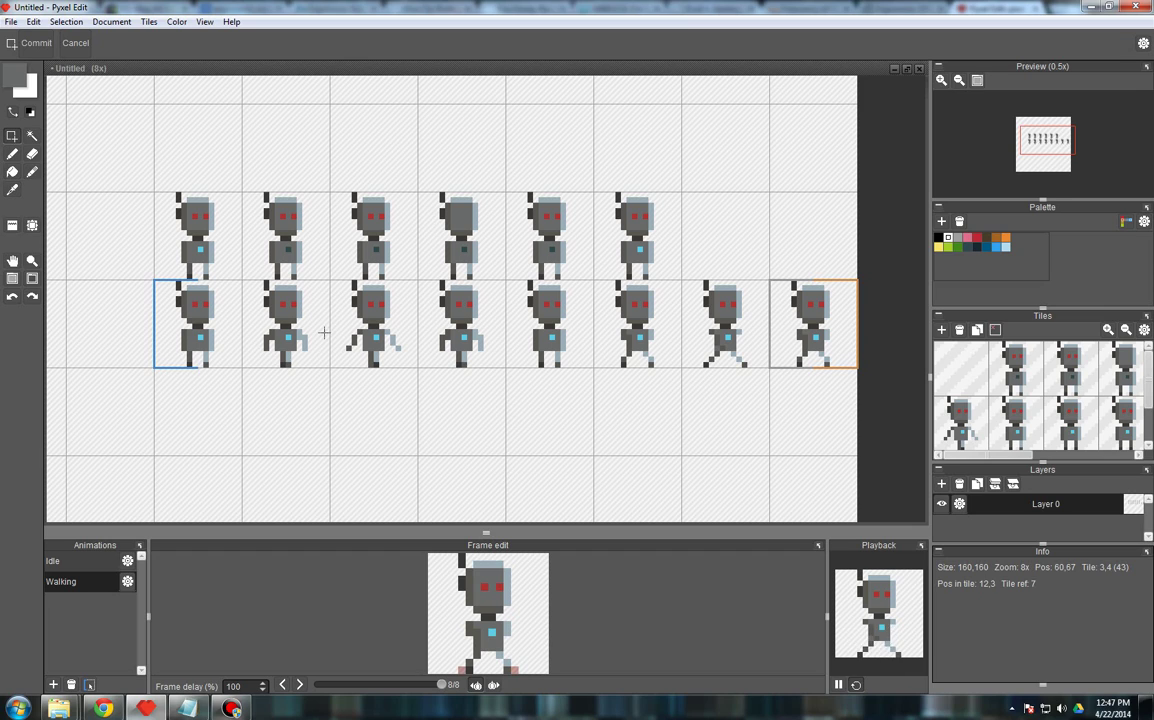
pyautogui.scroll(1, 363, 330)
pyautogui.moveTo(354, 228); pyautogui.dragTo(486, 369)
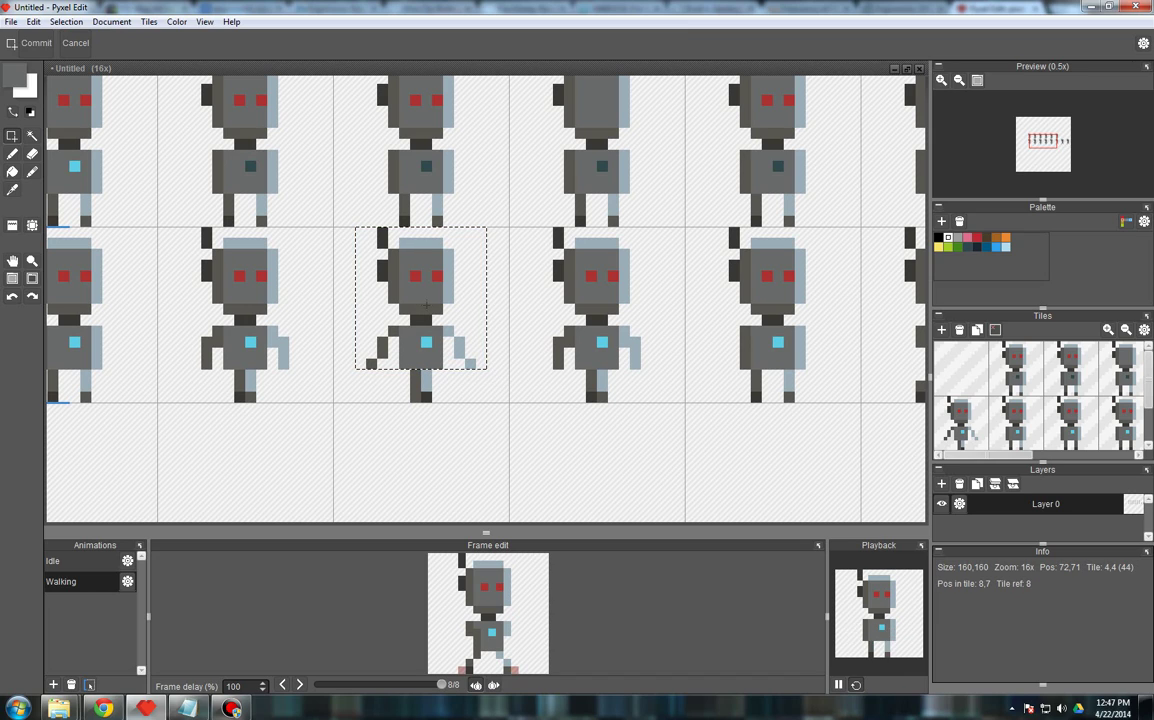
pyautogui.click(425, 304)
pyautogui.moveTo(430, 312); pyautogui.dragTo(431, 320)
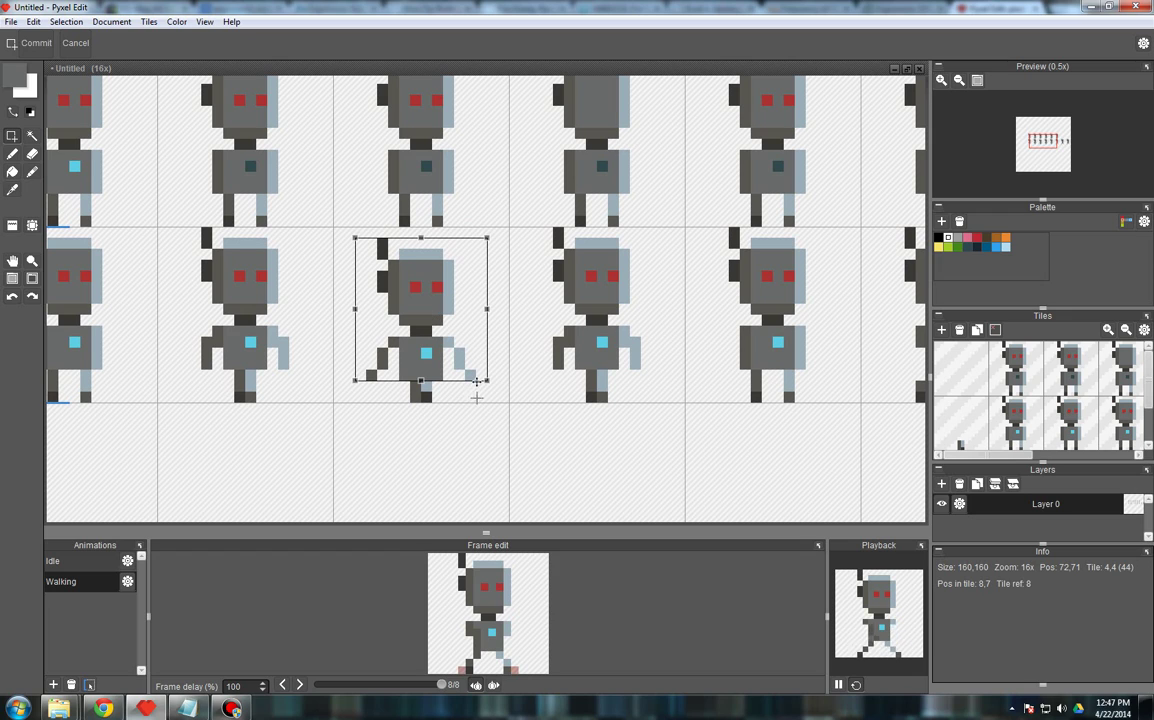
pyautogui.click(446, 435)
pyautogui.click(389, 460)
# - Select the upper body of walking frame seven and move it down one pixel
pyautogui.scroll(-1, 231, 400)
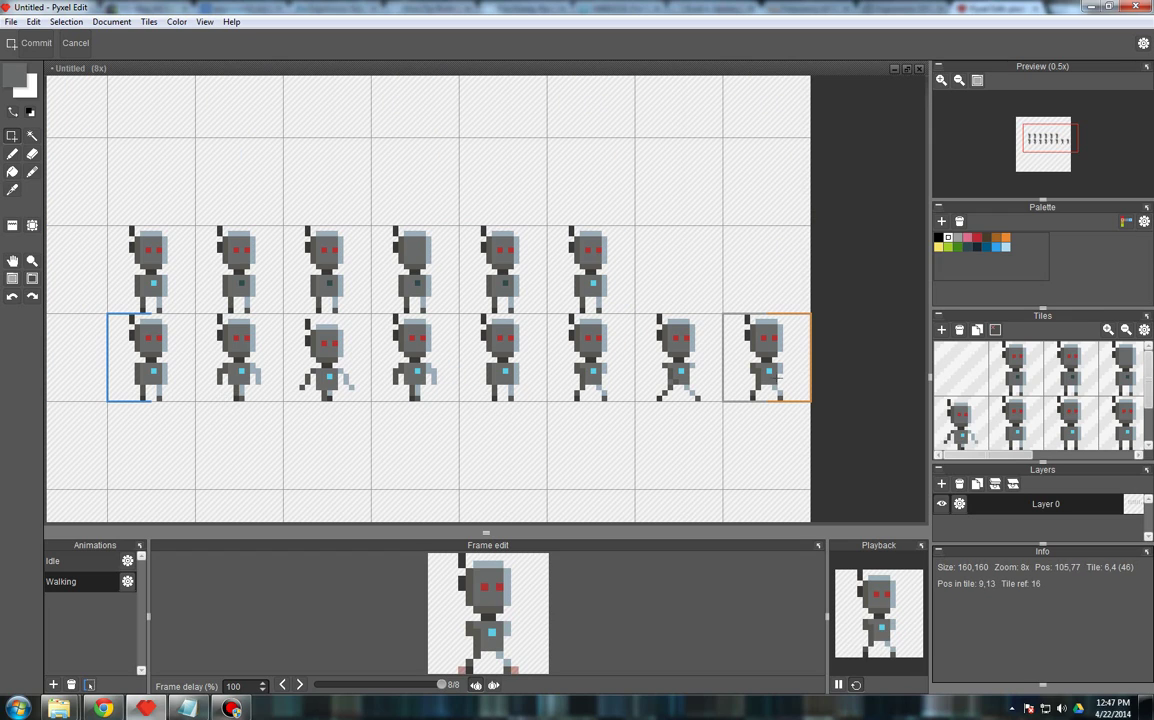
pyautogui.scroll(1, 634, 301)
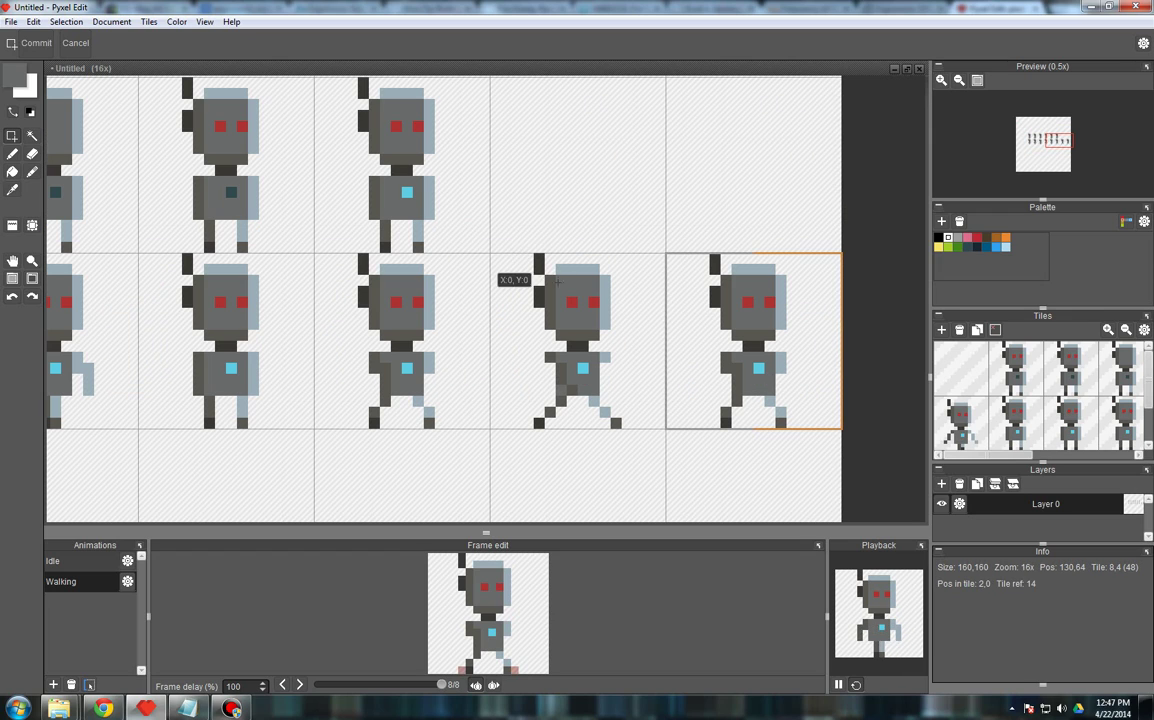
pyautogui.moveTo(511, 253); pyautogui.dragTo(644, 407)
pyautogui.click(600, 317)
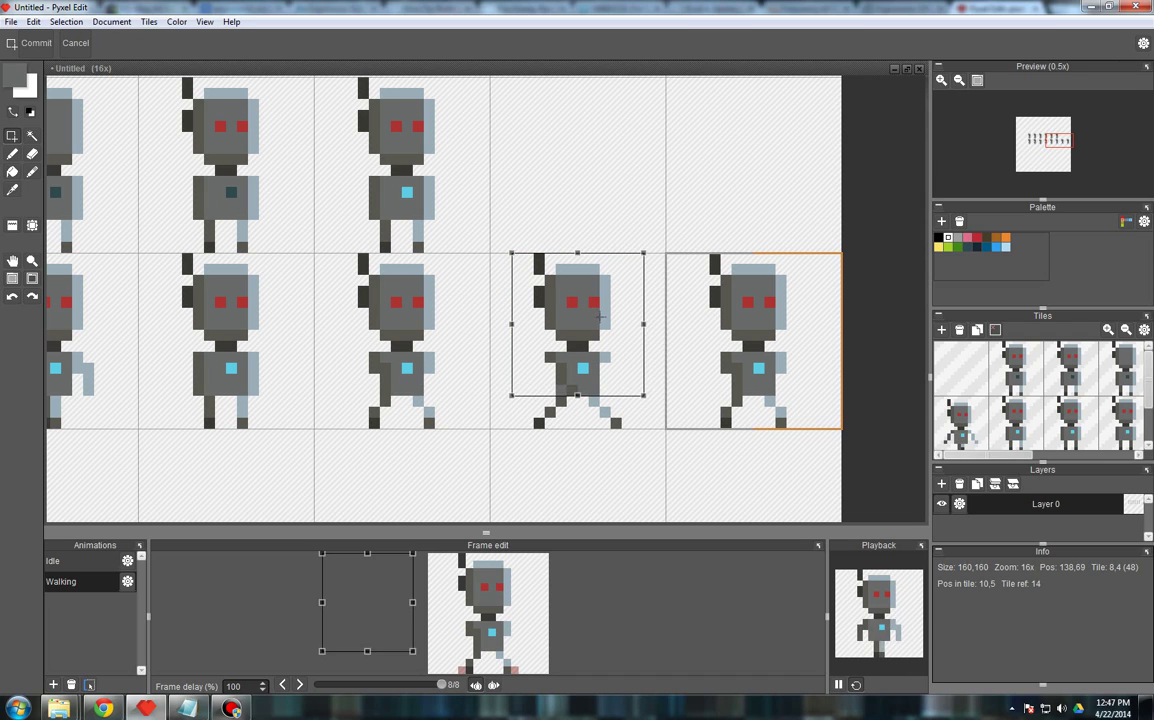
pyautogui.moveTo(600, 317); pyautogui.dragTo(600, 328)
pyautogui.click(626, 466)
pyautogui.click(602, 463)
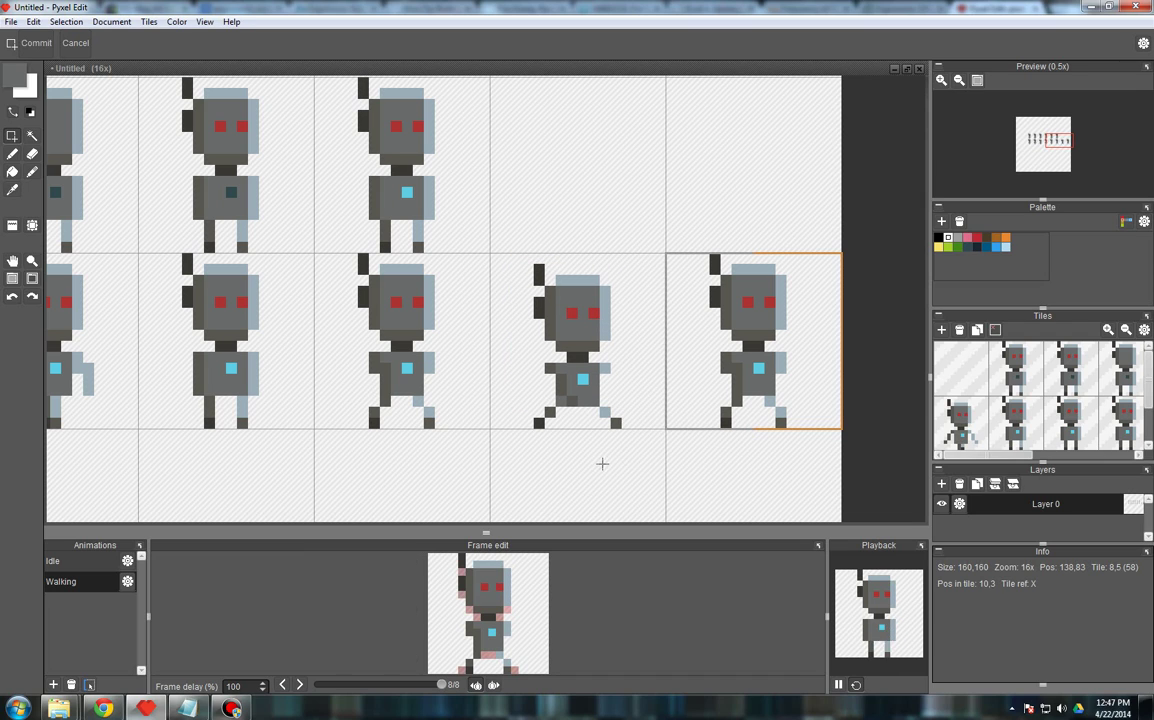
pyautogui.scroll(-1, 580, 418)
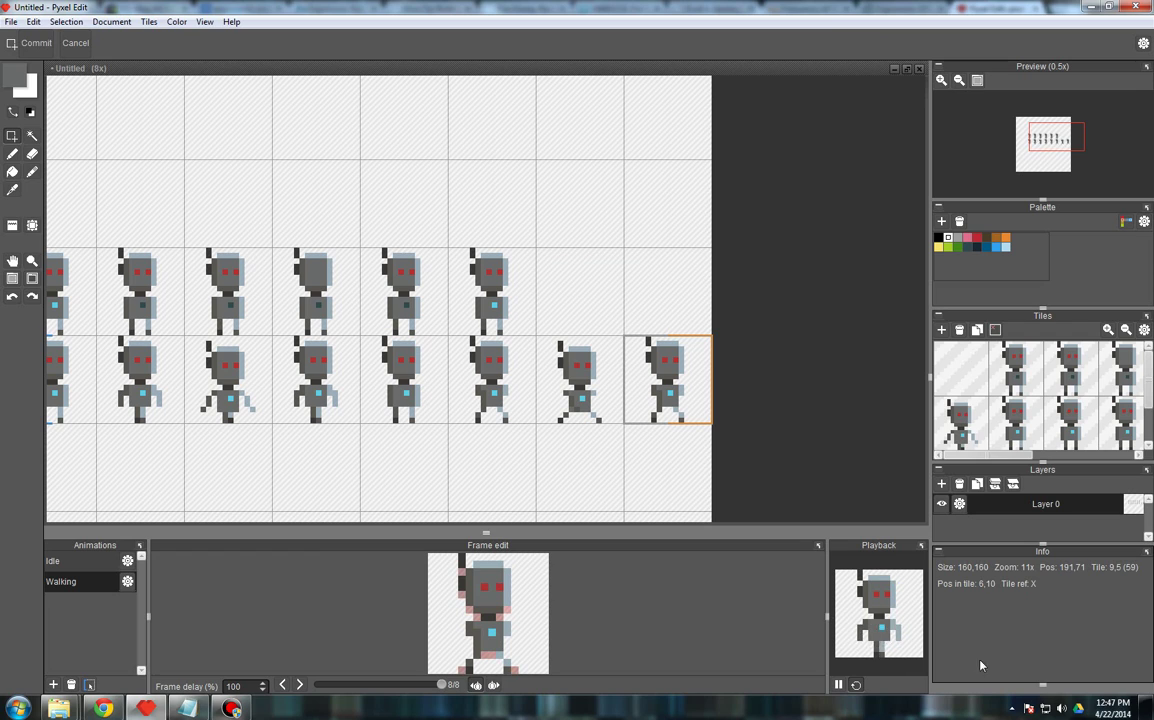
pyautogui.scroll(-1, 584, 369)
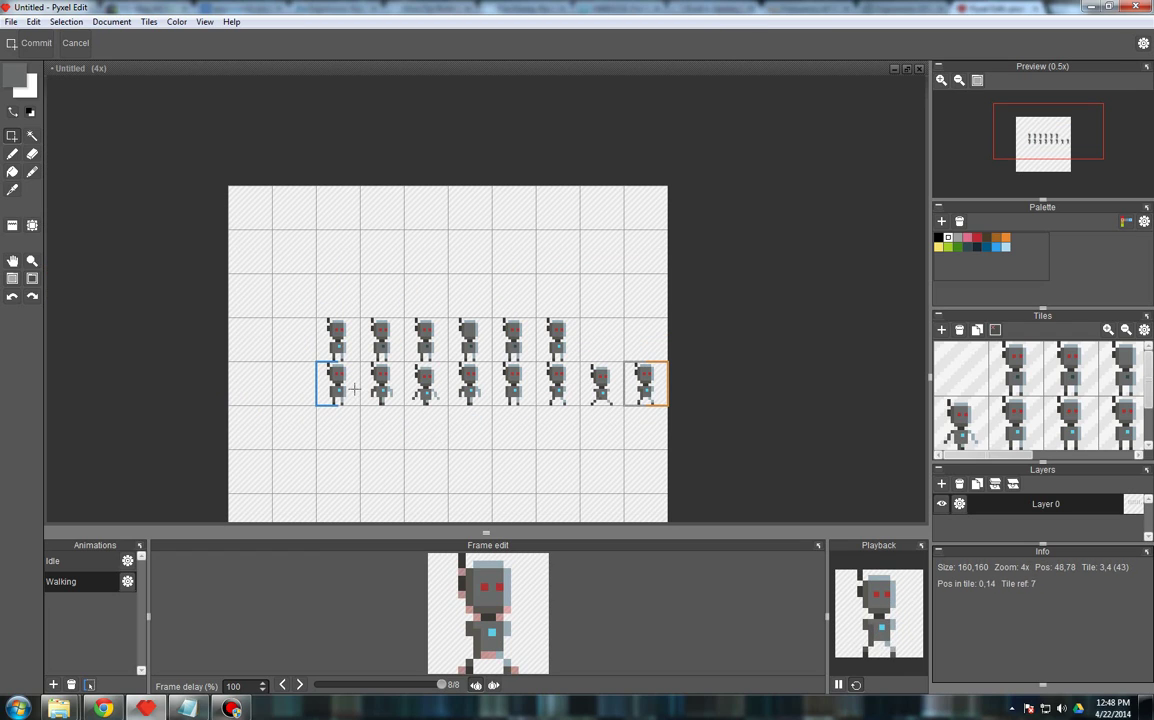
pyautogui.scroll(1, 368, 383)
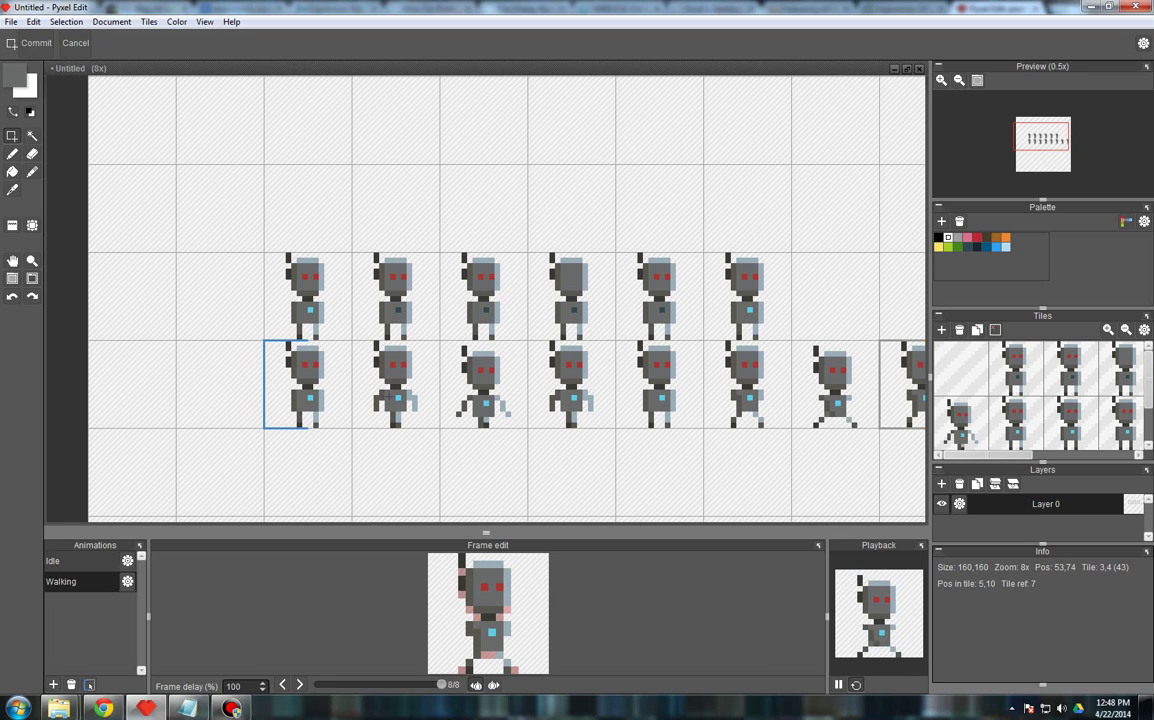
pyautogui.scroll(1, 390, 397)
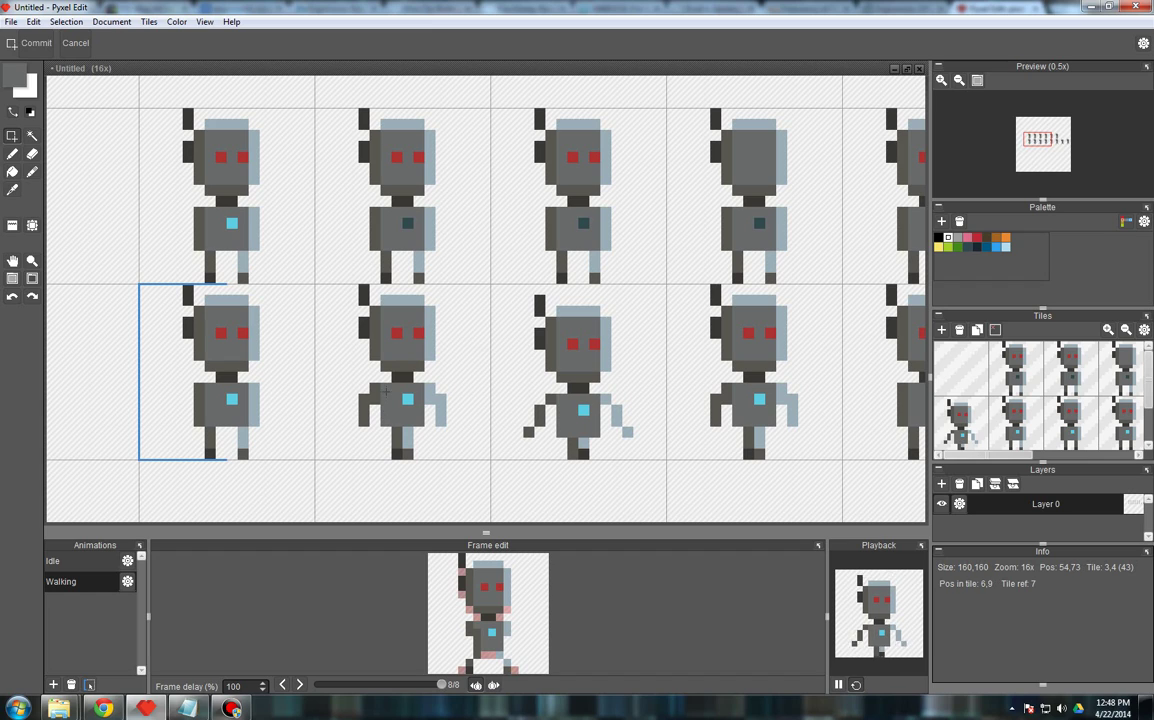
pyautogui.scroll(1, 386, 417)
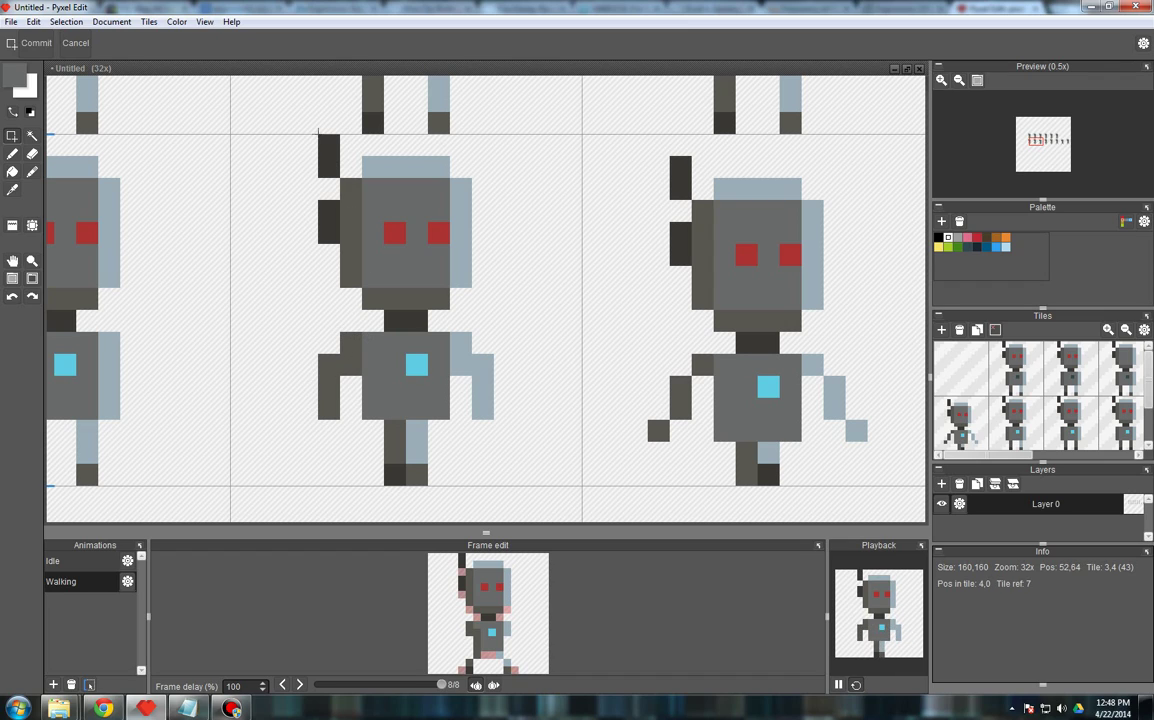
pyautogui.moveTo(319, 137); pyautogui.dragTo(492, 309)
pyautogui.click(556, 348)
pyautogui.scroll(-1, 556, 348)
pyautogui.scroll(-1, 305, 312)
pyautogui.scroll(-1, 420, 376)
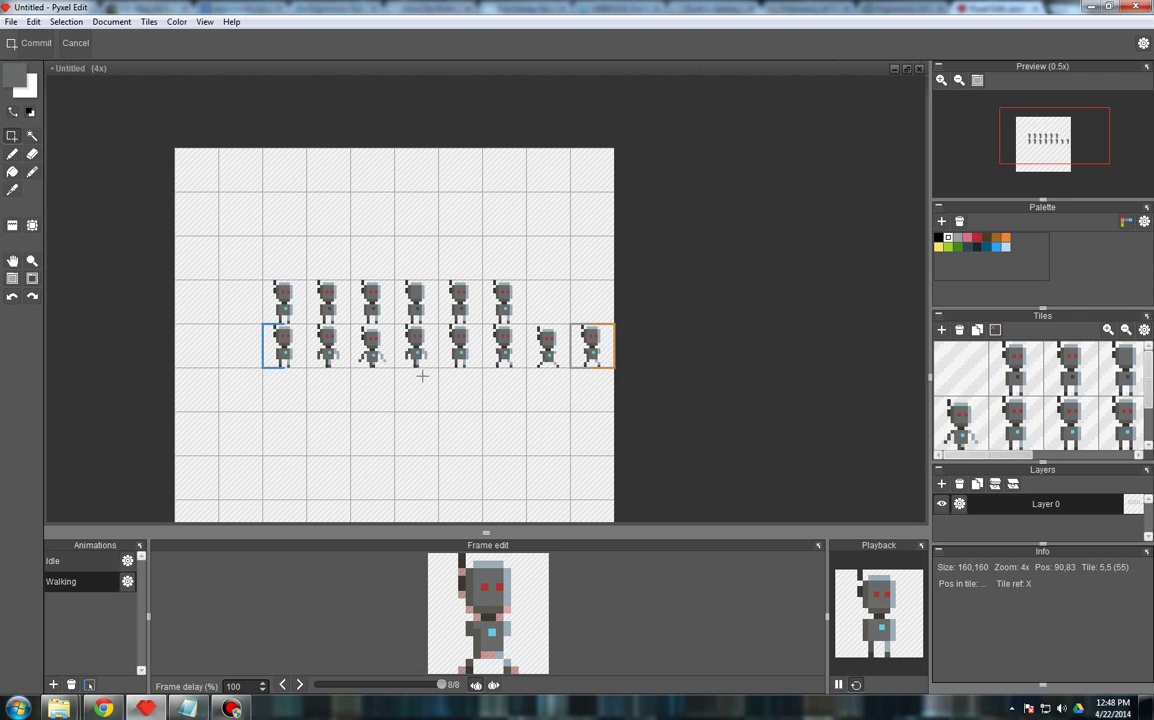
pyautogui.scroll(1, 421, 377)
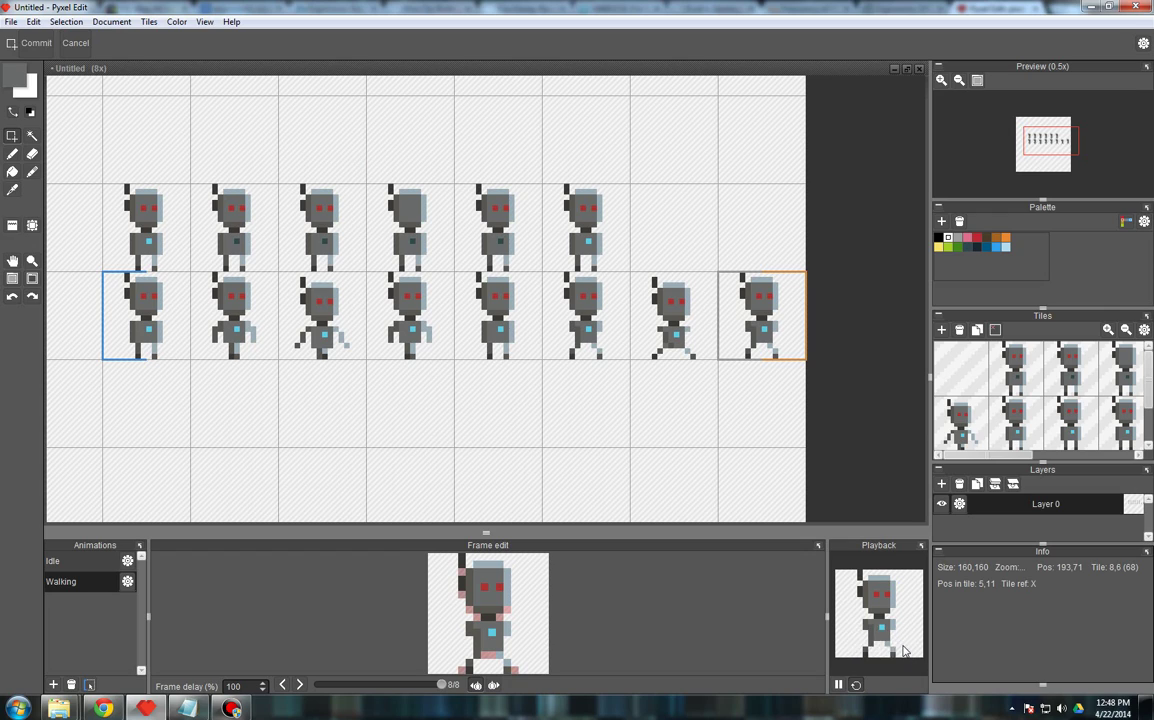
# - Preview the Idle animation and switch back to the Walking animation
pyautogui.click(88, 563)
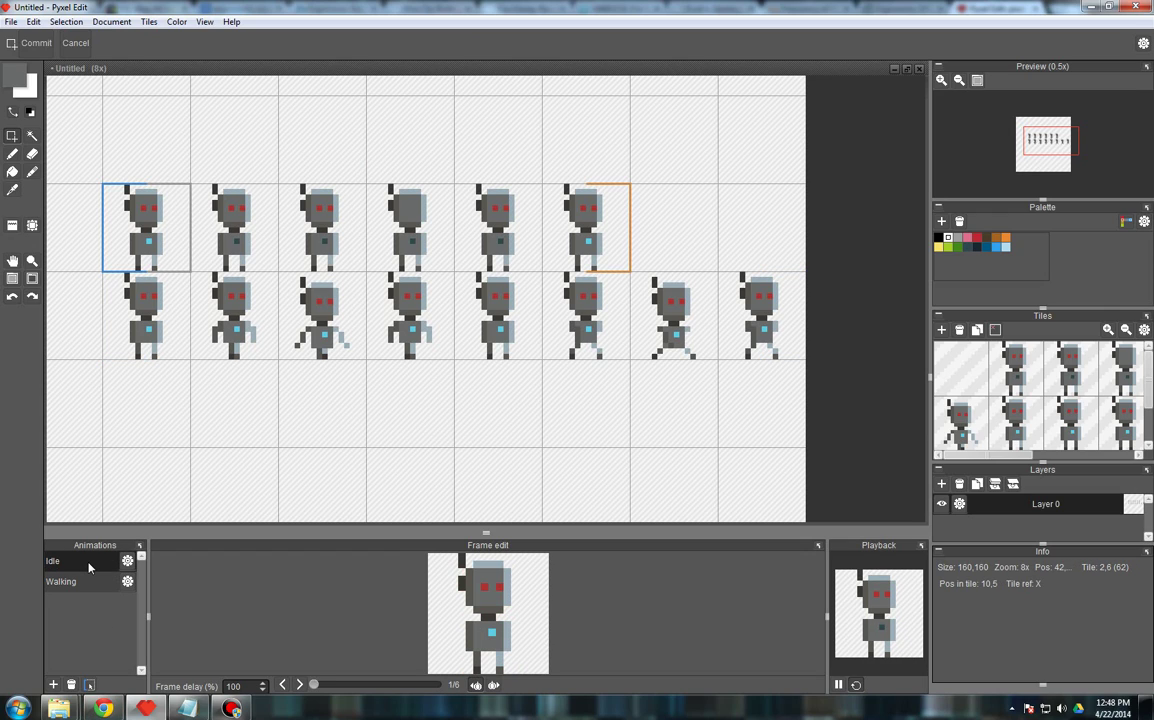
pyautogui.click(82, 584)
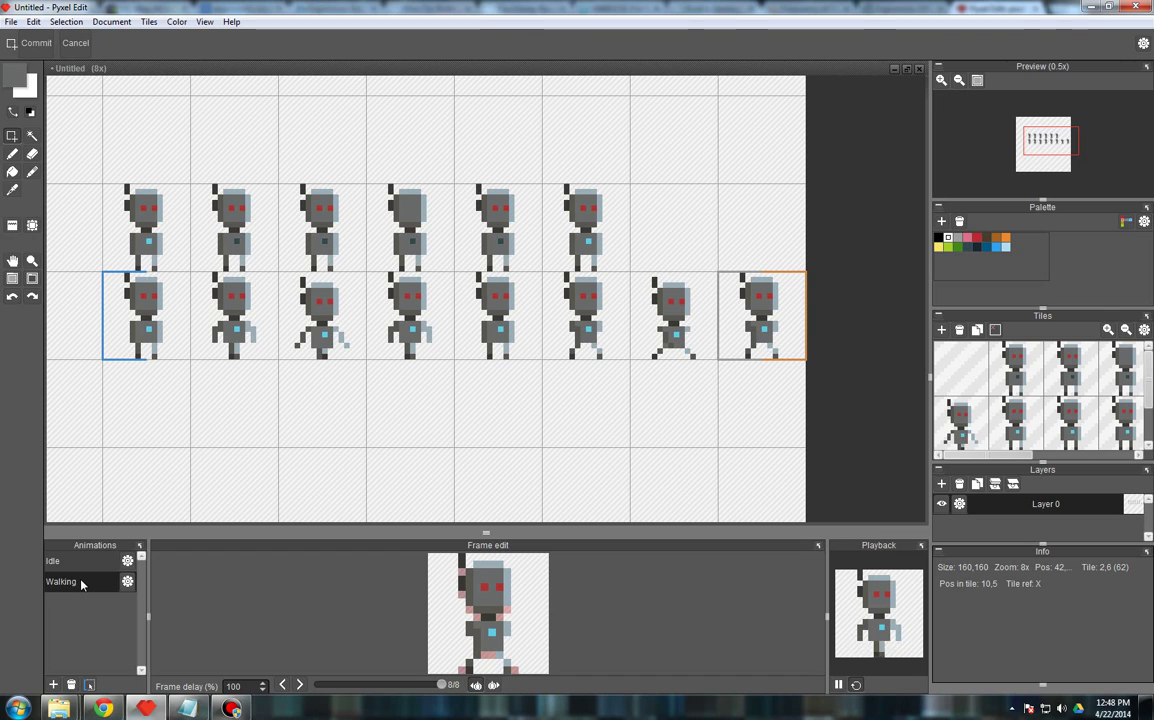
# - Paint the chest light dark teal in walking frames one, two, five and six and light blue in the other walking frames
pyautogui.click(12, 154)
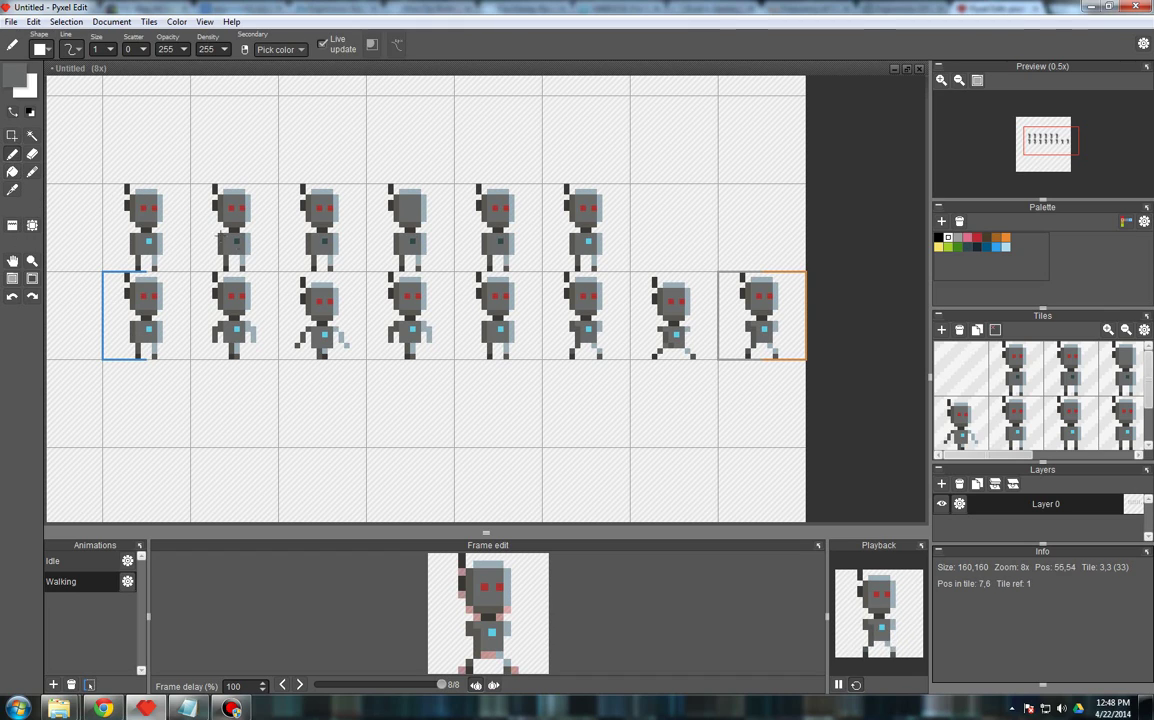
pyautogui.rightClick(237, 241)
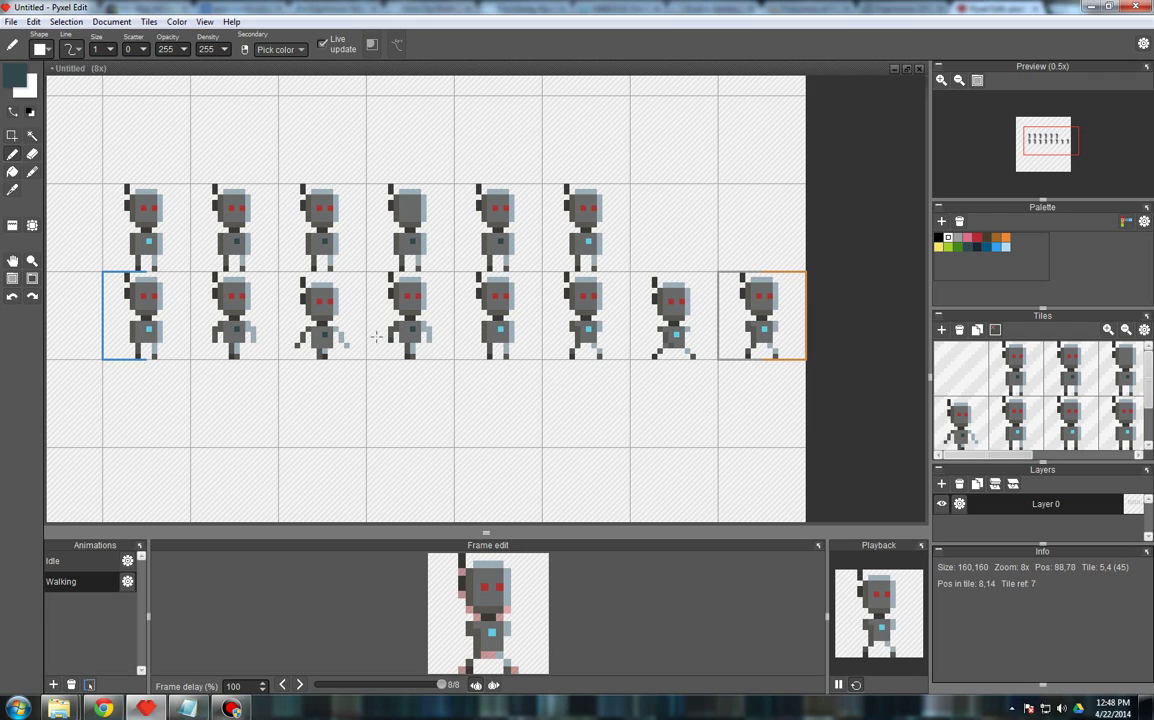
pyautogui.rightClick(500, 329)
pyautogui.moveTo(341, 334); pyautogui.dragTo(341, 339)
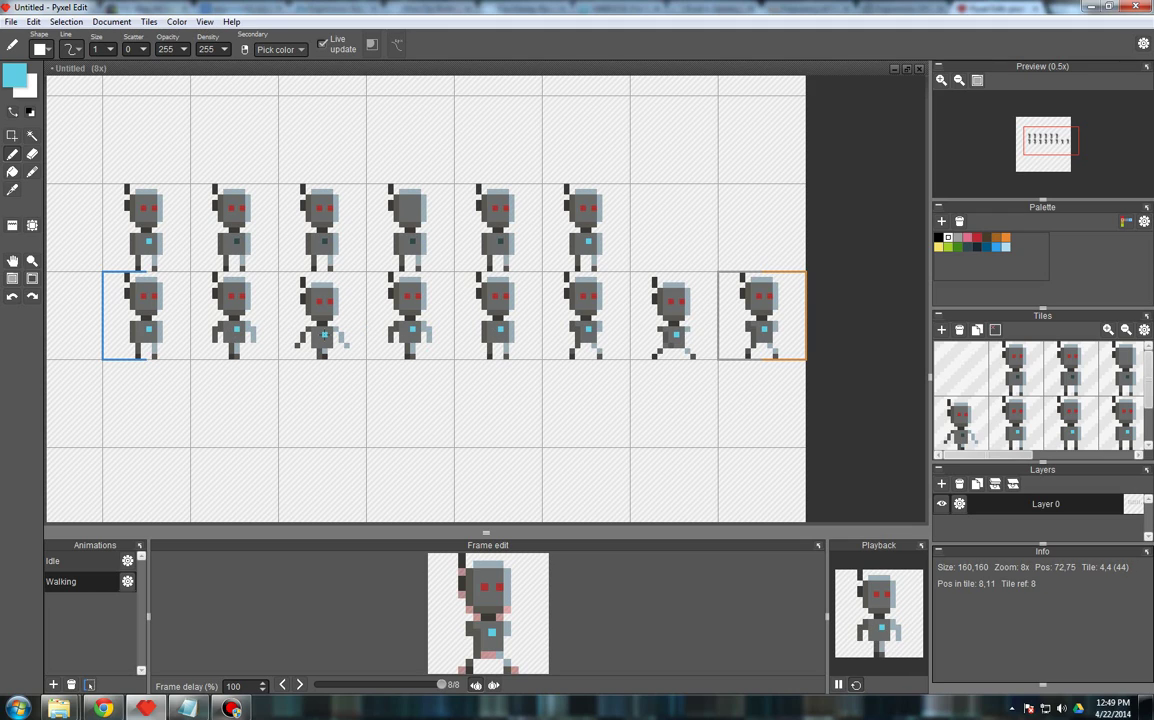
pyautogui.rightClick(324, 333)
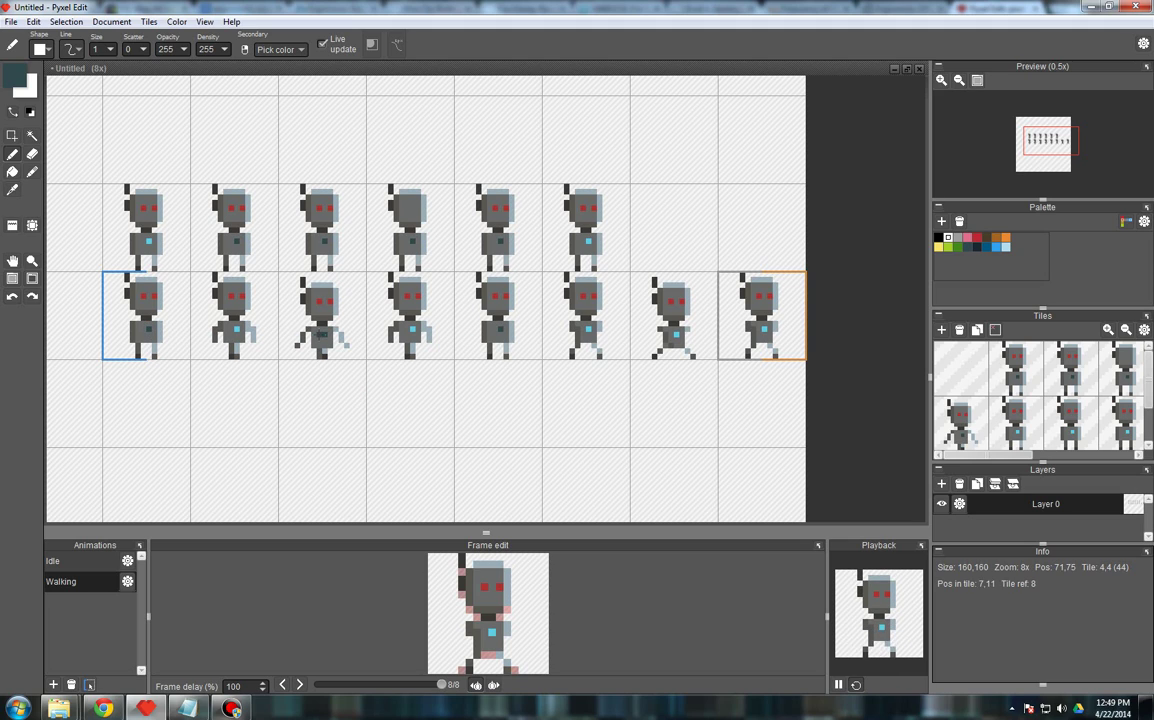
pyautogui.rightClick(237, 330)
pyautogui.rightClick(573, 327)
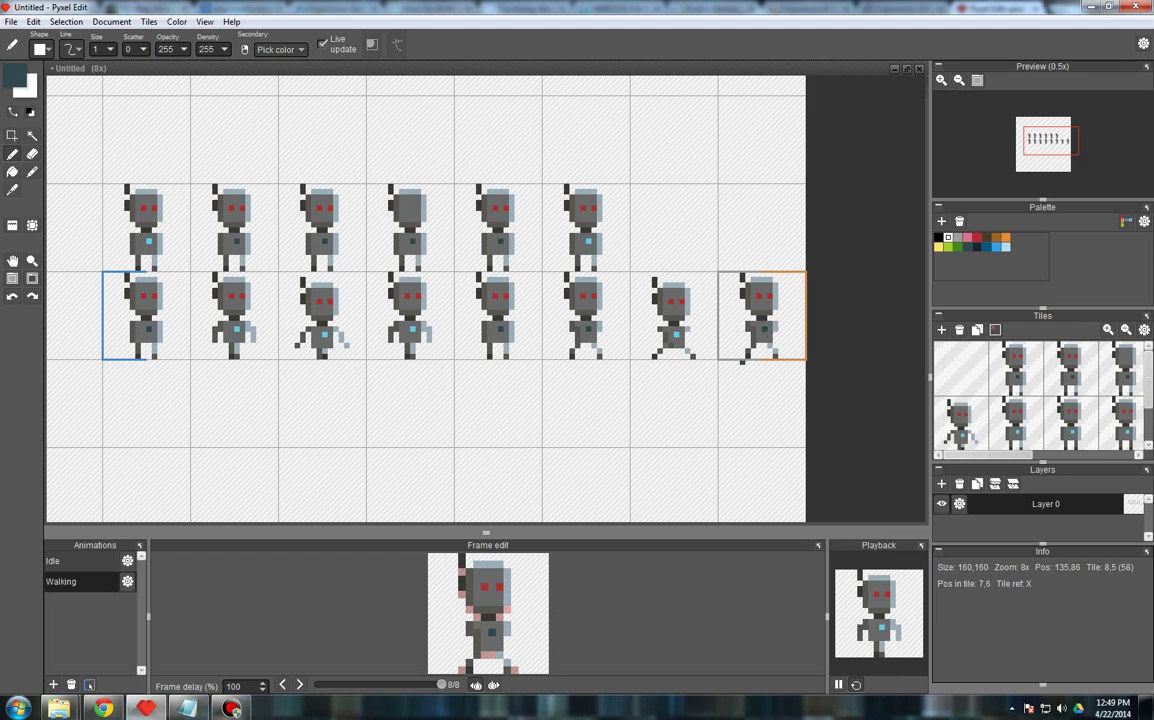
pyautogui.click(12, 225)
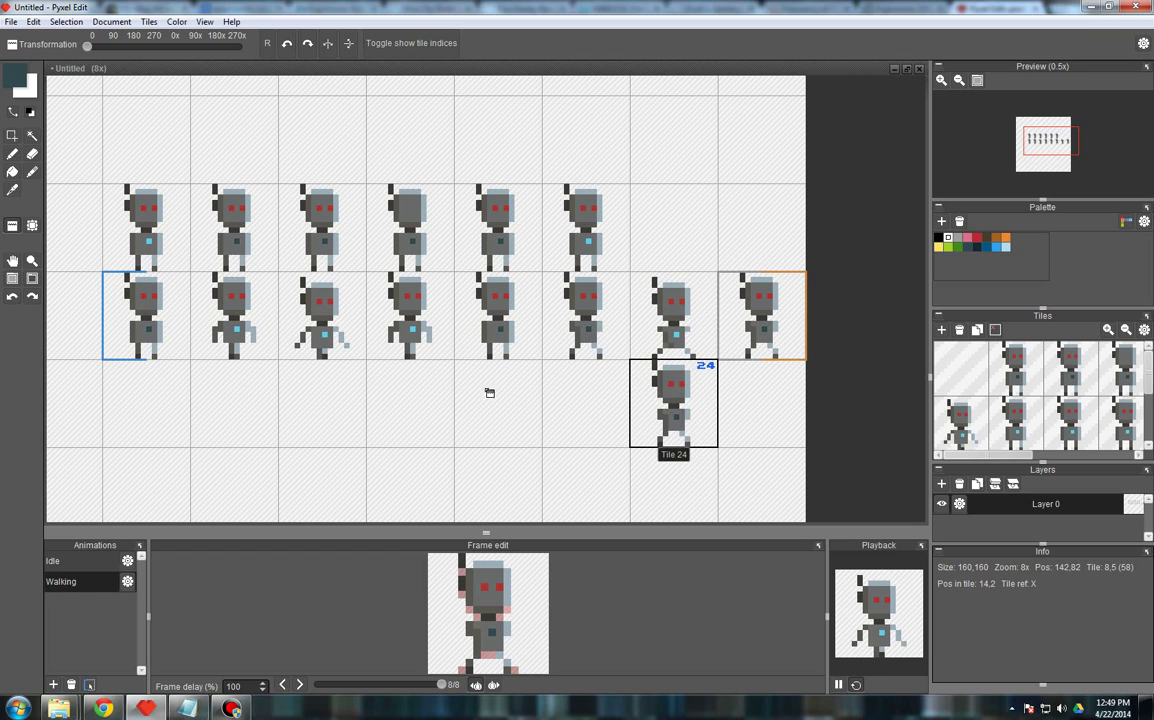
pyautogui.click(12, 154)
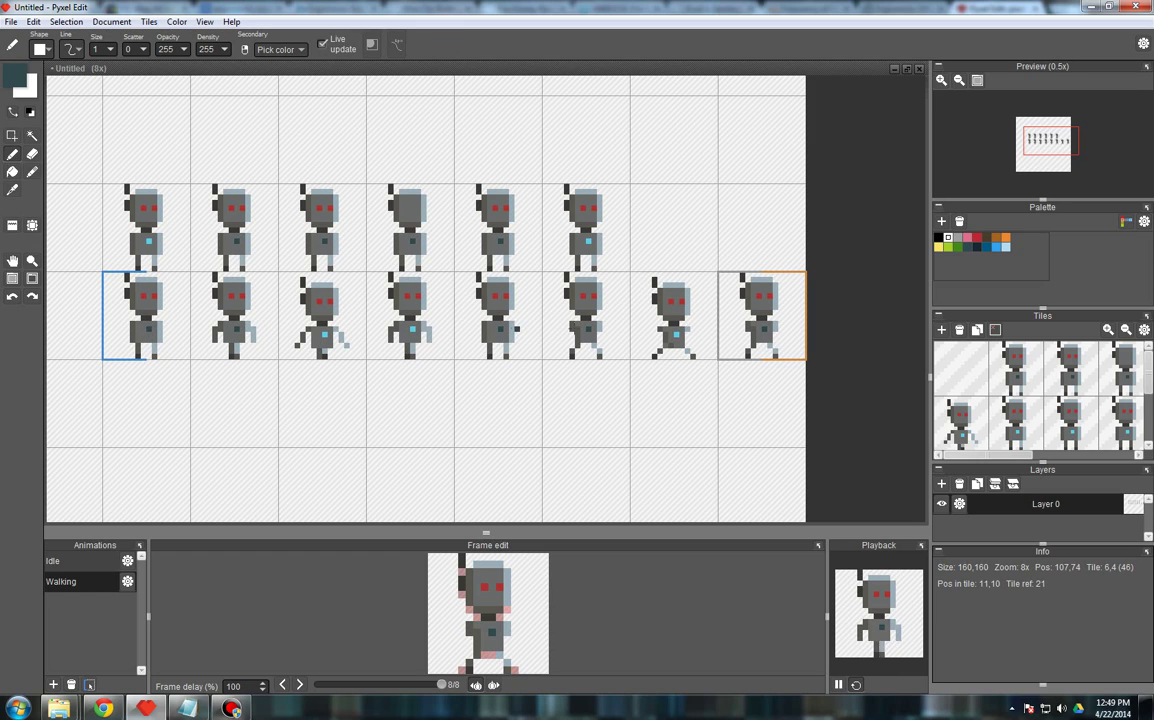
pyautogui.rightClick(677, 333)
pyautogui.click(763, 328)
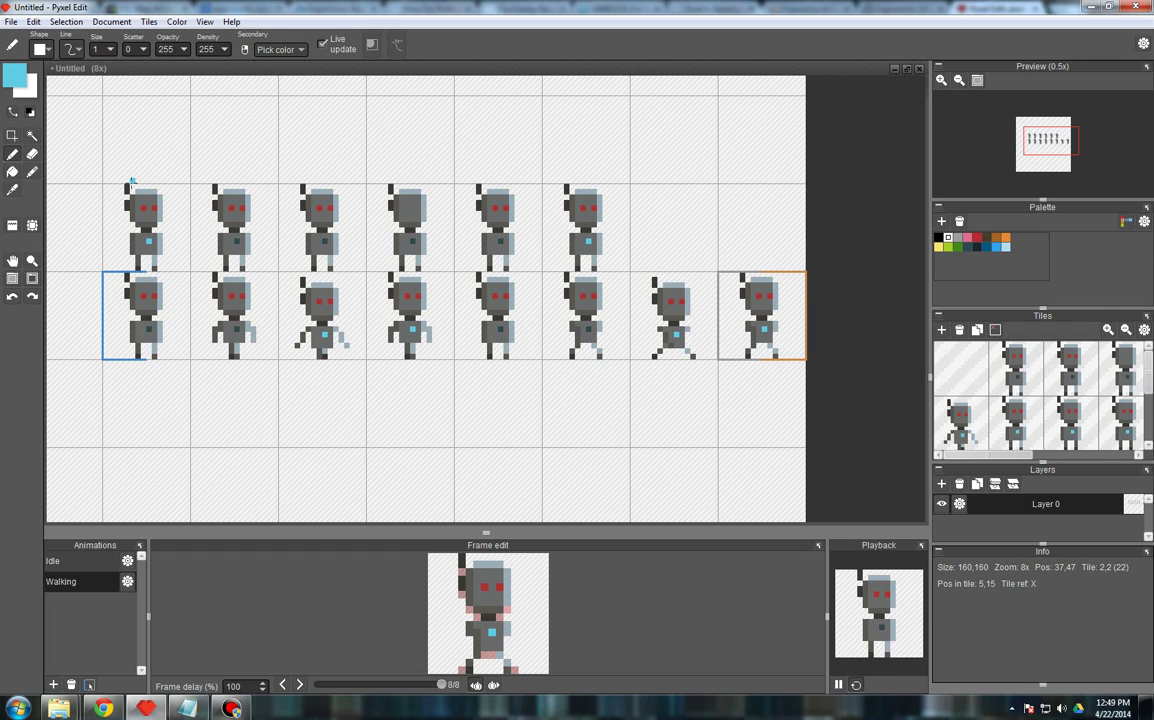
# - Save the document in the Tutorials folder as robot_animation.pyxel
pyautogui.click(11, 21)
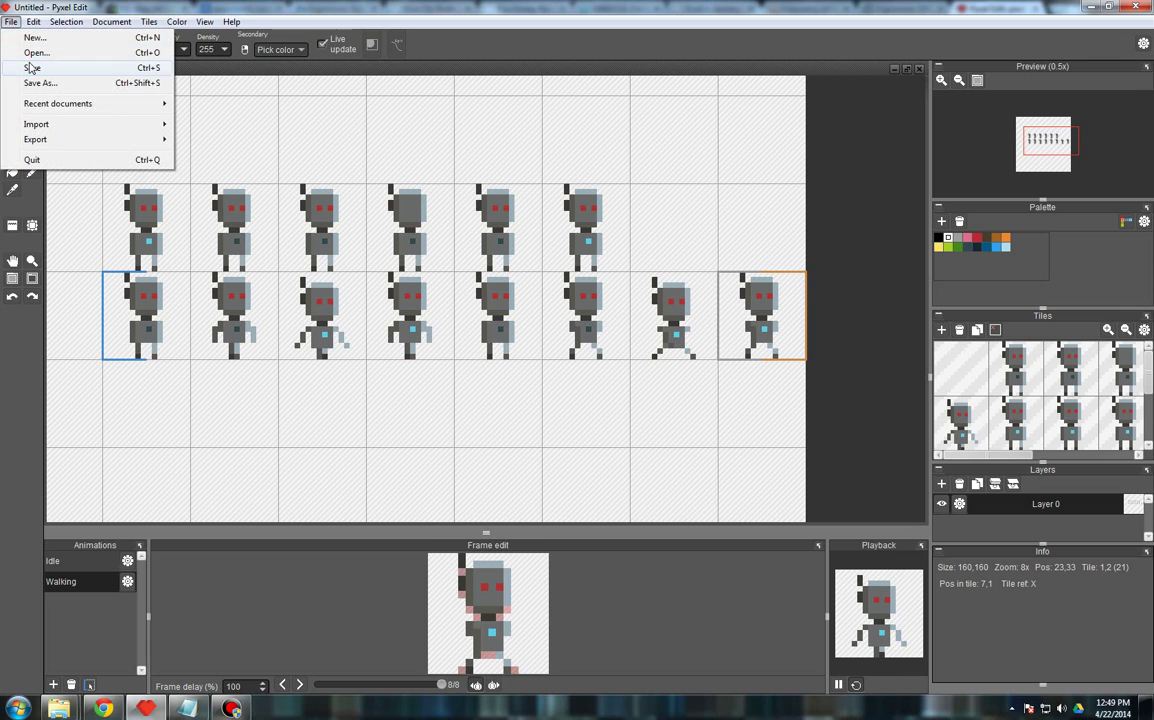
pyautogui.click(32, 67)
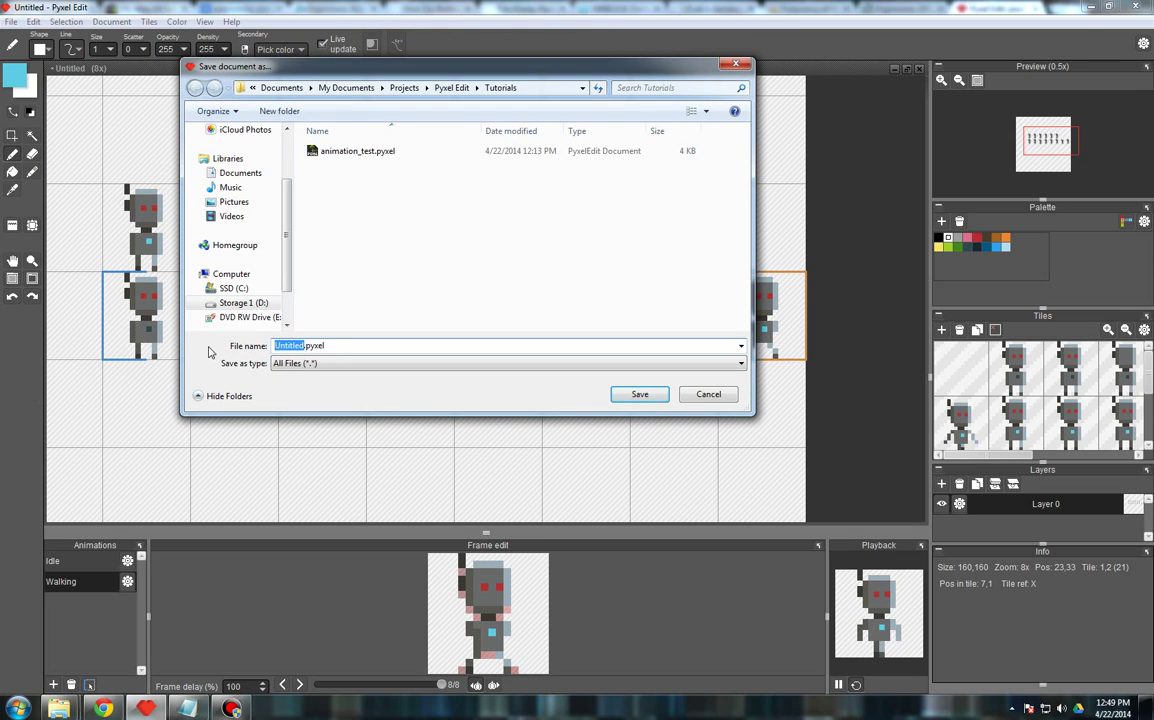
pyautogui.write('robot_')
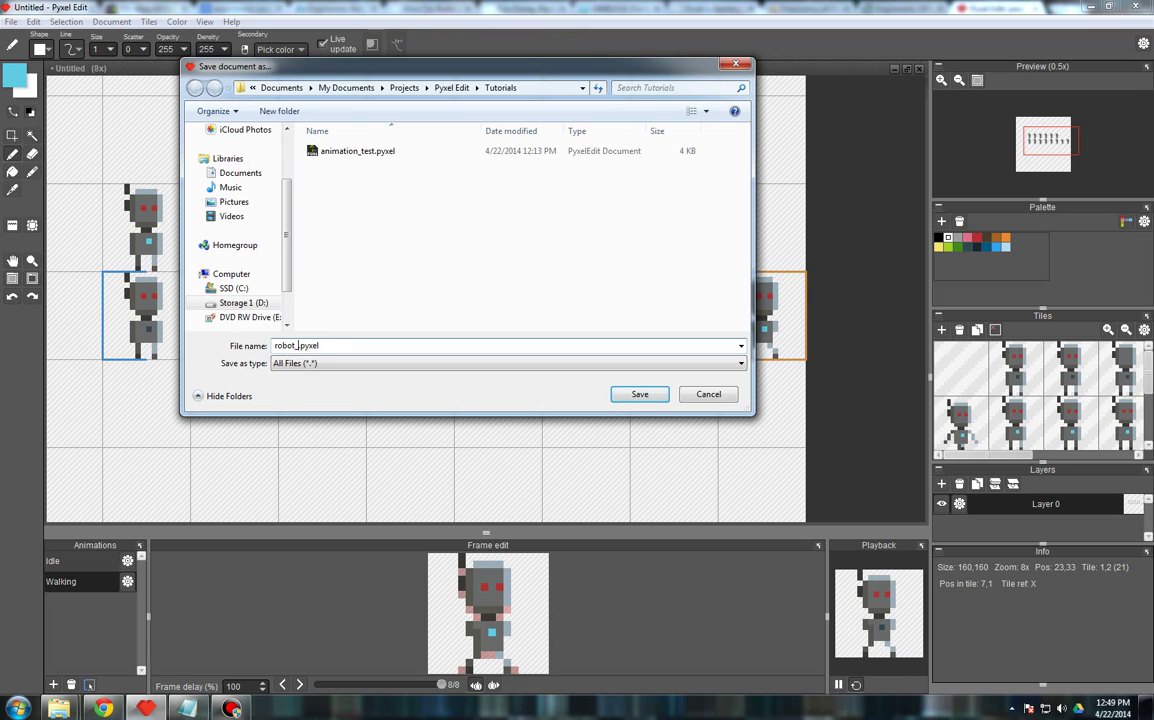
pyautogui.write('animation')
pyautogui.press('Return')
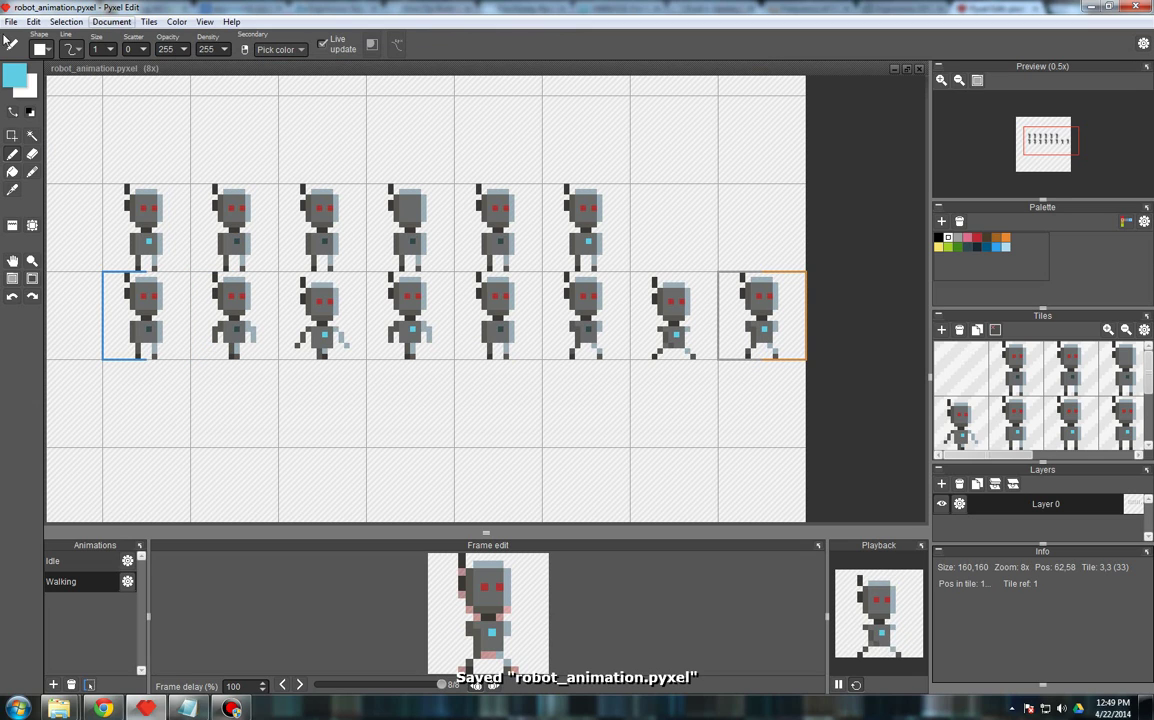
pyautogui.click(6, 21)
pyautogui.click(238, 5)
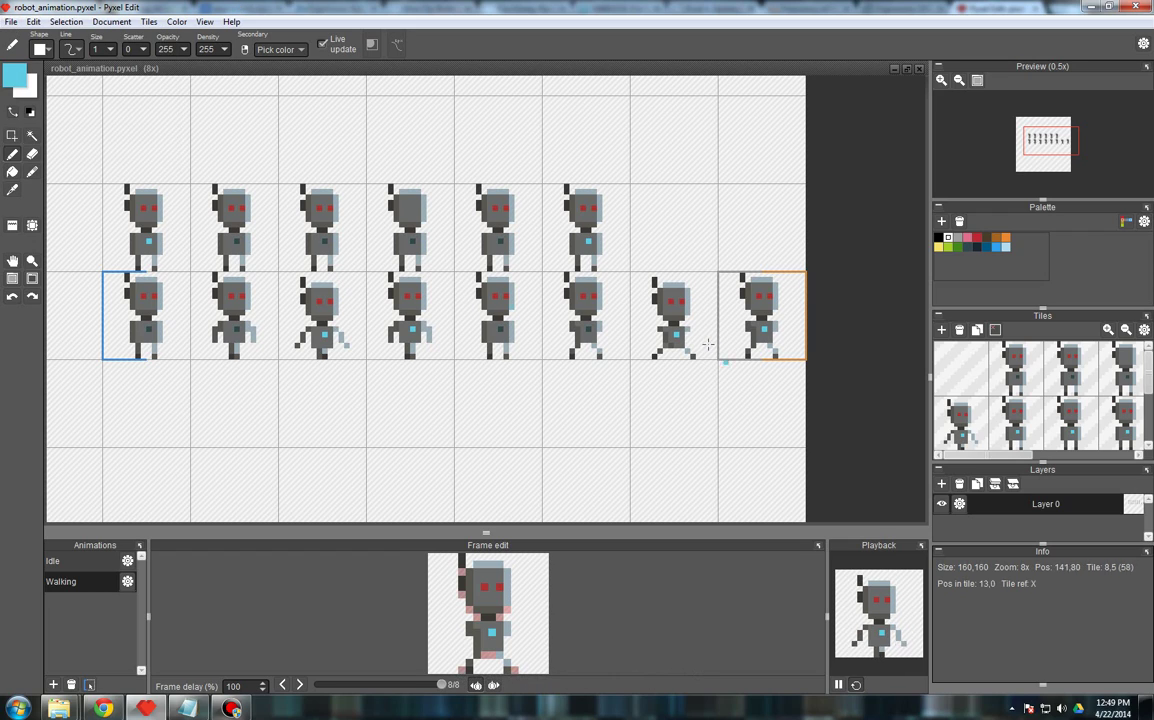
# - Export the Idle animation as a spritesheet with 6 columns and pixel scale 1, saved as robot_animation in the Tutorials folder
pyautogui.click(10, 21)
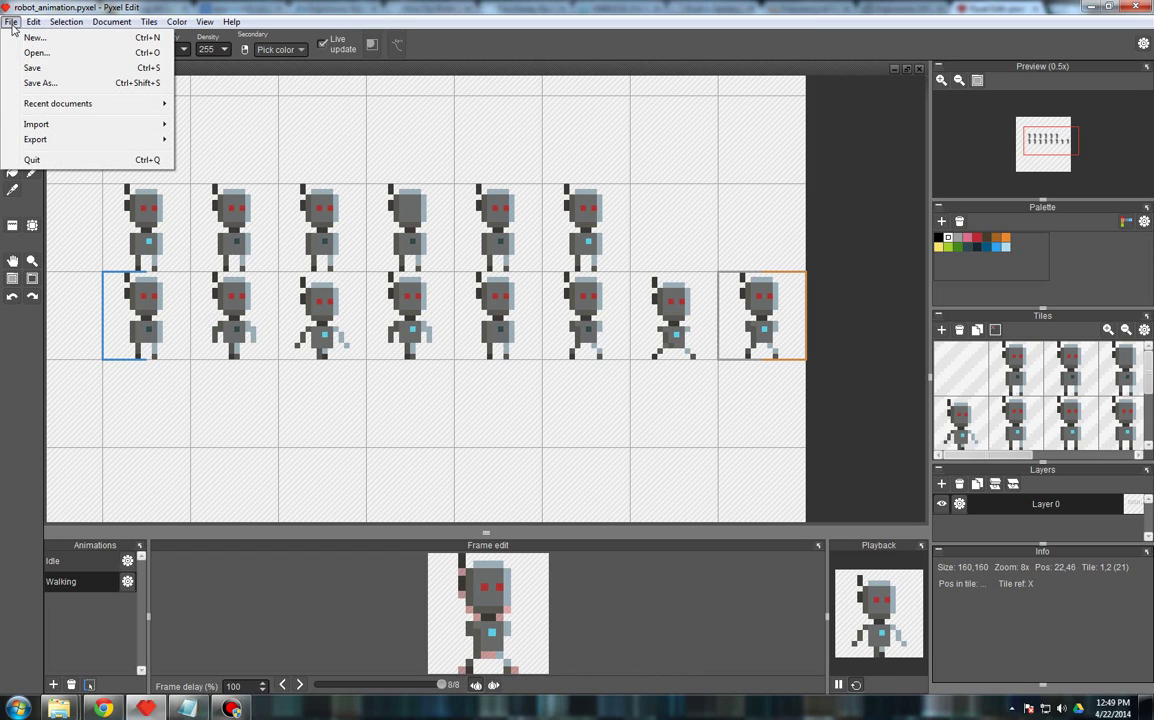
pyautogui.moveTo(70, 146)
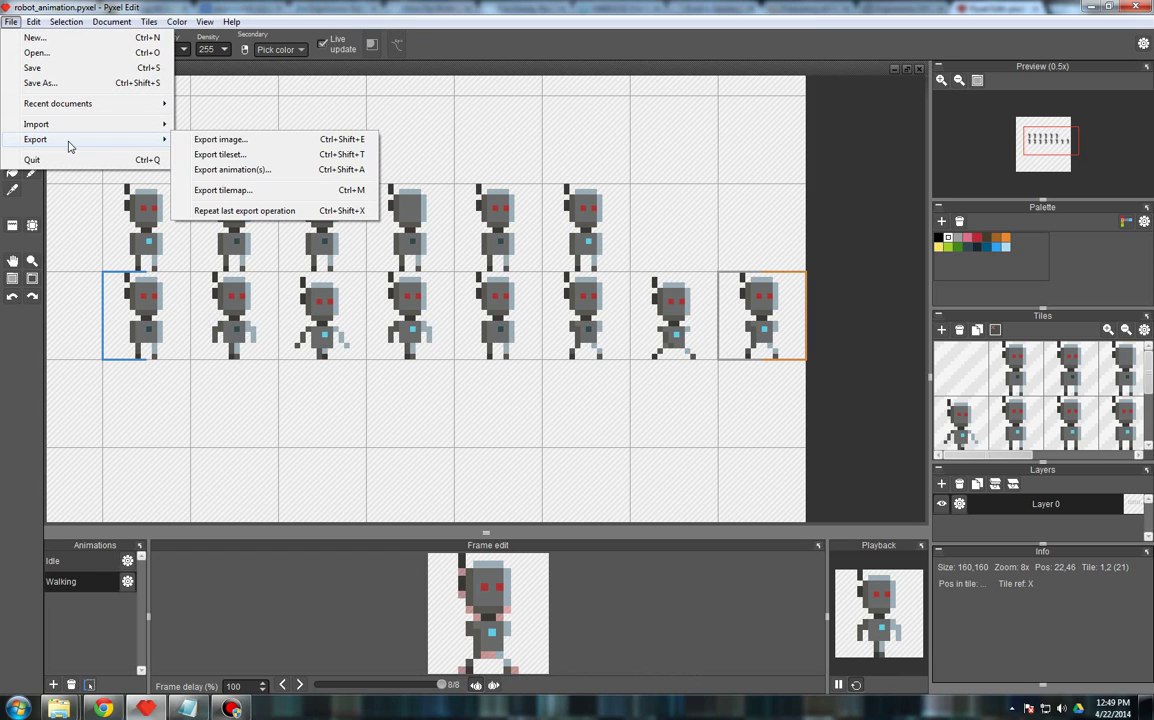
pyautogui.click(240, 169)
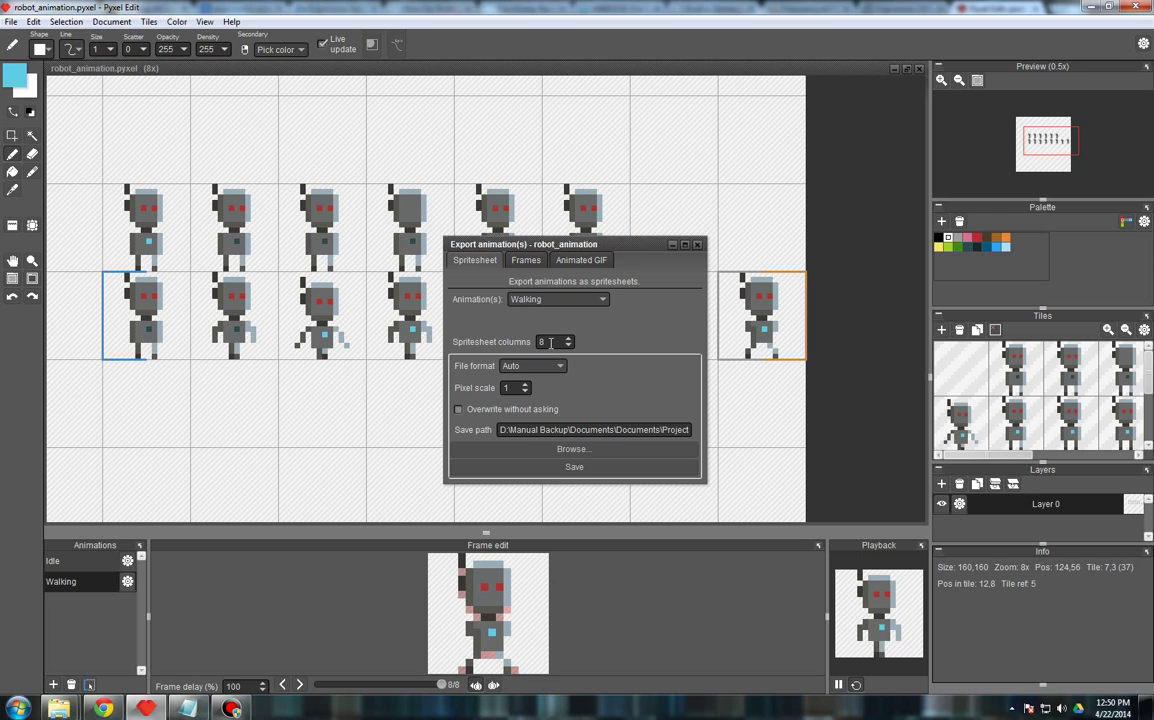
pyautogui.click(537, 299)
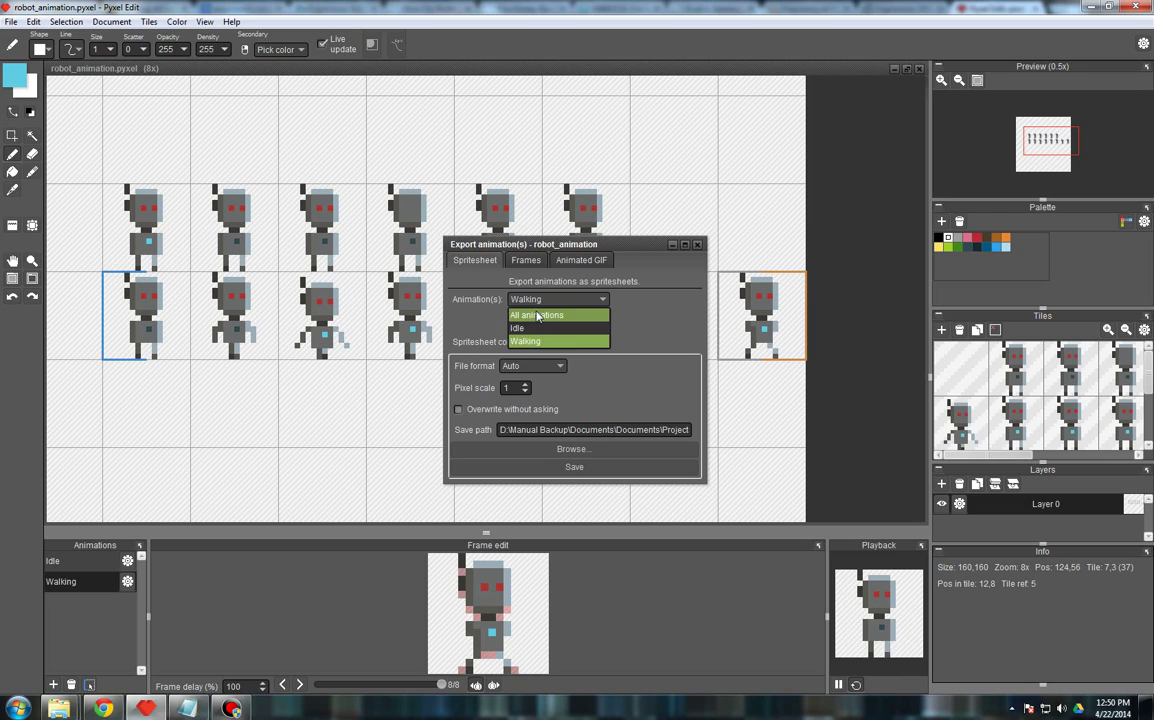
pyautogui.click(533, 331)
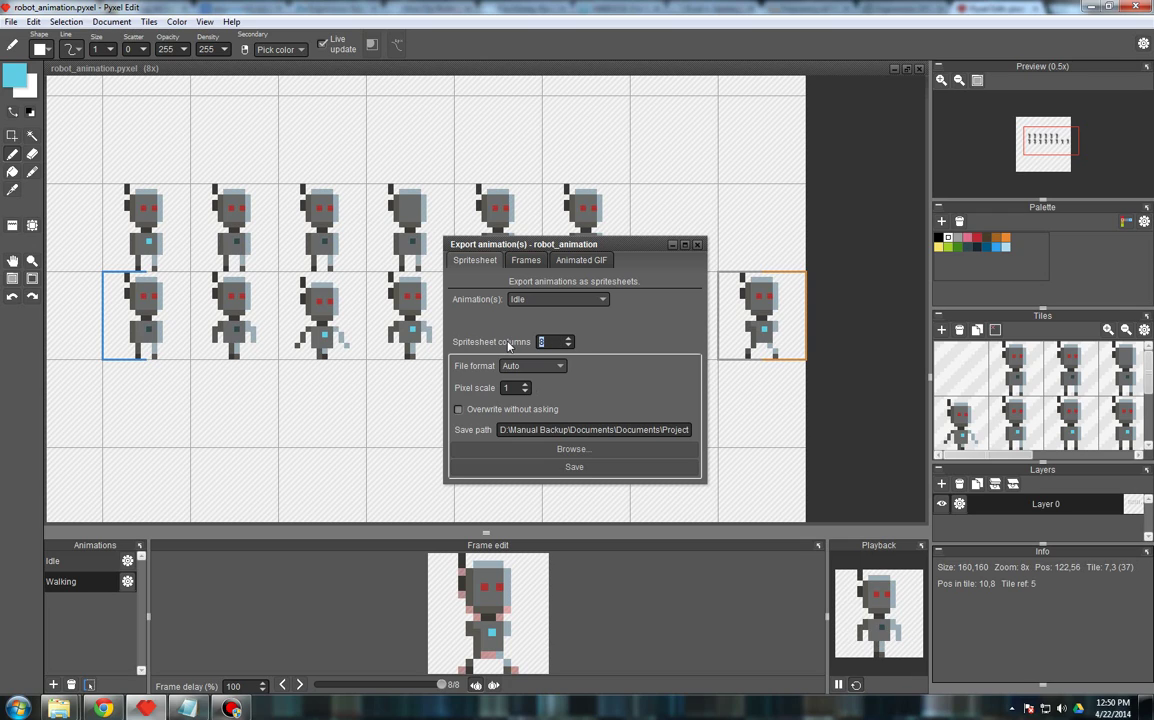
pyautogui.write('6')
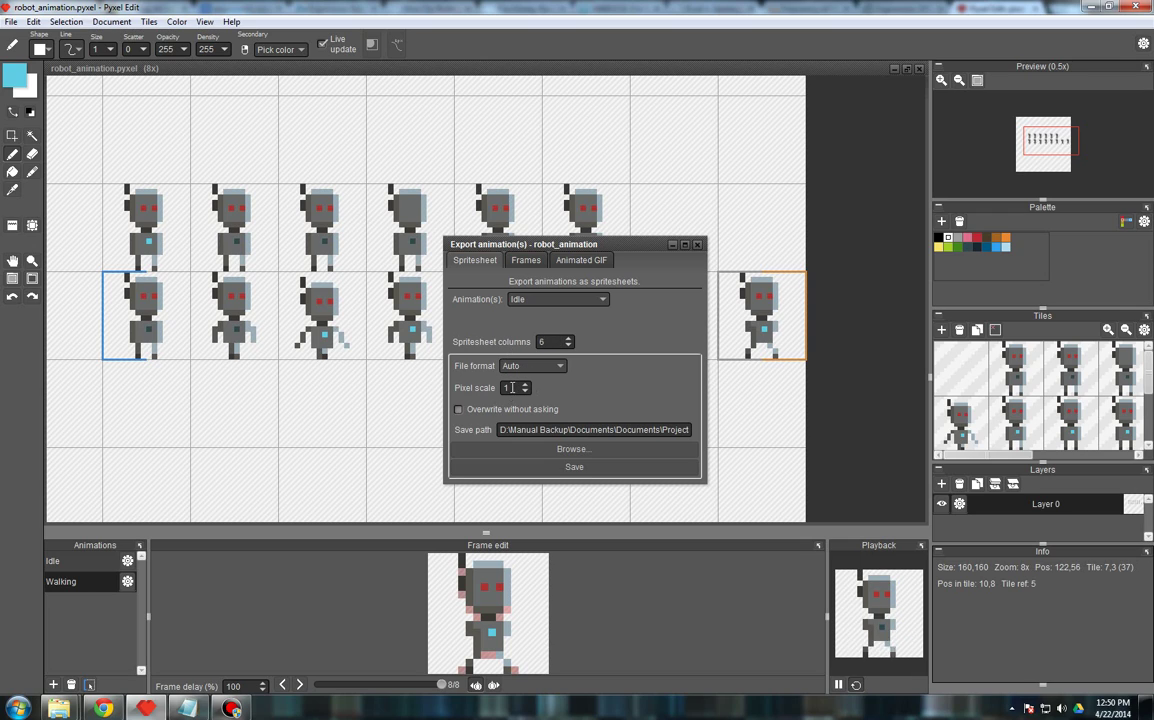
pyautogui.moveTo(518, 388); pyautogui.dragTo(467, 388)
pyautogui.click(685, 430)
pyautogui.hotkey('ctrl', 'v')
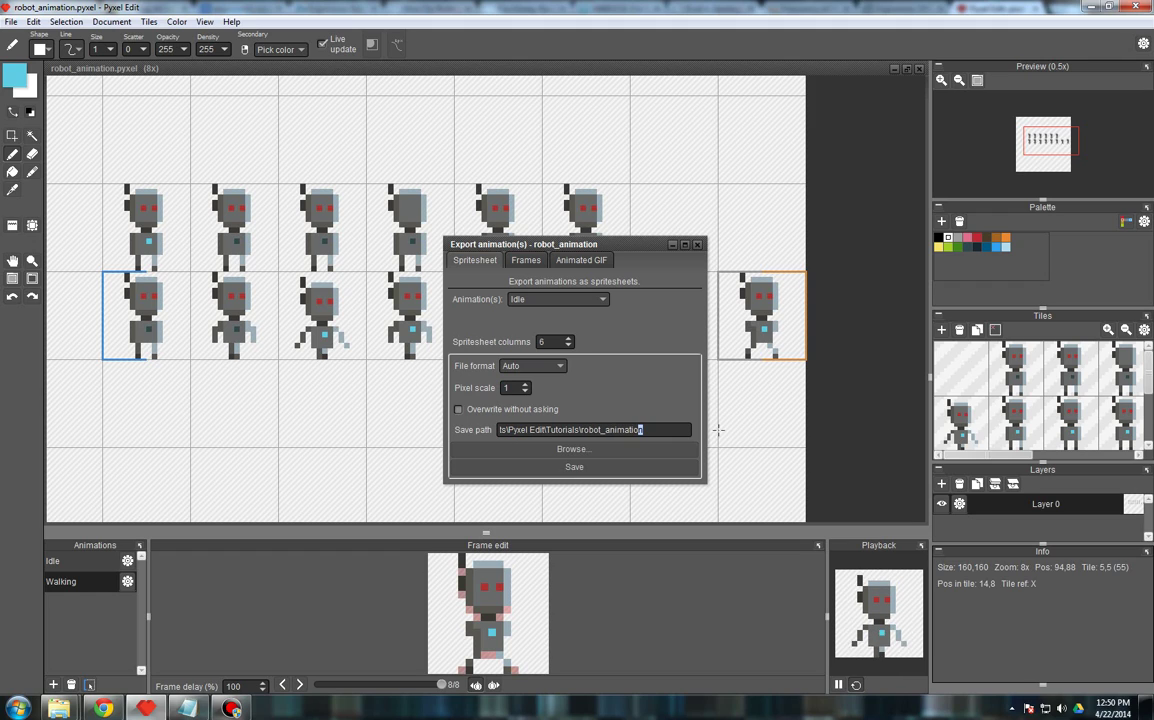
pyautogui.click(575, 467)
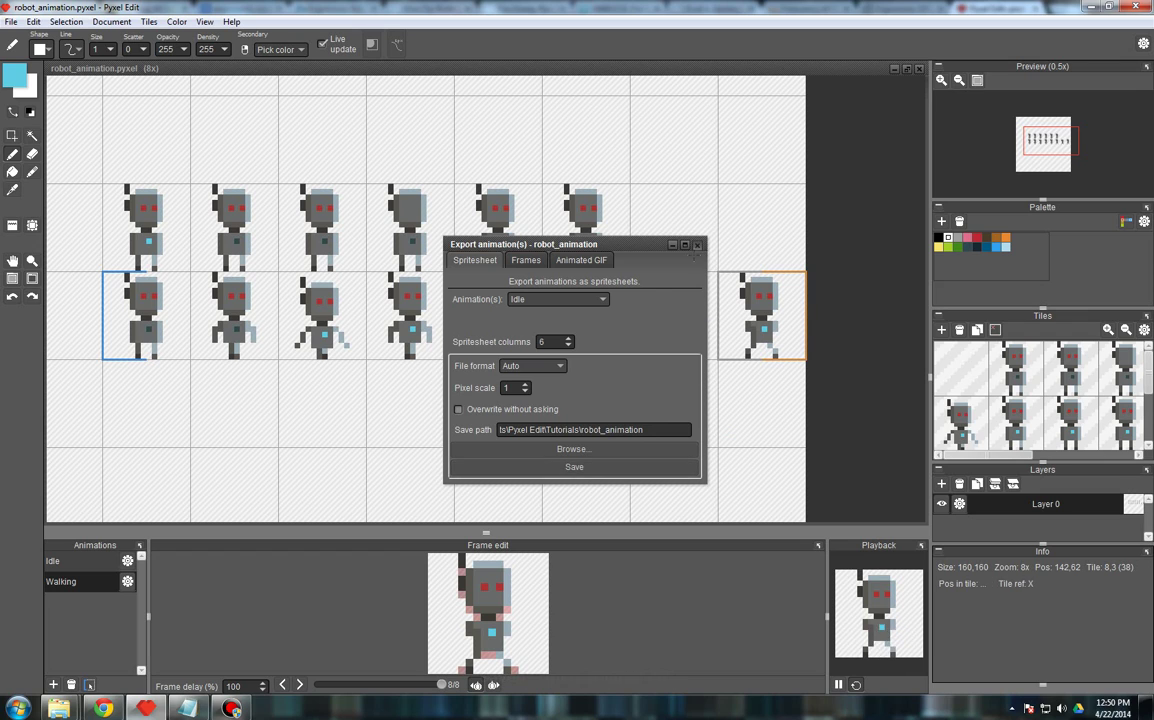
pyautogui.click(698, 245)
# - Open the exported robot_animation.png from the Tutorials folder, examine its row of idle frames enlarged, and close the image viewer
pyautogui.moveTo(59, 709)
pyautogui.click(88, 630)
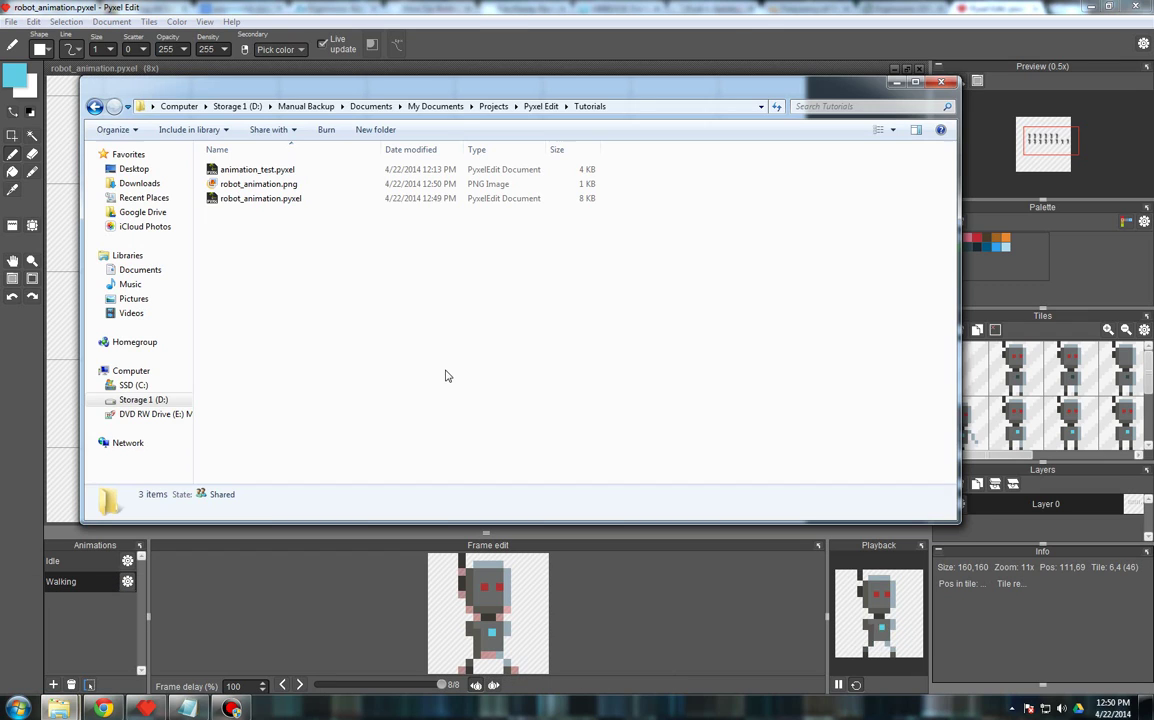
pyautogui.click(252, 186)
pyautogui.doubleClick(252, 186)
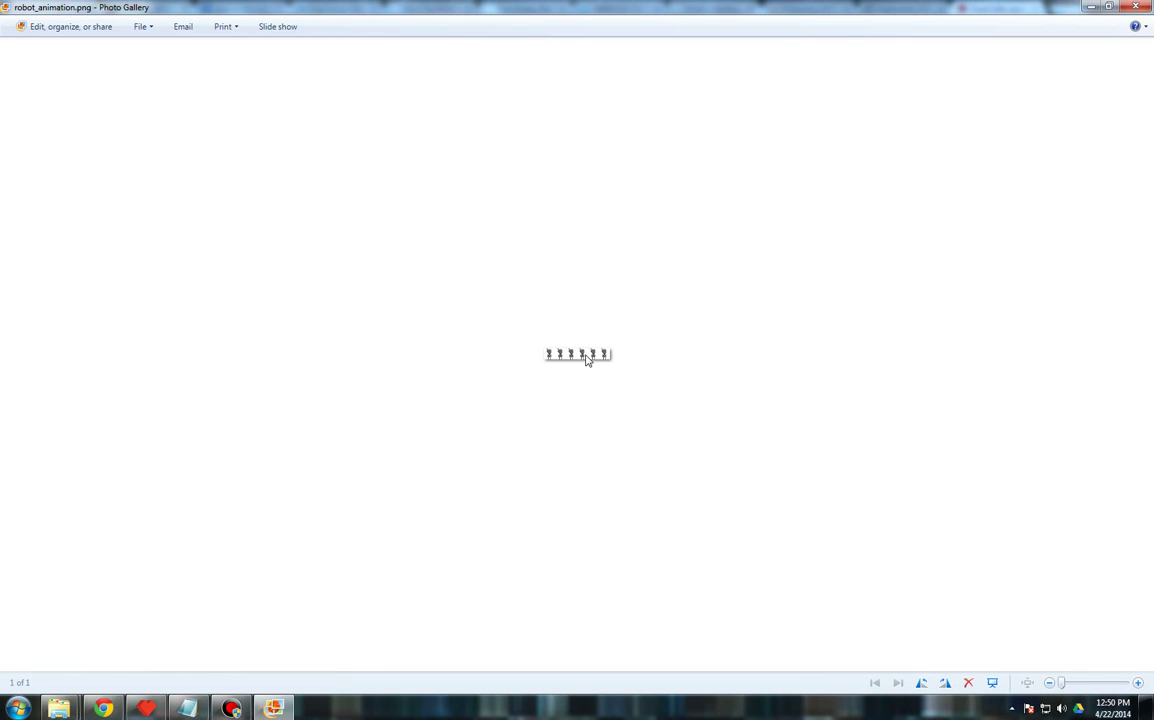
pyautogui.scroll(5, 587, 362)
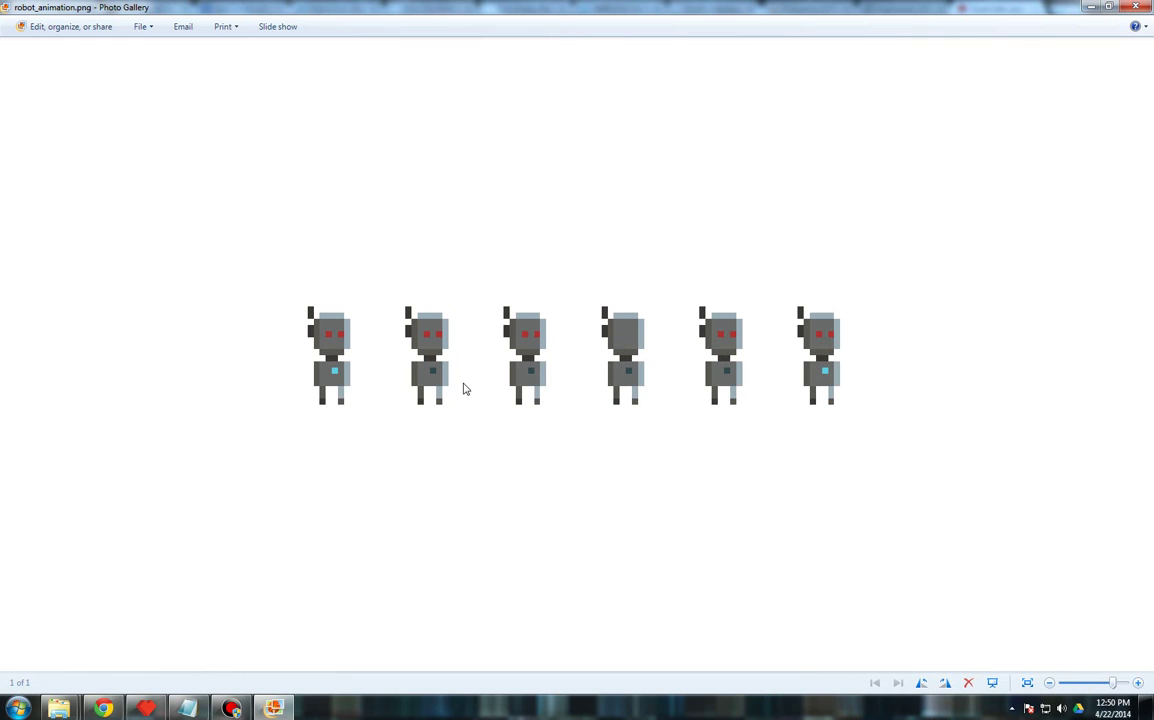
pyautogui.scroll(-6, 464, 391)
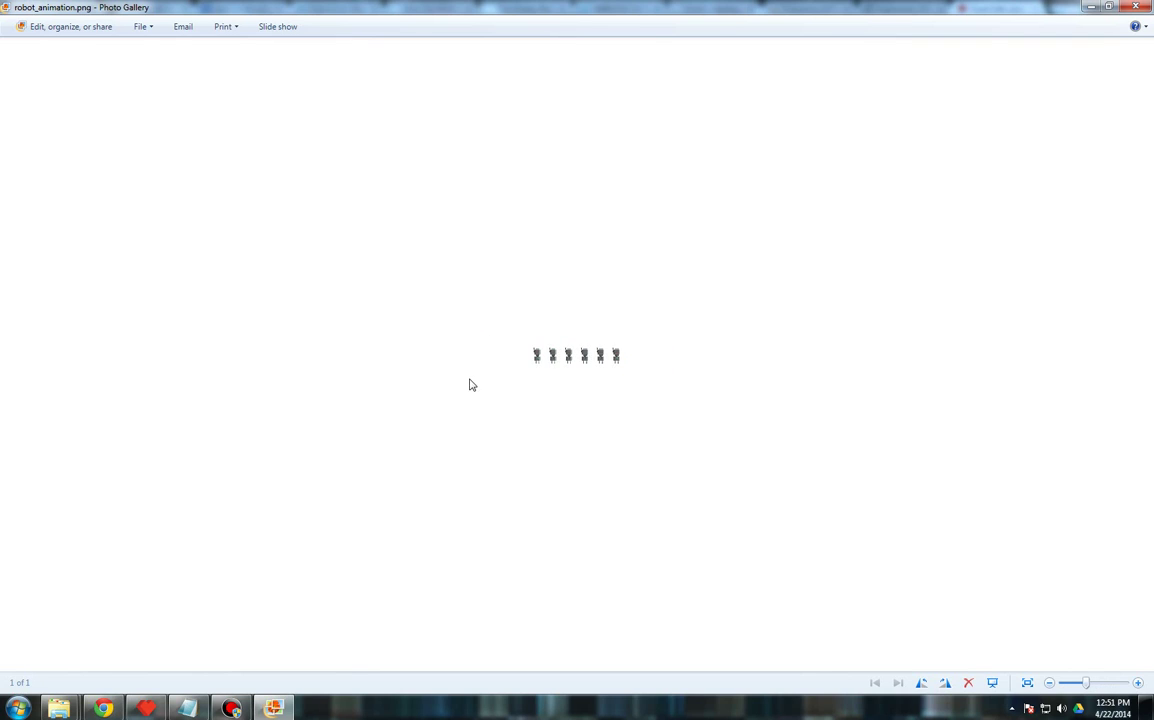
pyautogui.scroll(6, 649, 379)
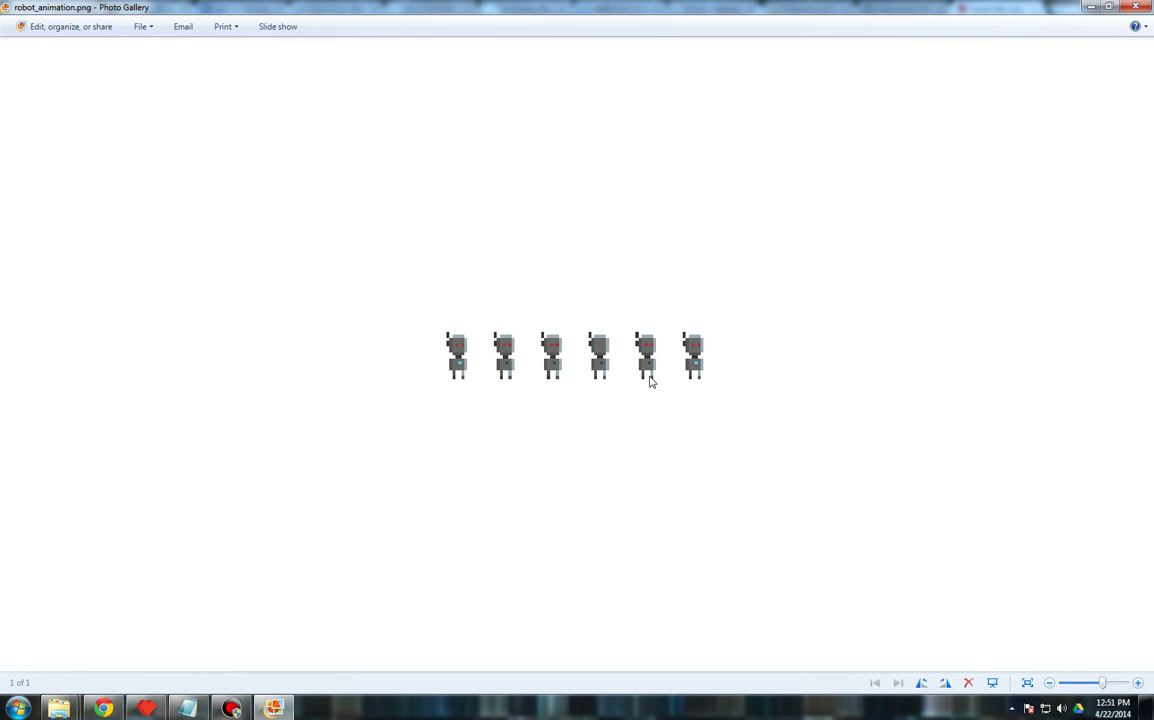
pyautogui.click(1146, 12)
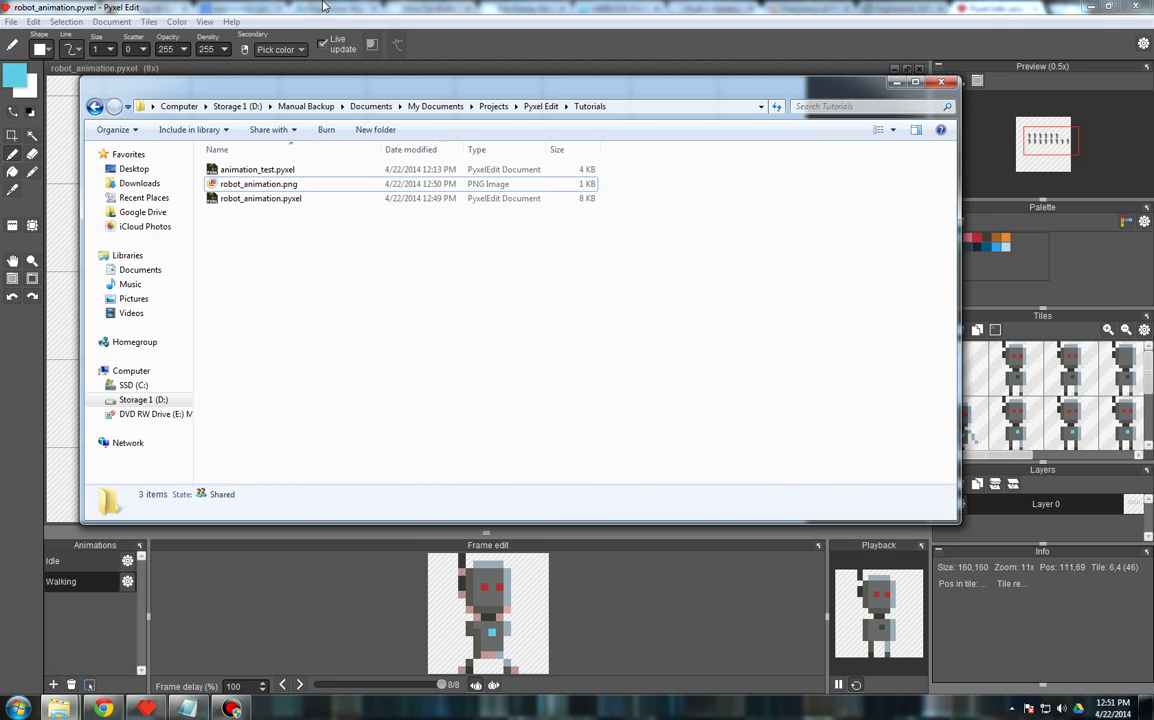
# - Switch back to Pyxel Edit and export the Walking animation as an animated GIF at pixel scale 8, saved as robot_animation.gif
pyautogui.click(12, 44)
pyautogui.click(10, 21)
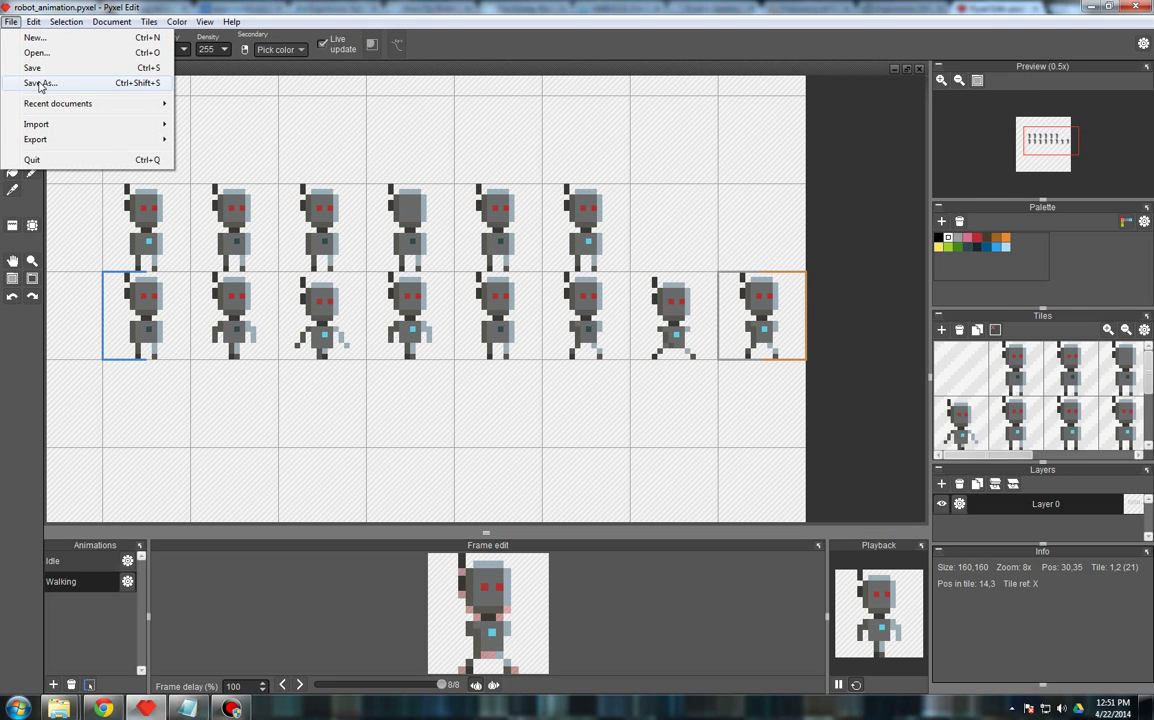
pyautogui.moveTo(55, 146)
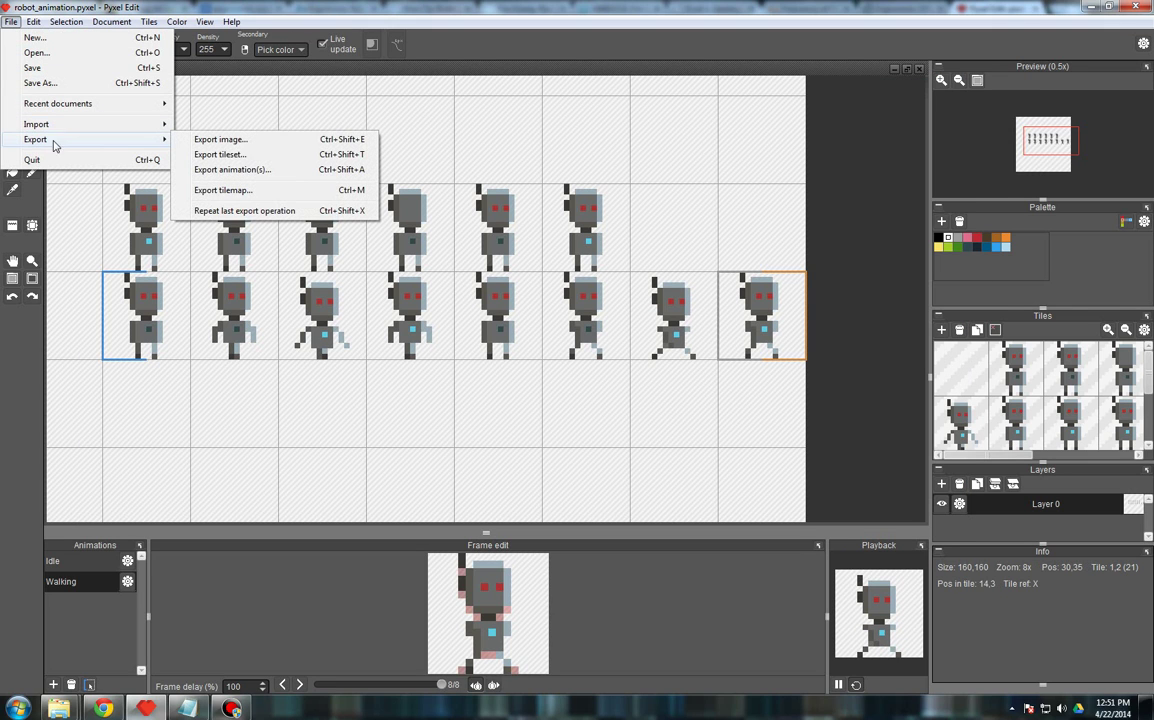
pyautogui.click(256, 170)
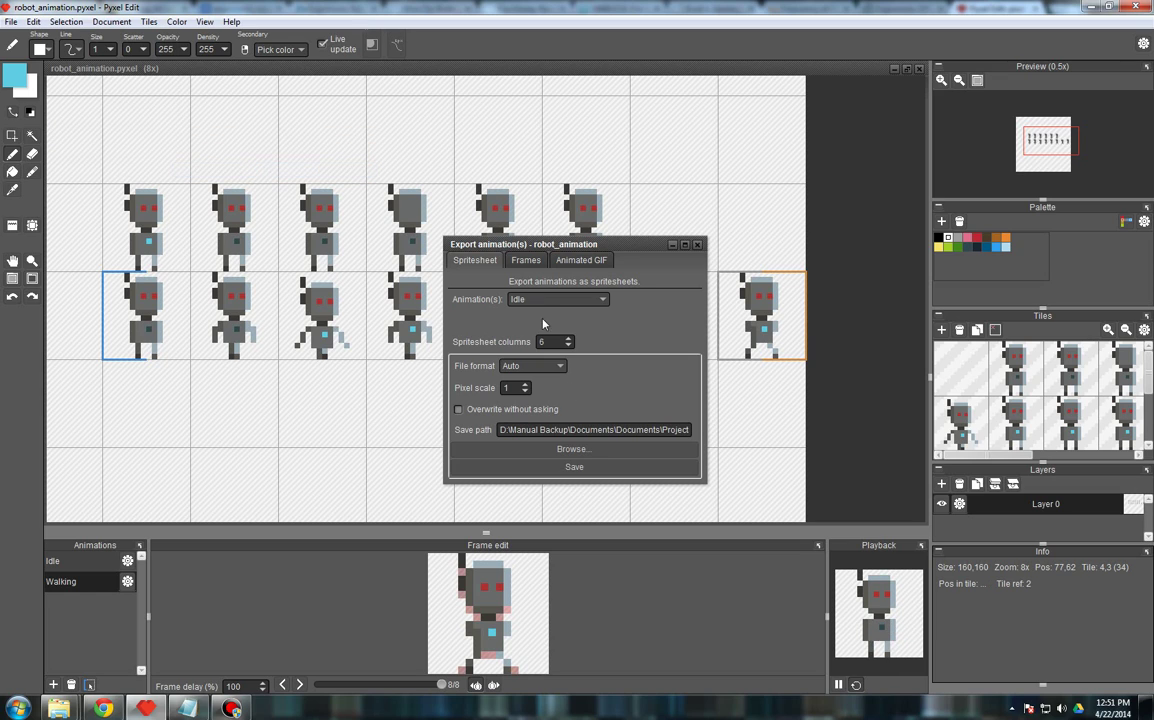
pyautogui.click(535, 262)
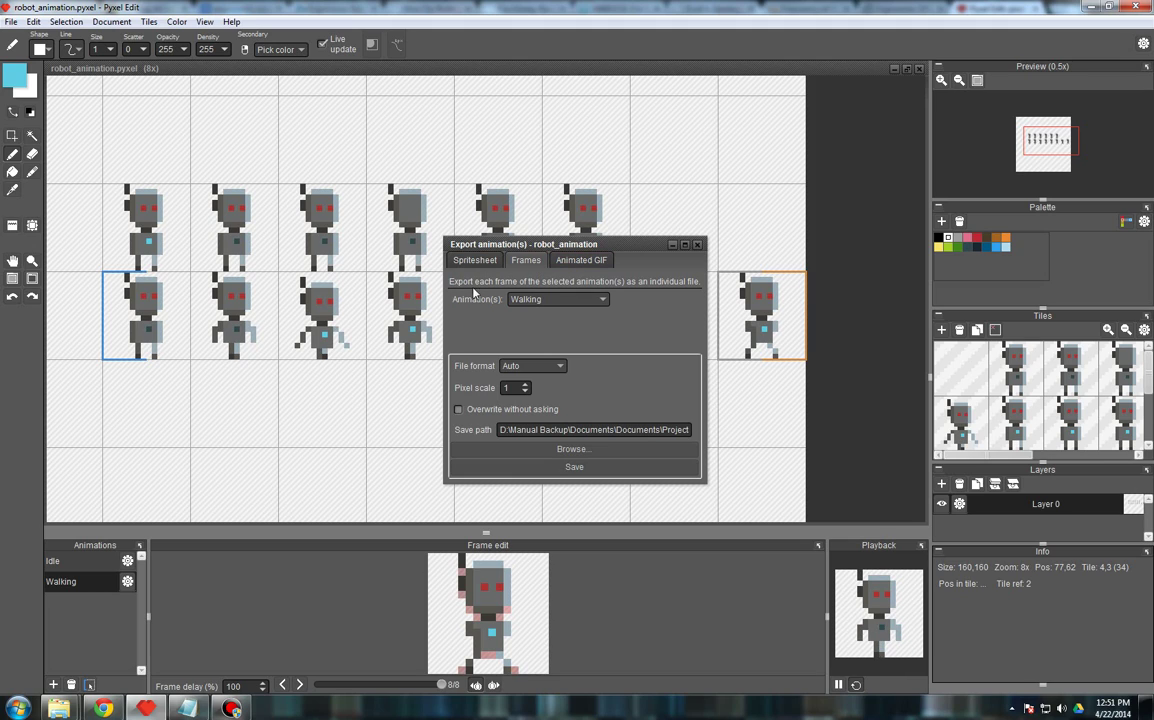
pyautogui.click(570, 262)
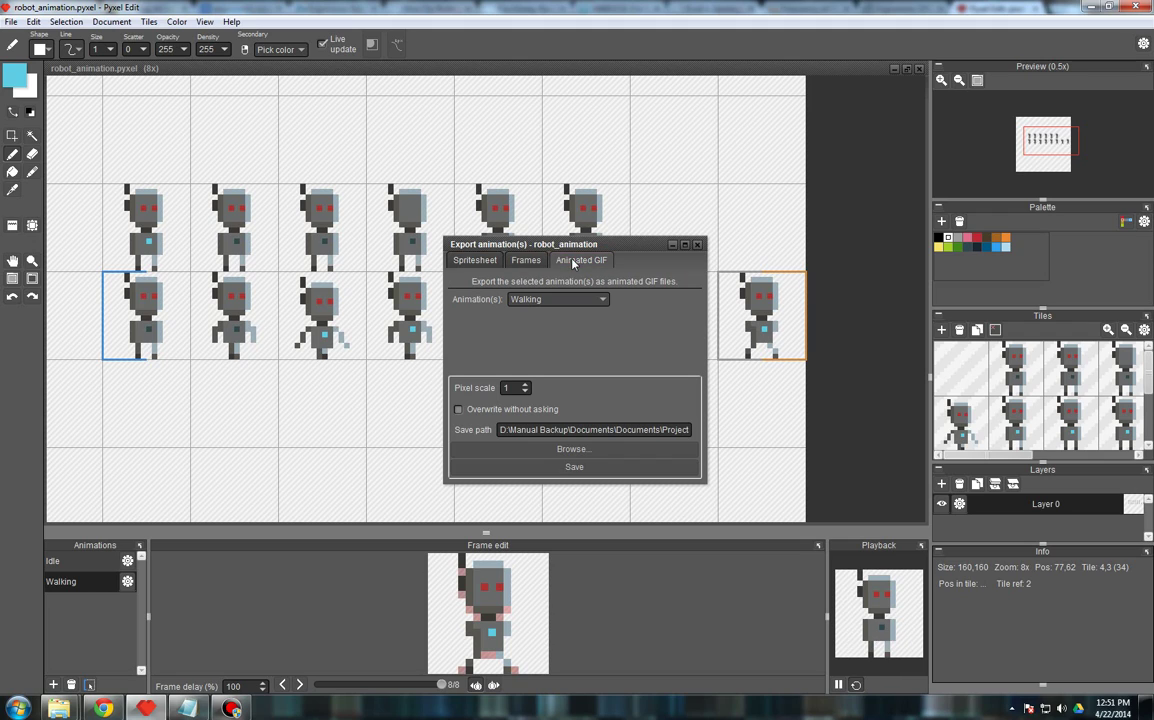
pyautogui.click(555, 299)
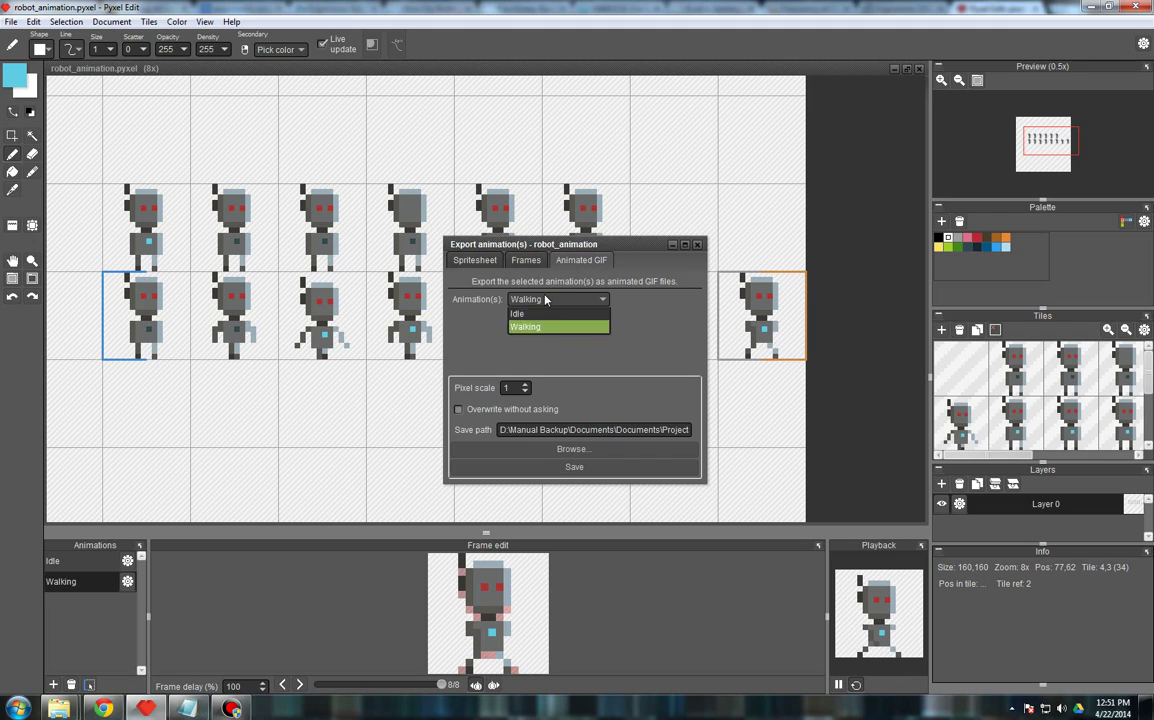
pyautogui.click(545, 334)
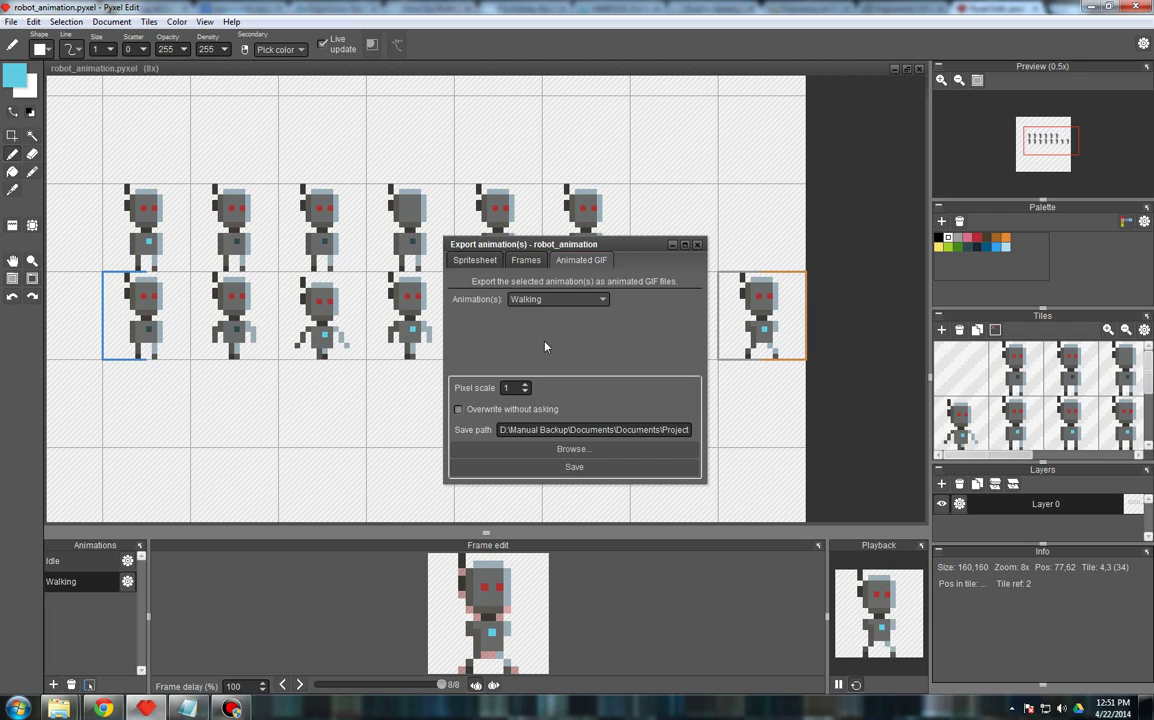
pyautogui.doubleClick(514, 388)
pyautogui.click(590, 470)
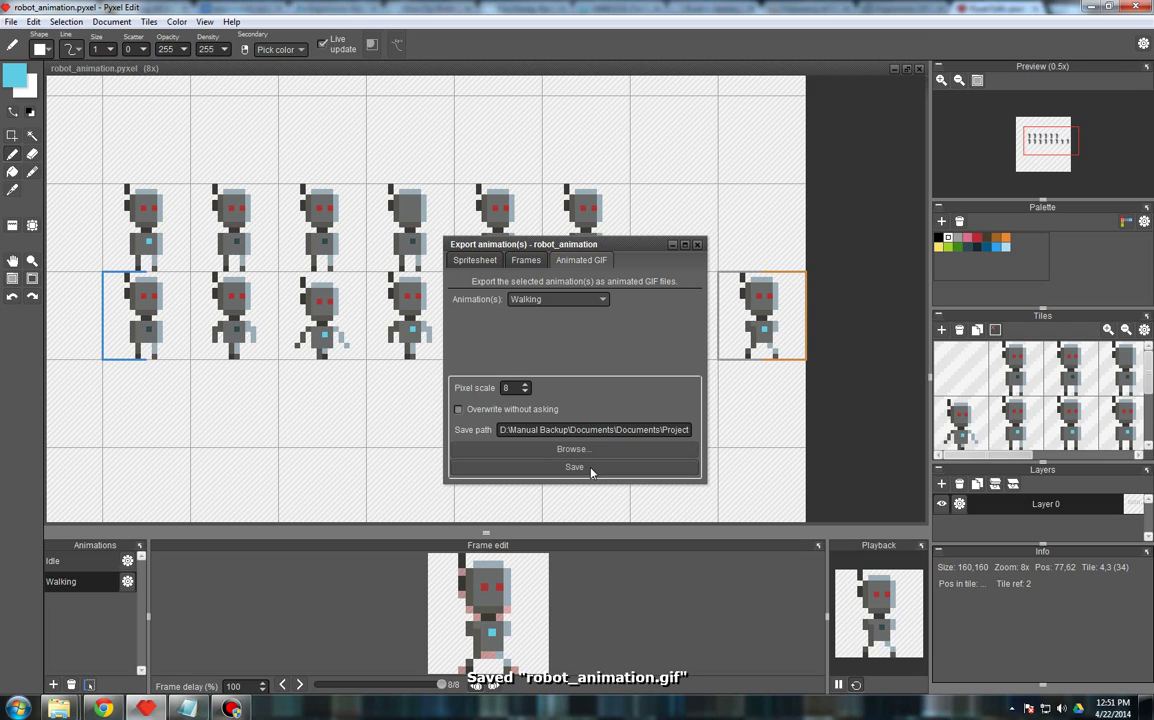
pyautogui.click(698, 245)
# - Open the exported robot_animation.gif from the Tutorials folder, watch the walk cycle play, and put the viewer and folder windows away
pyautogui.moveTo(59, 708)
pyautogui.click(80, 645)
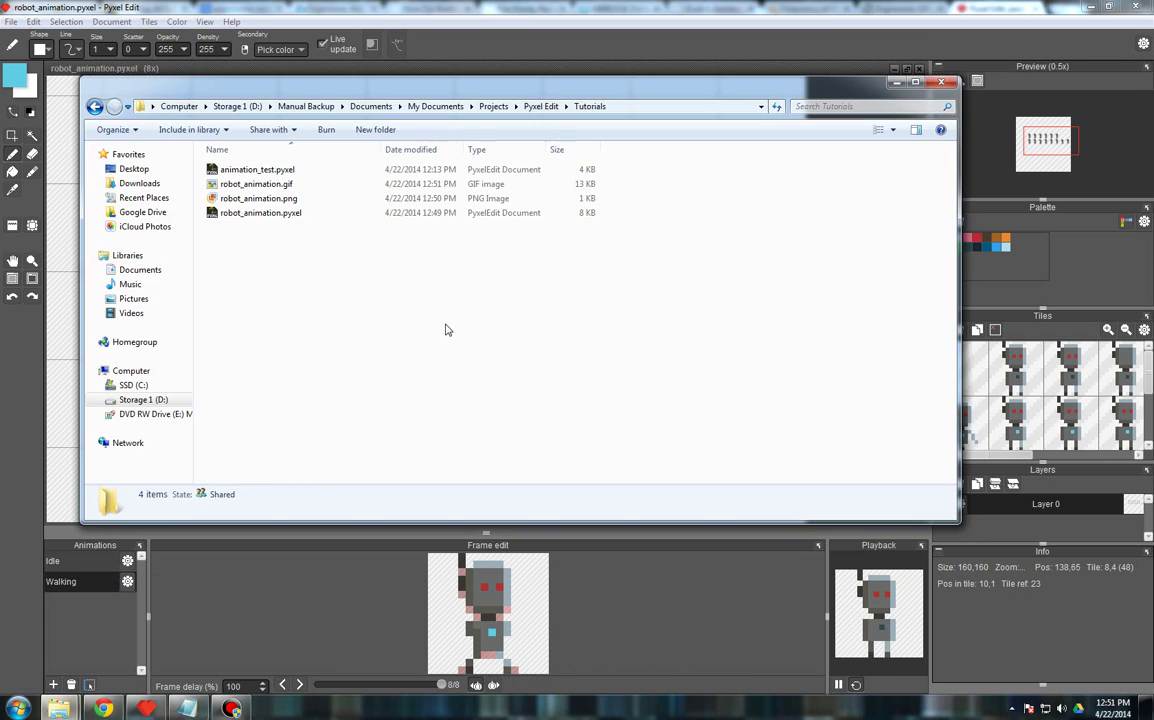
pyautogui.doubleClick(258, 185)
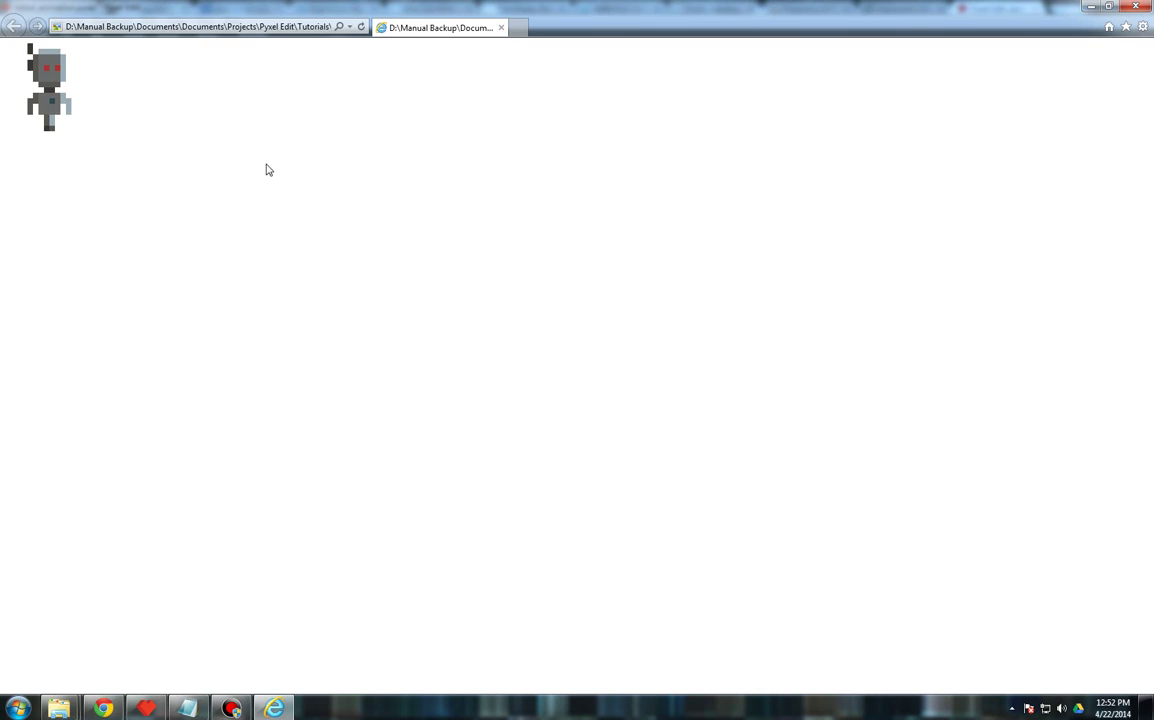
pyautogui.doubleClick(110, 9)
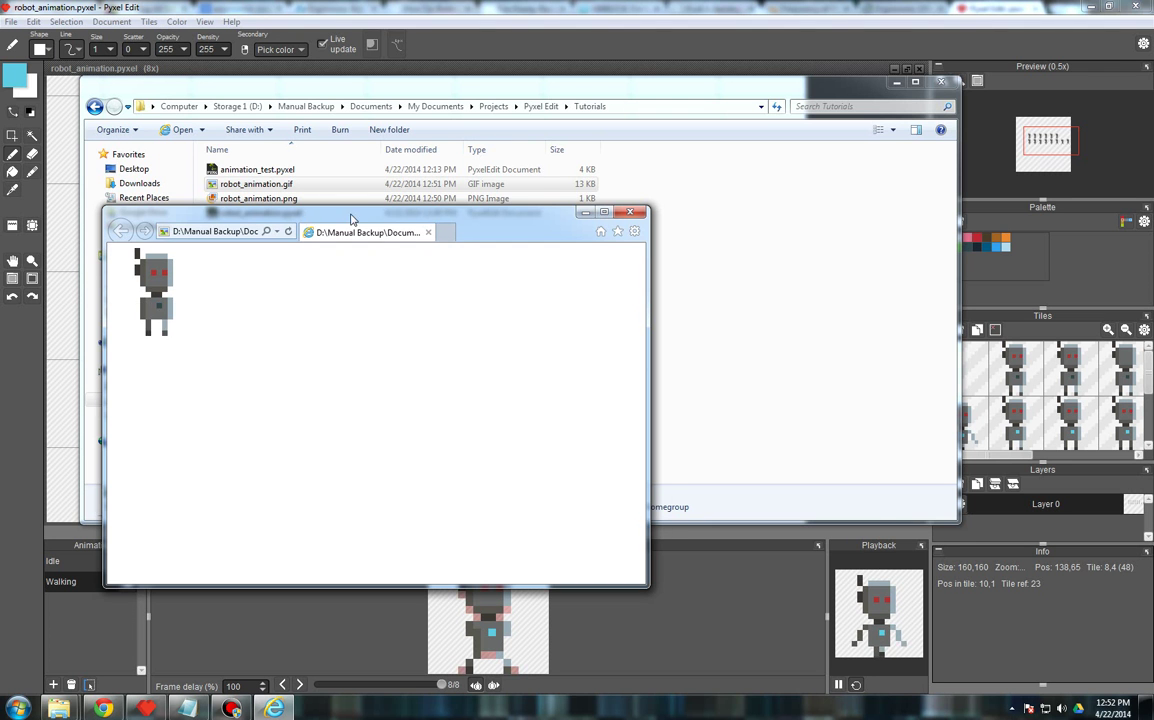
pyautogui.moveTo(350, 216); pyautogui.dragTo(593, 143)
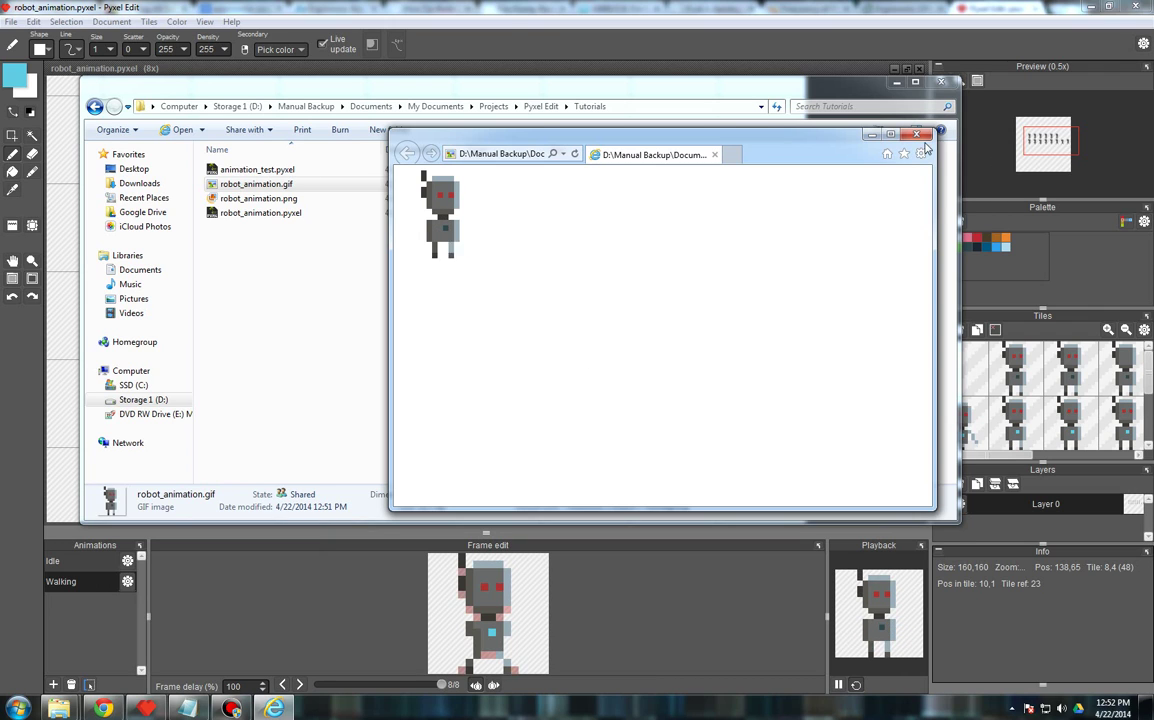
pyautogui.click(875, 136)
pyautogui.click(848, 70)
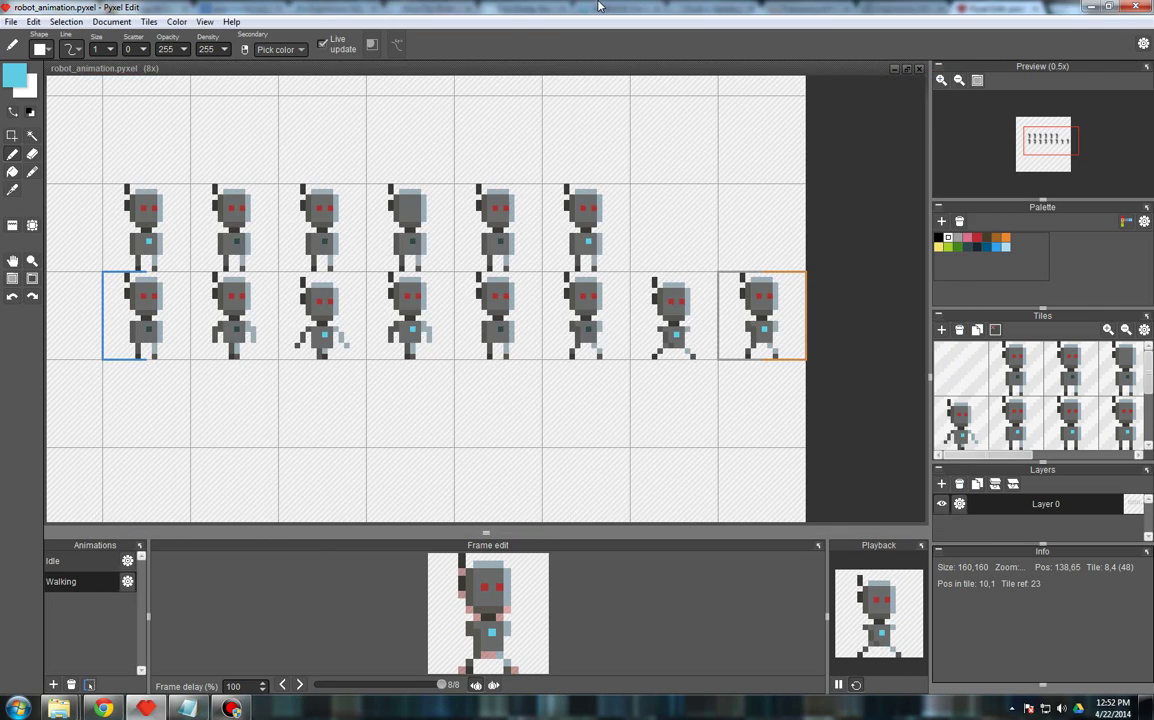
# - Turn off the previous-frame onion skin for the Walking animation in the frame editor
pyautogui.scroll(-2, 762, 193)
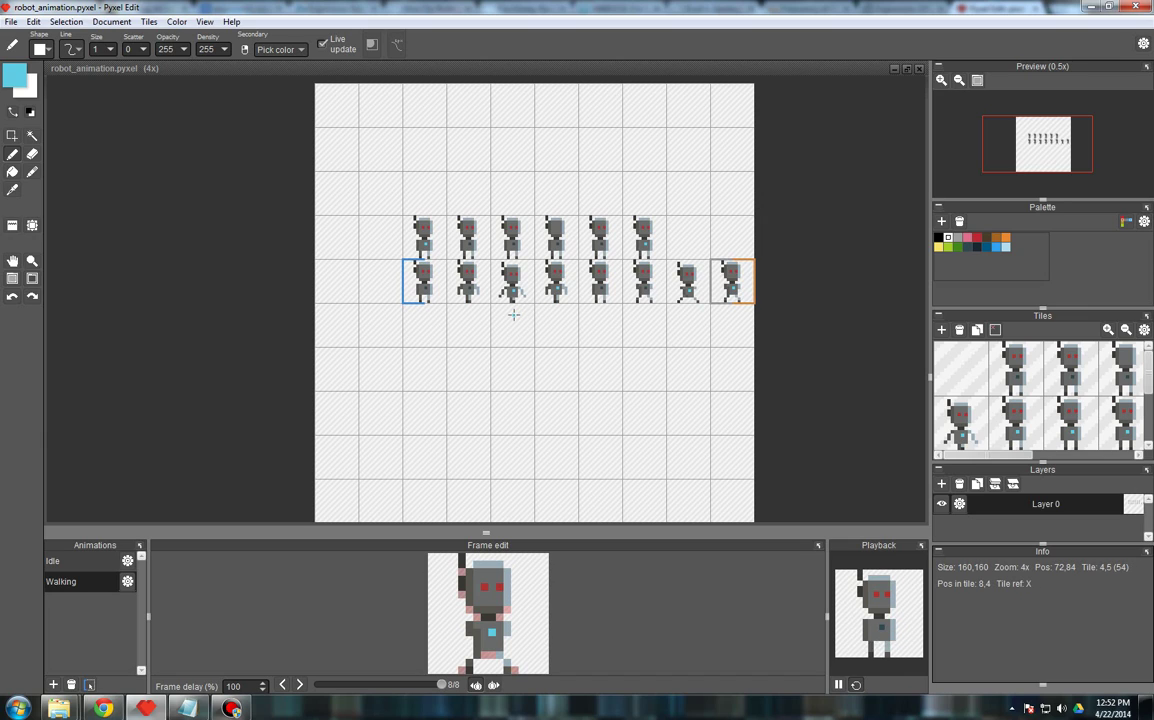
pyautogui.click(492, 686)
pyautogui.click(477, 686)
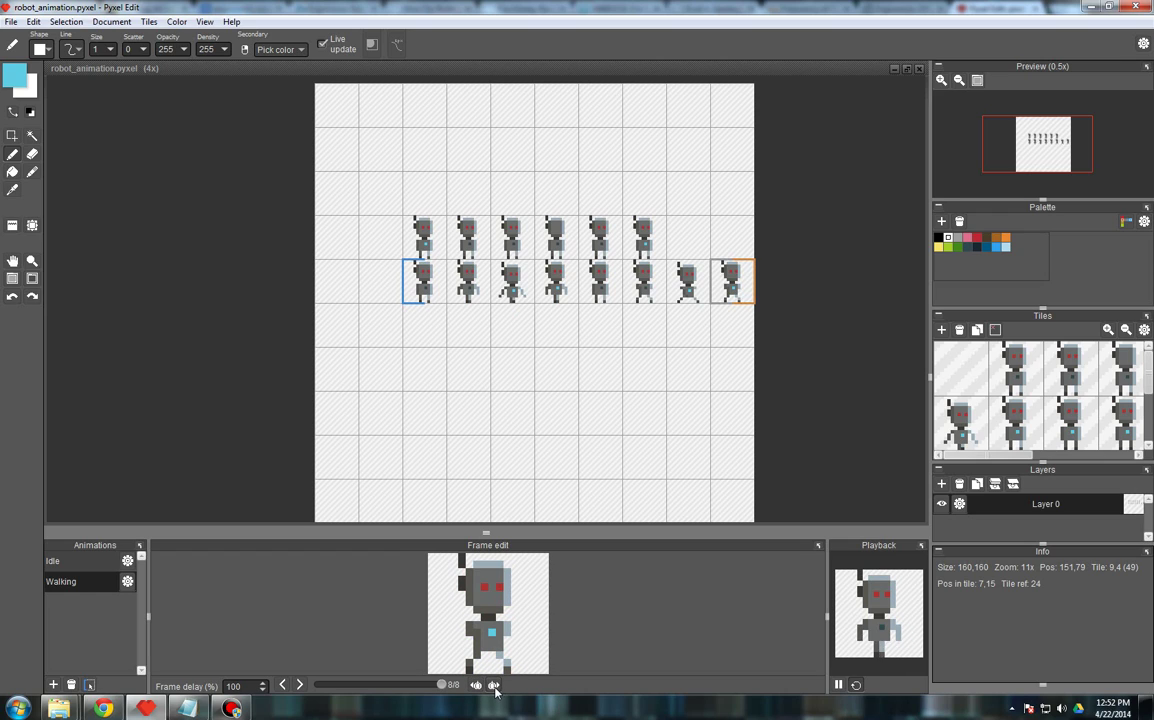
# - Briefly overlay the next frame's onion skin on walking frame 8 and hide it again
pyautogui.scroll(2, 513, 288)
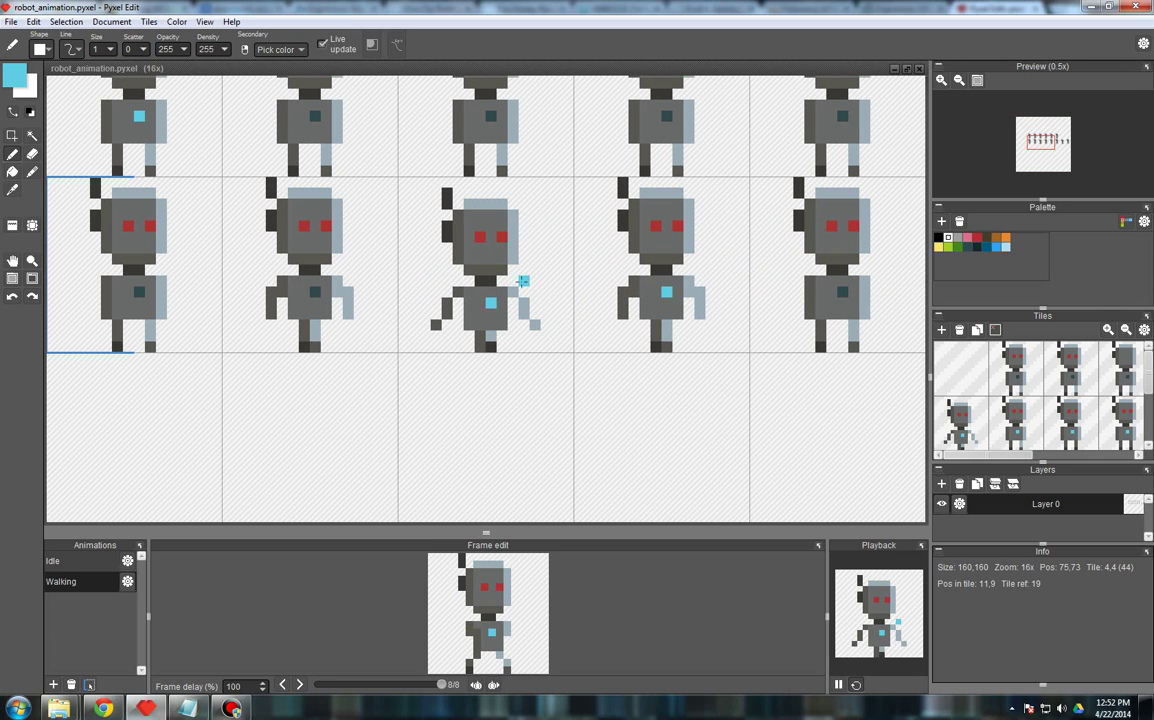
pyautogui.click(476, 687)
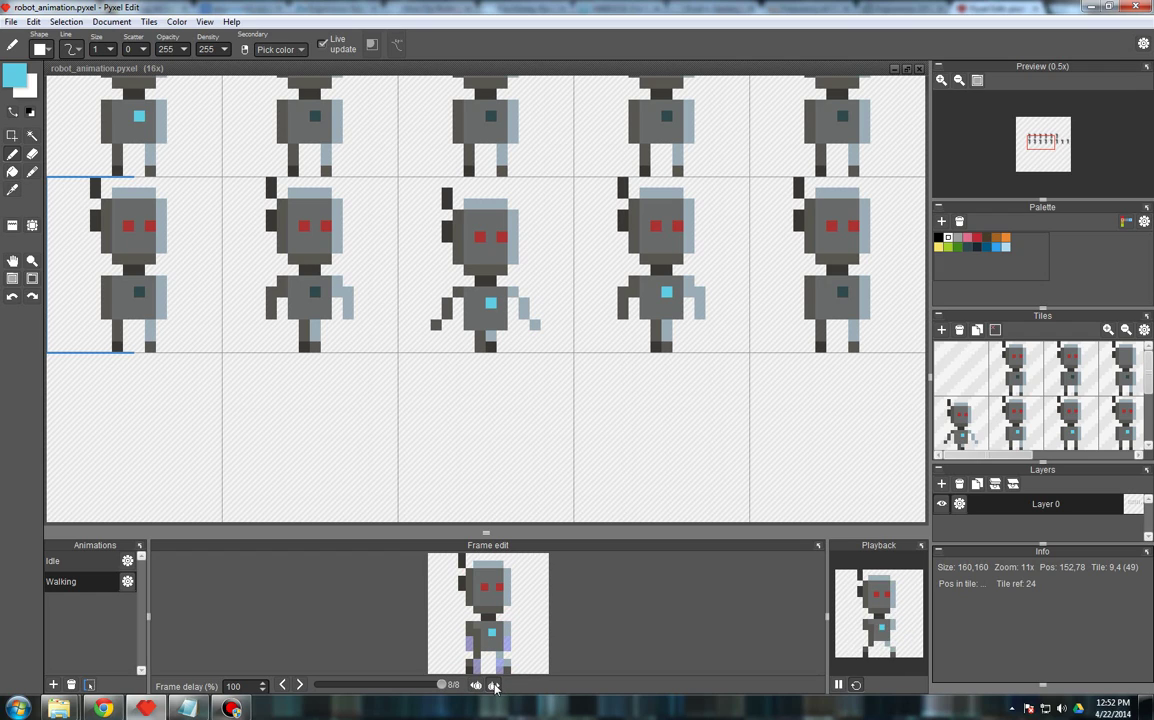
pyautogui.click(494, 686)
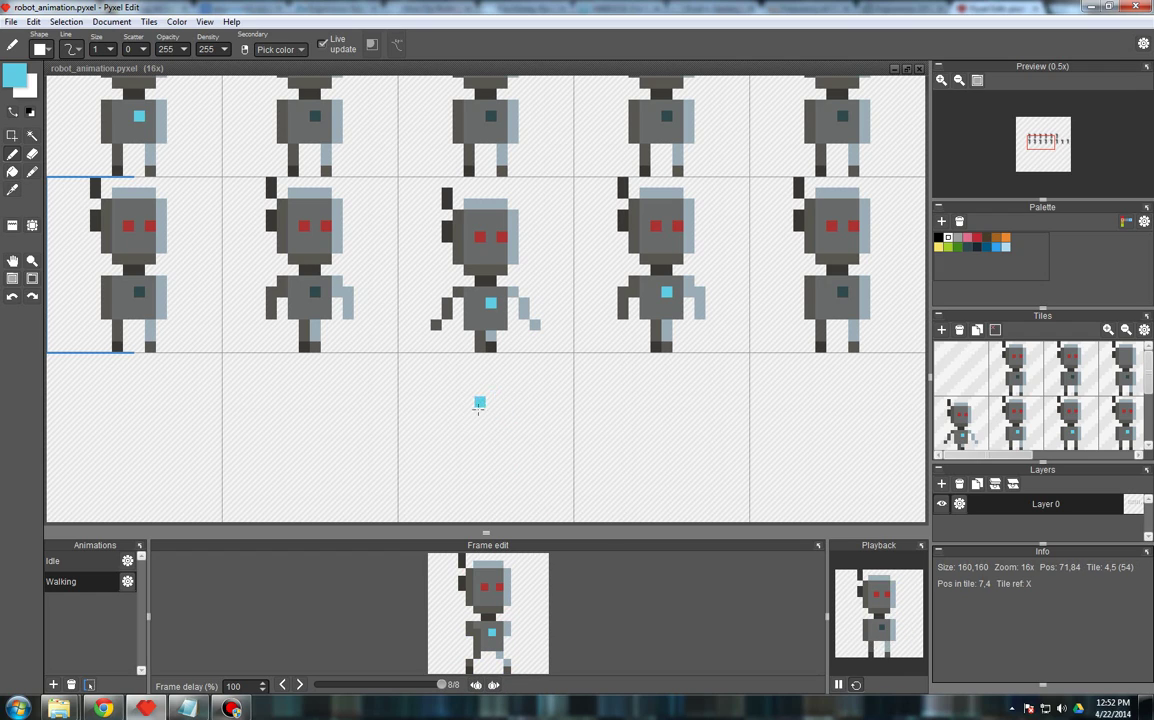
pyautogui.scroll(-1, 469, 446)
pyautogui.scroll(-1, 263, 245)
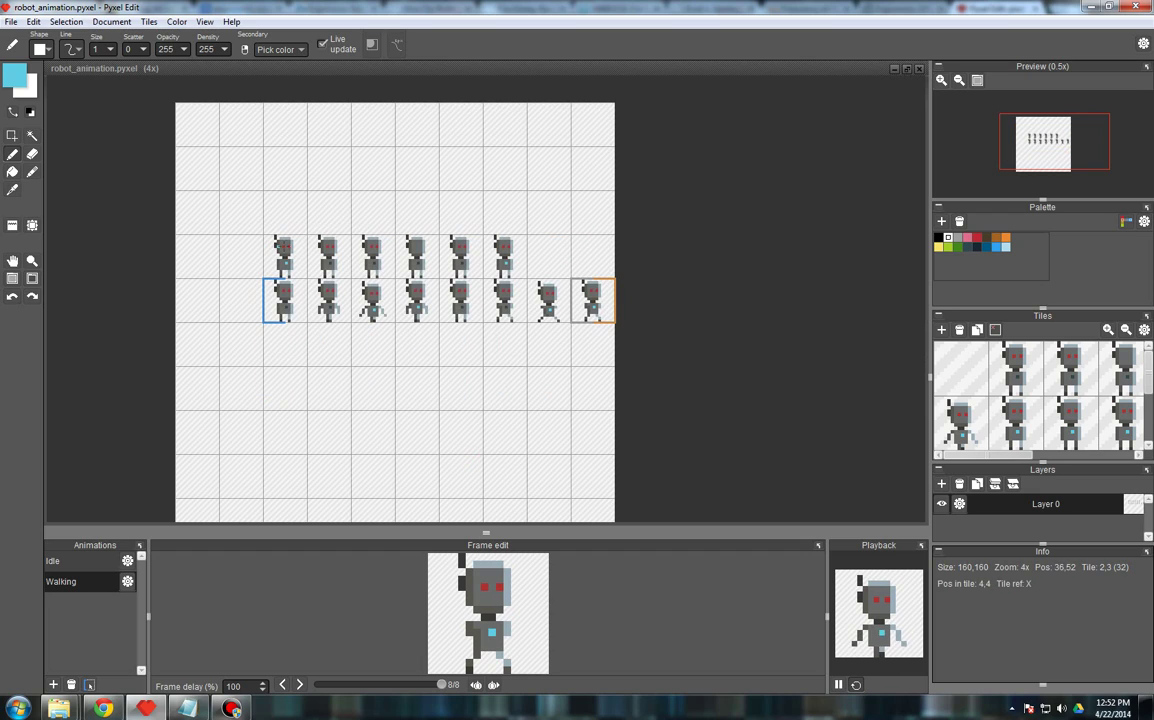